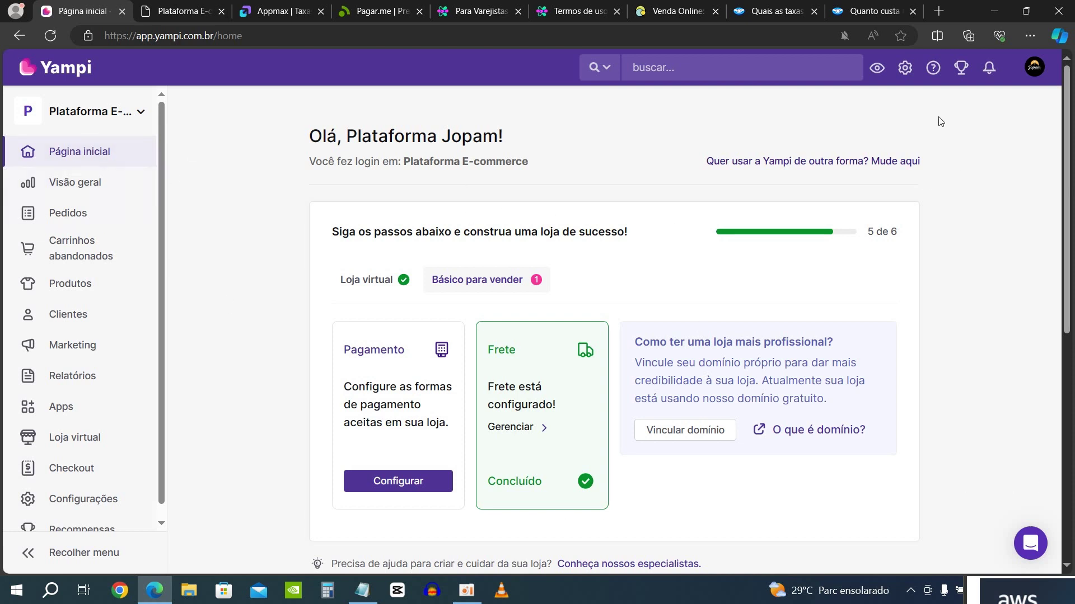
- Look over the Yampi help center and the store setup checklist on the home page
{"action": "left_click", "coordinate": [933, 67]}
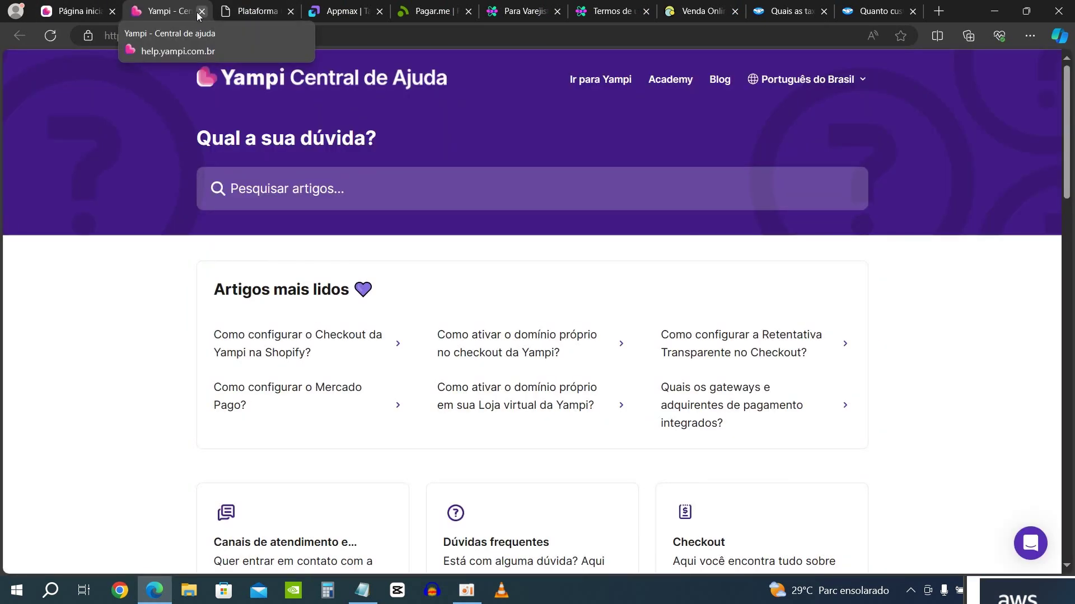
{"action": "left_click", "coordinate": [201, 11]}
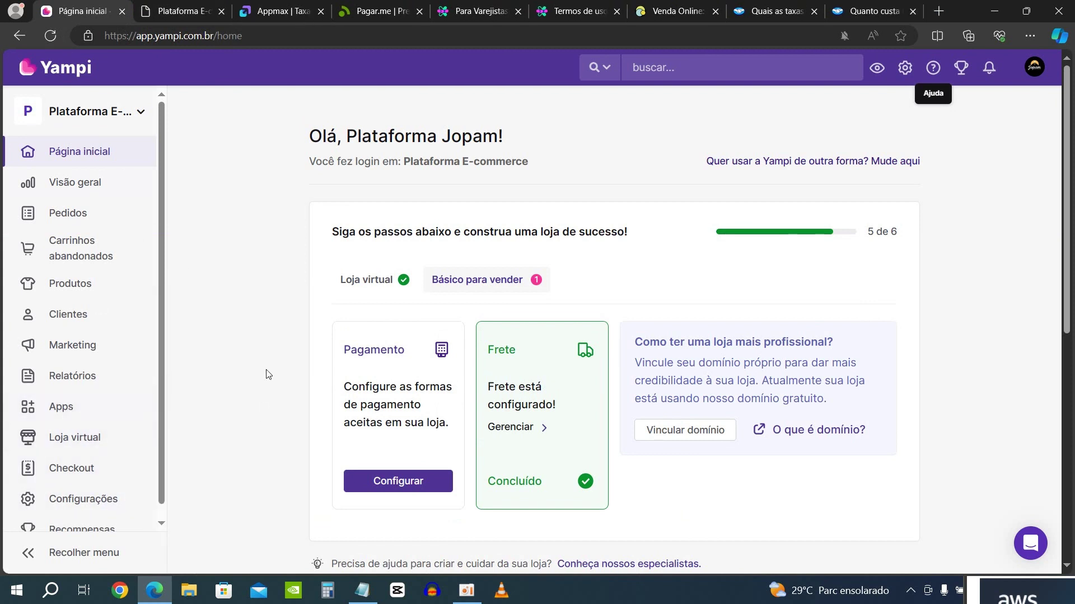
{"action": "mouse_move", "coordinate": [49, 437]}
{"action": "scroll", "coordinate": [263, 413], "scroll_direction": "down", "scroll_amount": 3}
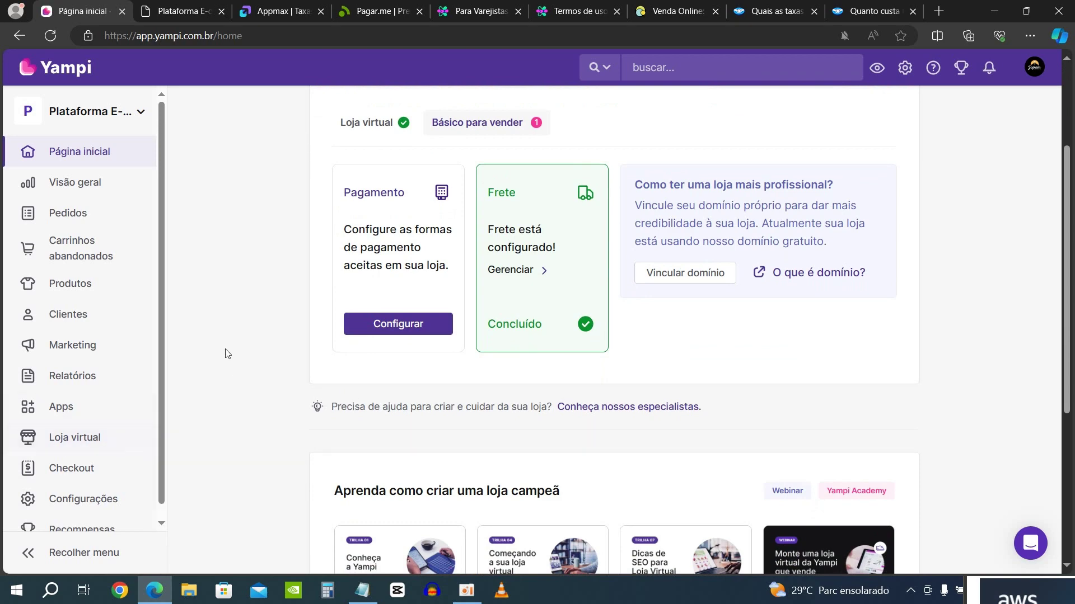
{"action": "scroll", "coordinate": [212, 347], "scroll_direction": "up", "scroll_amount": 3}
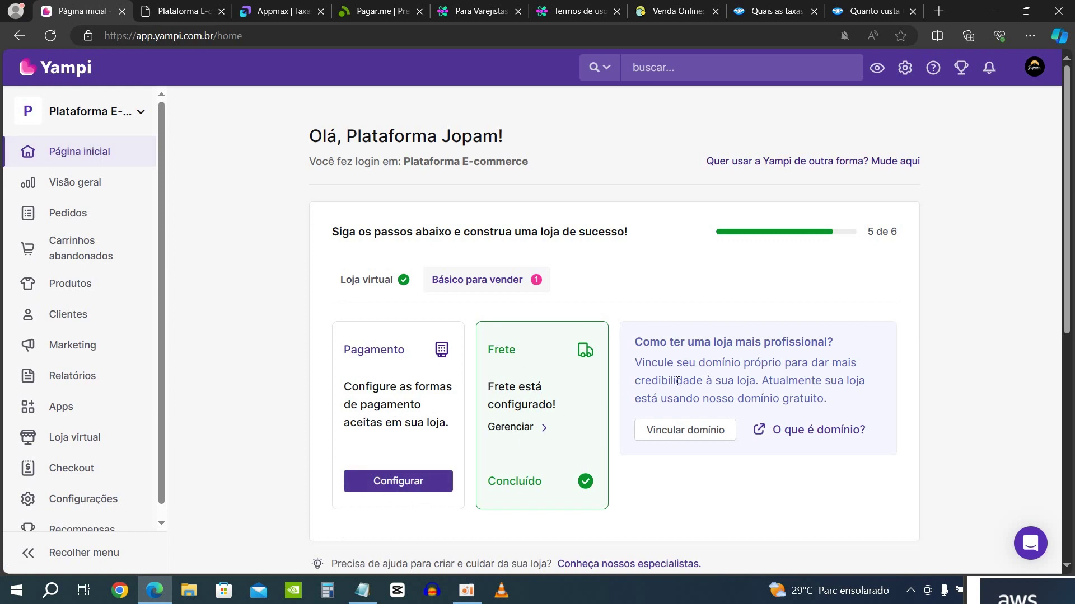
{"action": "left_click_drag", "start_coordinate": [698, 344], "coordinate": [845, 348]}
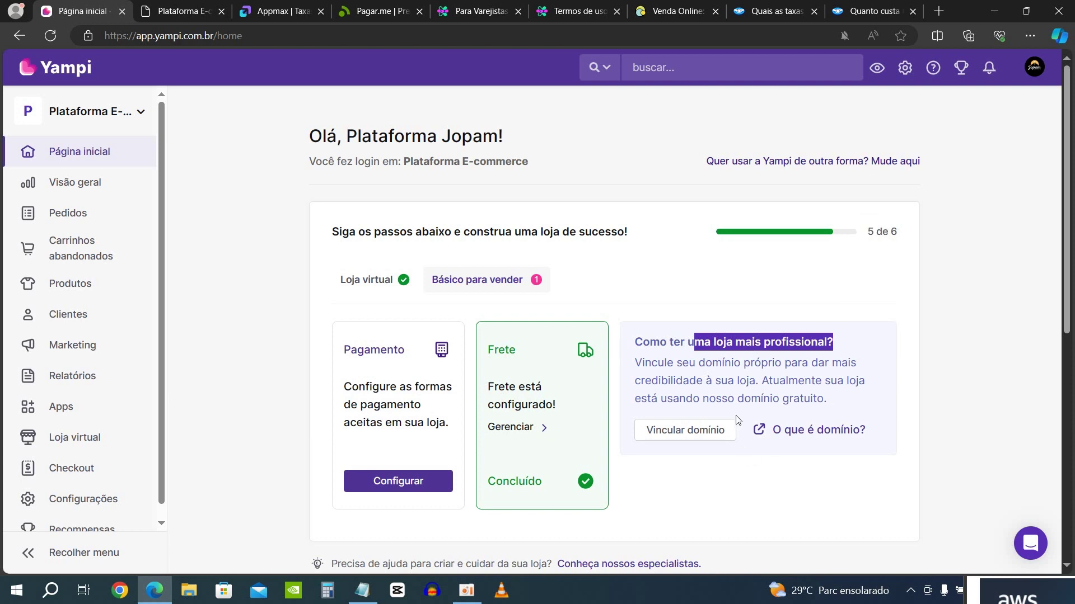
{"action": "left_click", "coordinate": [285, 448]}
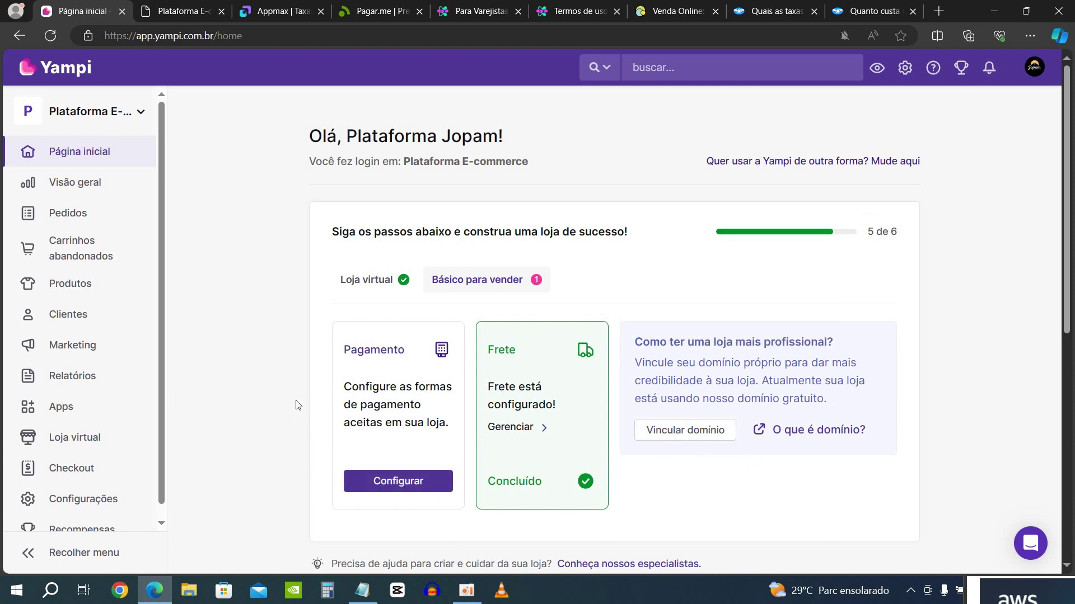
- Open the payment settings of the store's checkout
{"action": "scroll", "coordinate": [296, 411], "scroll_direction": "down", "scroll_amount": 1}
{"action": "mouse_move", "coordinate": [39, 480]}
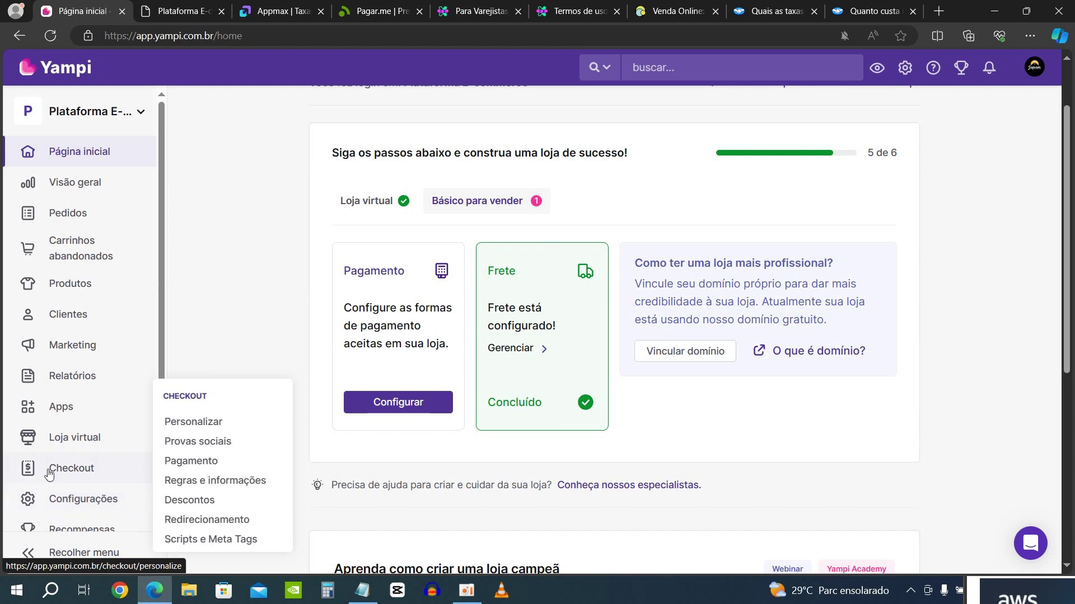
{"action": "left_click", "coordinate": [211, 463]}
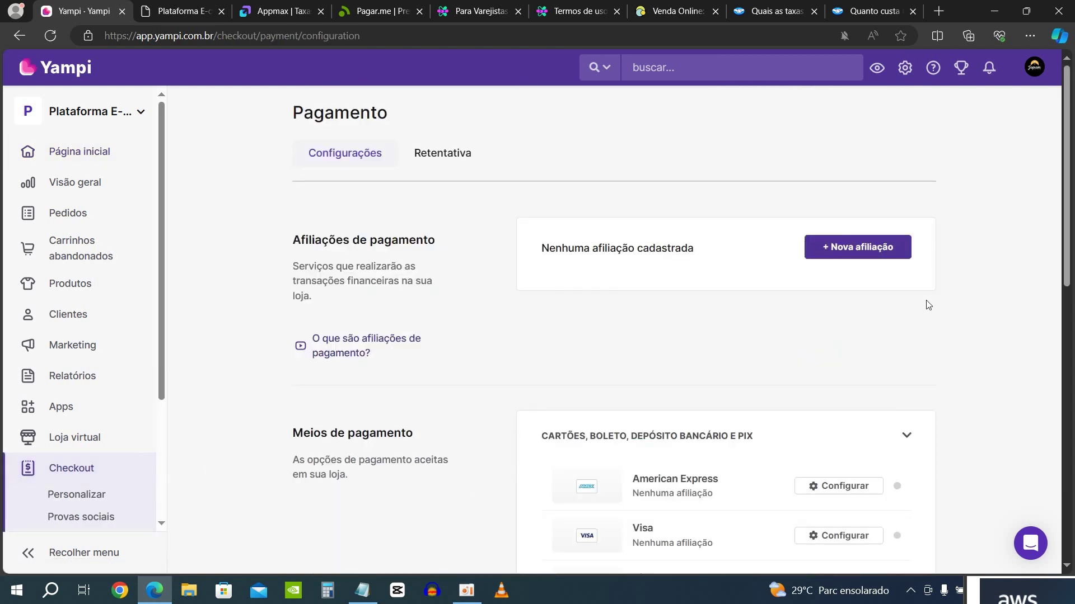
- Review the Retentativa section of the payment settings and return to Configurações
{"action": "left_click", "coordinate": [444, 154]}
{"action": "scroll", "coordinate": [645, 465], "scroll_direction": "down", "scroll_amount": 2}
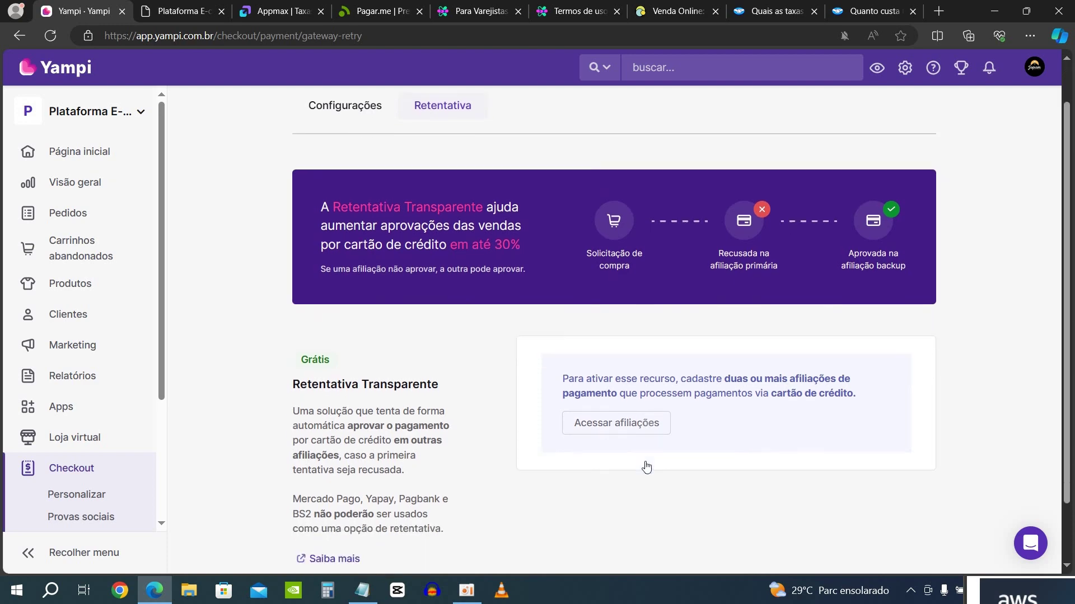
{"action": "scroll", "coordinate": [645, 465], "scroll_direction": "up", "scroll_amount": 2}
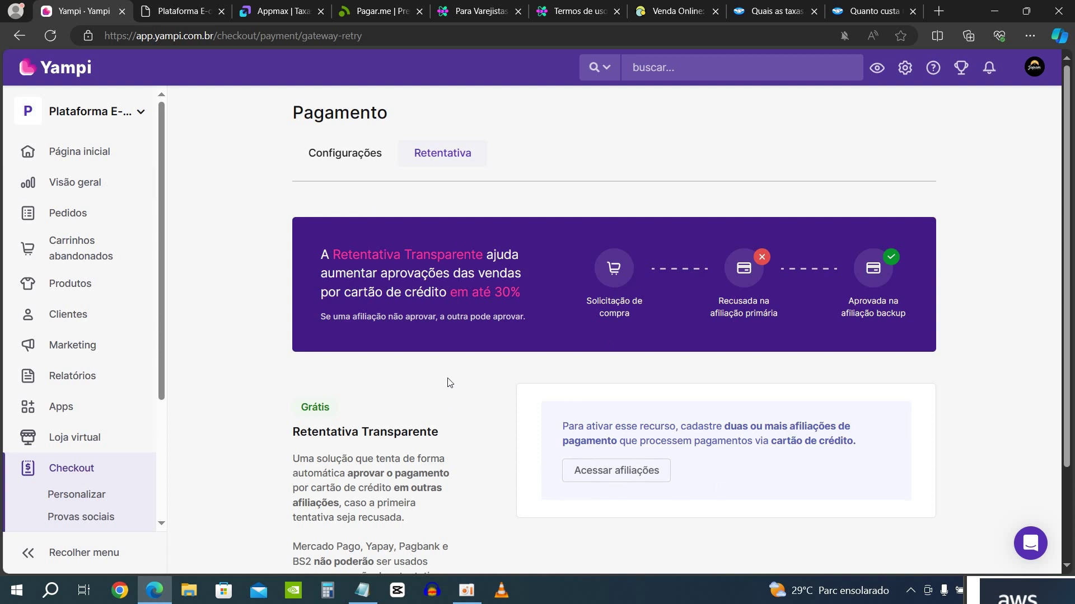
{"action": "left_click", "coordinate": [355, 157]}
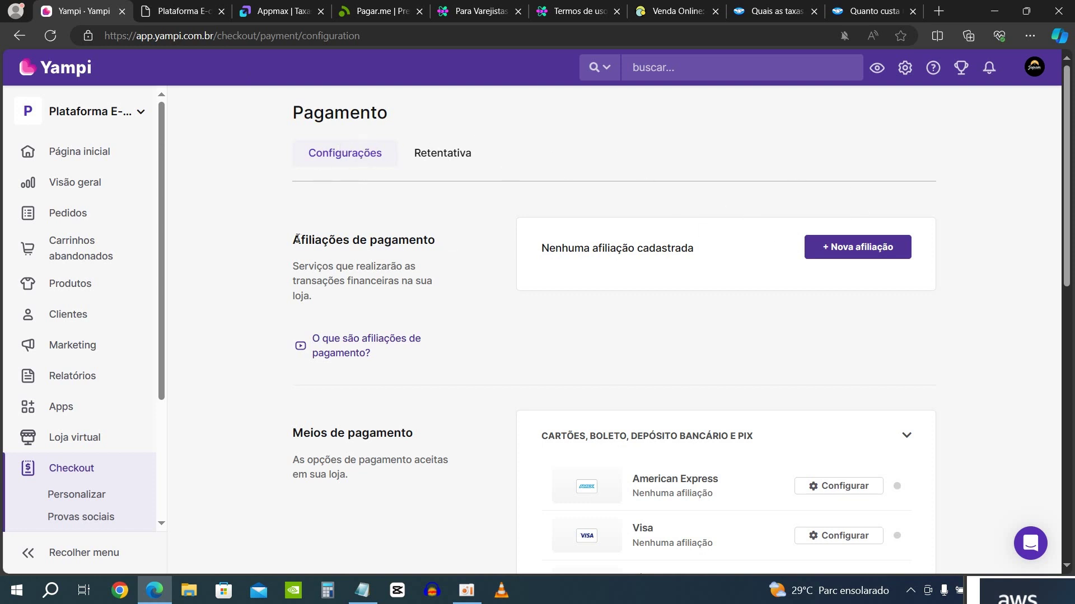
- Read the descriptions of Afiliações de pagamento and Meios de pagamento
{"action": "left_click_drag", "start_coordinate": [298, 238], "coordinate": [437, 239]}
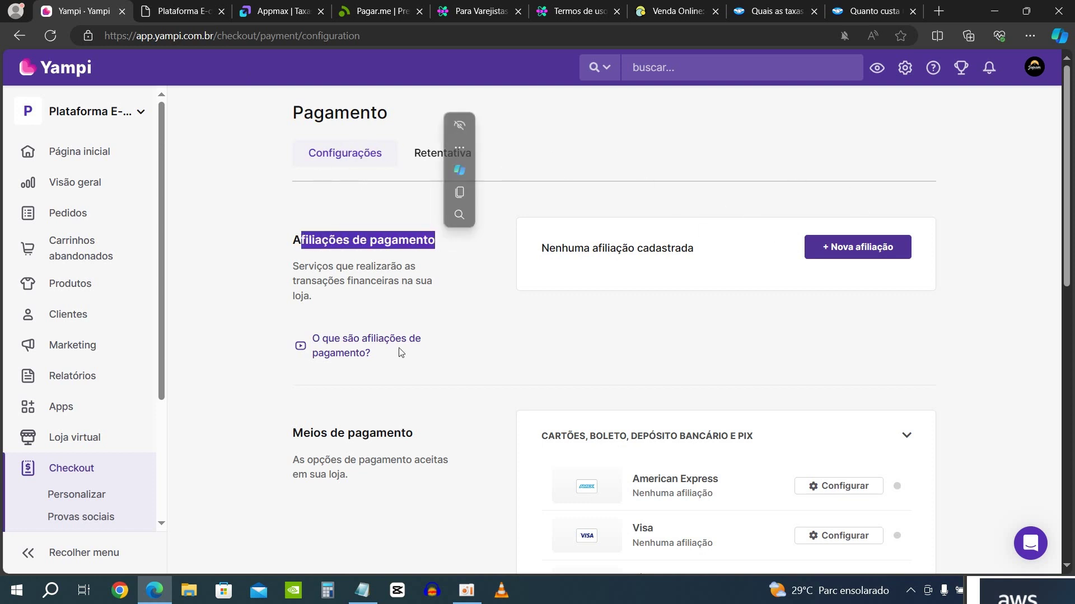
{"action": "left_click_drag", "start_coordinate": [286, 437], "coordinate": [432, 437]}
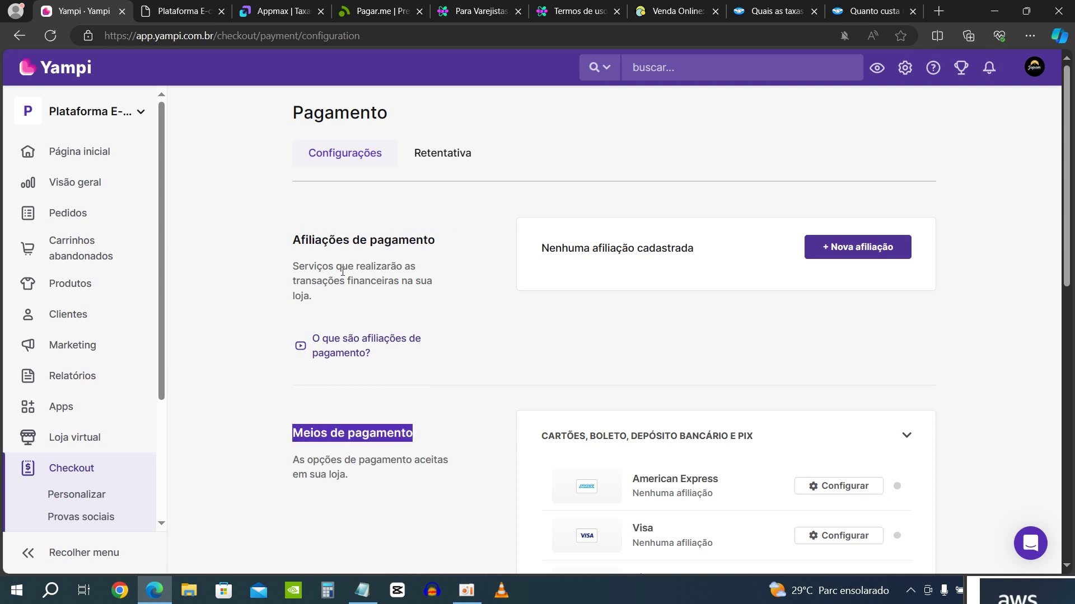
{"action": "left_click_drag", "start_coordinate": [297, 267], "coordinate": [404, 284]}
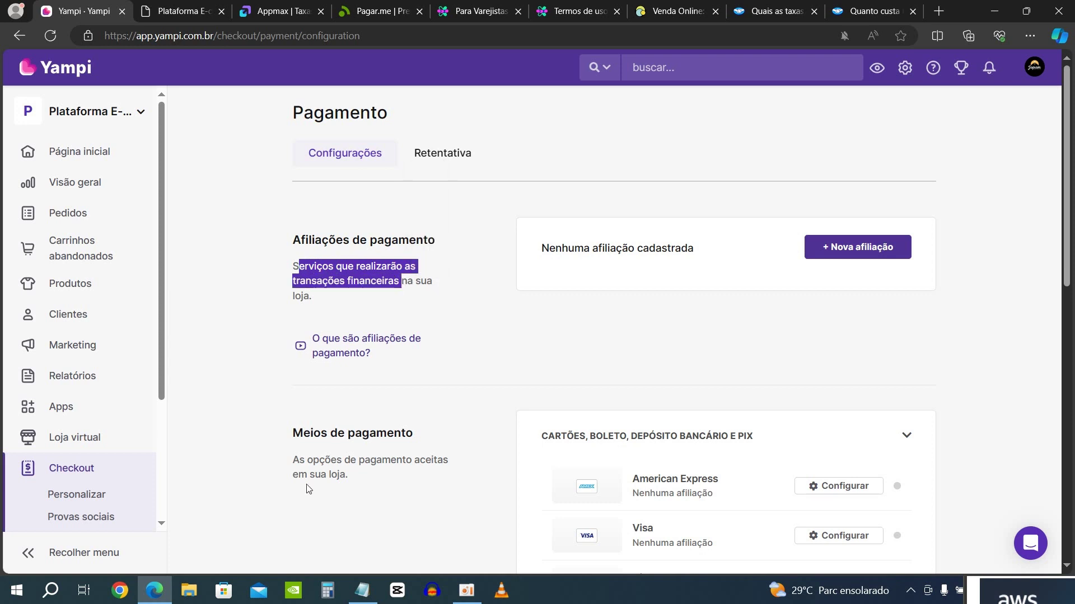
{"action": "left_click_drag", "start_coordinate": [291, 466], "coordinate": [447, 482]}
{"action": "double_click", "coordinate": [291, 431]}
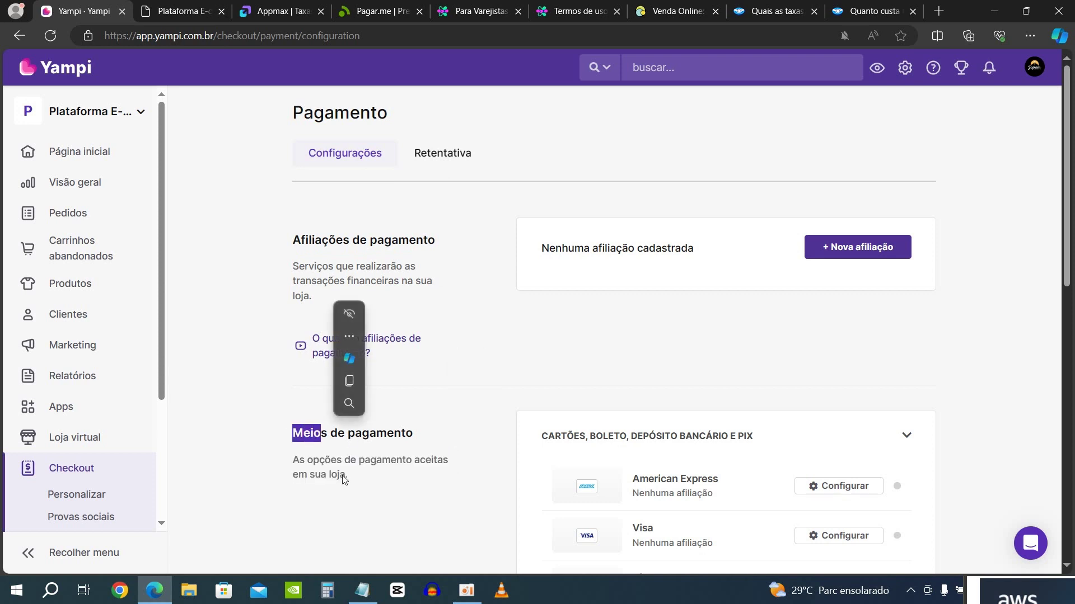
{"action": "left_click_drag", "start_coordinate": [324, 460], "coordinate": [408, 507]}
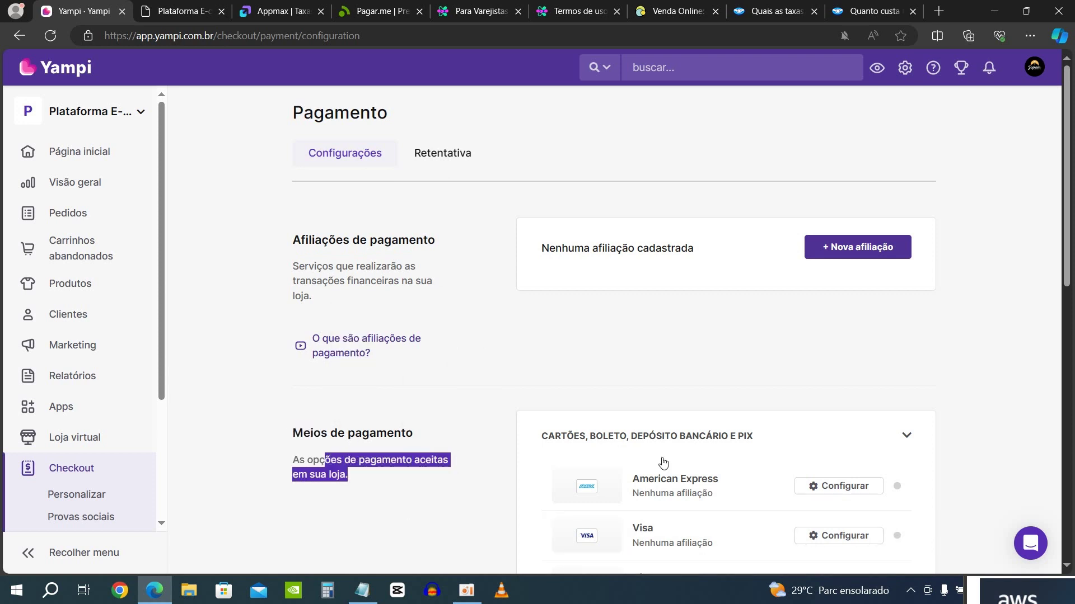
- Look through the list of cards, boleto, bank deposit and Pix under Meios de pagamento
{"action": "scroll", "coordinate": [722, 441], "scroll_direction": "down", "scroll_amount": 1}
{"action": "scroll", "coordinate": [509, 383], "scroll_direction": "up", "scroll_amount": 1}
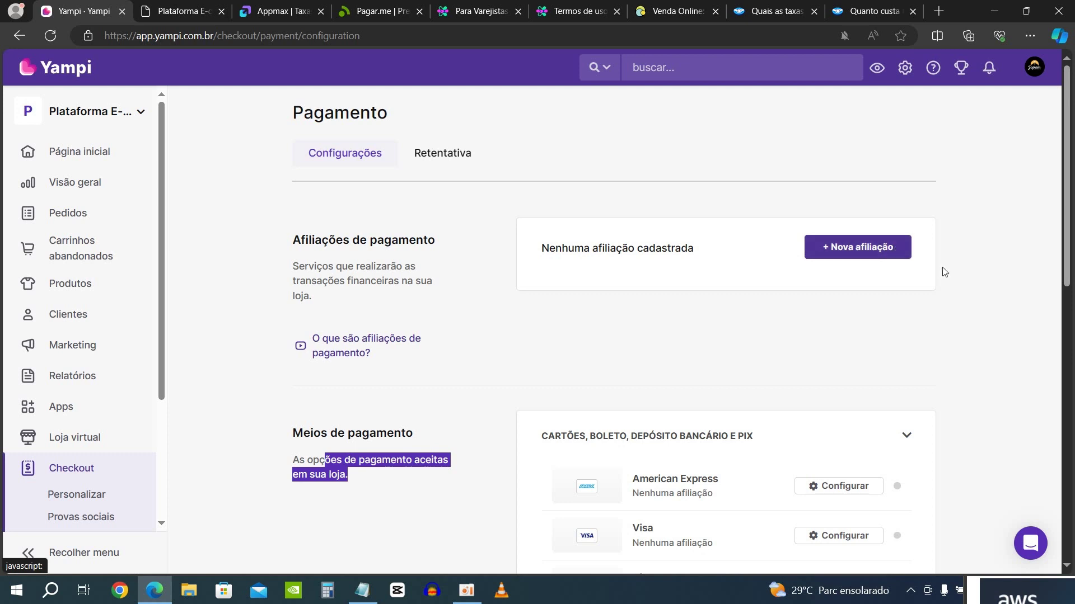
{"action": "scroll", "coordinate": [952, 277], "scroll_direction": "down", "scroll_amount": 4}
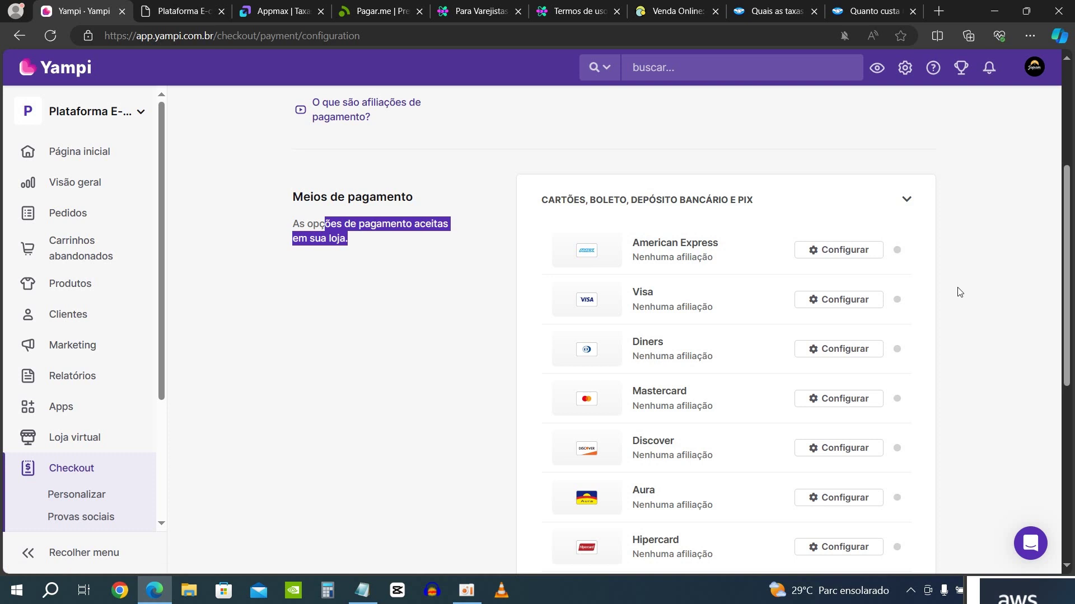
{"action": "scroll", "coordinate": [959, 292], "scroll_direction": "down", "scroll_amount": 8}
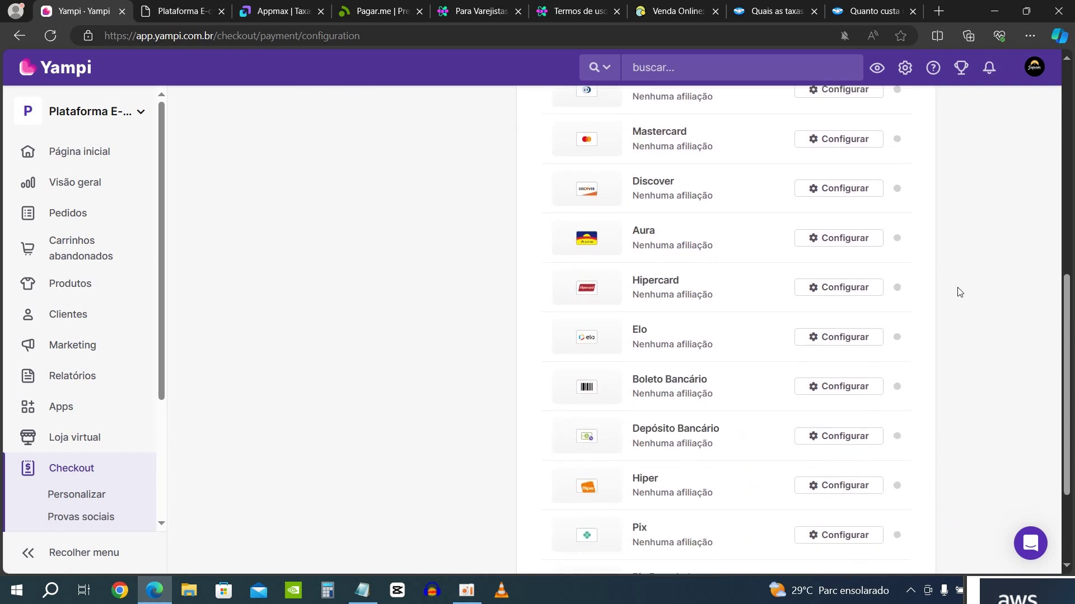
{"action": "scroll", "coordinate": [805, 260], "scroll_direction": "up", "scroll_amount": 5}
{"action": "scroll", "coordinate": [823, 185], "scroll_direction": "up", "scroll_amount": 3}
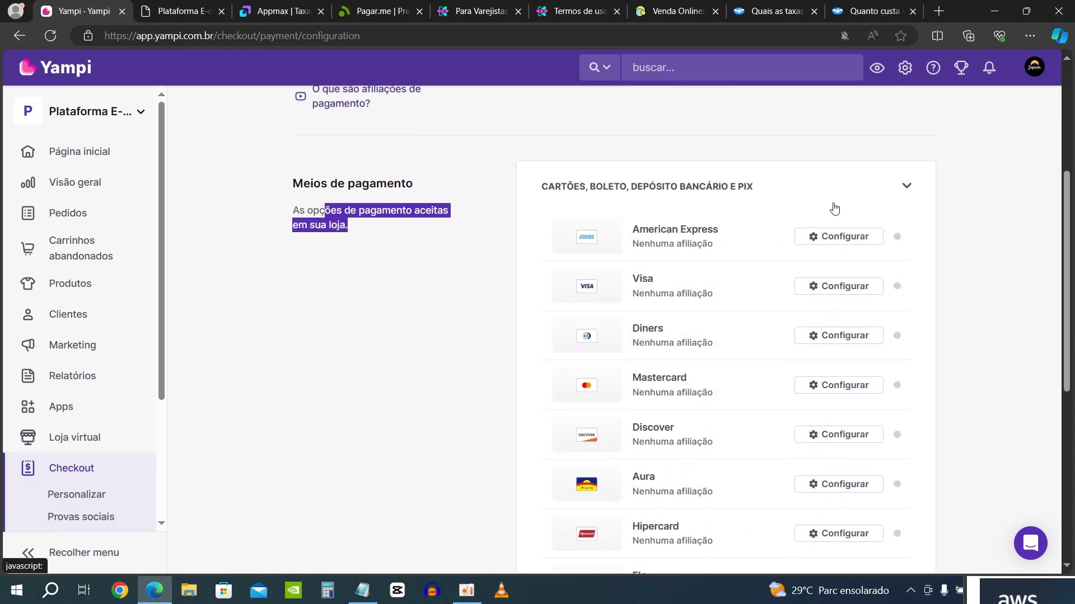
- View the American Express payment method configuration and return to the payment settings
{"action": "left_click", "coordinate": [832, 236]}
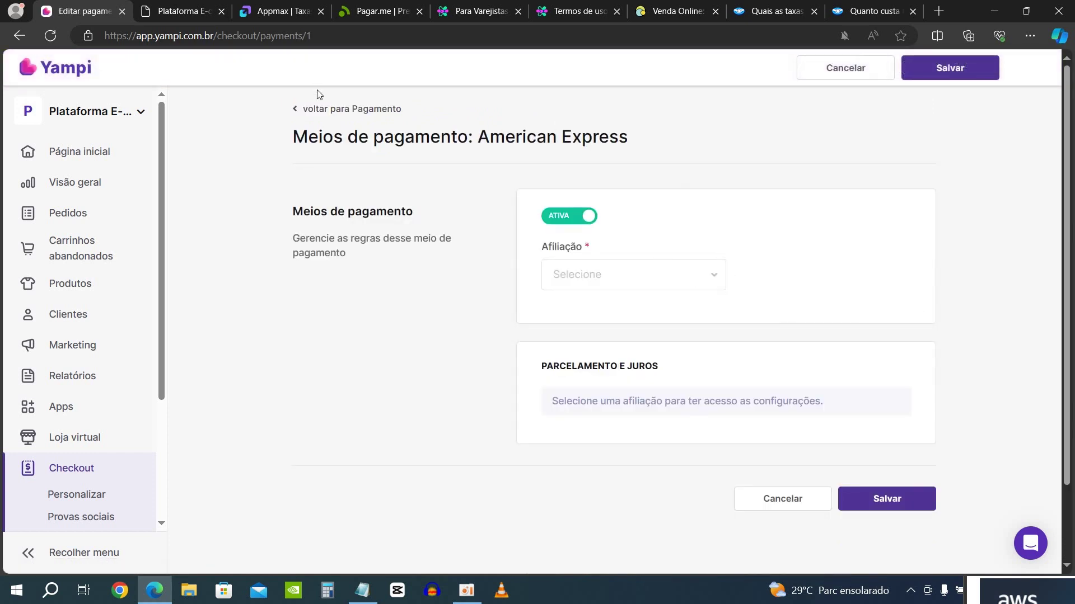
{"action": "left_click", "coordinate": [312, 110]}
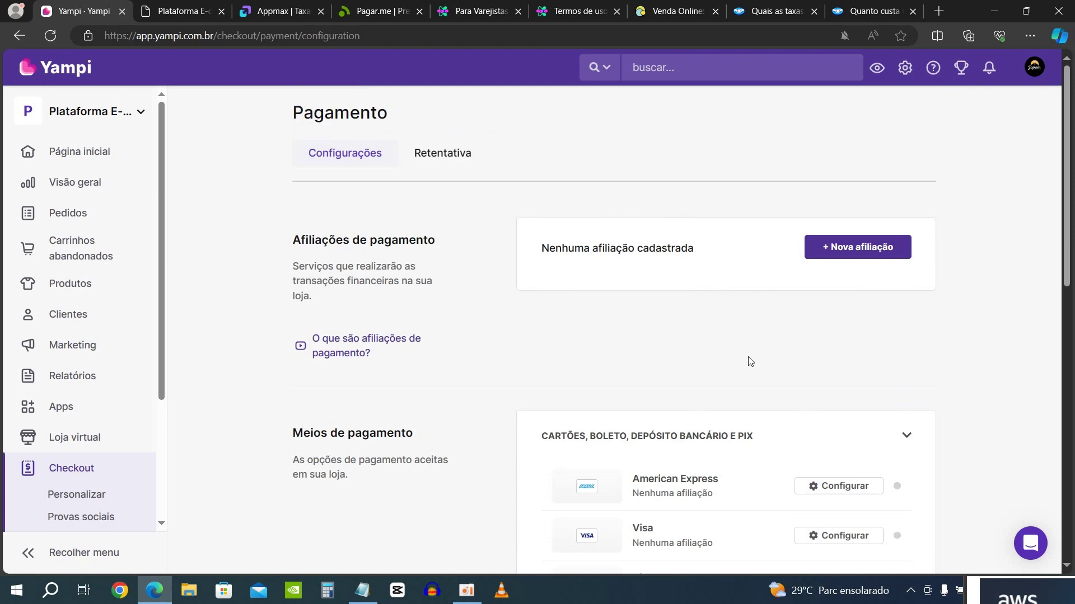
{"action": "scroll", "coordinate": [1007, 434], "scroll_direction": "down", "scroll_amount": 10}
{"action": "scroll", "coordinate": [985, 431], "scroll_direction": "up", "scroll_amount": 10}
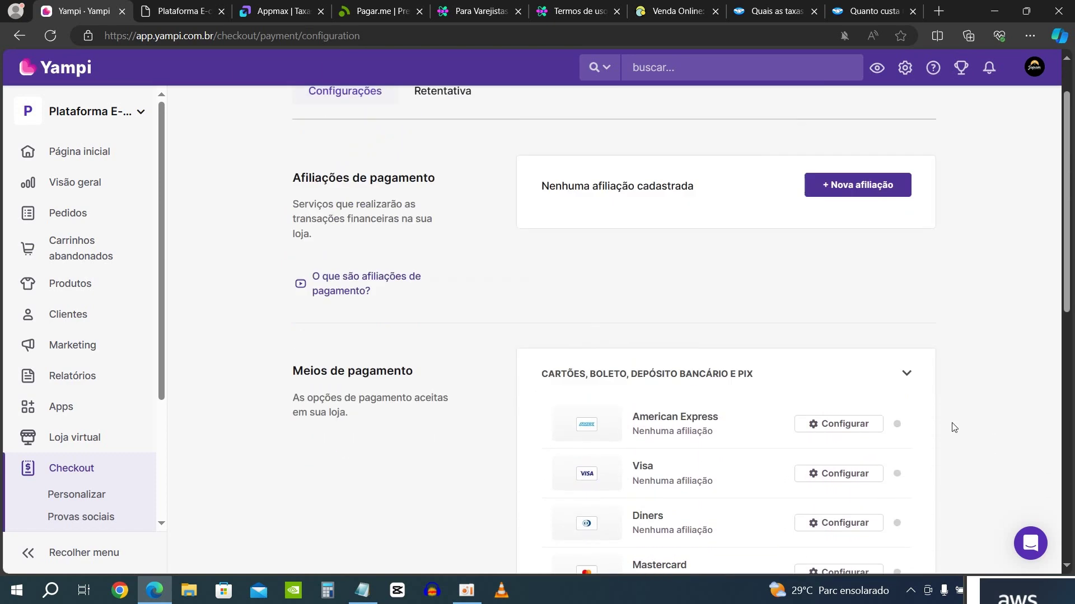
- View the gateways offered for a new payment affiliation and close the selection without choosing one
{"action": "left_click", "coordinate": [879, 249]}
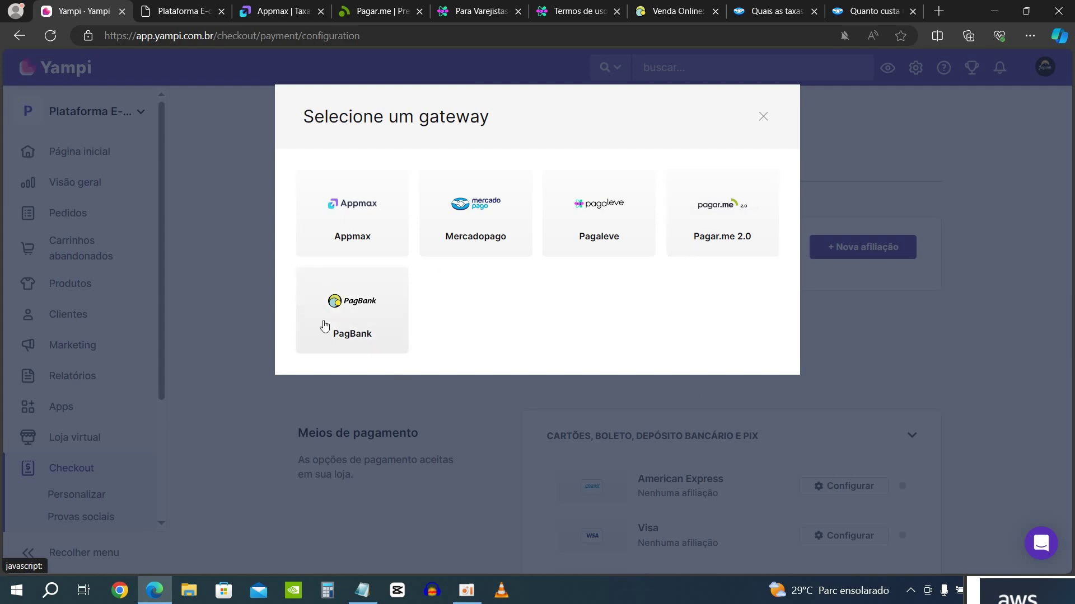
{"action": "left_click", "coordinate": [763, 118]}
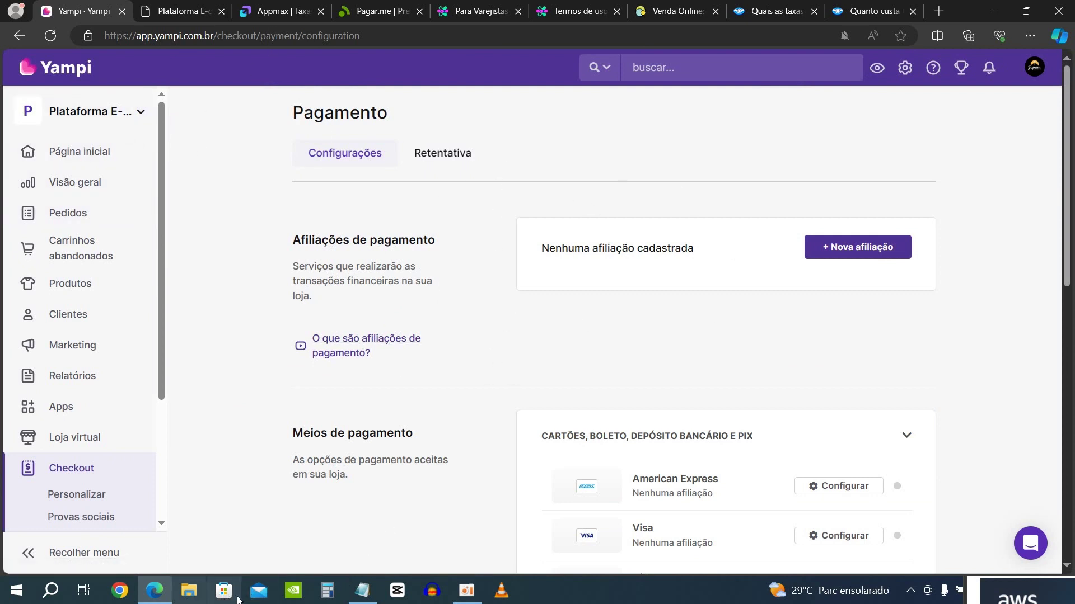
- Switch to Calculator and place its window over the middle of the payment page
{"action": "left_click", "coordinate": [318, 591]}
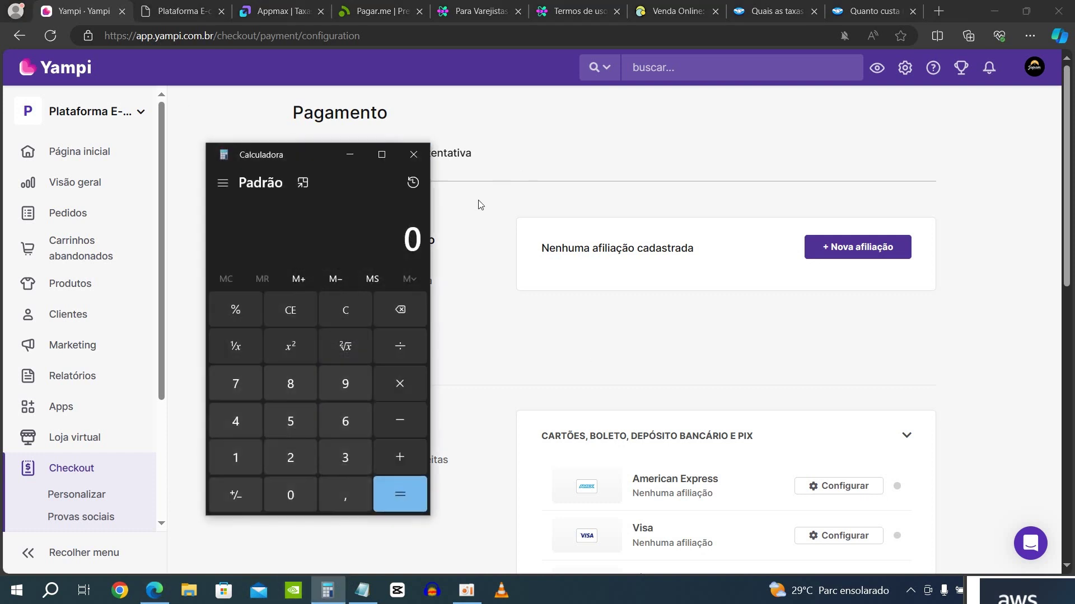
{"action": "left_click_drag", "start_coordinate": [318, 154], "coordinate": [632, 109]}
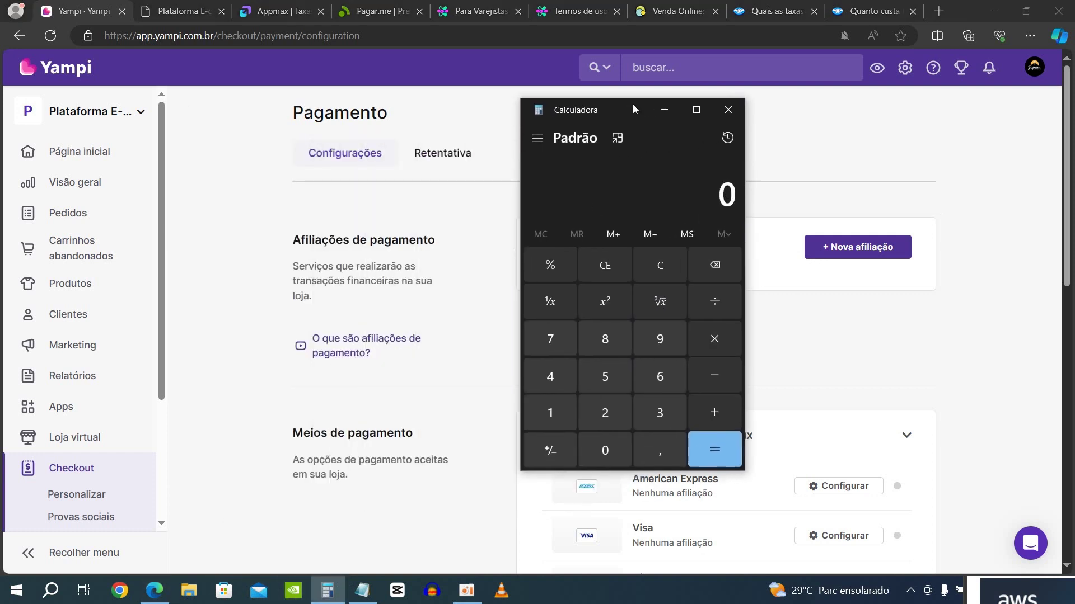
{"action": "left_click", "coordinate": [601, 424]}
{"action": "left_click", "coordinate": [662, 459]}
{"action": "key", "text": "5"}
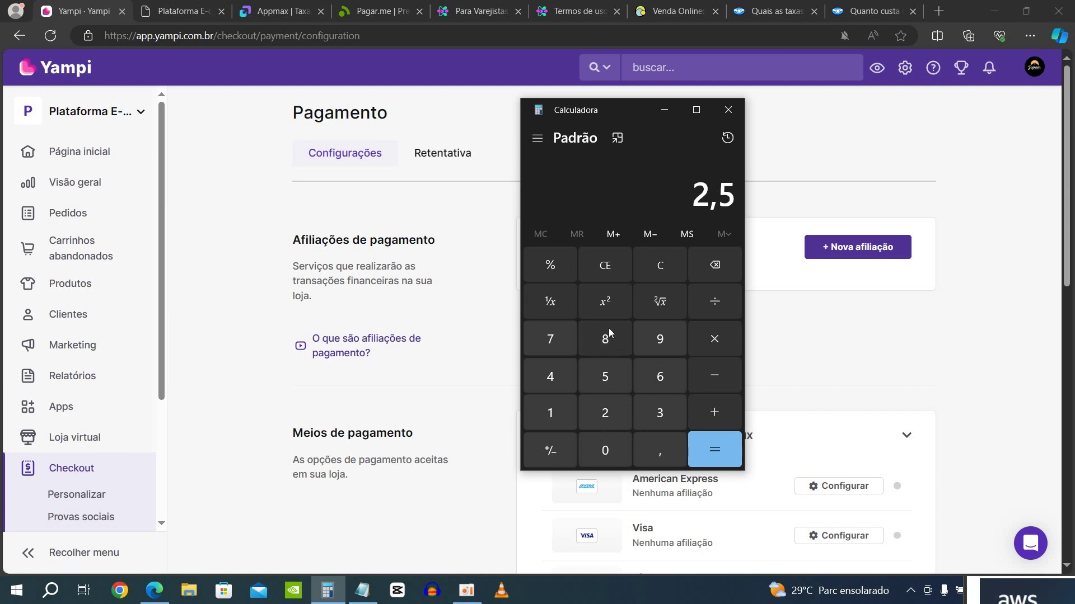
{"action": "left_click", "coordinate": [545, 272]}
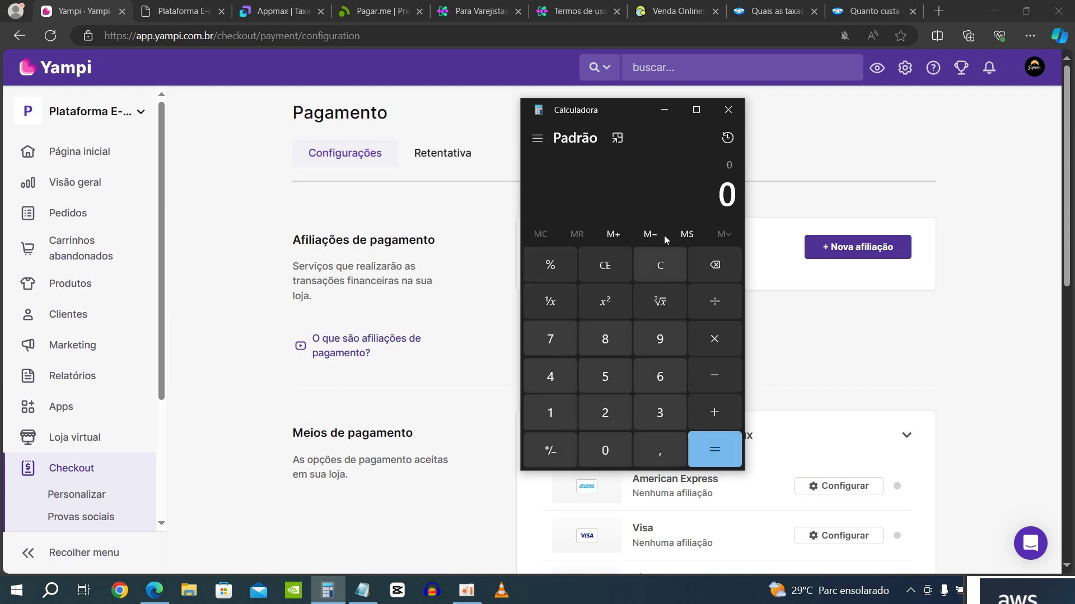
{"action": "left_click", "coordinate": [658, 269]}
- Calculate 100 minus 2,5% as an example of a transaction fee and put the calculator away
{"action": "left_click", "coordinate": [550, 413]}
{"action": "left_click", "coordinate": [586, 439]}
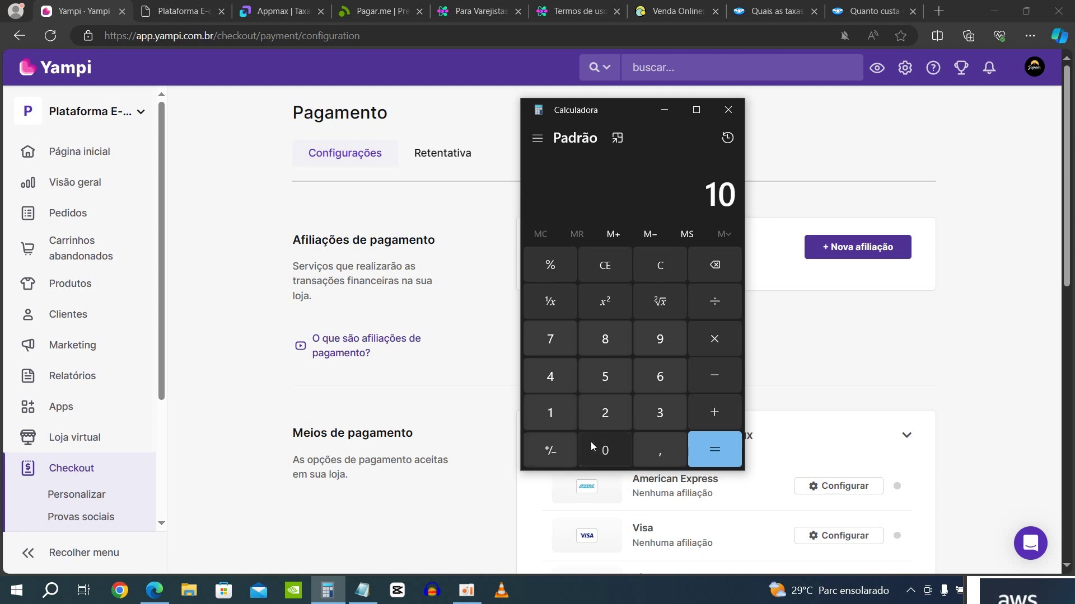
{"action": "left_click", "coordinate": [590, 442]}
{"action": "left_click", "coordinate": [713, 383]}
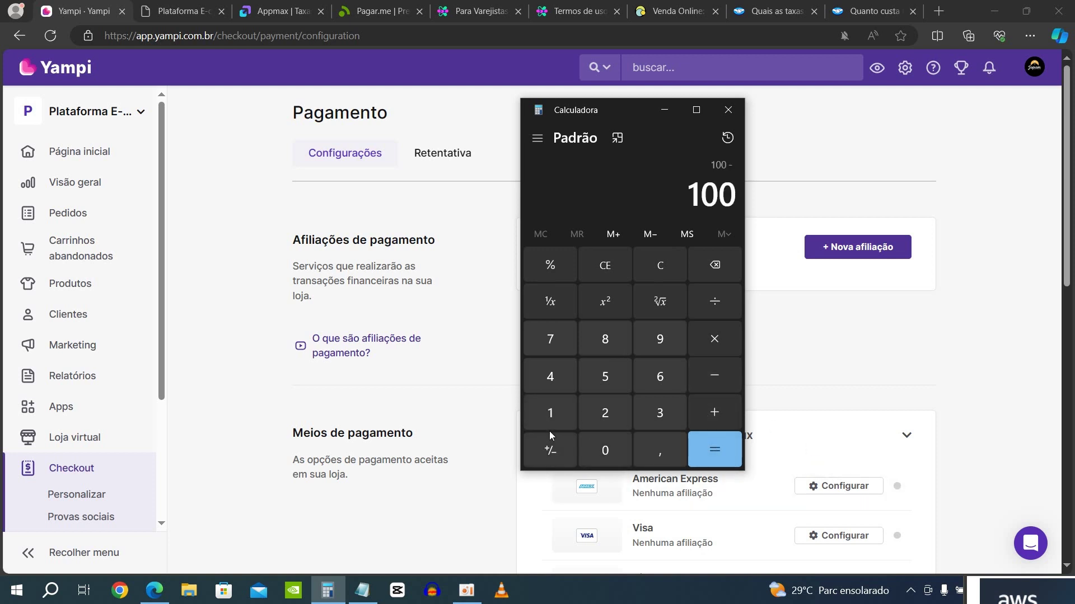
{"action": "left_click", "coordinate": [595, 418]}
{"action": "left_click", "coordinate": [670, 454]}
{"action": "left_click", "coordinate": [608, 378]}
{"action": "left_click", "coordinate": [557, 267]}
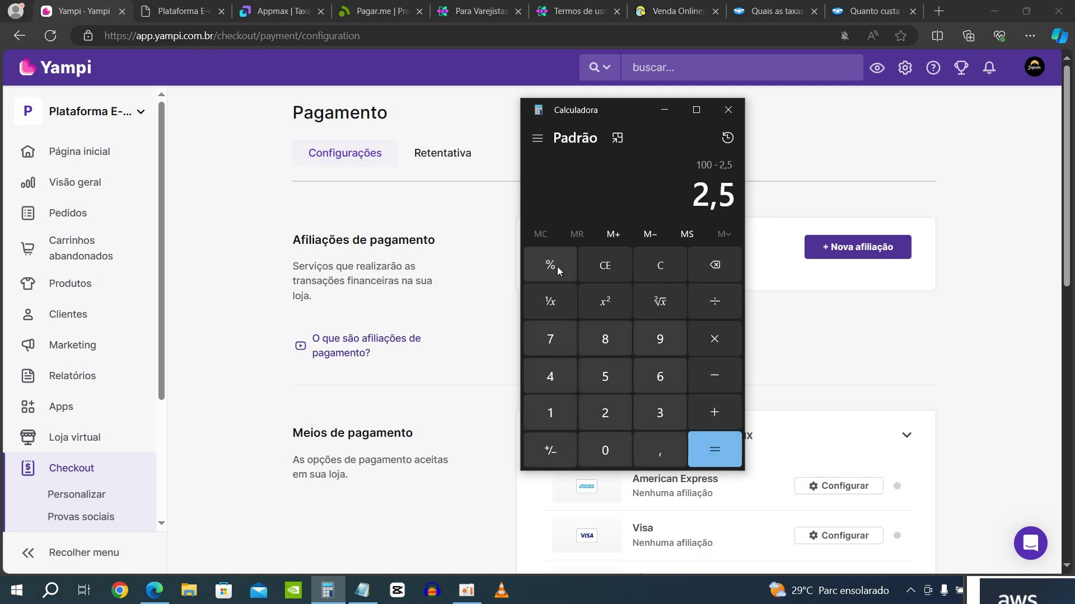
{"action": "left_click", "coordinate": [722, 442]}
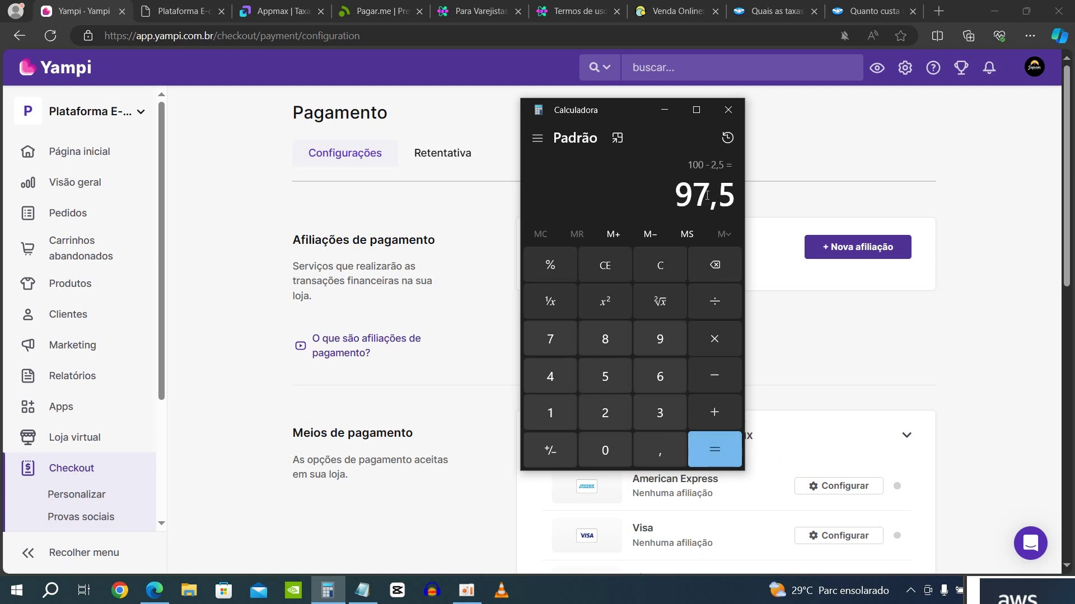
{"action": "left_click", "coordinate": [668, 116]}
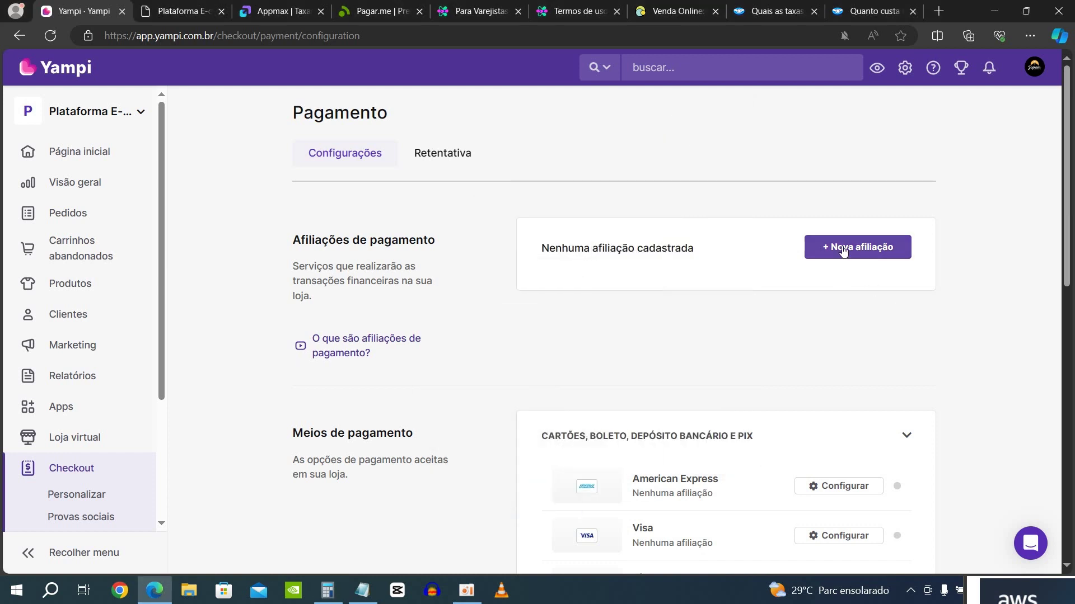
- Switch to the Appmax fees page and skim its rates and service tariffs down to the frequently asked questions
{"action": "left_click", "coordinate": [284, 12]}
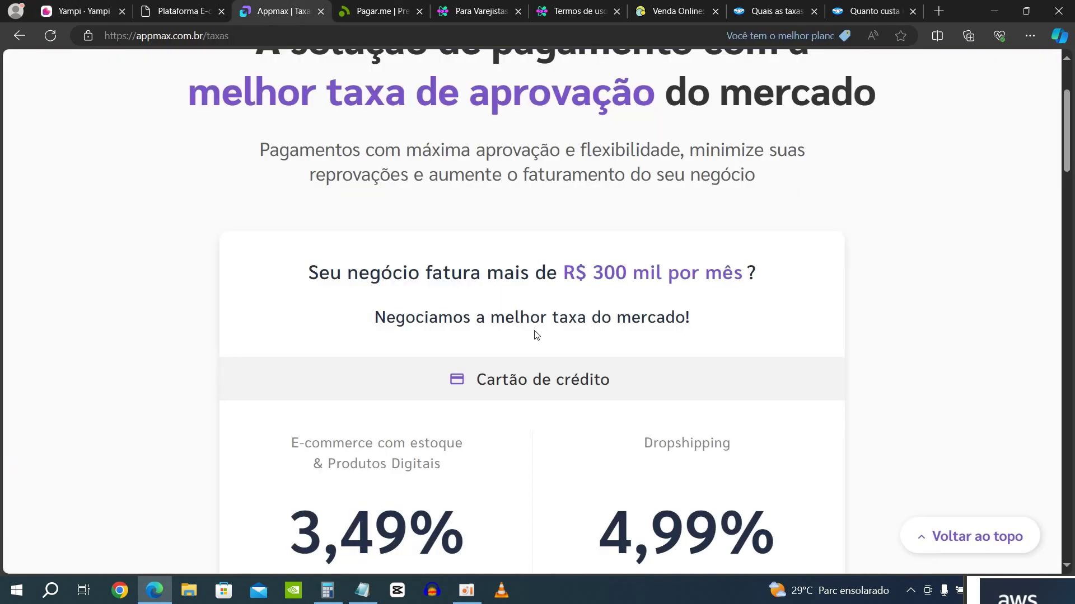
{"action": "scroll", "coordinate": [715, 379], "scroll_direction": "up", "scroll_amount": 1}
{"action": "scroll", "coordinate": [716, 378], "scroll_direction": "down", "scroll_amount": 4}
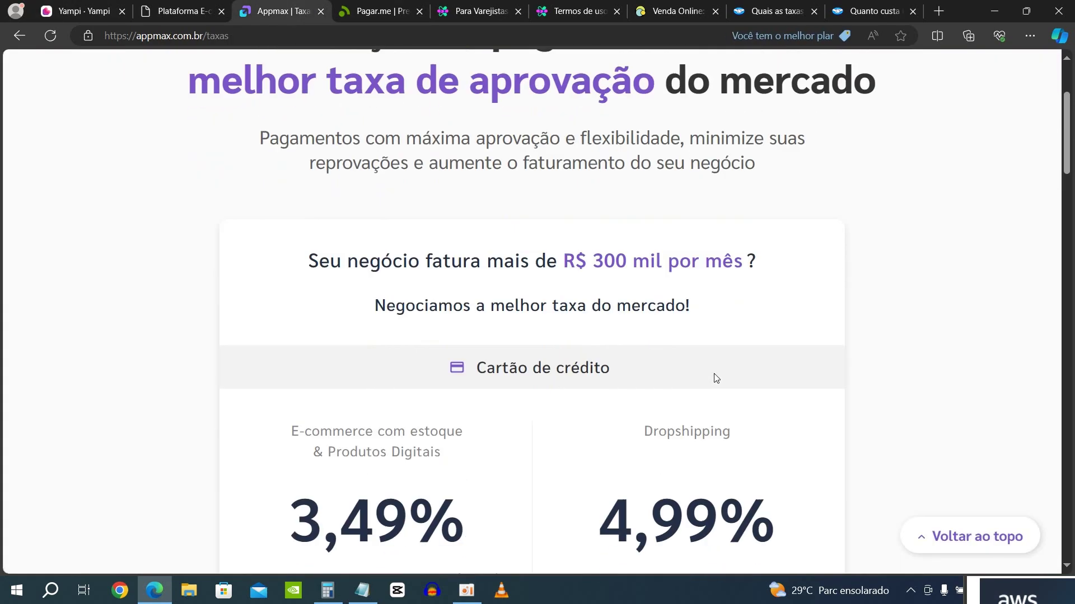
{"action": "scroll", "coordinate": [716, 378], "scroll_direction": "down", "scroll_amount": 8}
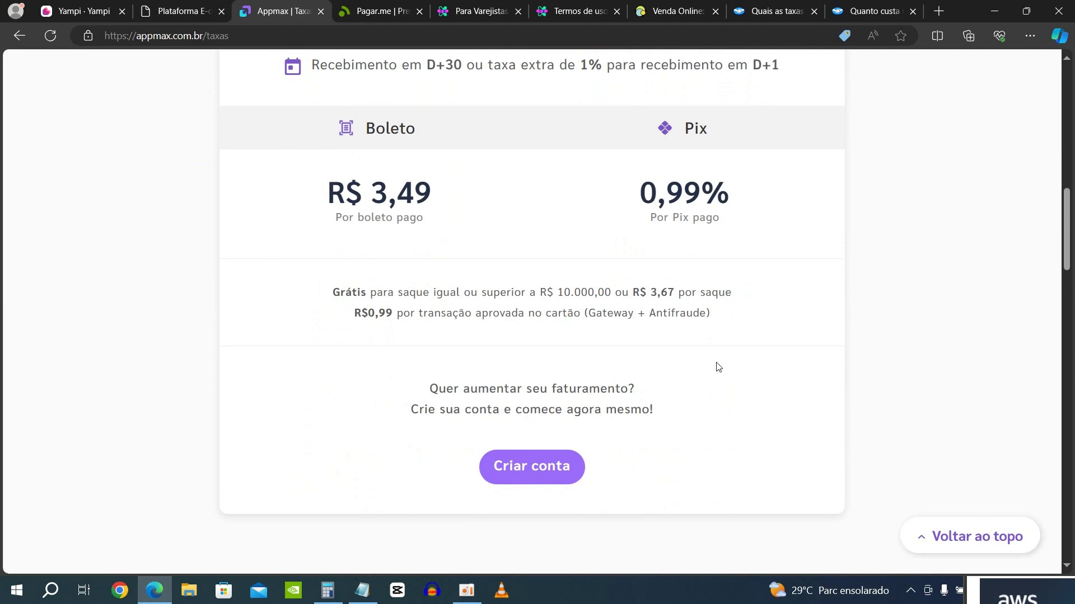
{"action": "scroll", "coordinate": [502, 335], "scroll_direction": "down", "scroll_amount": 10}
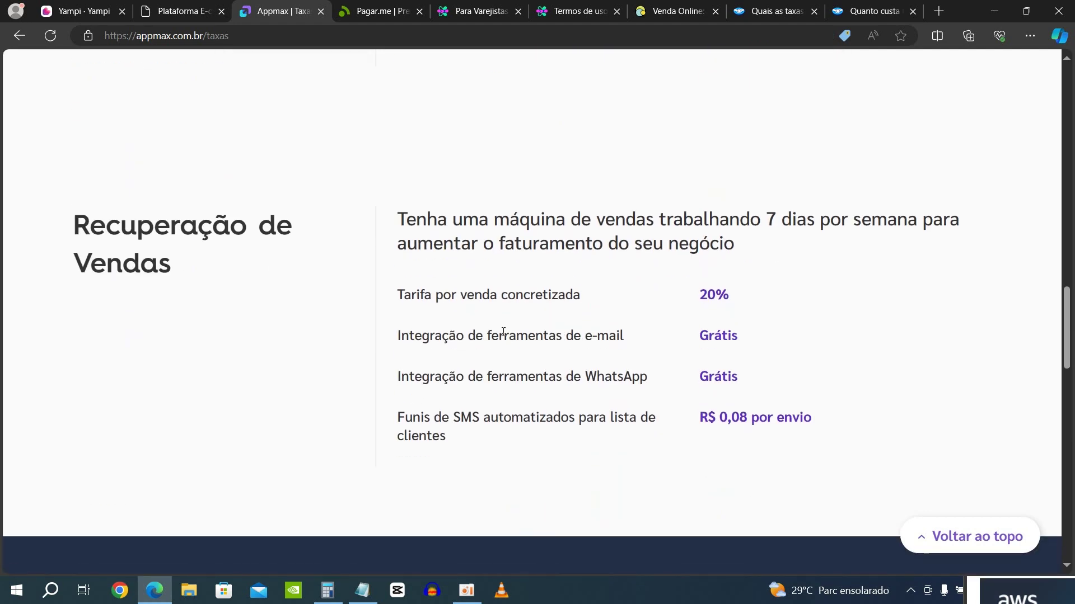
{"action": "scroll", "coordinate": [503, 332], "scroll_direction": "down", "scroll_amount": 8}
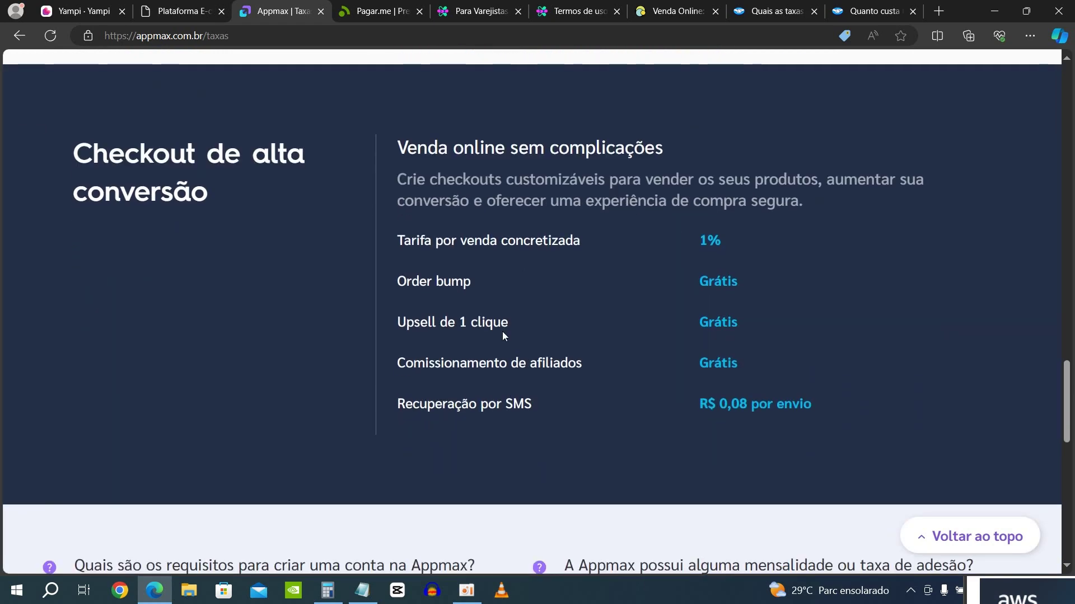
{"action": "scroll", "coordinate": [502, 331], "scroll_direction": "down", "scroll_amount": 4}
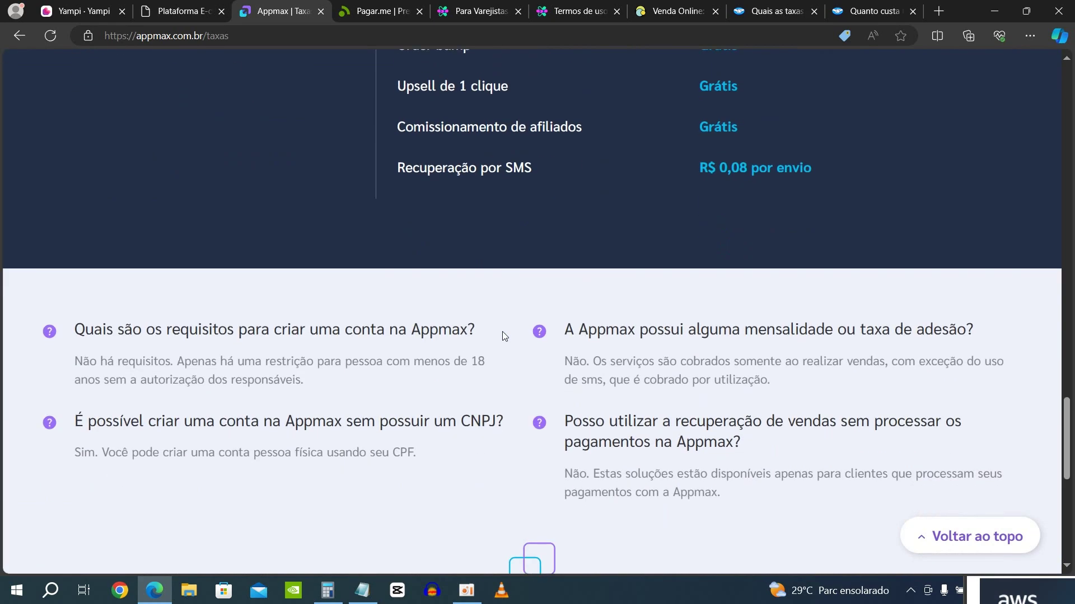
{"action": "scroll", "coordinate": [503, 336], "scroll_direction": "down", "scroll_amount": 1}
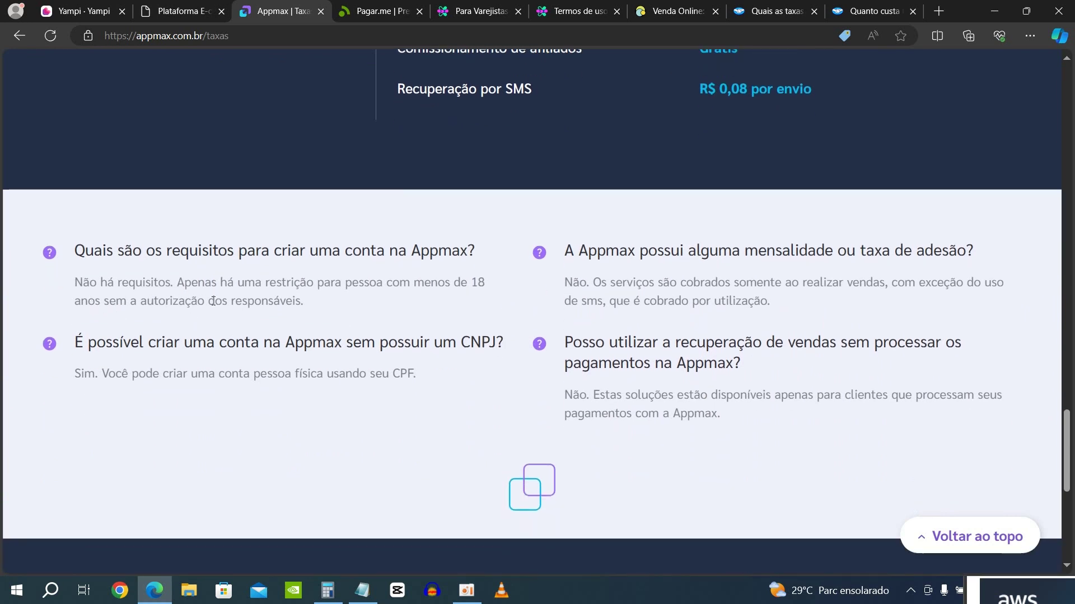
{"action": "scroll", "coordinate": [134, 292], "scroll_direction": "down", "scroll_amount": 5}
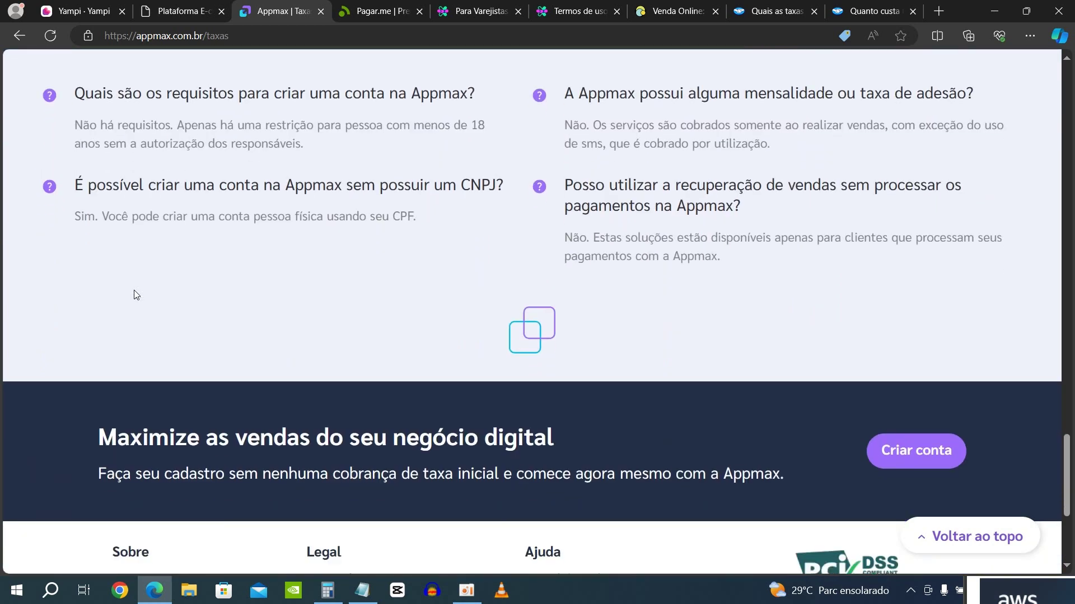
{"action": "scroll", "coordinate": [136, 295], "scroll_direction": "up", "scroll_amount": 5}
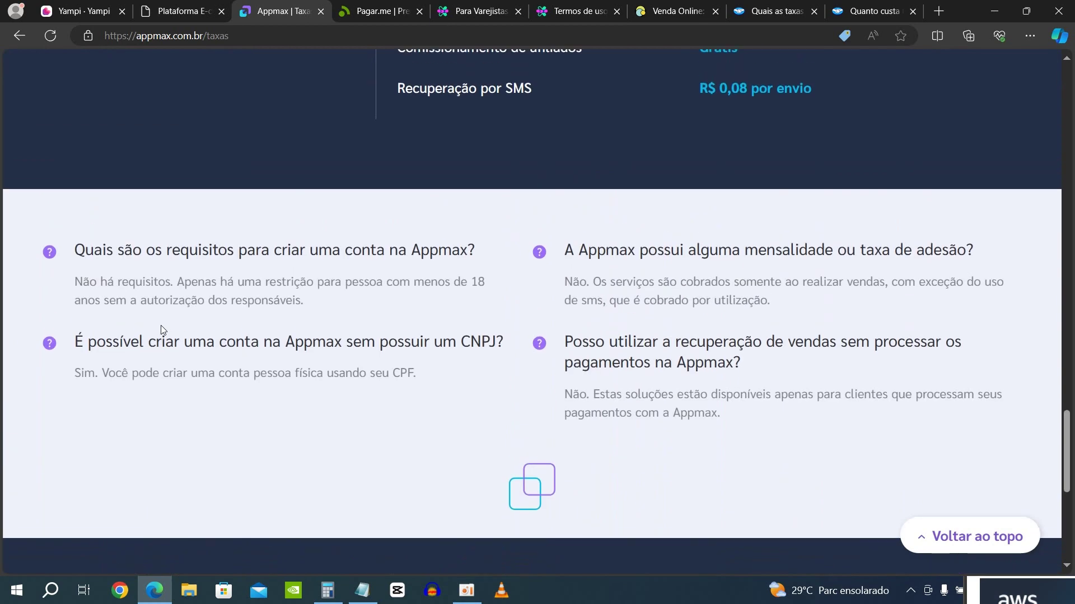
- Read the Appmax FAQ answers on account requirements and on creating an account without a CNPJ, highlighting the passages
{"action": "left_click_drag", "start_coordinate": [71, 250], "coordinate": [469, 251]}
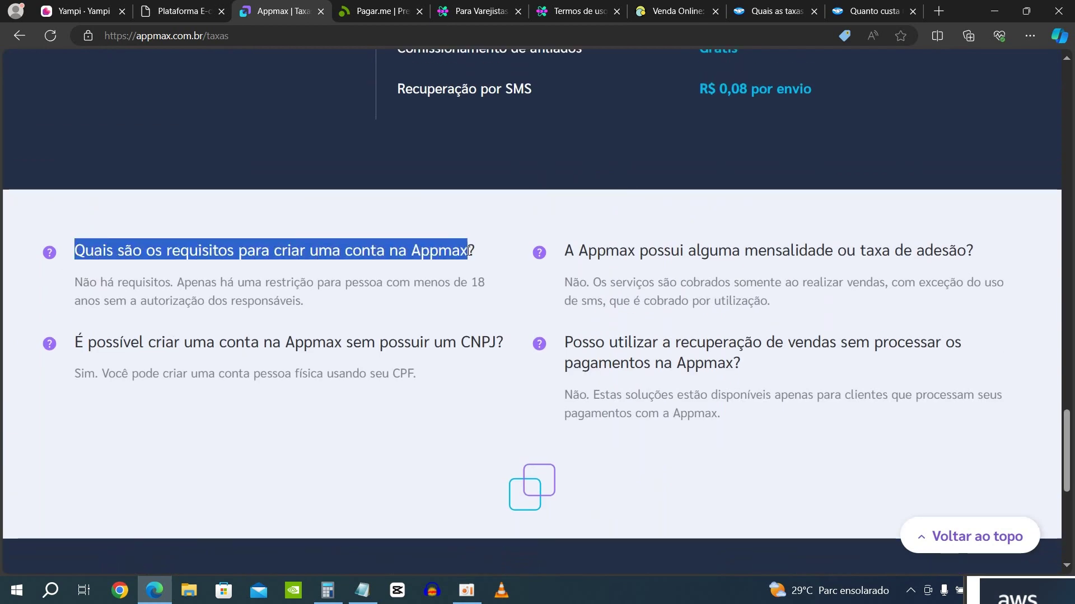
{"action": "left_click_drag", "start_coordinate": [97, 282], "coordinate": [174, 282]}
{"action": "left_click", "coordinate": [170, 282]}
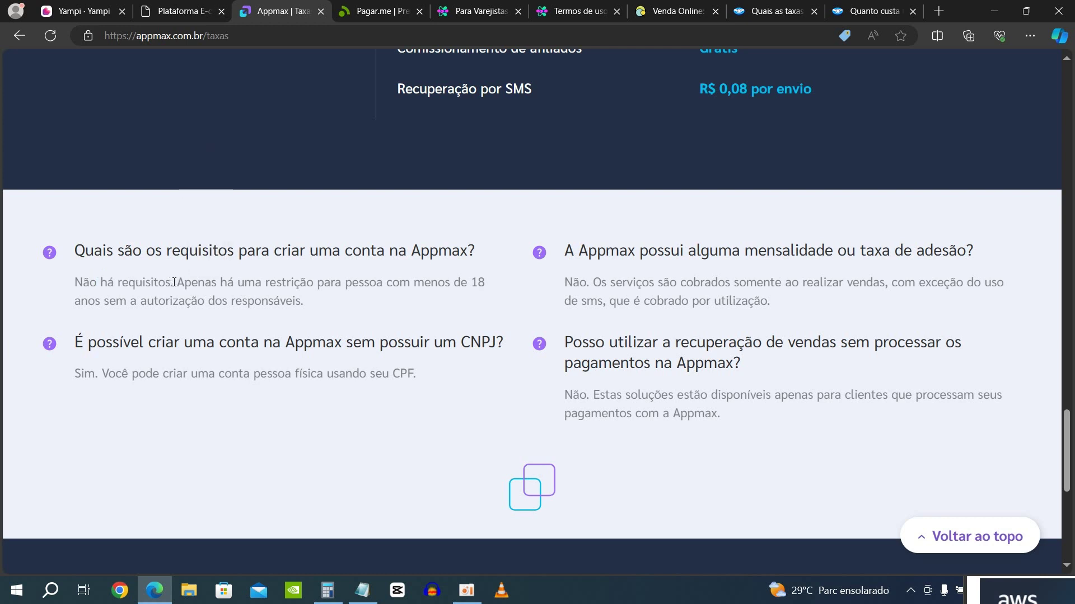
{"action": "left_click_drag", "start_coordinate": [176, 283], "coordinate": [309, 316]}
{"action": "left_click", "coordinate": [323, 330]}
{"action": "left_click_drag", "start_coordinate": [94, 339], "coordinate": [504, 350]}
{"action": "left_click", "coordinate": [92, 386]}
{"action": "left_click_drag", "start_coordinate": [98, 374], "coordinate": [422, 387]}
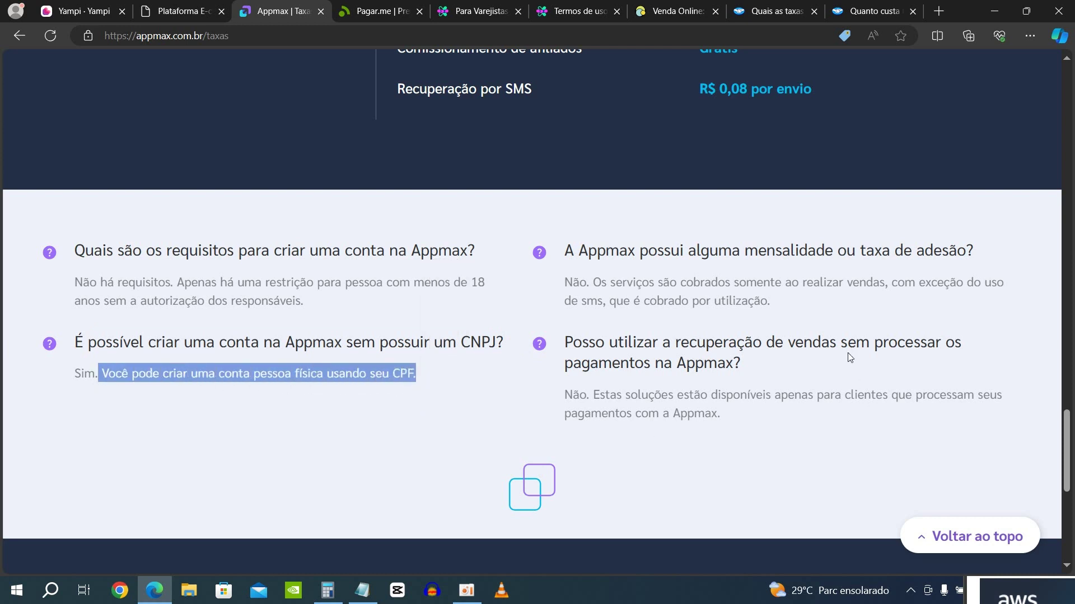
- Read the FAQ answers on monthly or joining fees and on using sales recovery without Appmax payments, highlighting the passages
{"action": "left_click", "coordinate": [694, 276]}
{"action": "left_click_drag", "start_coordinate": [640, 251], "coordinate": [984, 251]}
{"action": "left_click", "coordinate": [904, 313]}
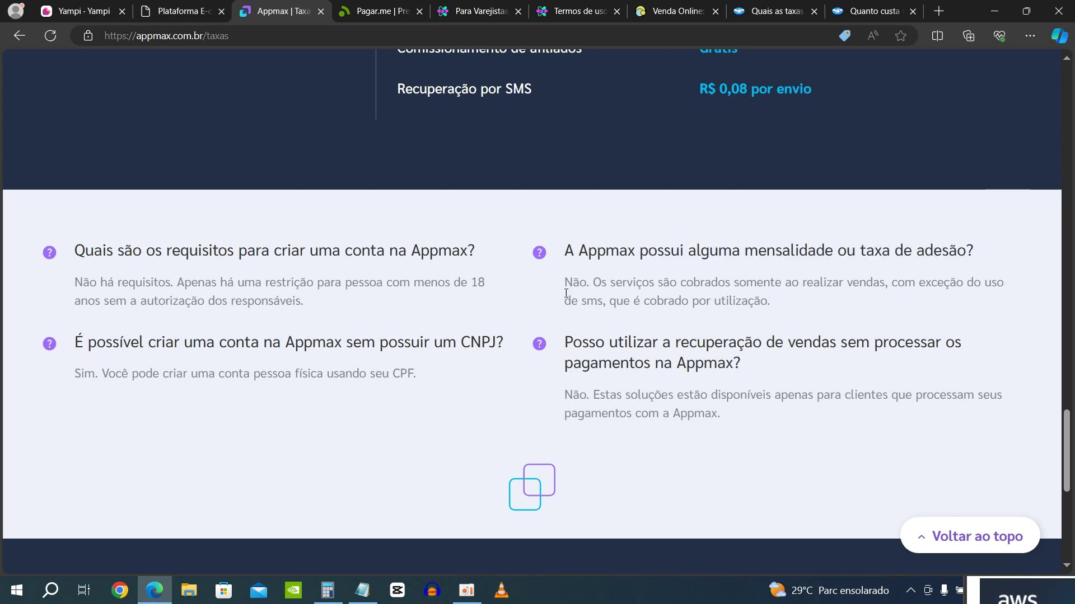
{"action": "left_click_drag", "start_coordinate": [586, 279], "coordinate": [845, 293]}
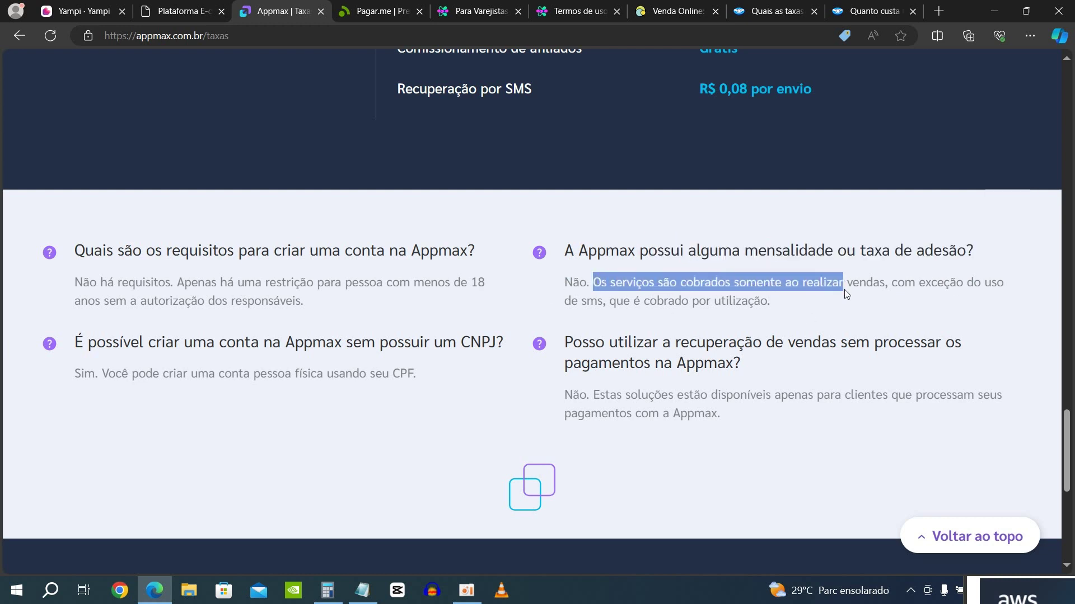
{"action": "left_click_drag", "start_coordinate": [931, 290], "coordinate": [808, 315]}
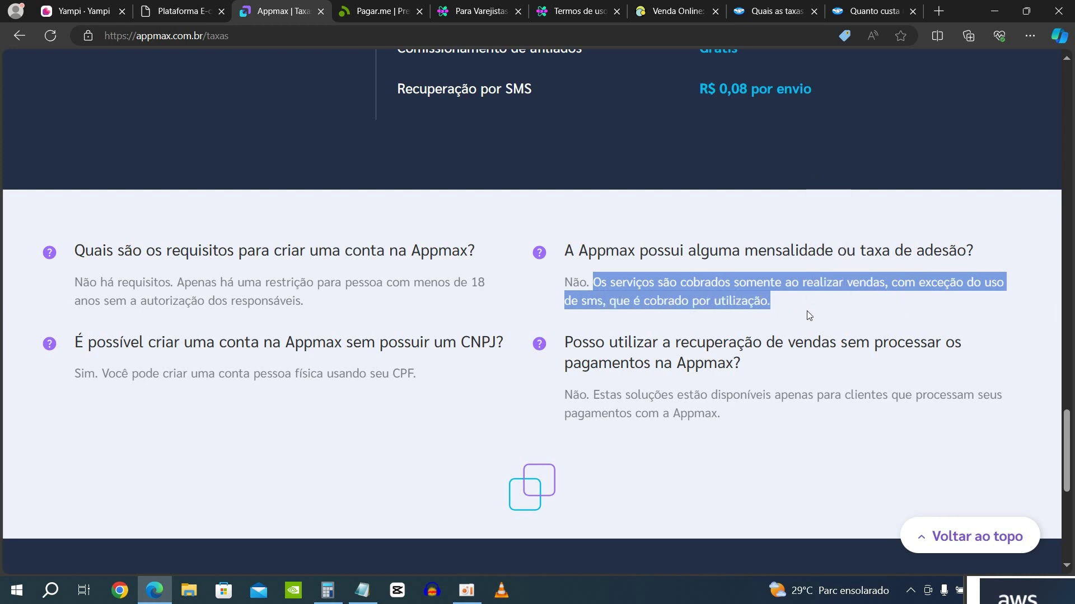
{"action": "left_click_drag", "start_coordinate": [561, 343], "coordinate": [960, 360]}
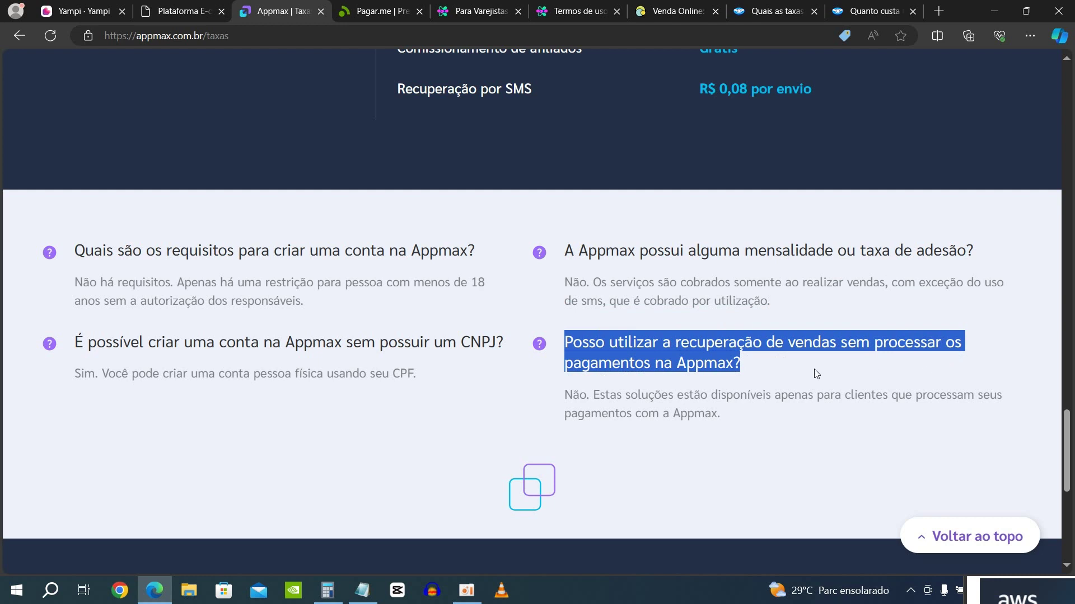
{"action": "left_click", "coordinate": [590, 392]}
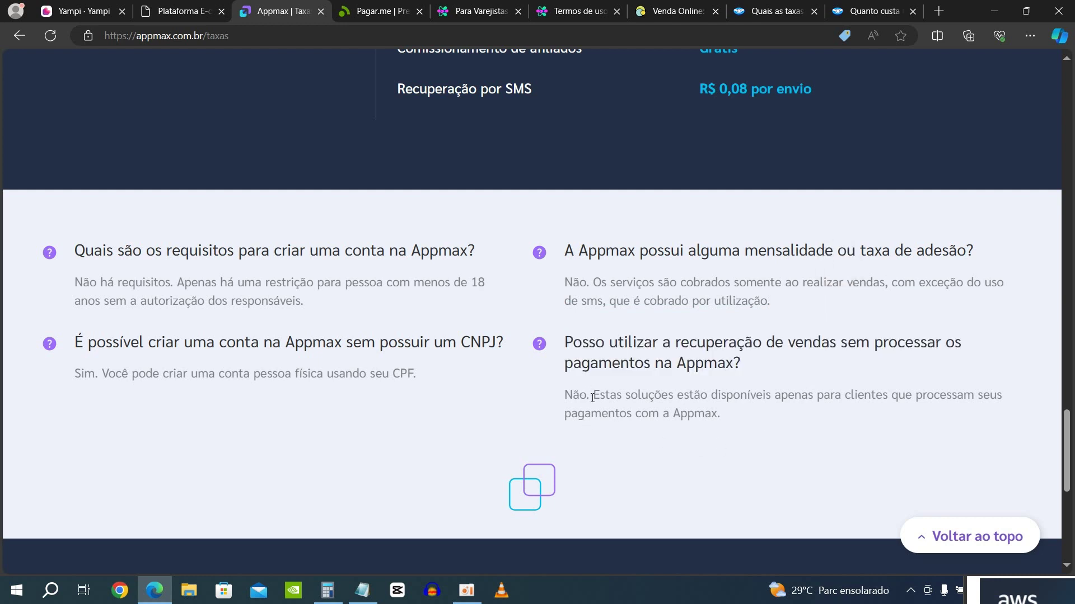
{"action": "left_click_drag", "start_coordinate": [590, 395], "coordinate": [745, 447]}
- Return to the main Appmax fee table and read the negotiated-rate offer for businesses billing over R$ 300 mil per month
{"action": "scroll", "coordinate": [755, 427], "scroll_direction": "up", "scroll_amount": 20}
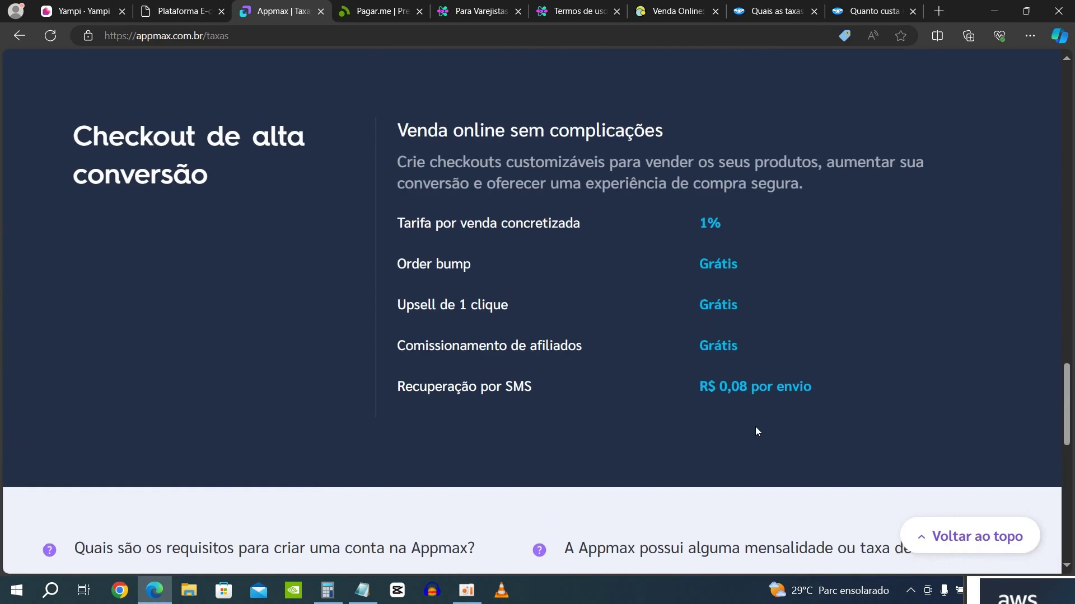
{"action": "scroll", "coordinate": [758, 431], "scroll_direction": "up", "scroll_amount": 3}
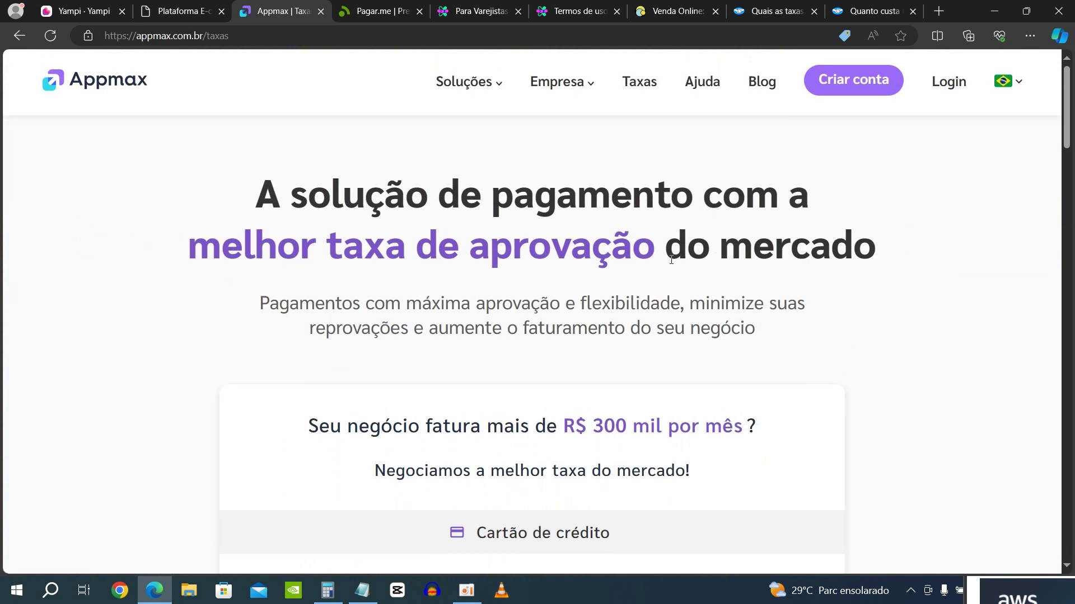
{"action": "scroll", "coordinate": [663, 258], "scroll_direction": "down", "scroll_amount": 1}
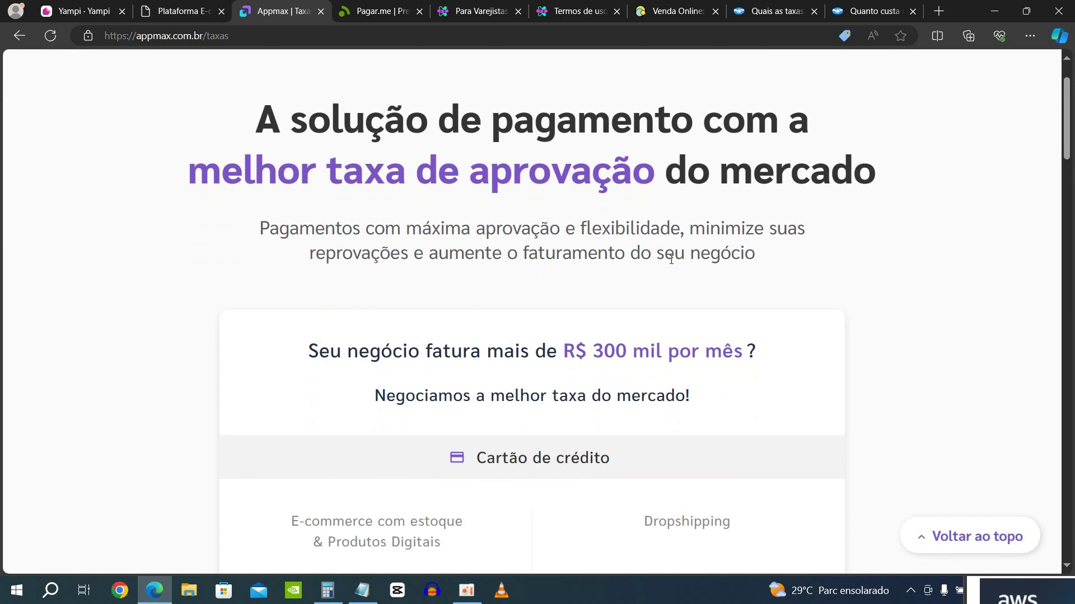
{"action": "scroll", "coordinate": [671, 259], "scroll_direction": "down", "scroll_amount": 1}
{"action": "scroll", "coordinate": [662, 263], "scroll_direction": "down", "scroll_amount": 2}
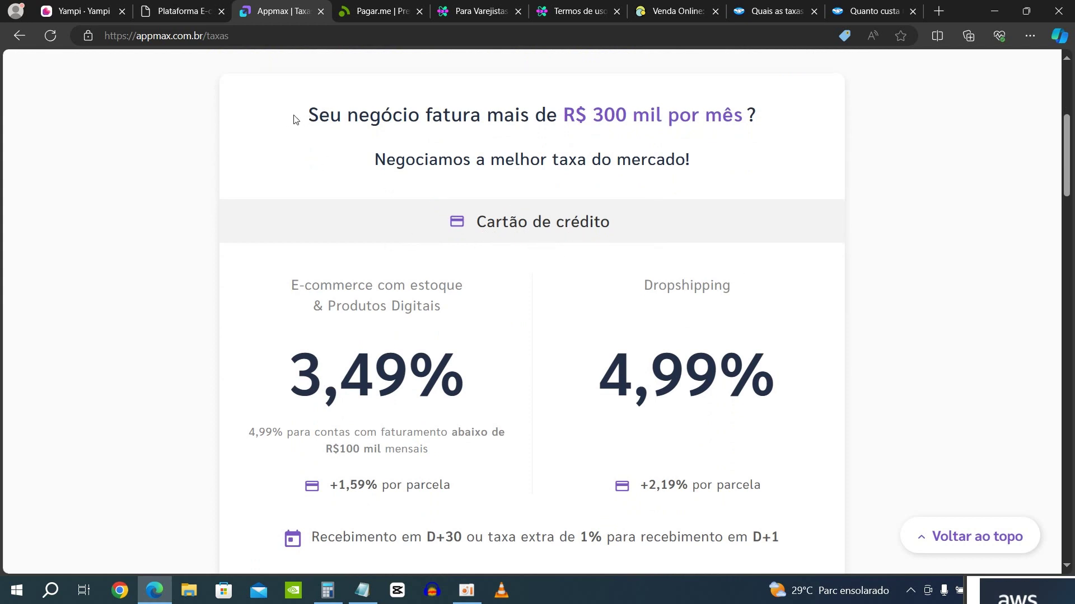
{"action": "left_click_drag", "start_coordinate": [294, 117], "coordinate": [796, 125]}
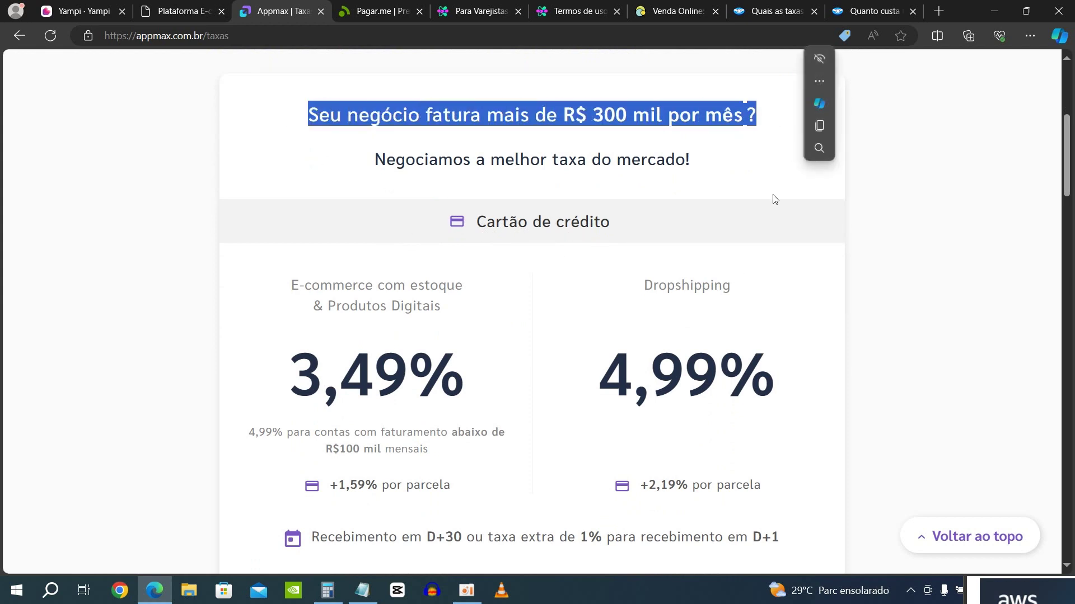
{"action": "left_click_drag", "start_coordinate": [386, 161], "coordinate": [708, 163]}
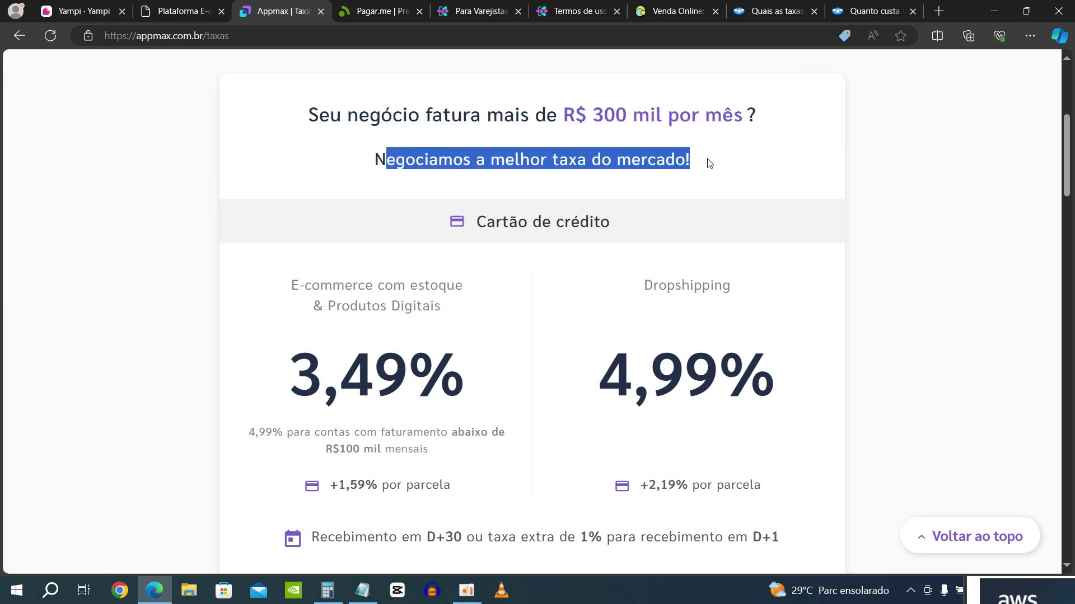
{"action": "left_click", "coordinate": [730, 196]}
- Examine the credit card rate for e-commerce with stock and digital products, including its monthly billing threshold
{"action": "scroll", "coordinate": [635, 256], "scroll_direction": "down", "scroll_amount": 1}
{"action": "left_click_drag", "start_coordinate": [481, 157], "coordinate": [611, 148]}
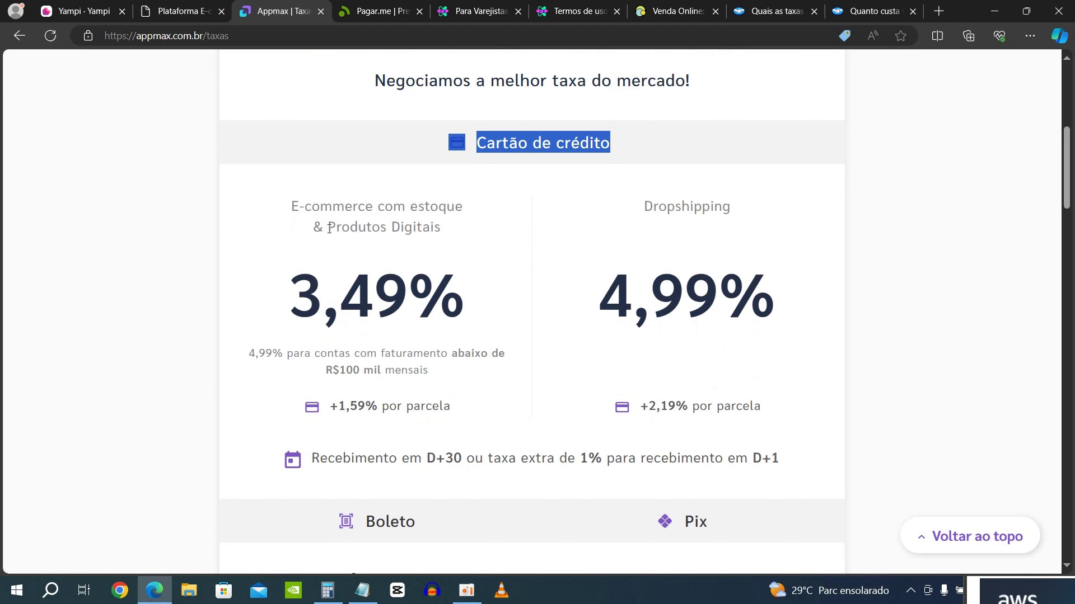
{"action": "left_click", "coordinate": [165, 289]}
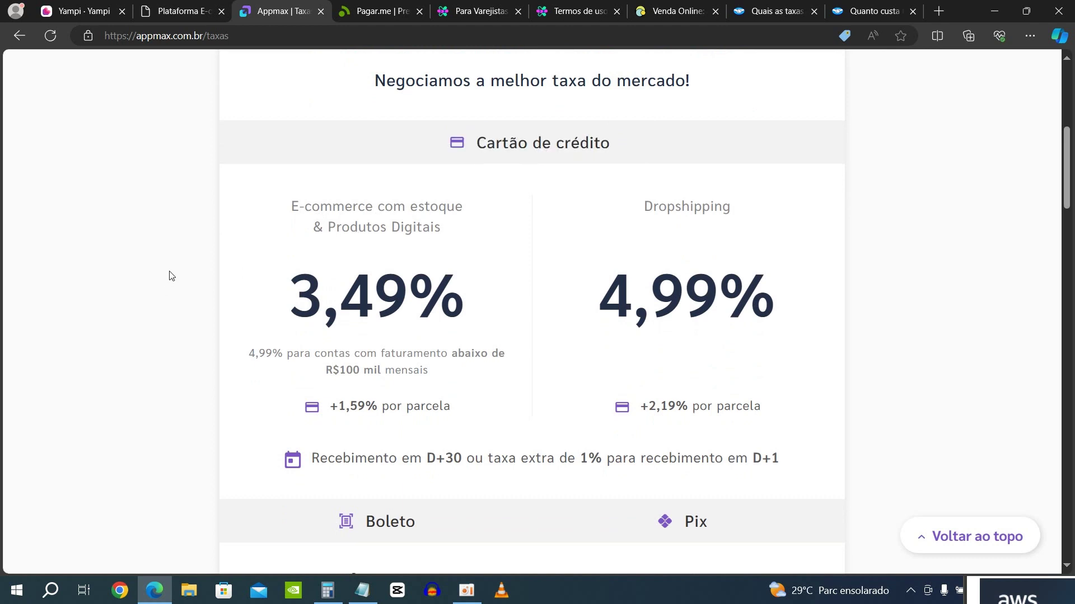
{"action": "scroll", "coordinate": [255, 240], "scroll_direction": "down", "scroll_amount": 1}
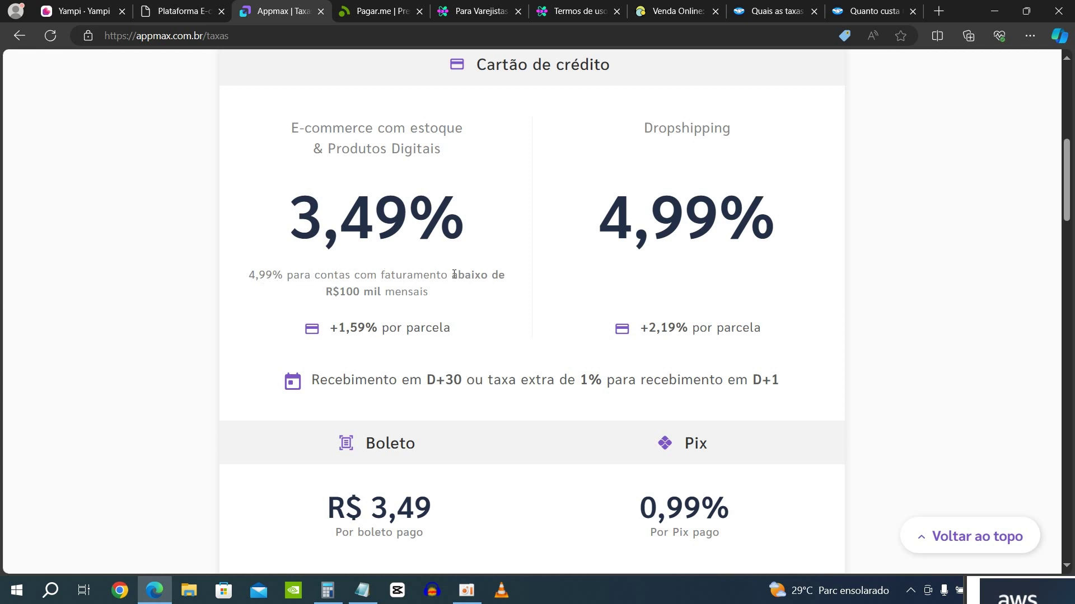
{"action": "left_click_drag", "start_coordinate": [369, 286], "coordinate": [446, 290]}
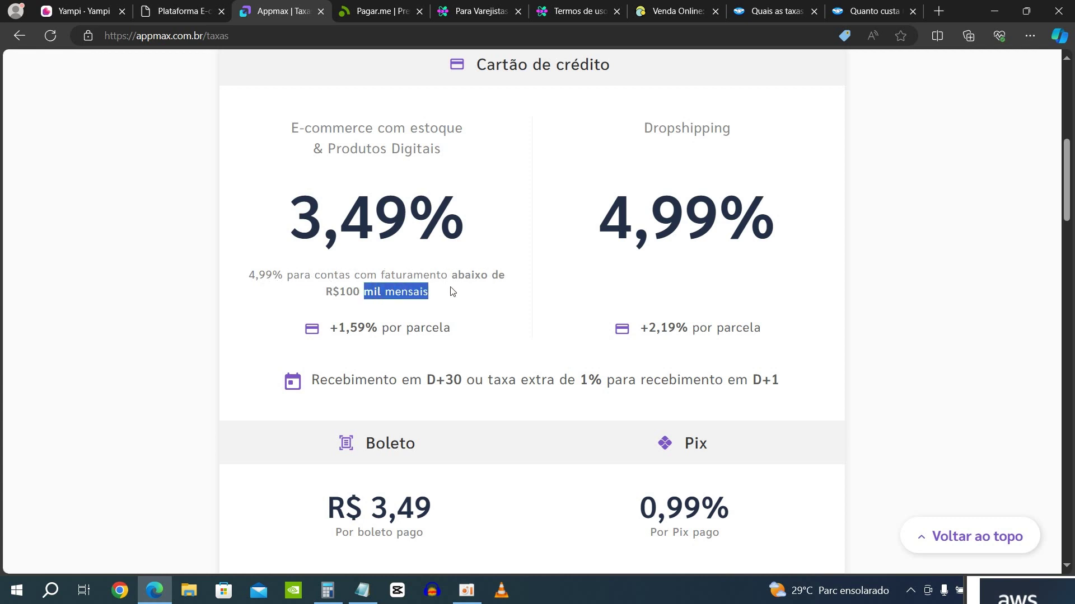
{"action": "left_click", "coordinate": [257, 240]}
- Examine the card rate for lower-billing e-commerce accounts and highlight the surcharge per instalment
{"action": "scroll", "coordinate": [694, 150], "scroll_direction": "up", "scroll_amount": 5}
{"action": "scroll", "coordinate": [694, 150], "scroll_direction": "down", "scroll_amount": 6}
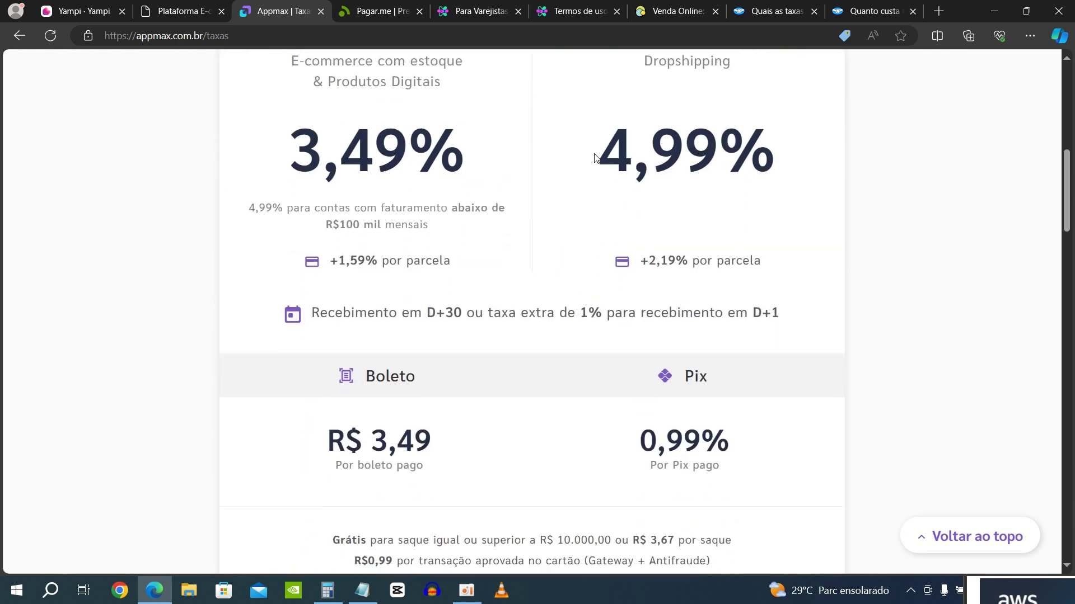
{"action": "left_click_drag", "start_coordinate": [249, 198], "coordinate": [363, 198]}
{"action": "left_click", "coordinate": [206, 262]}
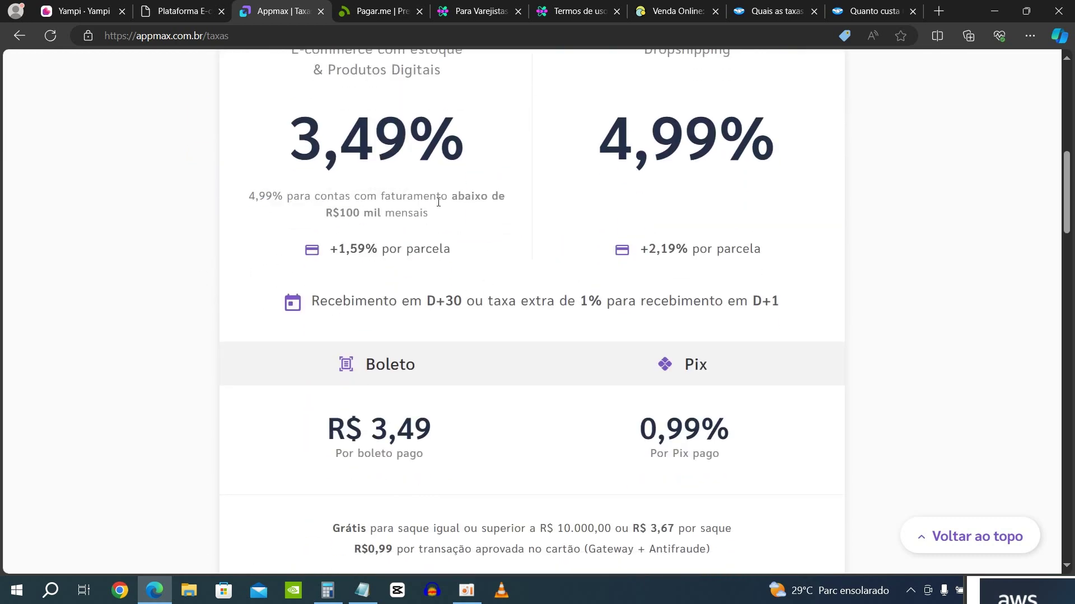
{"action": "left_click_drag", "start_coordinate": [340, 251], "coordinate": [451, 251]}
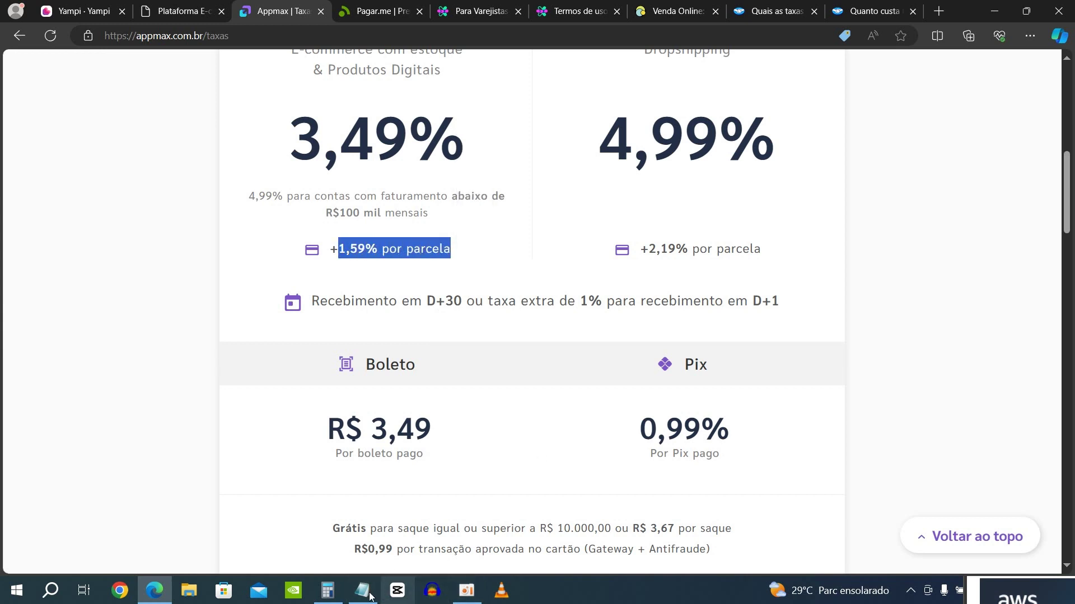
- Switch to the Calculator, clear it and subtract the 4,99 card rate from 100
{"action": "left_click", "coordinate": [328, 590]}
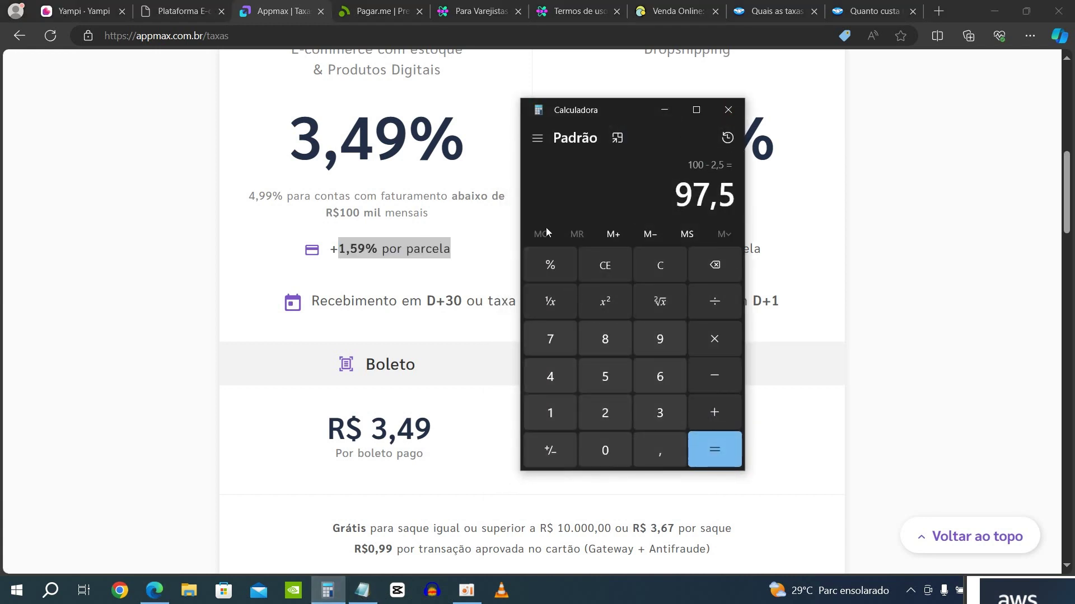
{"action": "left_click", "coordinate": [661, 266]}
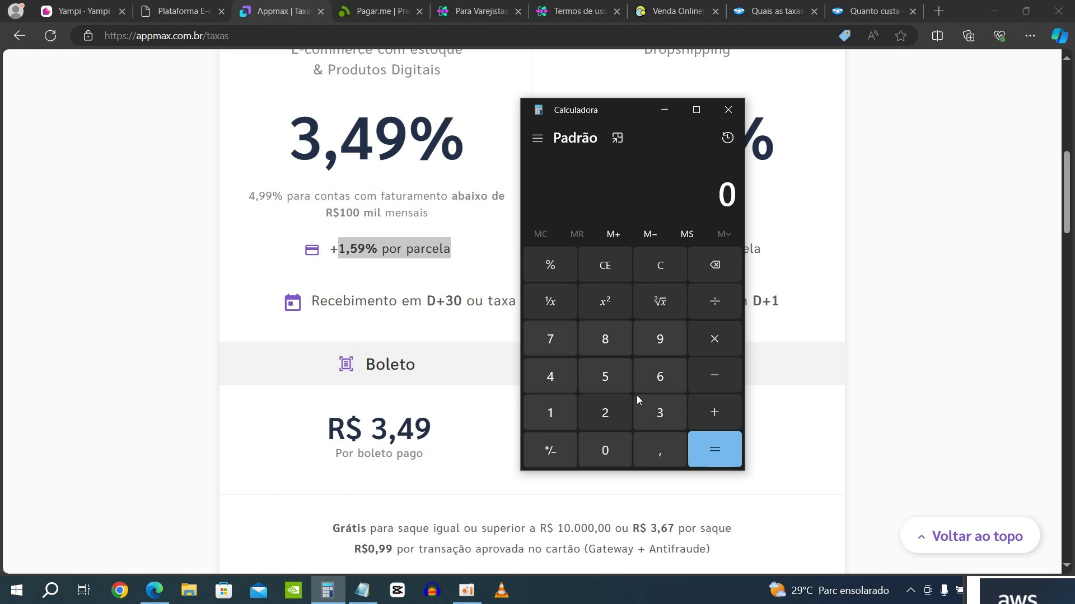
{"action": "left_click", "coordinate": [554, 421]}
{"action": "double_click", "coordinate": [620, 466]}
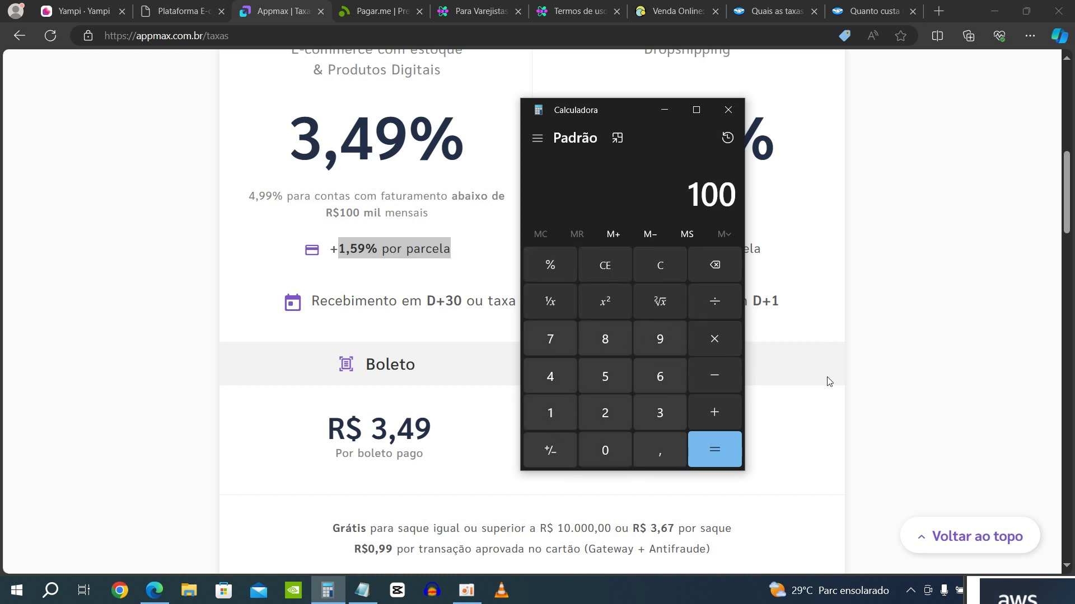
{"action": "left_click", "coordinate": [713, 381]}
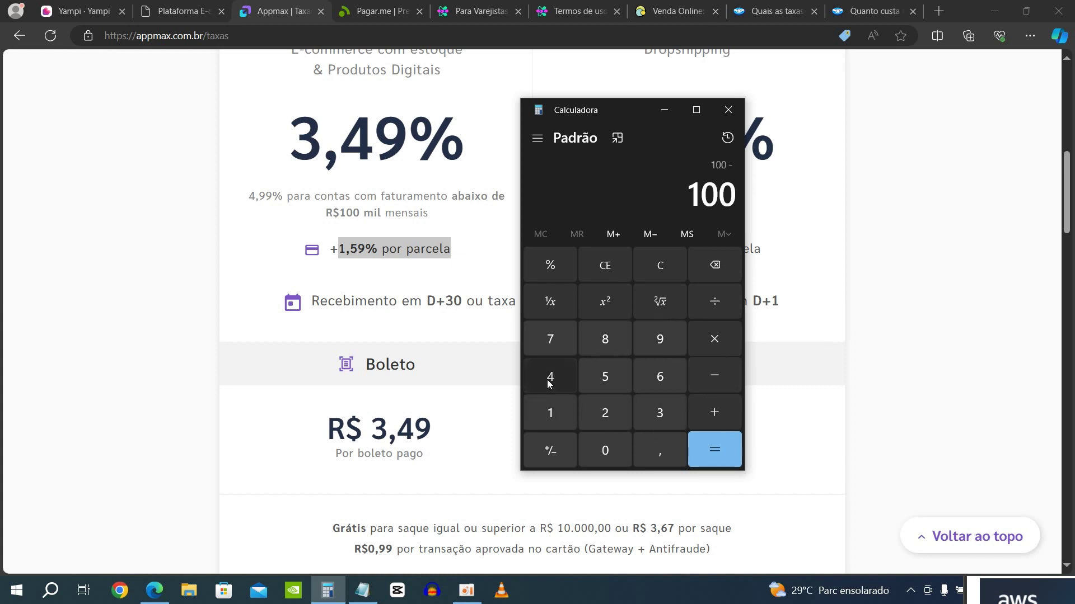
{"action": "left_click", "coordinate": [547, 383]}
{"action": "left_click", "coordinate": [660, 450]}
{"action": "left_click", "coordinate": [663, 343]}
{"action": "left_click", "coordinate": [663, 343]}
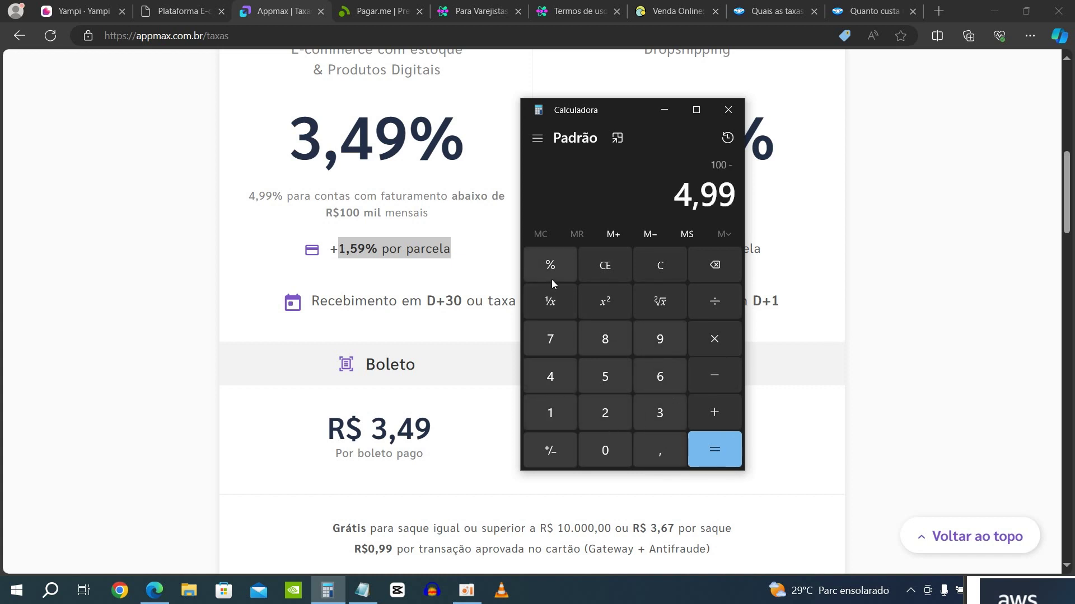
{"action": "left_click", "coordinate": [723, 450]}
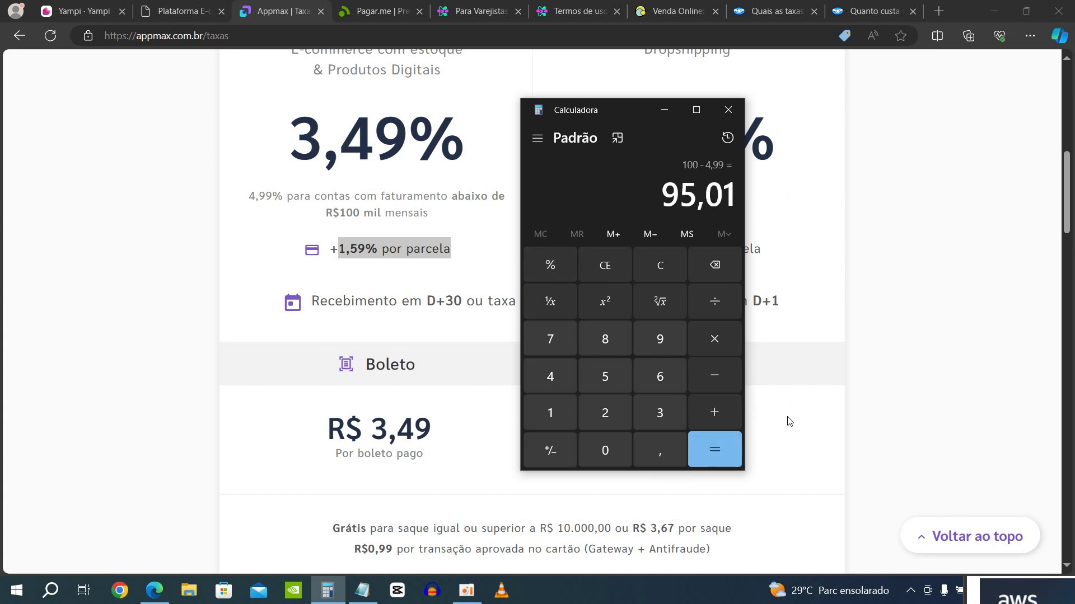
- Subtract the 1,59% instalment surcharge from the amount left after the card rate
{"action": "left_click", "coordinate": [733, 375]}
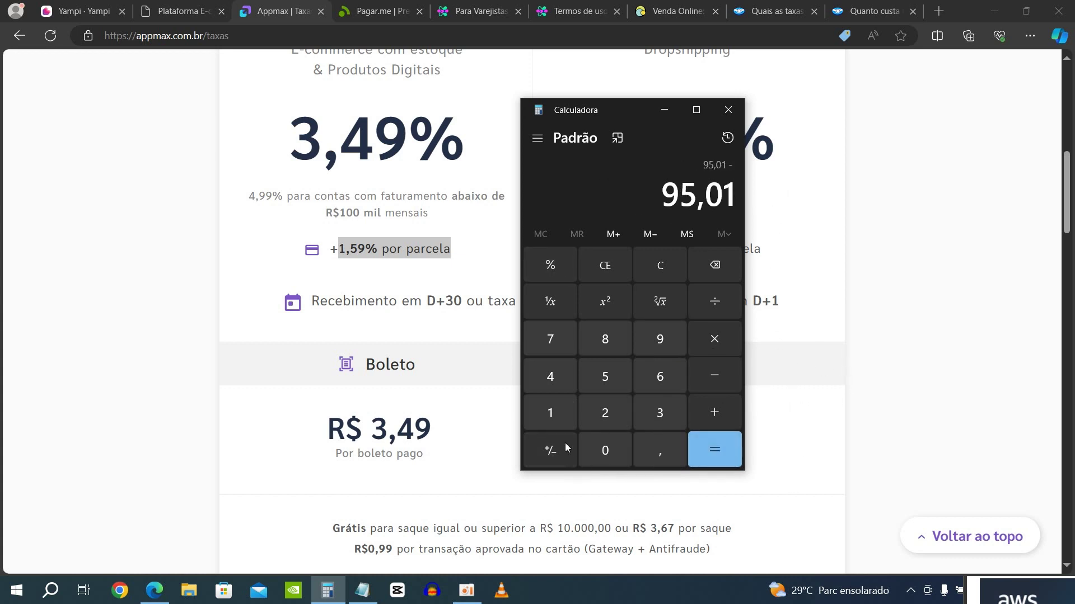
{"action": "left_click", "coordinate": [560, 425]}
{"action": "left_click", "coordinate": [667, 454]}
{"action": "left_click", "coordinate": [604, 376]}
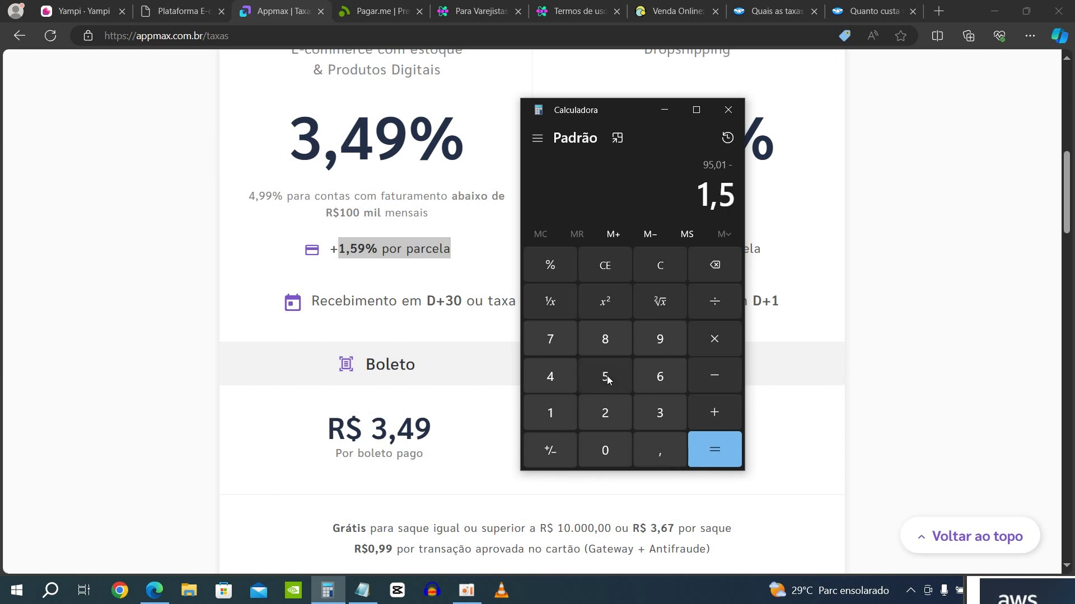
{"action": "left_click", "coordinate": [651, 348]}
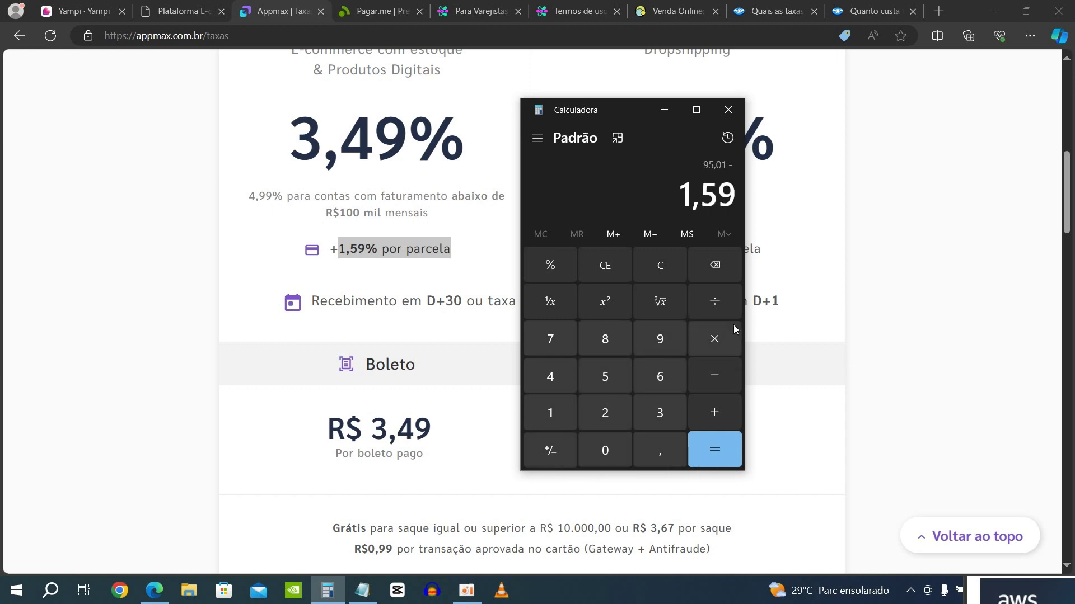
{"action": "left_click", "coordinate": [553, 270]}
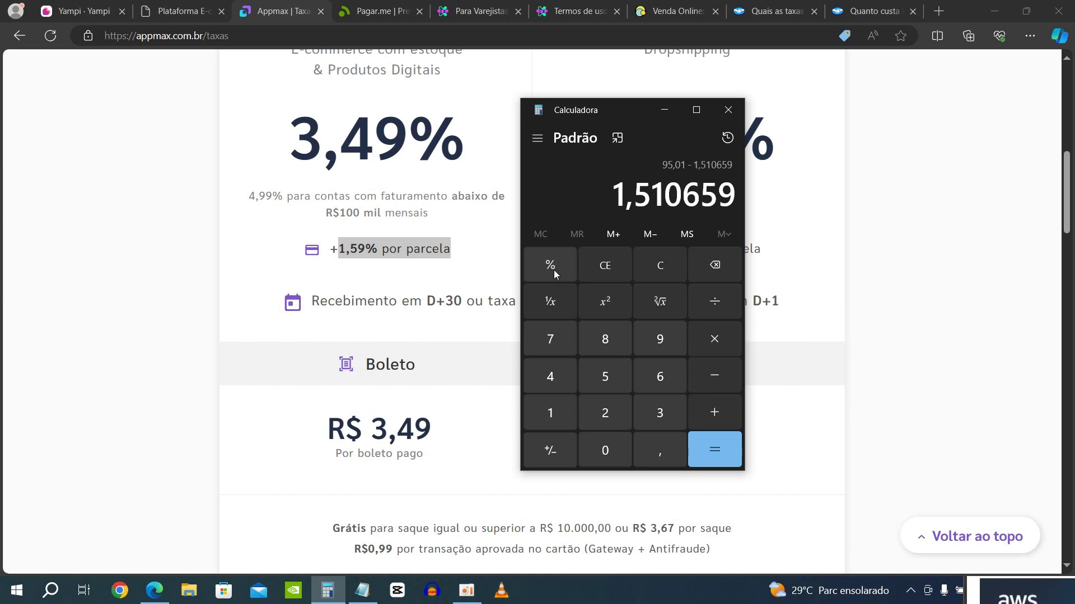
{"action": "left_click", "coordinate": [714, 457]}
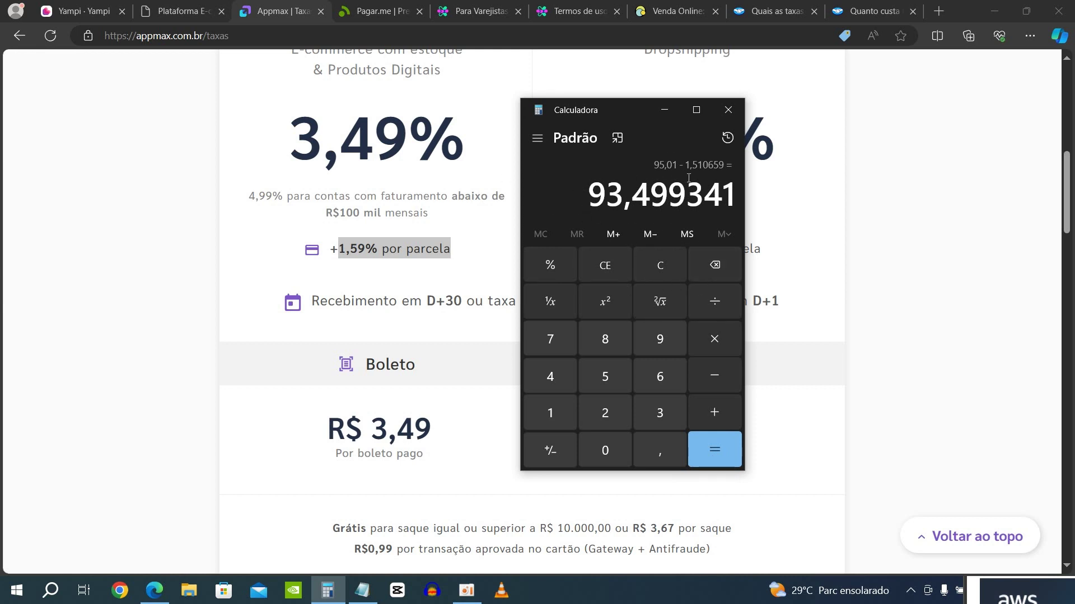
- Subtract 100 from the remaining amount to work out the total Appmax card fee
{"action": "left_click", "coordinate": [719, 375]}
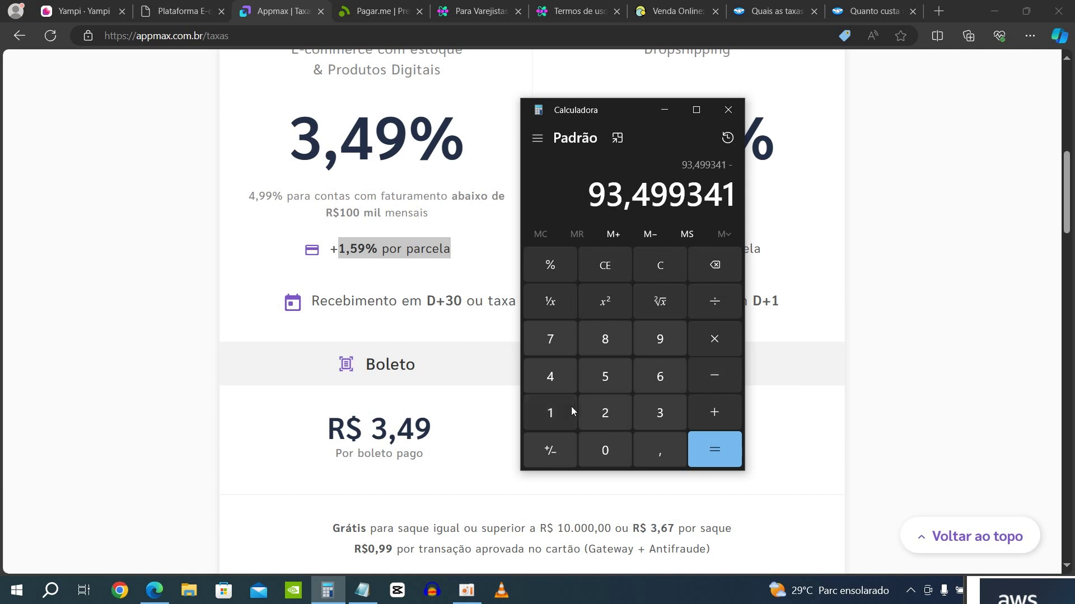
{"action": "left_click", "coordinate": [571, 410]}
{"action": "left_click", "coordinate": [616, 450]}
{"action": "left_click", "coordinate": [616, 450]}
{"action": "left_click", "coordinate": [699, 447]}
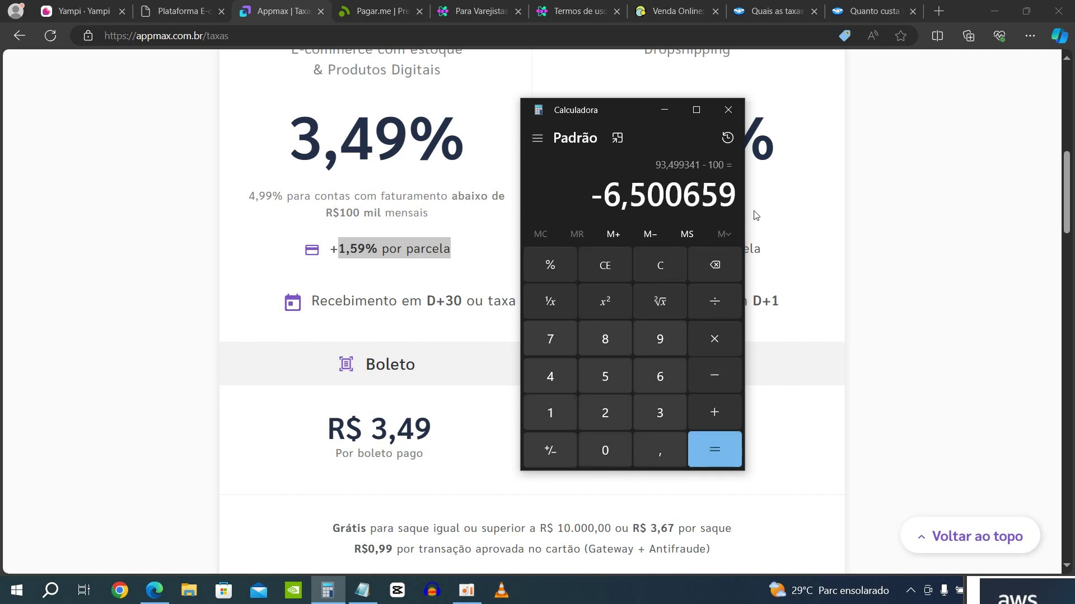
- Clear the calculator and subtract 100 from 97,5 to work out the other fee
{"action": "left_click", "coordinate": [662, 266]}
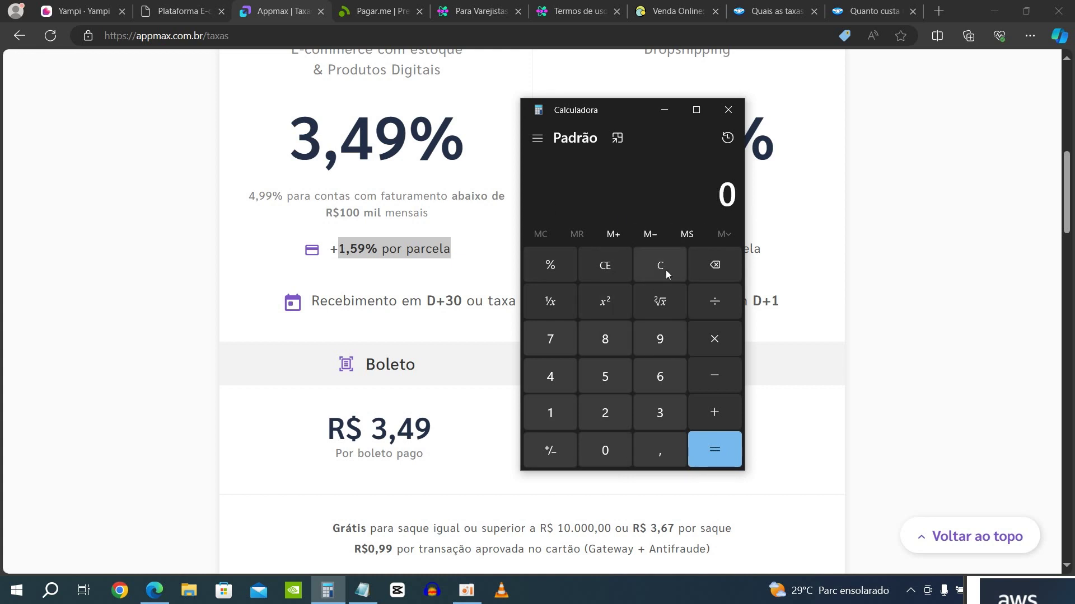
{"action": "left_click", "coordinate": [661, 340]}
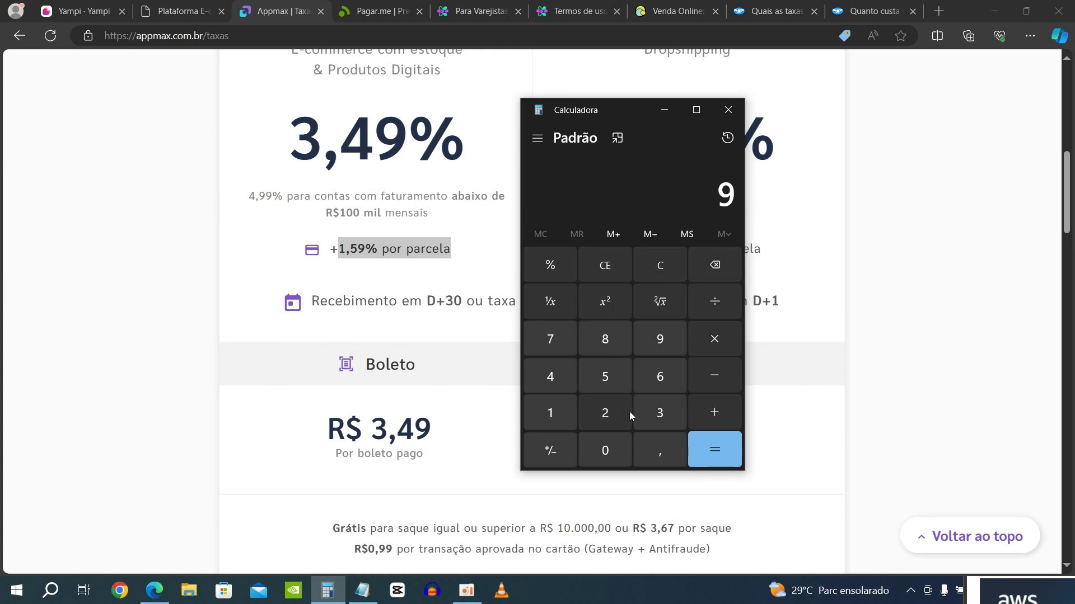
{"action": "left_click", "coordinate": [553, 340]}
{"action": "left_click", "coordinate": [660, 454]}
{"action": "left_click", "coordinate": [621, 382]}
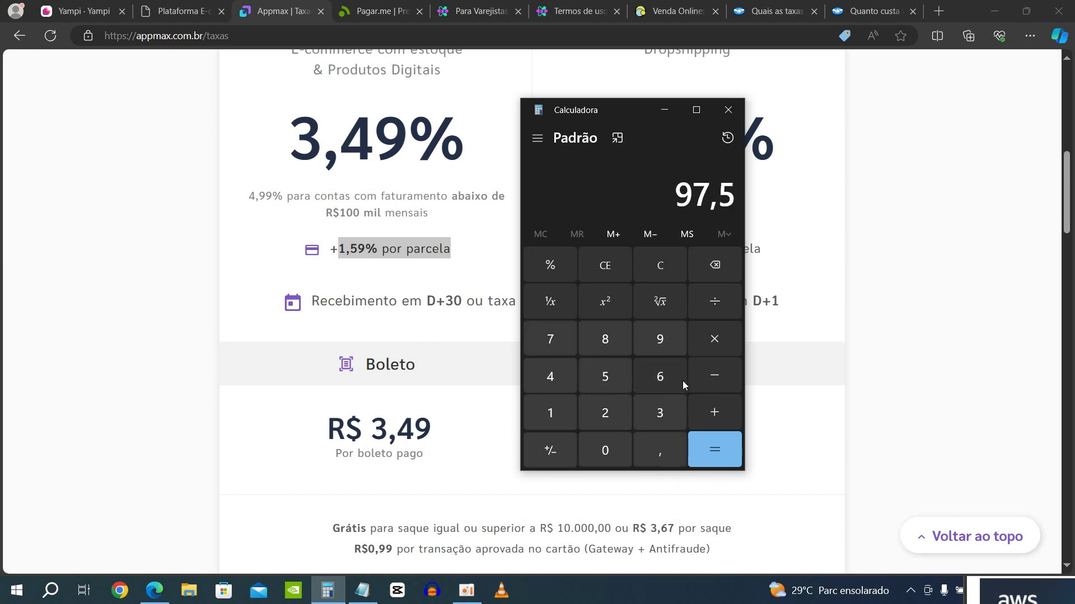
{"action": "left_click", "coordinate": [708, 378]}
{"action": "left_click", "coordinate": [531, 412]}
{"action": "double_click", "coordinate": [599, 442]}
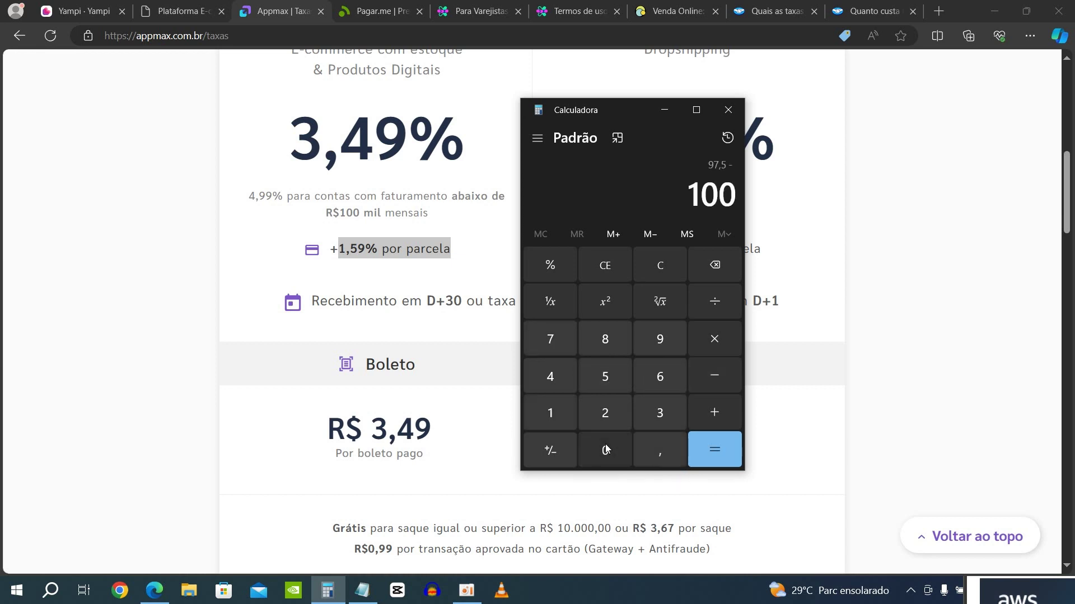
{"action": "left_click", "coordinate": [704, 456]}
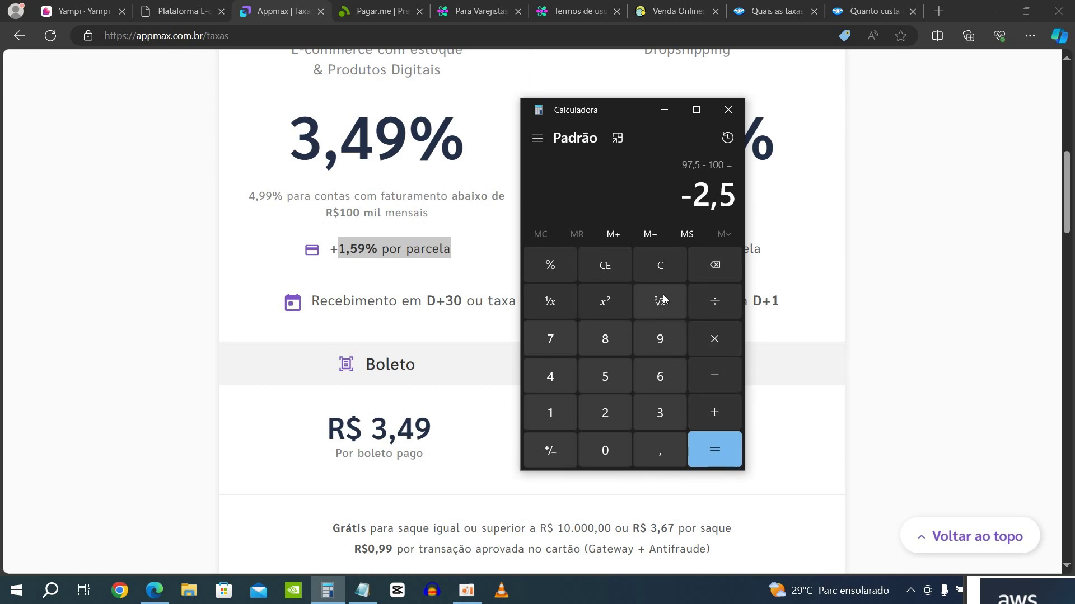
- Clear the calculator and add the two fees, 2,5 + 6,5
{"action": "left_click", "coordinate": [660, 265]}
{"action": "left_click", "coordinate": [596, 407]}
{"action": "left_click", "coordinate": [659, 450]}
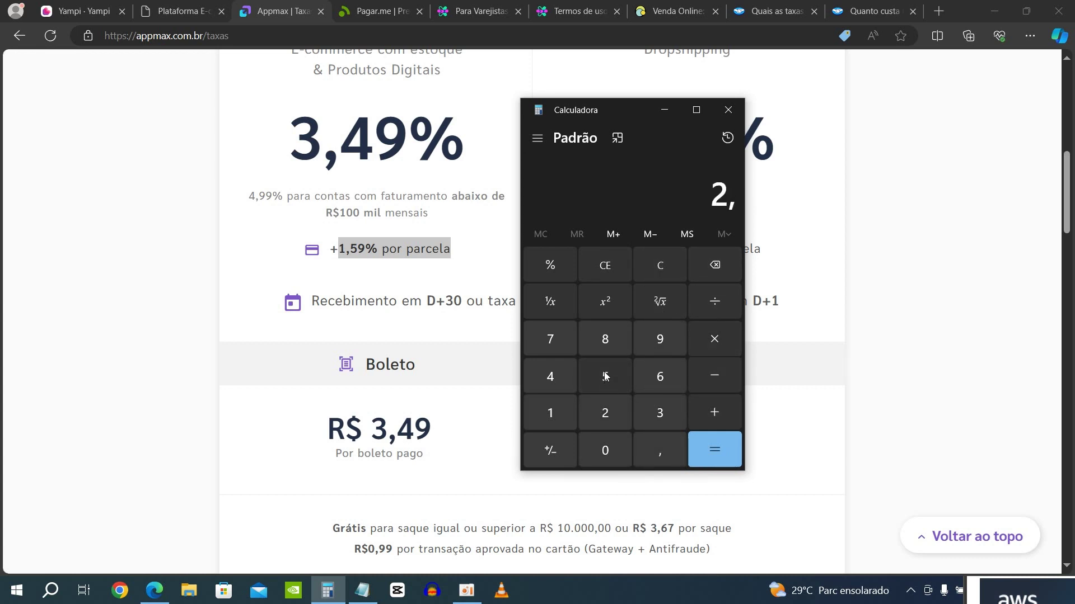
{"action": "left_click", "coordinate": [604, 376]}
{"action": "left_click", "coordinate": [706, 406]}
{"action": "left_click", "coordinate": [660, 376]}
{"action": "left_click", "coordinate": [661, 448]}
{"action": "left_click", "coordinate": [606, 381]}
{"action": "left_click", "coordinate": [719, 450]}
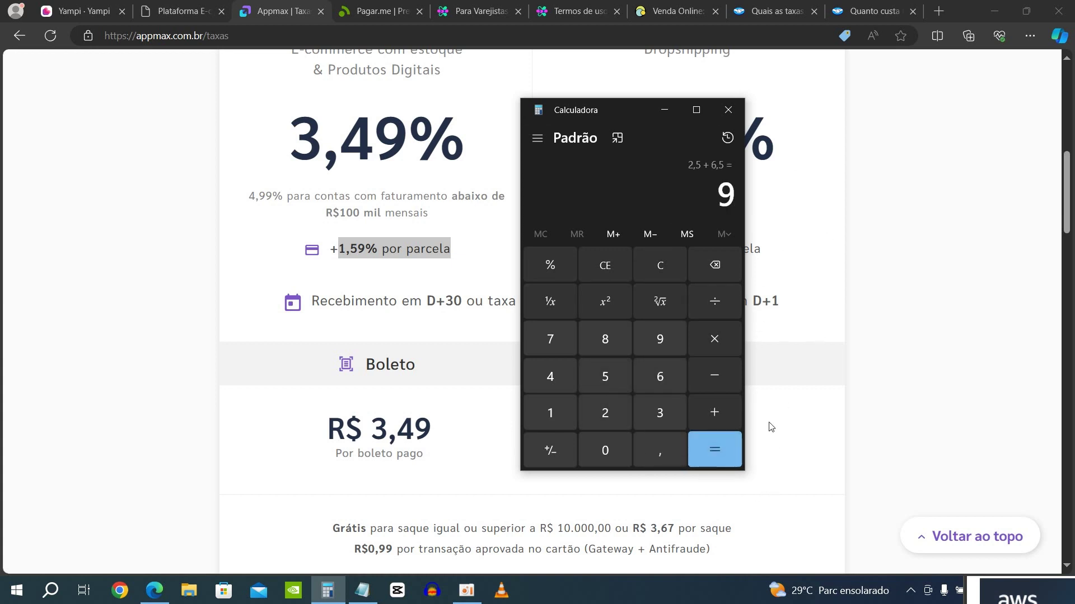
- Subtract 100 from the combined fee total to work out the net amount of the sale
{"action": "left_click", "coordinate": [720, 378]}
{"action": "left_click", "coordinate": [555, 412]}
{"action": "left_click", "coordinate": [603, 453]}
{"action": "left_click", "coordinate": [604, 454]}
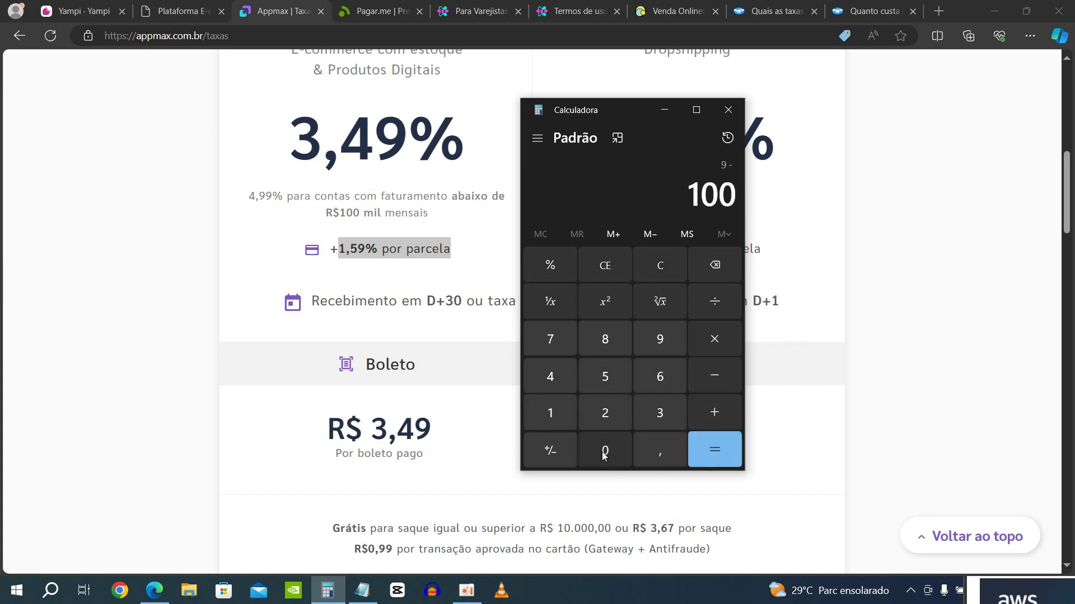
{"action": "left_click", "coordinate": [718, 450]}
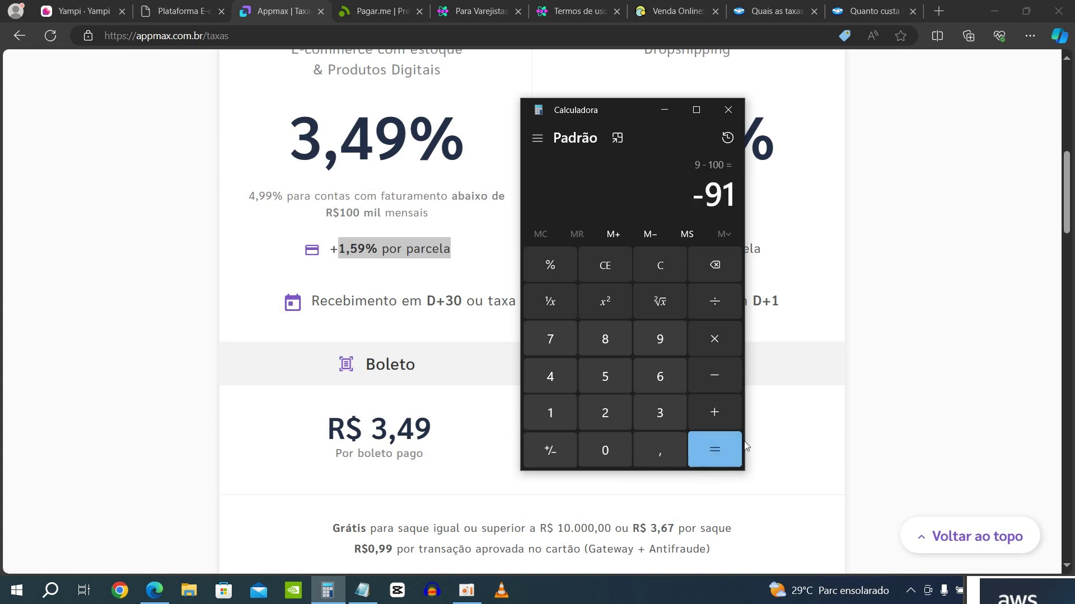
- Return to the Appmax fee page in the browser and examine the D+30 payout term and the extra rate for D+1, highlighting the text
{"action": "left_click", "coordinate": [181, 429]}
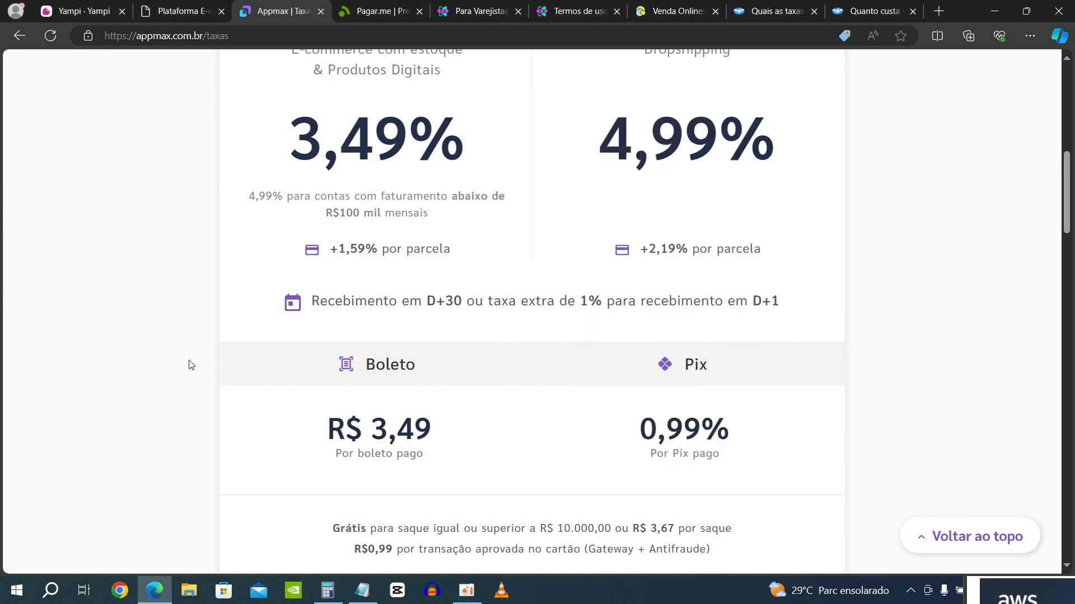
{"action": "left_click_drag", "start_coordinate": [335, 306], "coordinate": [389, 305]}
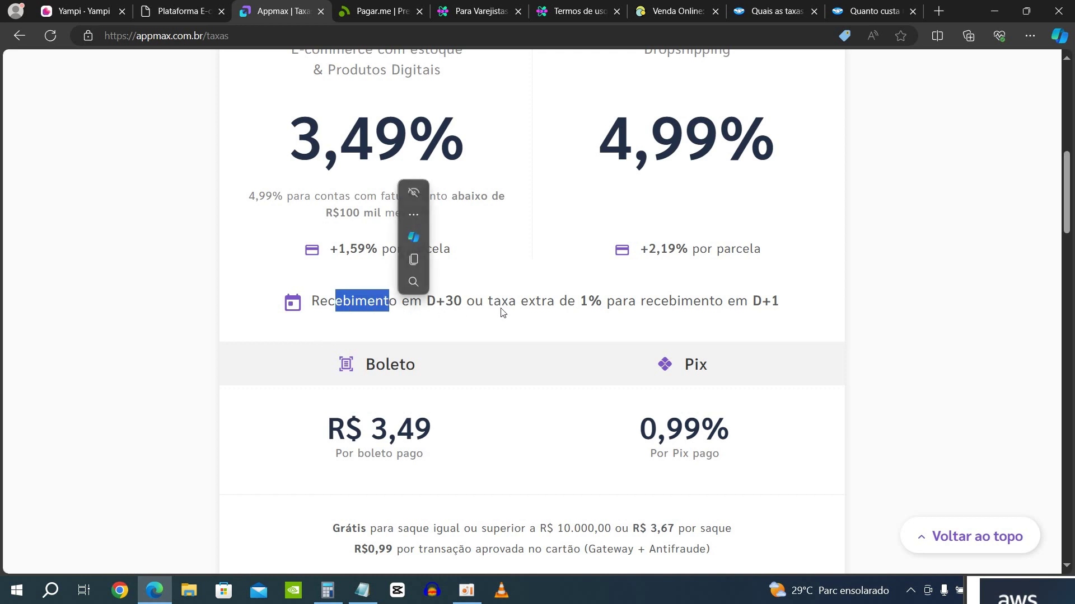
{"action": "left_click_drag", "start_coordinate": [516, 307], "coordinate": [775, 316]}
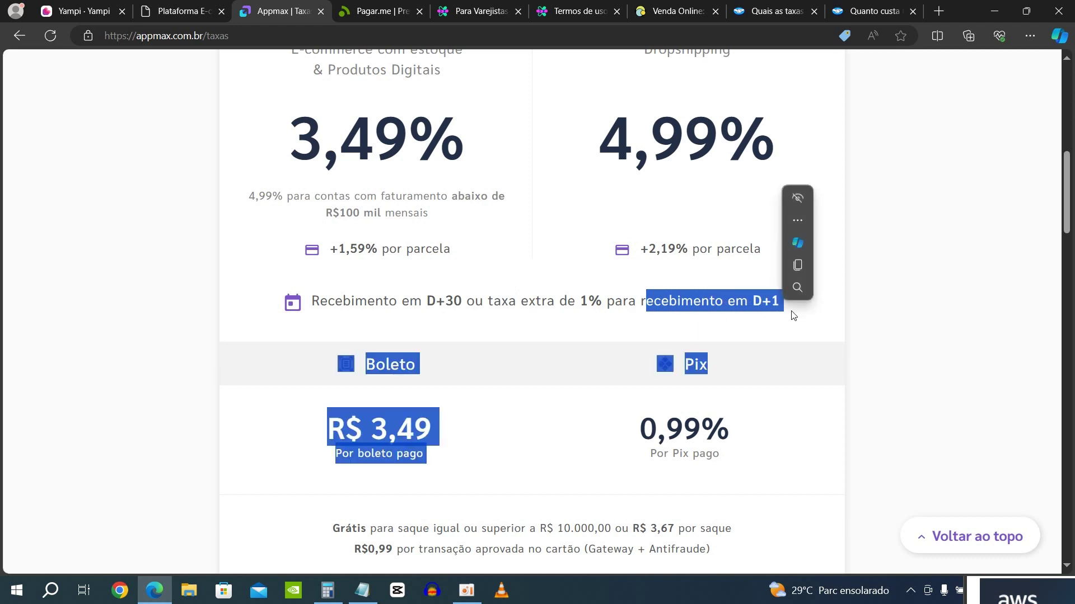
{"action": "left_click", "coordinate": [724, 305]}
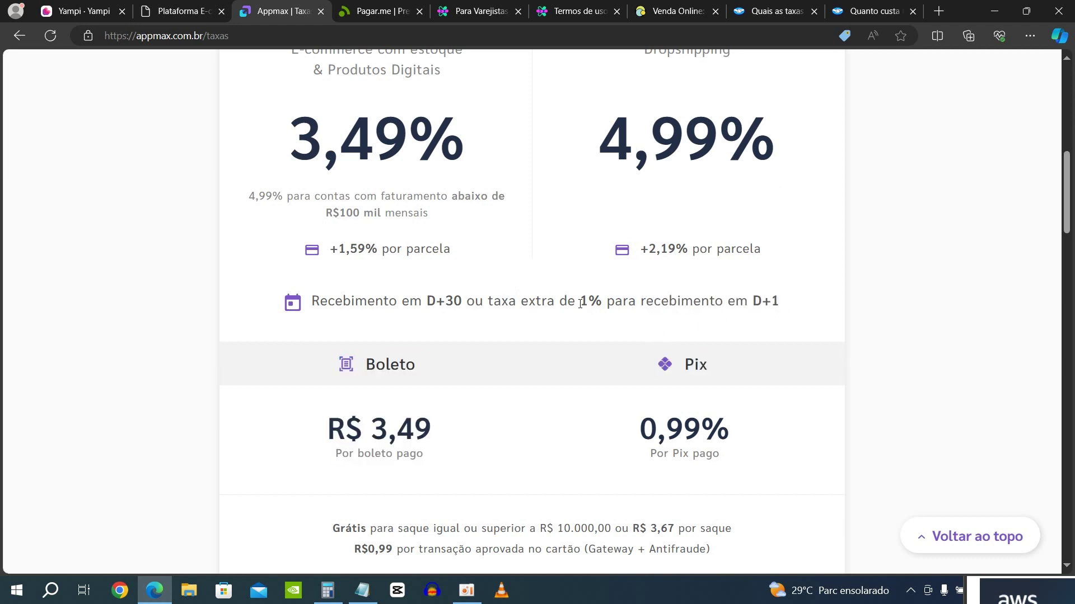
{"action": "left_click_drag", "start_coordinate": [579, 302], "coordinate": [589, 303]}
{"action": "left_click", "coordinate": [882, 364]}
- Examine the dropshipping credit card rate and highlight its surcharge per instalment
{"action": "scroll", "coordinate": [883, 363], "scroll_direction": "up", "scroll_amount": 3}
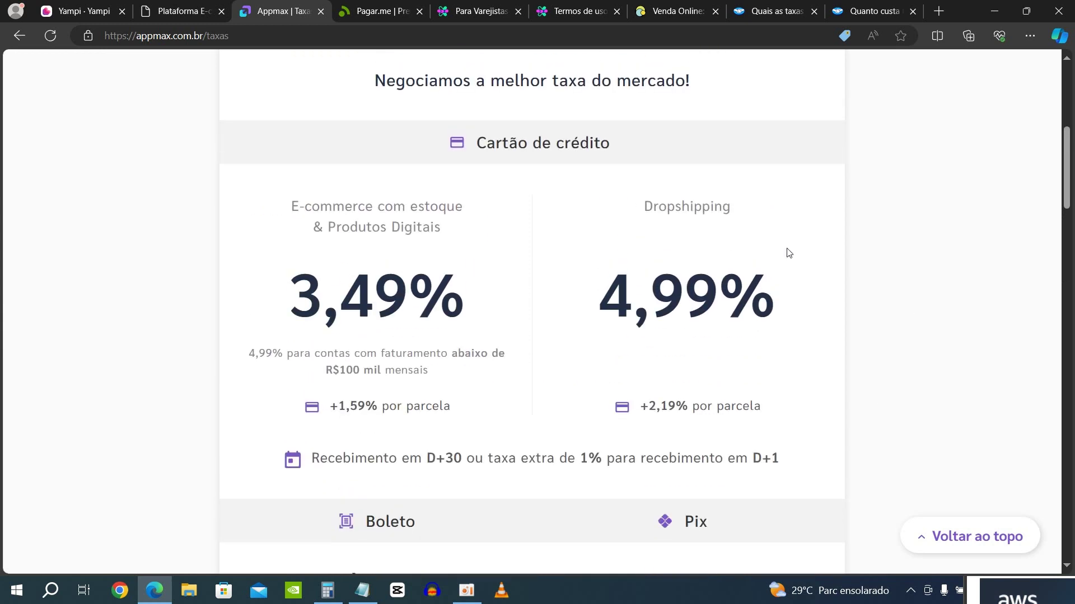
{"action": "double_click", "coordinate": [650, 210]}
{"action": "left_click_drag", "start_coordinate": [599, 288], "coordinate": [712, 329]}
{"action": "left_click_drag", "start_coordinate": [641, 407], "coordinate": [684, 407]}
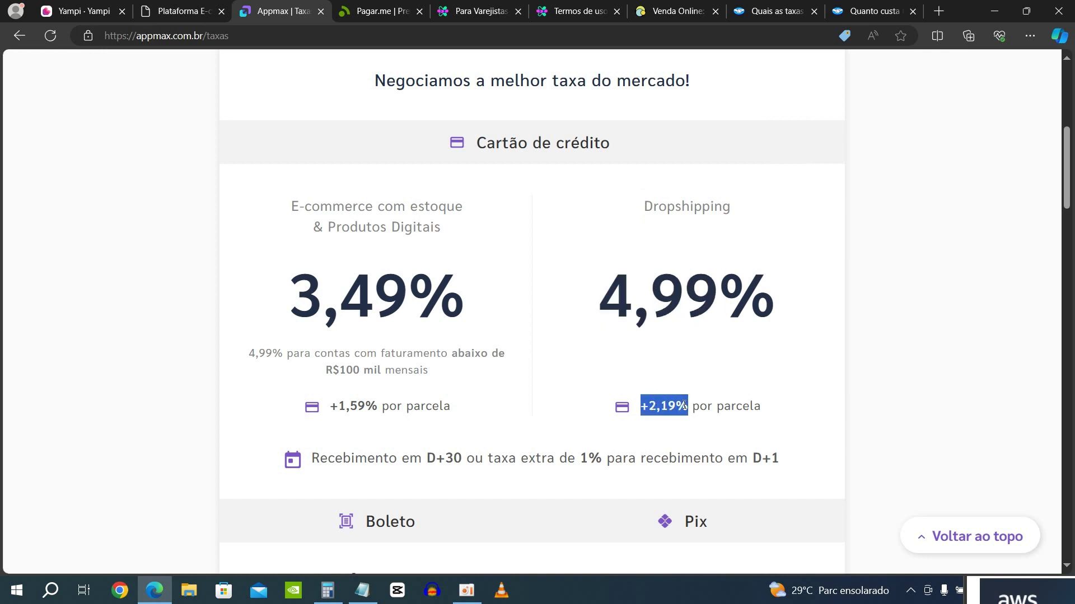
{"action": "left_click", "coordinate": [861, 453]}
- Examine the Boleto and Pix fees, highlighting the amount charged for each payment method
{"action": "scroll", "coordinate": [861, 454], "scroll_direction": "down", "scroll_amount": 5}
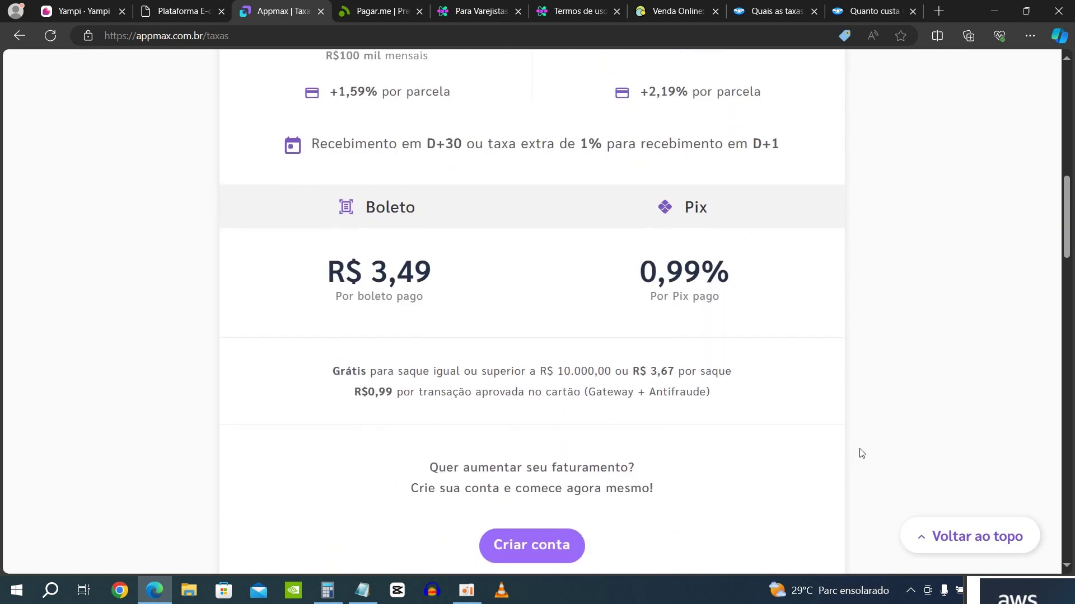
{"action": "scroll", "coordinate": [861, 453], "scroll_direction": "down", "scroll_amount": 2}
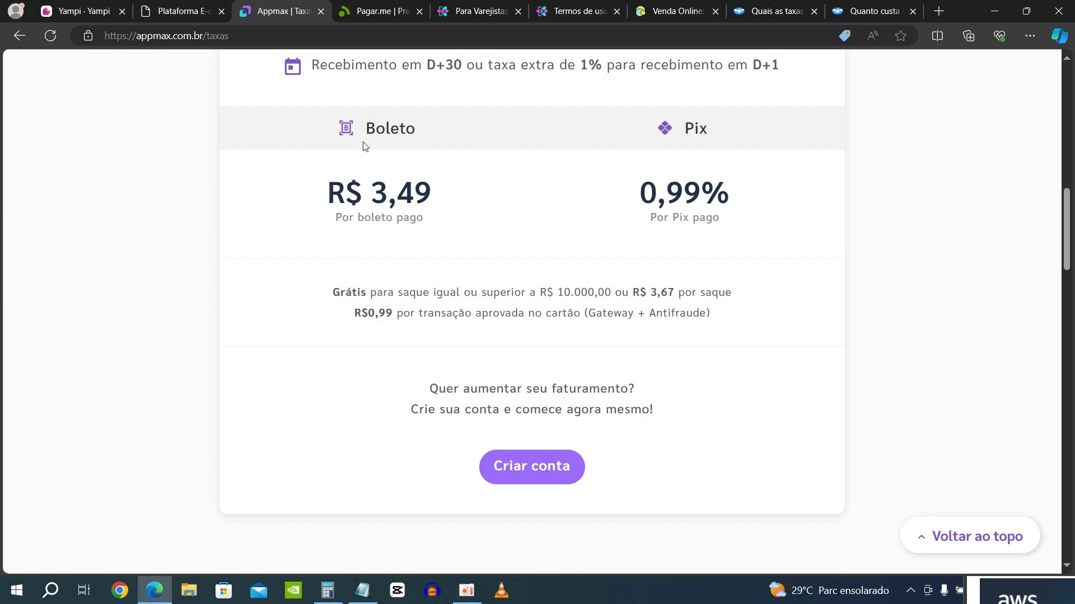
{"action": "left_click_drag", "start_coordinate": [375, 197], "coordinate": [431, 197]}
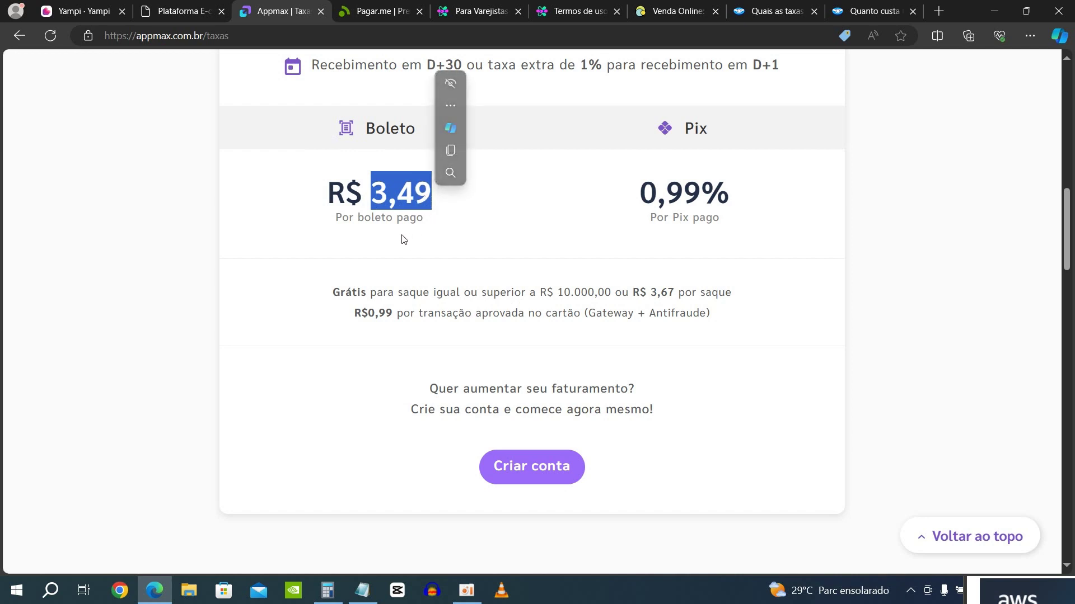
{"action": "left_click_drag", "start_coordinate": [398, 292], "coordinate": [403, 293]}
{"action": "left_click", "coordinate": [338, 250]}
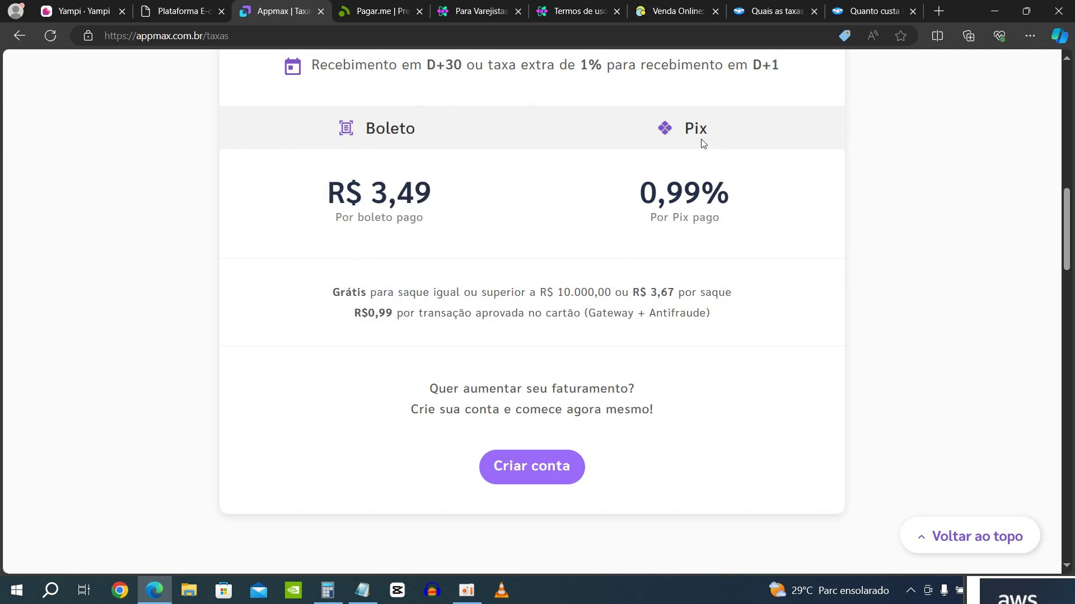
{"action": "left_click_drag", "start_coordinate": [676, 194], "coordinate": [730, 196]}
{"action": "left_click", "coordinate": [912, 282]}
- Read the Appmax fees for Recuperação de Vendas and Checkout de alta conversão
{"action": "scroll", "coordinate": [532, 305], "scroll_direction": "down", "scroll_amount": 5}
{"action": "scroll", "coordinate": [531, 305], "scroll_direction": "down", "scroll_amount": 6}
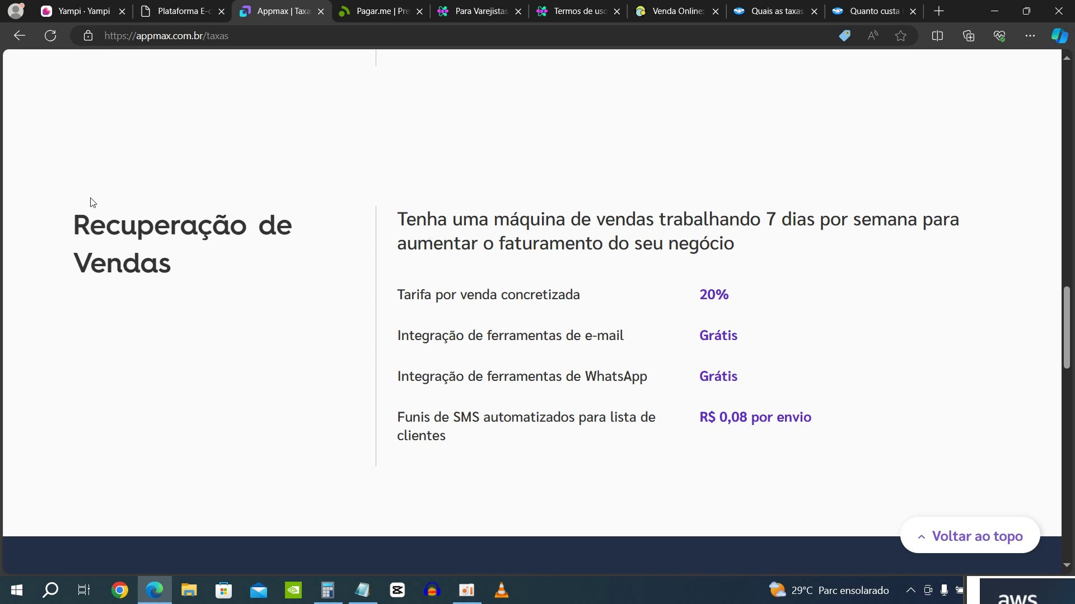
{"action": "scroll", "coordinate": [94, 202], "scroll_direction": "down", "scroll_amount": 2}
{"action": "scroll", "coordinate": [97, 204], "scroll_direction": "down", "scroll_amount": 3}
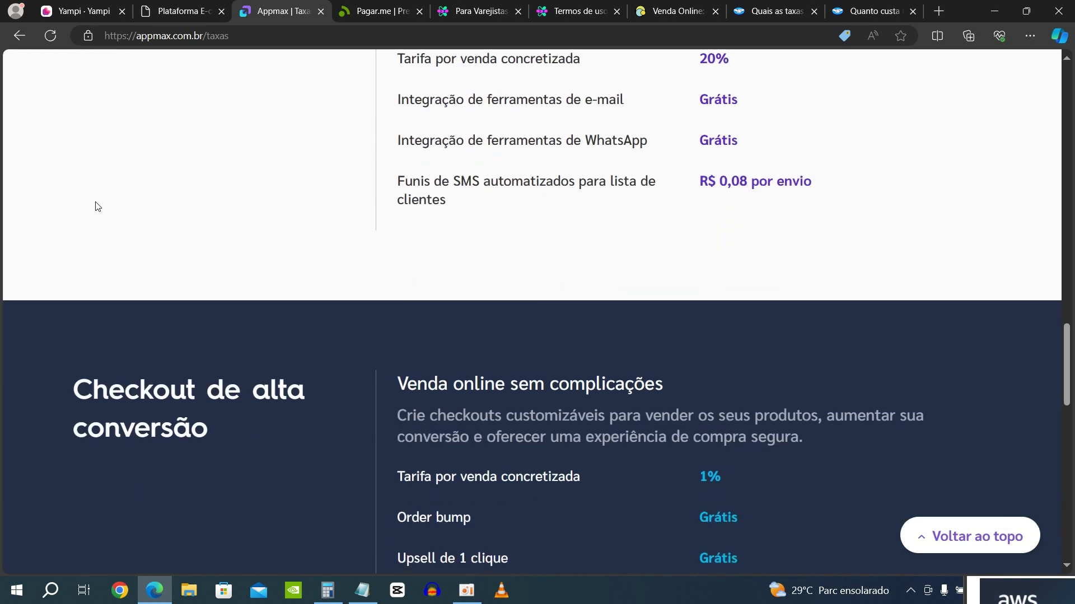
{"action": "scroll", "coordinate": [96, 206], "scroll_direction": "down", "scroll_amount": 3}
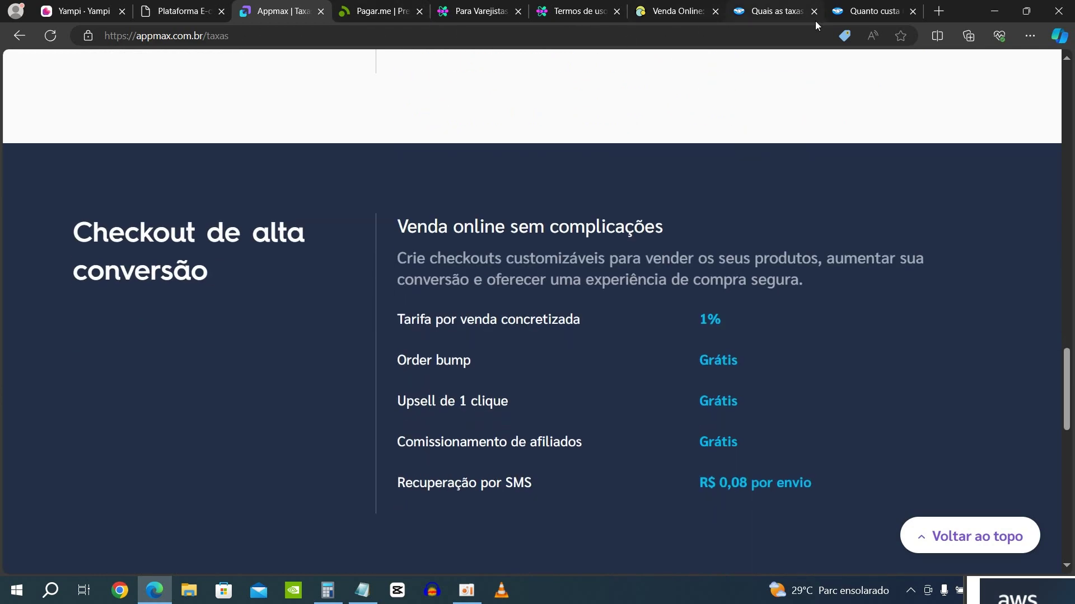
- Open Mercado Pago's Checkout fee page and highlight the payment-method heading and the credit card row in its fee table
{"action": "left_click", "coordinate": [777, 12]}
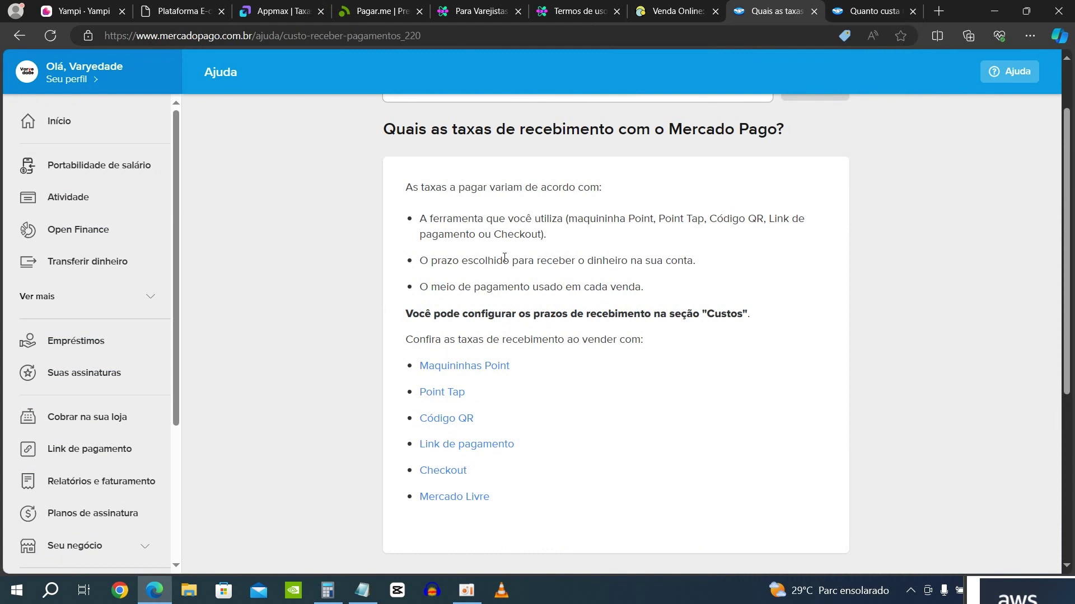
{"action": "left_click", "coordinate": [837, 15]}
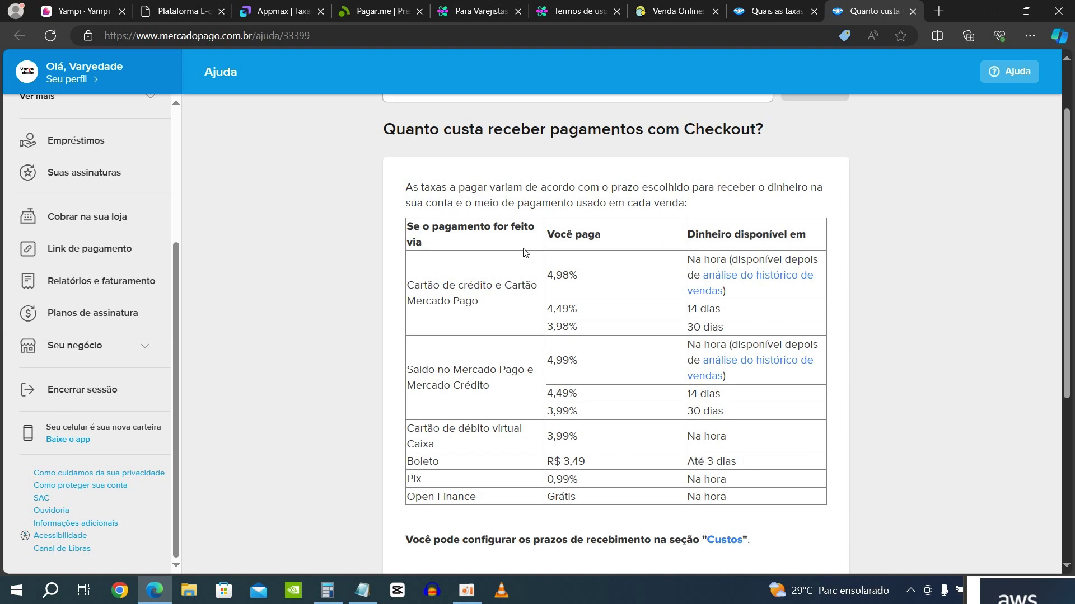
{"action": "left_click_drag", "start_coordinate": [423, 227], "coordinate": [510, 257]}
{"action": "left_click", "coordinate": [502, 308]}
{"action": "left_click_drag", "start_coordinate": [427, 285], "coordinate": [499, 331]}
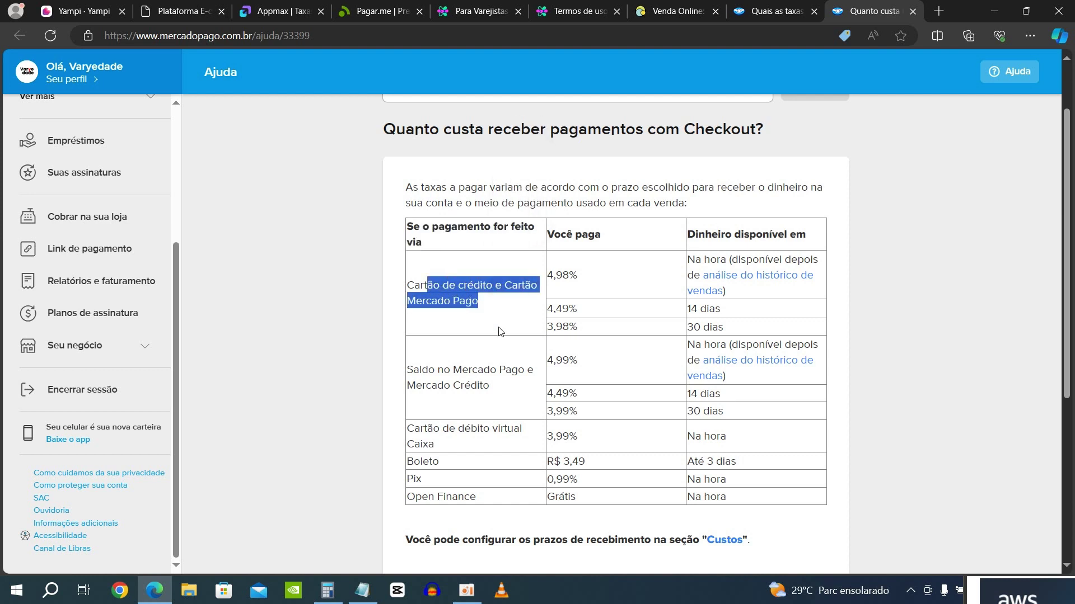
{"action": "left_click", "coordinate": [571, 293]}
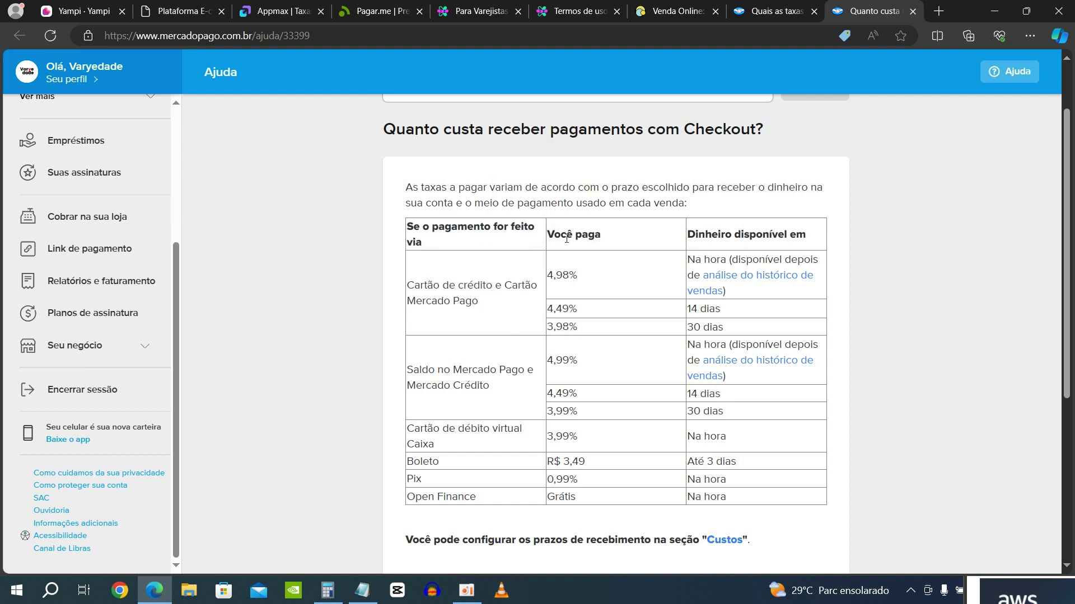
- Examine Mercado Pago's credit card rate for immediate payout, highlighting the rate and its "Na hora" availability
{"action": "left_click_drag", "start_coordinate": [585, 276], "coordinate": [549, 278]}
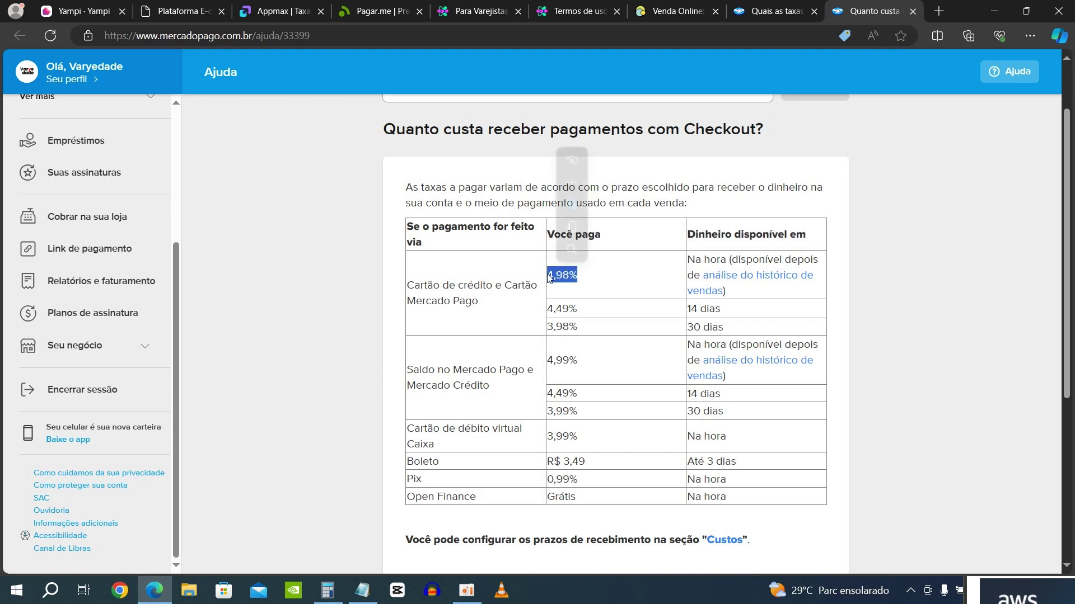
{"action": "left_click", "coordinate": [600, 293]}
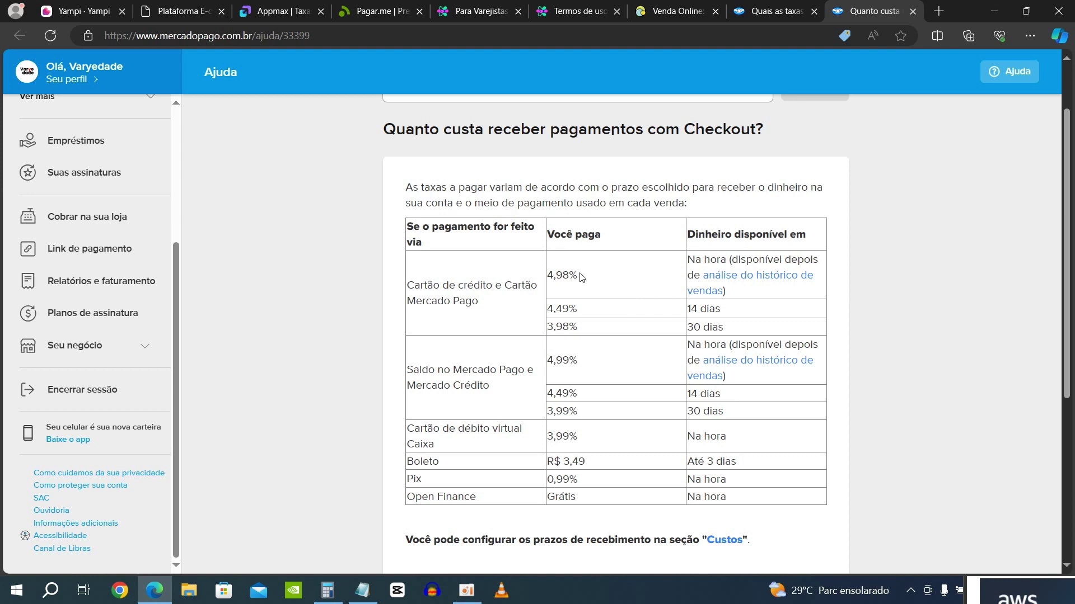
{"action": "left_click_drag", "start_coordinate": [579, 276], "coordinate": [547, 275]}
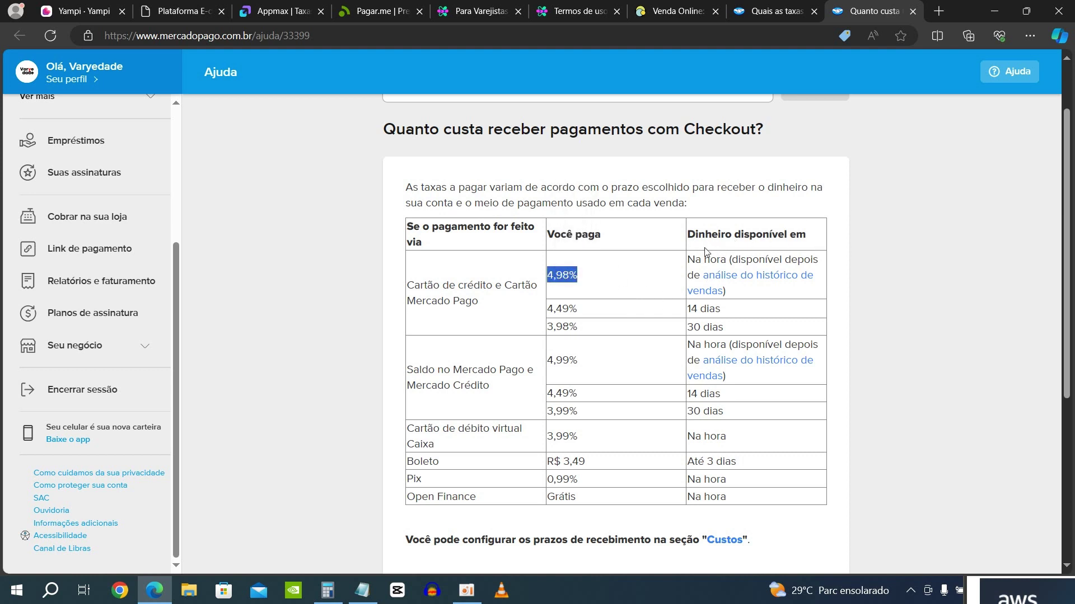
{"action": "left_click_drag", "start_coordinate": [695, 263], "coordinate": [717, 263]}
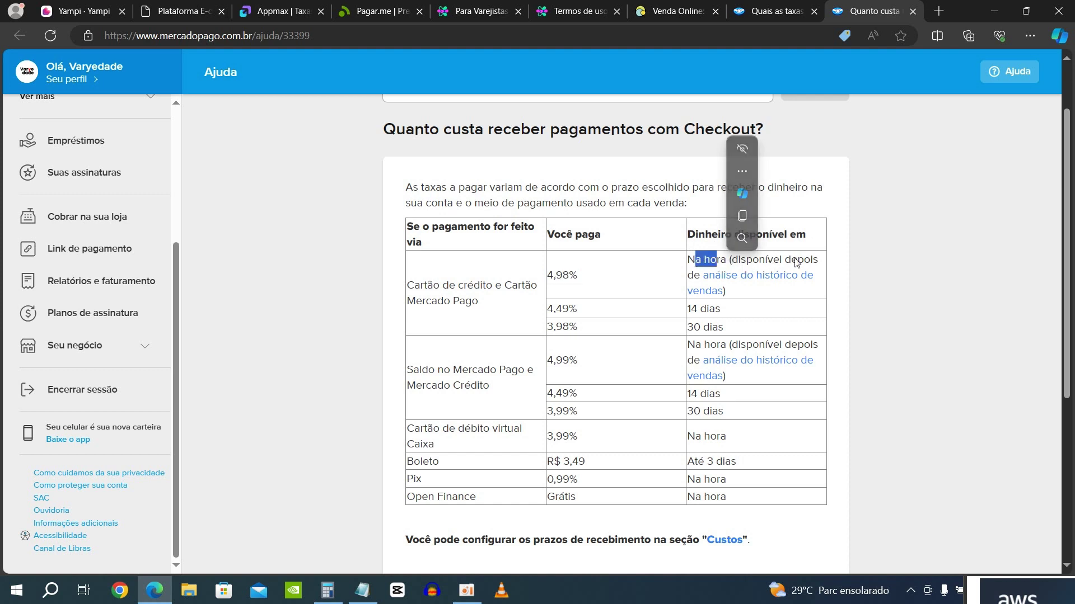
{"action": "left_click", "coordinate": [868, 264]}
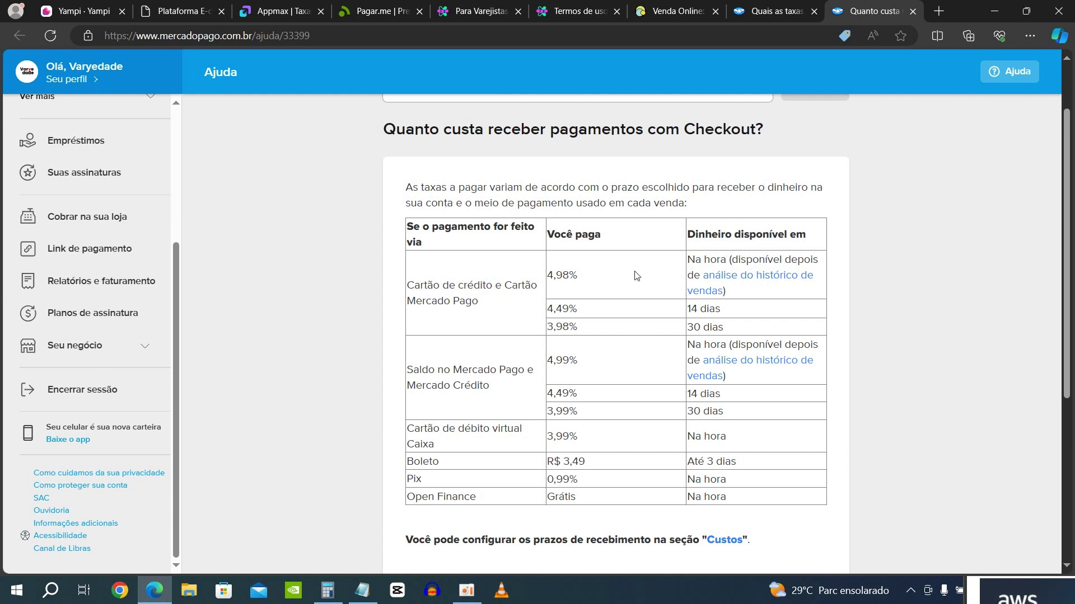
{"action": "left_click_drag", "start_coordinate": [595, 277], "coordinate": [558, 276]}
{"action": "left_click", "coordinate": [863, 320]}
- Examine Mercado Pago's credit card rates for the 14-day and 30-day payout terms, highlighting each percentage
{"action": "left_click_drag", "start_coordinate": [548, 308], "coordinate": [589, 314]}
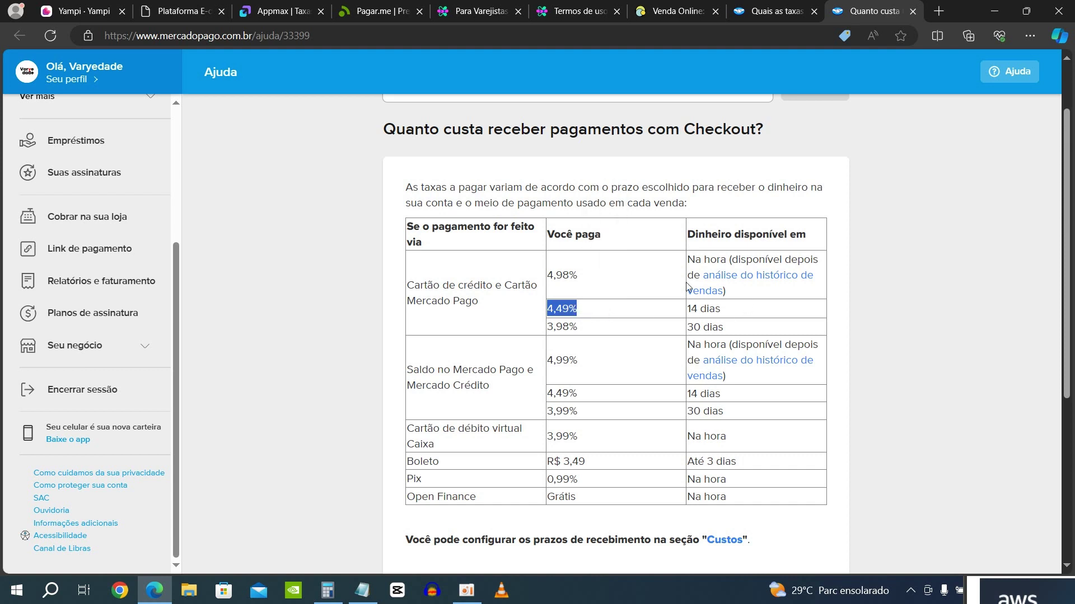
{"action": "left_click", "coordinate": [877, 300]}
{"action": "left_click_drag", "start_coordinate": [582, 311], "coordinate": [547, 309]}
{"action": "left_click_drag", "start_coordinate": [593, 330], "coordinate": [479, 300]}
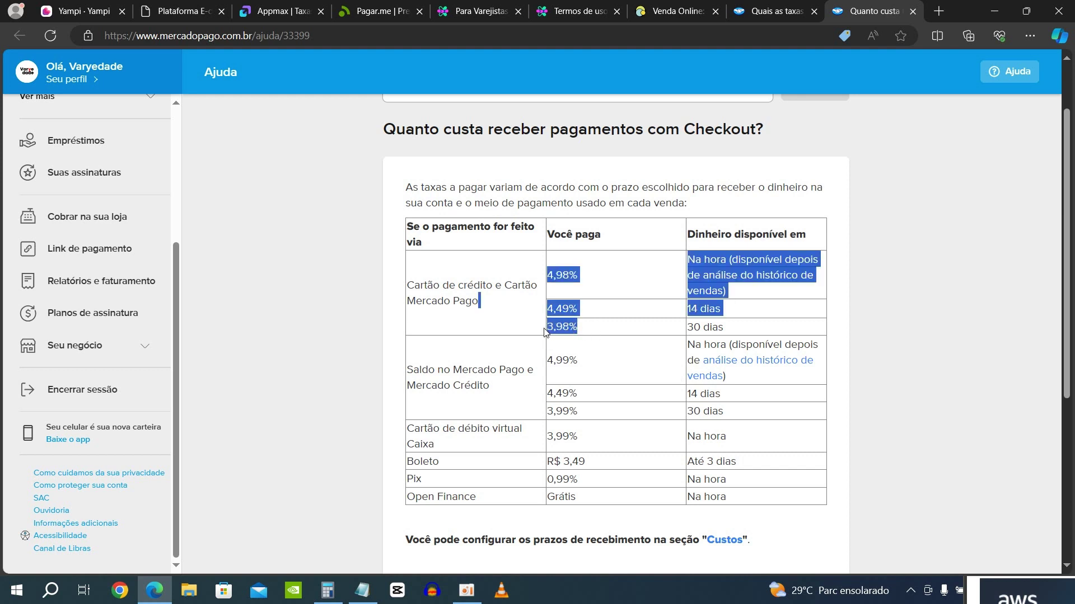
{"action": "left_click", "coordinate": [643, 336]}
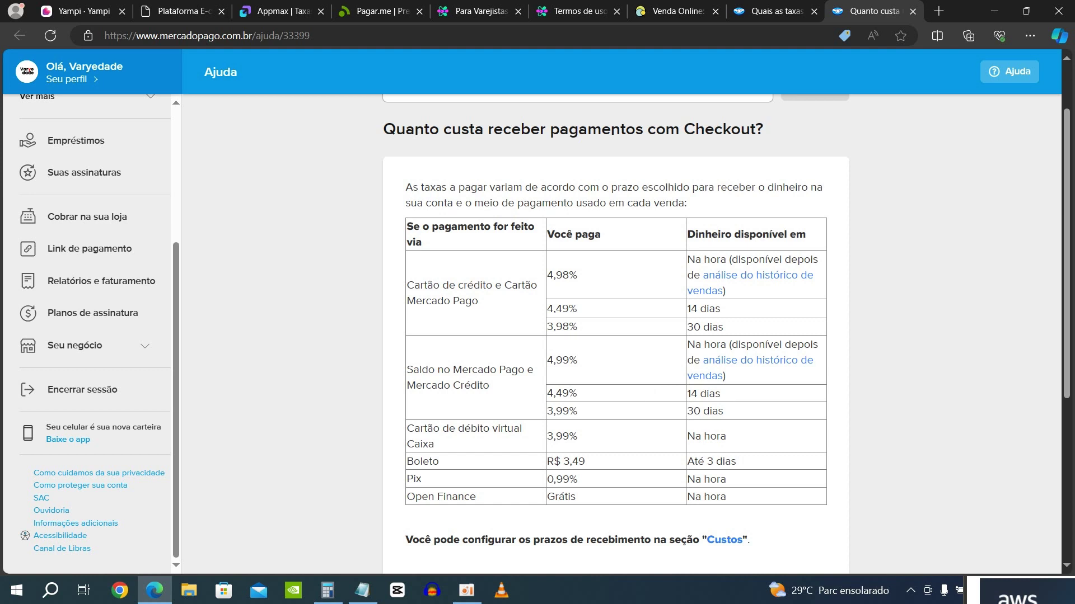
- Examine the rates for Saldo no Mercado Pago e Mercado Crédito across the payout terms, highlighting the row's text
{"action": "left_click_drag", "start_coordinate": [556, 361], "coordinate": [570, 363]}
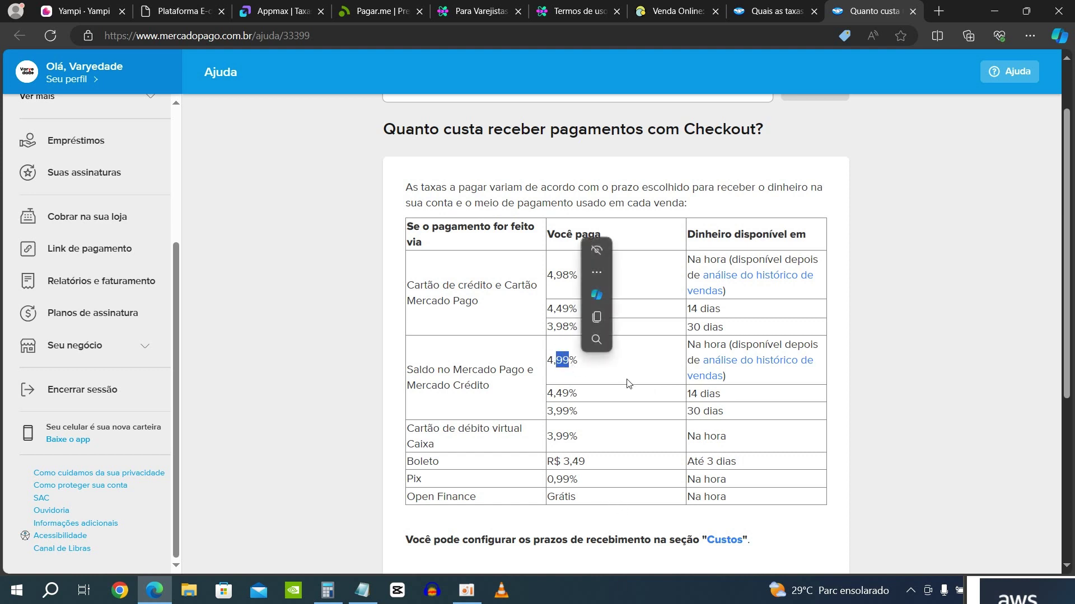
{"action": "left_click", "coordinate": [879, 376]}
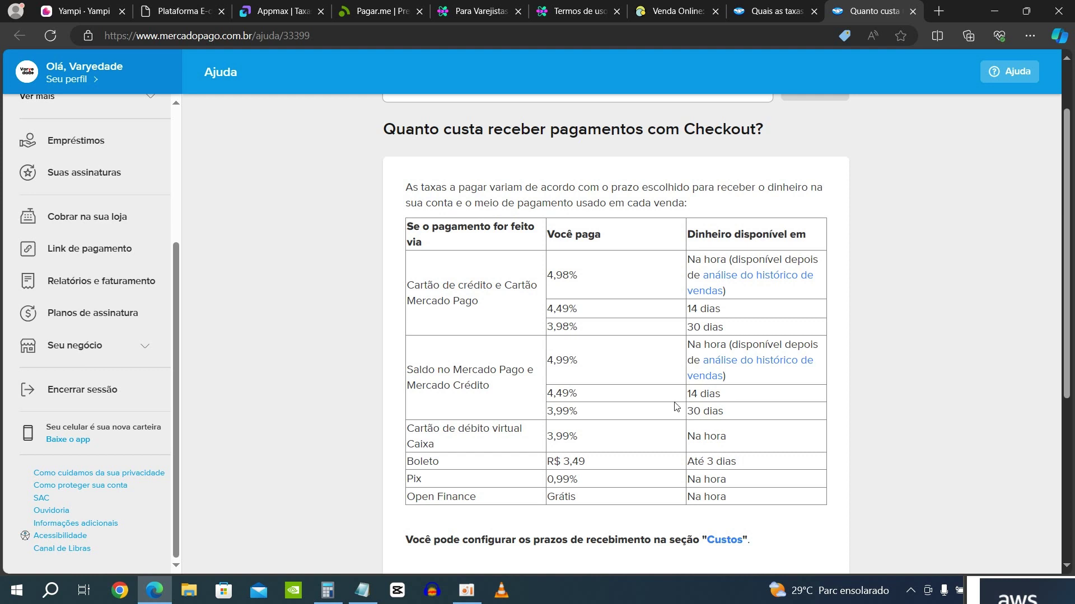
{"action": "left_click_drag", "start_coordinate": [583, 397], "coordinate": [542, 407]}
{"action": "left_click", "coordinate": [555, 397]}
{"action": "left_click", "coordinate": [696, 420]}
{"action": "left_click_drag", "start_coordinate": [452, 369], "coordinate": [519, 448]}
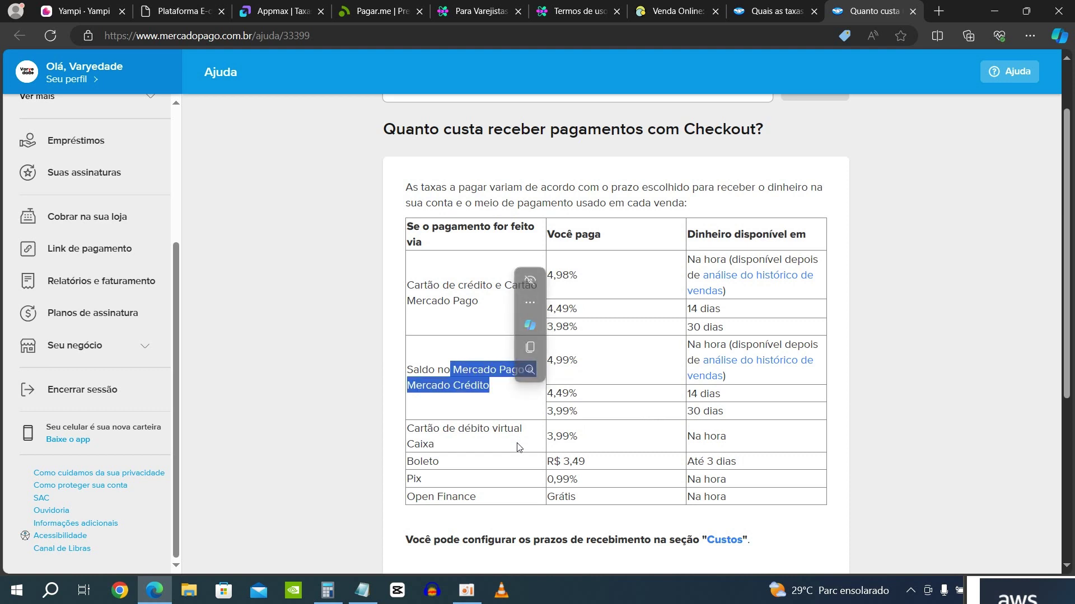
{"action": "left_click", "coordinate": [338, 436]}
- Examine the Mercado Pago fees for Cartão de débito virtual Caixa and Boleto, highlighting their table rows
{"action": "scroll", "coordinate": [338, 436], "scroll_direction": "down", "scroll_amount": 3}
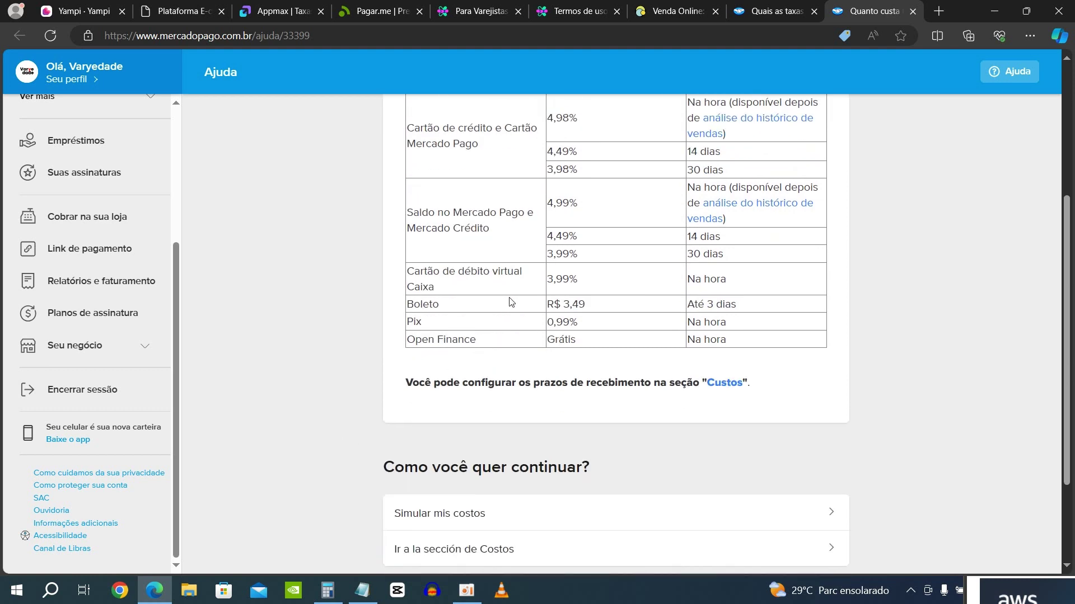
{"action": "left_click_drag", "start_coordinate": [432, 278], "coordinate": [563, 279]}
{"action": "left_click", "coordinate": [383, 303]}
{"action": "left_click", "coordinate": [709, 279]}
{"action": "left_click_drag", "start_coordinate": [599, 305], "coordinate": [580, 304]}
{"action": "left_click", "coordinate": [722, 310]}
- Open PagBank's online sales page, find the rates under its sales simulator, and highlight the debit rate
{"action": "left_click", "coordinate": [648, 14]}
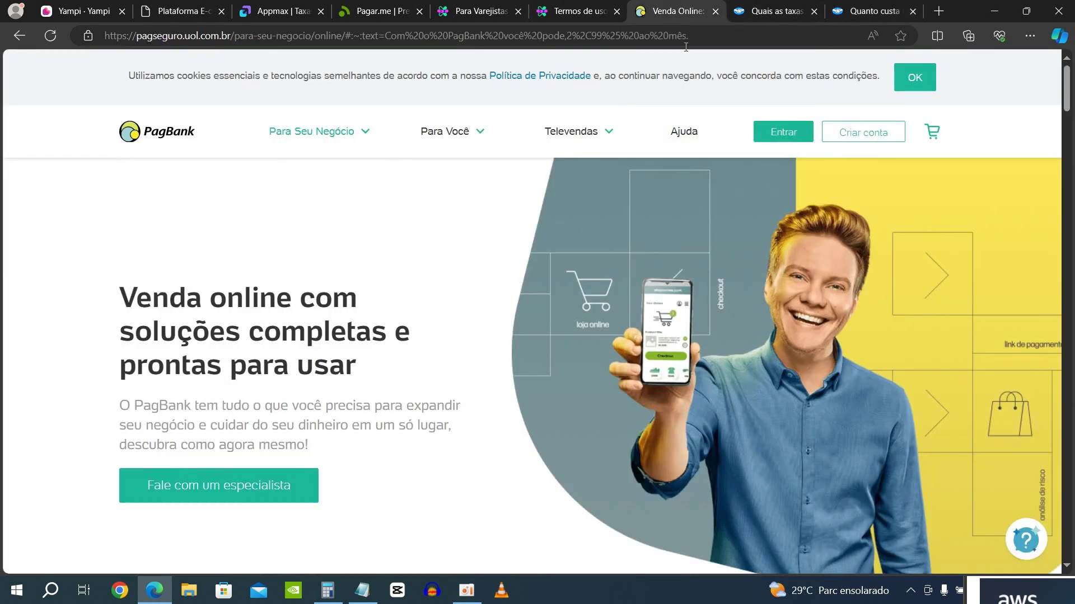
{"action": "scroll", "coordinate": [596, 315], "scroll_direction": "down", "scroll_amount": 15}
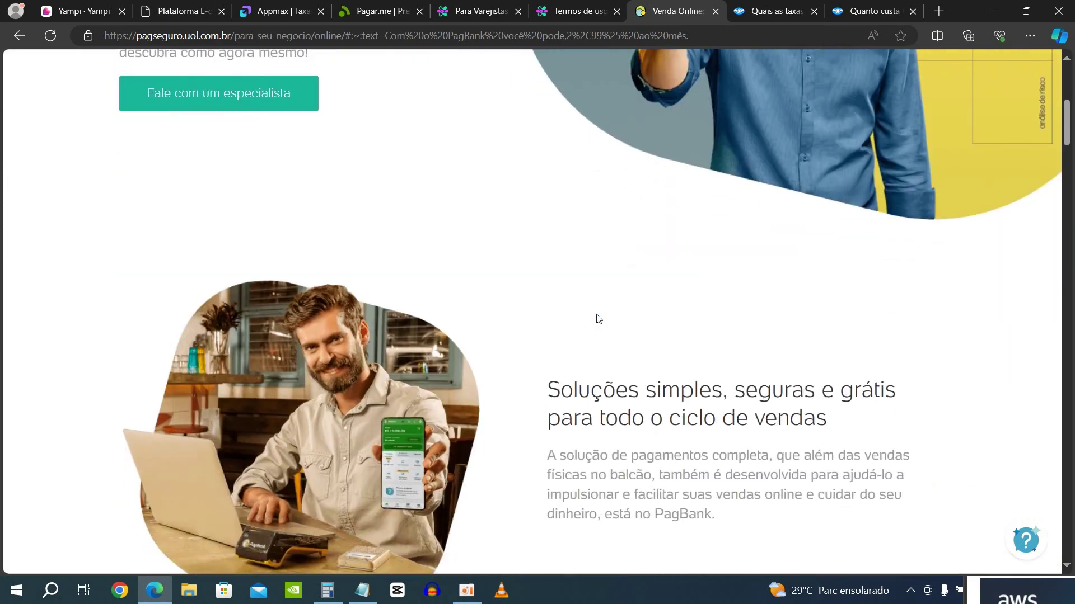
{"action": "scroll", "coordinate": [599, 319], "scroll_direction": "down", "scroll_amount": 8}
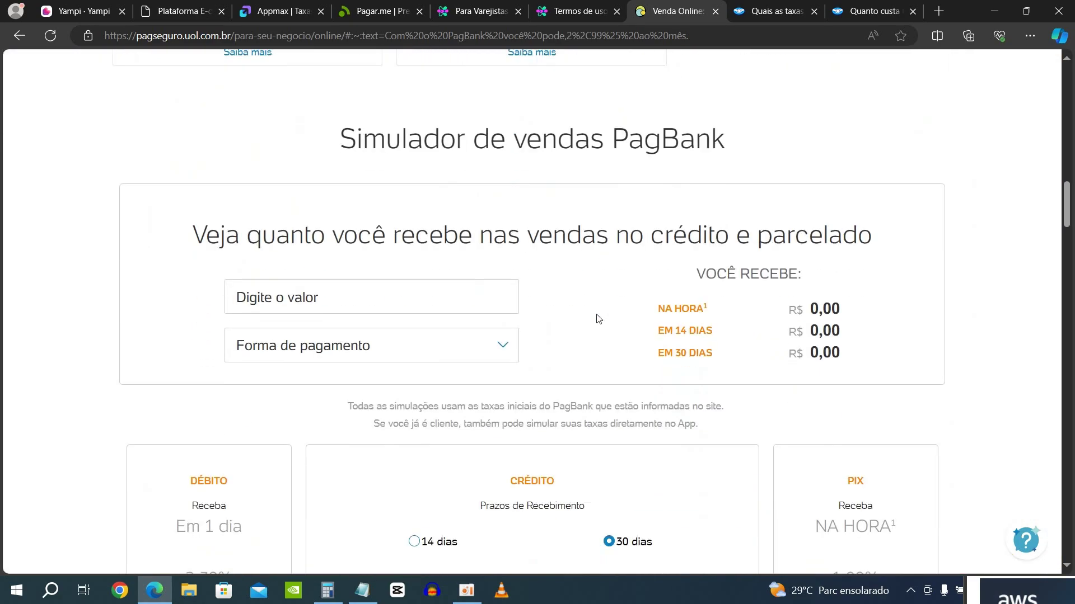
{"action": "scroll", "coordinate": [597, 314], "scroll_direction": "down", "scroll_amount": 3}
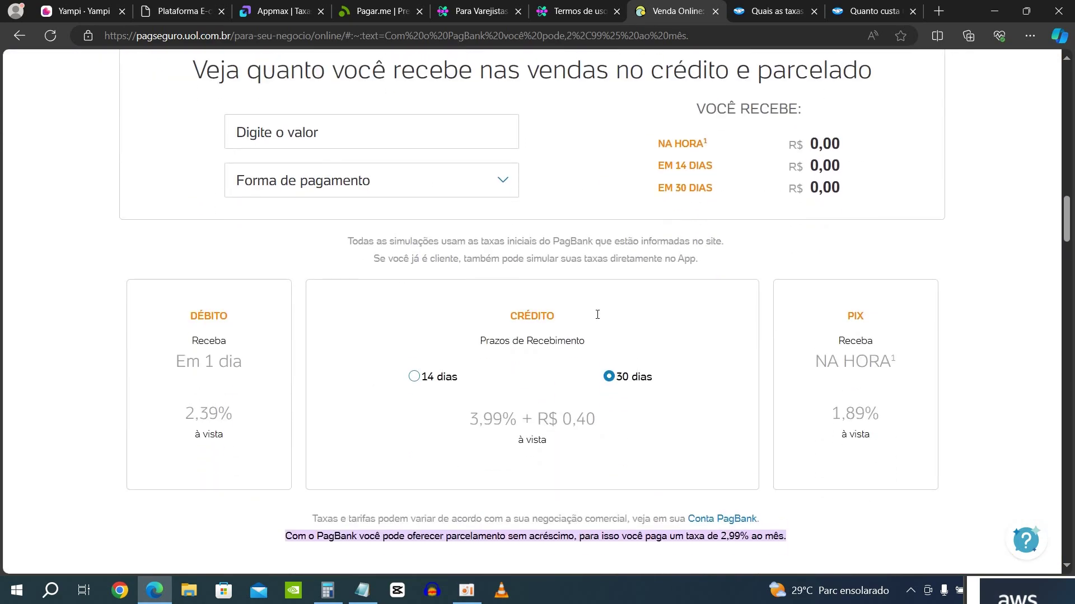
{"action": "scroll", "coordinate": [572, 329], "scroll_direction": "up", "scroll_amount": 2}
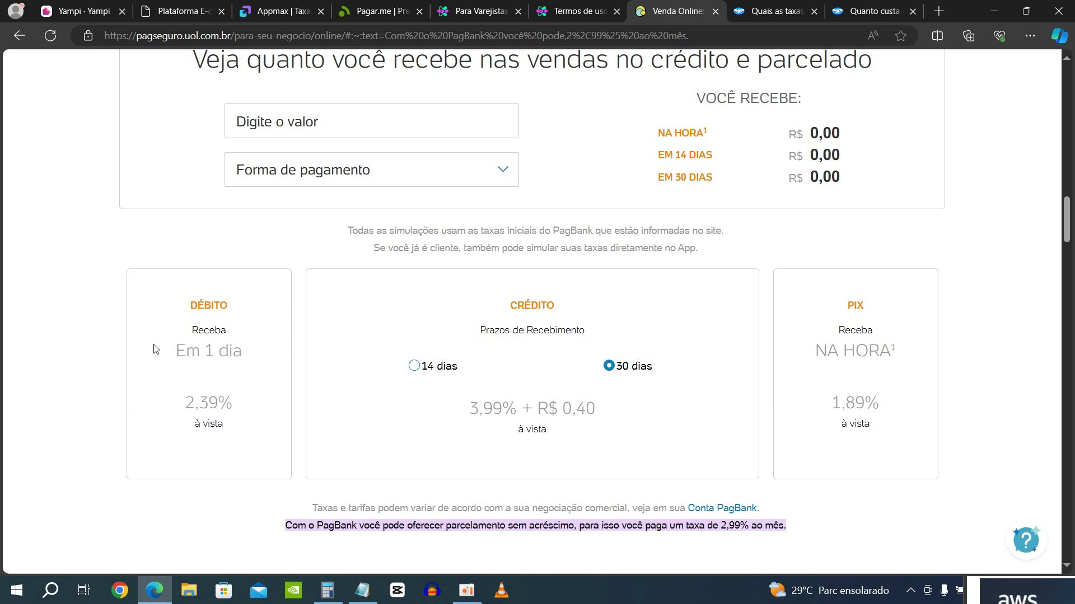
{"action": "left_click_drag", "start_coordinate": [184, 404], "coordinate": [237, 408]}
{"action": "left_click", "coordinate": [240, 427]}
- Return to Mercado Pago's Checkout fee table and highlight the virtual debit card rate for comparison
{"action": "left_click", "coordinate": [857, 16]}
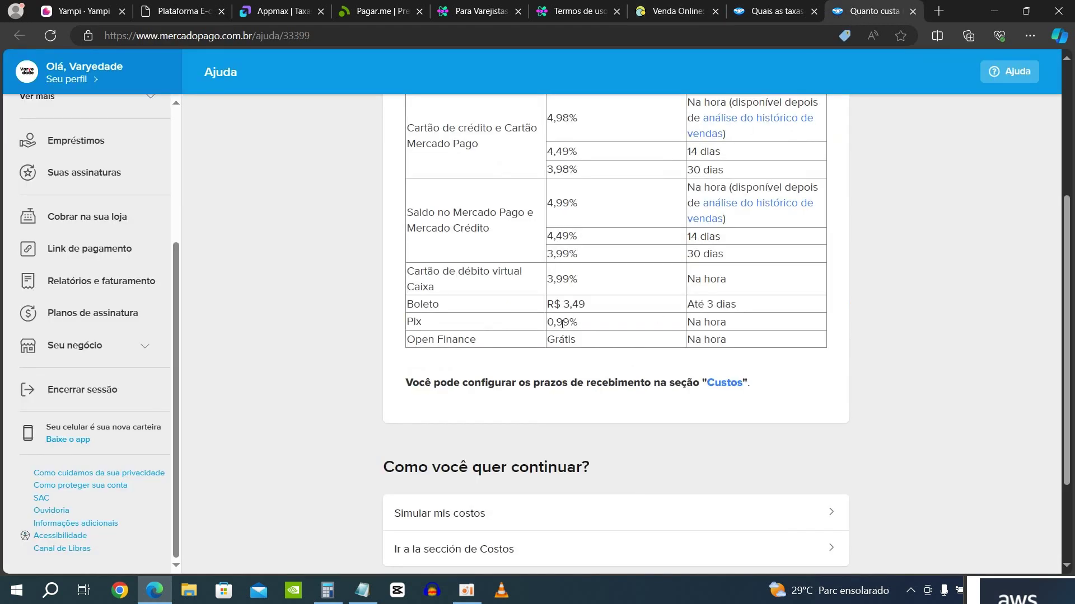
{"action": "scroll", "coordinate": [562, 325], "scroll_direction": "up", "scroll_amount": 1}
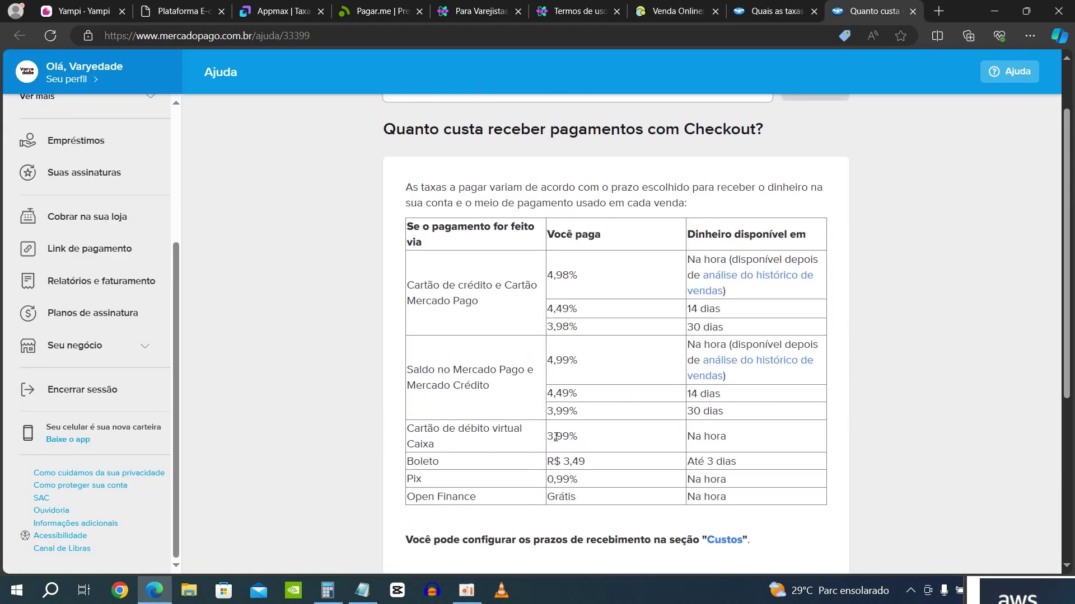
{"action": "double_click", "coordinate": [556, 437]}
- Return to the Appmax fee page, review its payment-method rates, and highlight the credit card rate for E-commerce com estoque & Produtos Digitais
{"action": "left_click", "coordinate": [280, 11]}
{"action": "scroll", "coordinate": [572, 407], "scroll_direction": "up", "scroll_amount": 5}
{"action": "scroll", "coordinate": [576, 405], "scroll_direction": "up", "scroll_amount": 10}
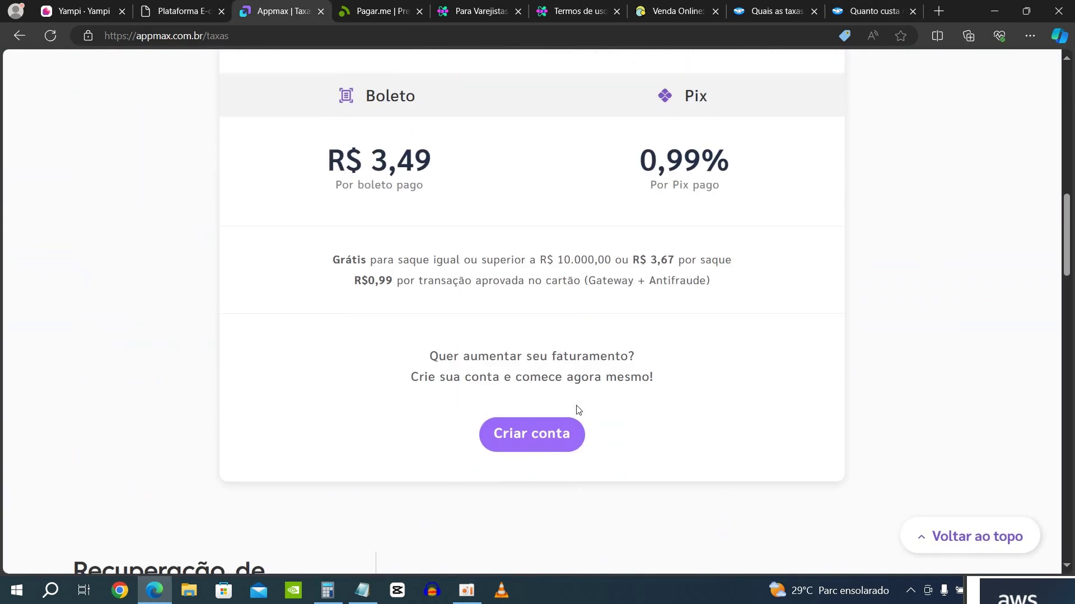
{"action": "scroll", "coordinate": [578, 410], "scroll_direction": "up", "scroll_amount": 1}
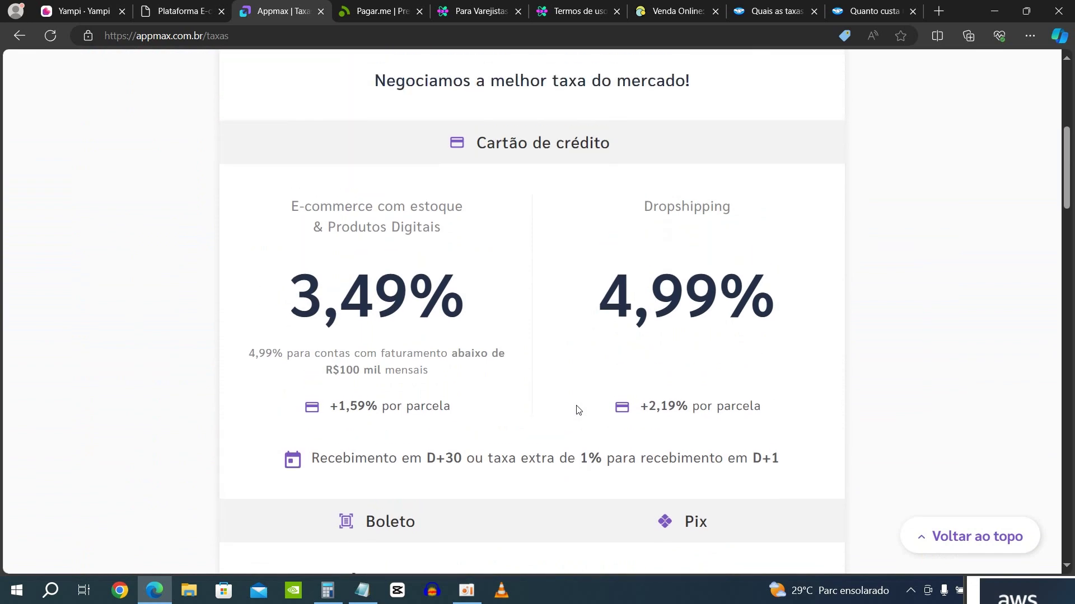
{"action": "scroll", "coordinate": [578, 411], "scroll_direction": "down", "scroll_amount": 7}
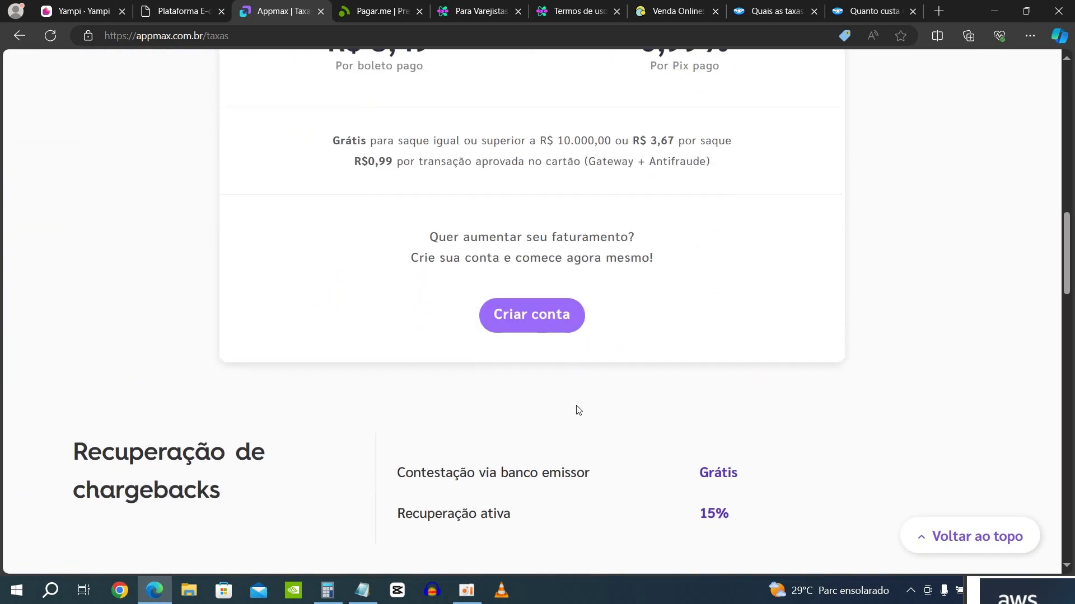
{"action": "scroll", "coordinate": [578, 411], "scroll_direction": "up", "scroll_amount": 4}
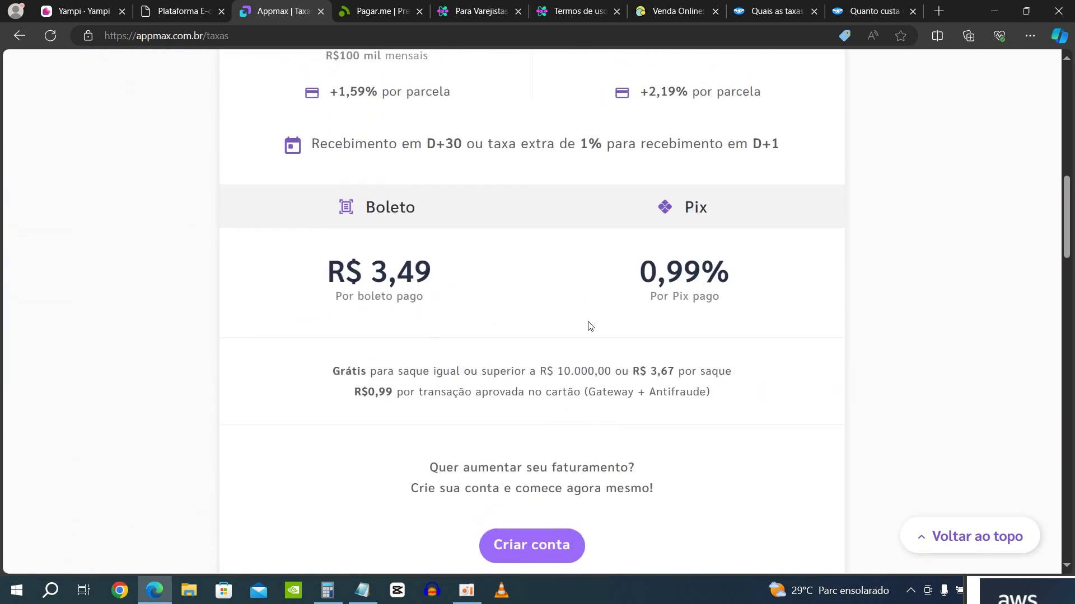
{"action": "scroll", "coordinate": [463, 267], "scroll_direction": "up", "scroll_amount": 1}
{"action": "scroll", "coordinate": [521, 372], "scroll_direction": "down", "scroll_amount": 1}
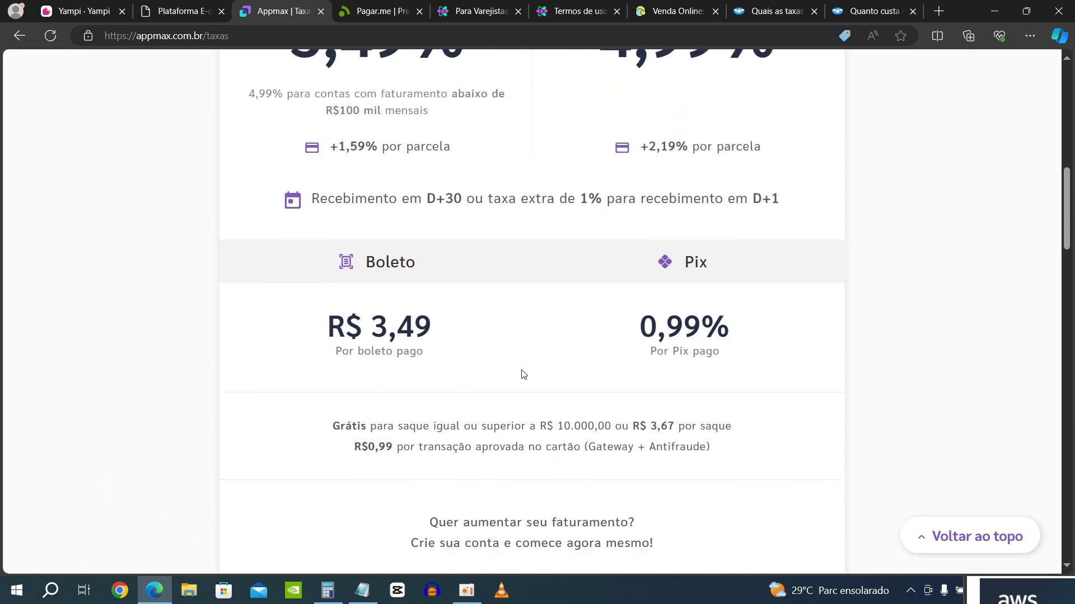
{"action": "scroll", "coordinate": [522, 370], "scroll_direction": "up", "scroll_amount": 2}
{"action": "left_click_drag", "start_coordinate": [396, 144], "coordinate": [464, 147]}
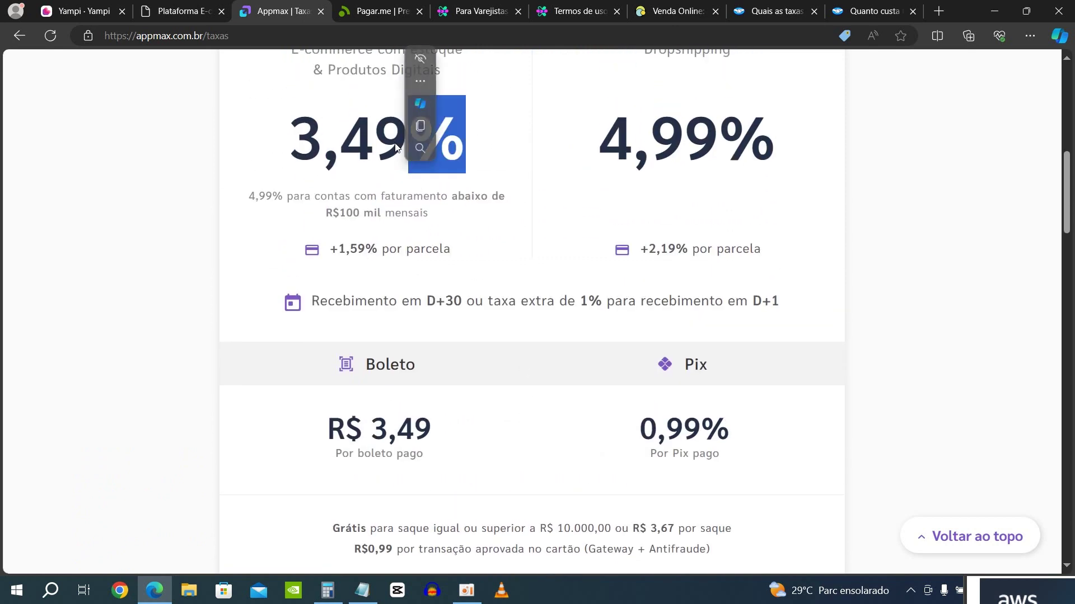
{"action": "left_click", "coordinate": [177, 187]}
- Recheck Appmax's card and chargeback recovery fees, and highlight the rate for accounts billing under R$100 mil monthly
{"action": "scroll", "coordinate": [266, 174], "scroll_direction": "up", "scroll_amount": 2}
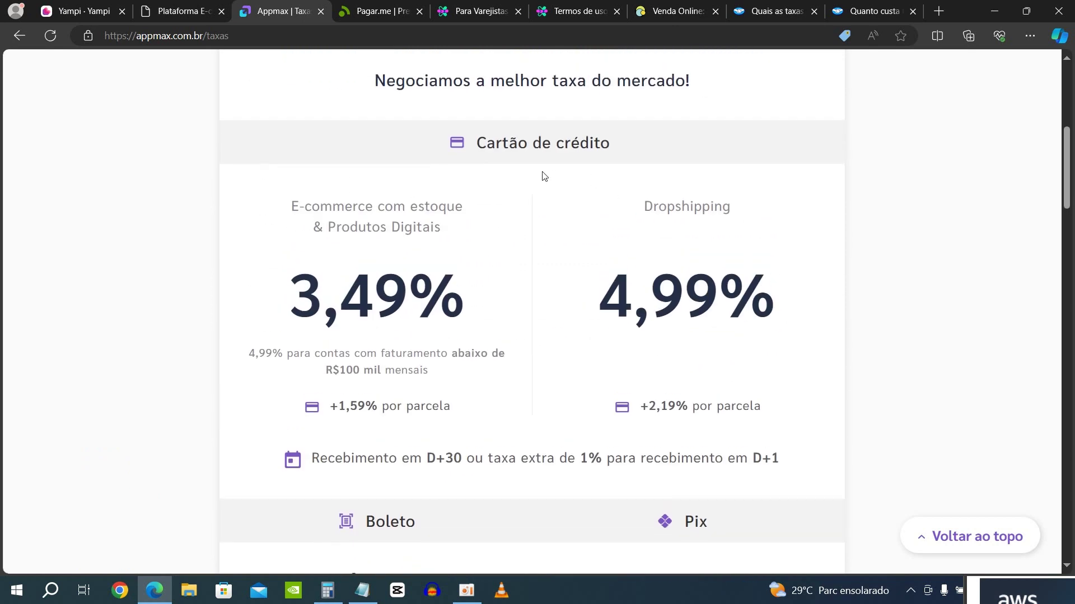
{"action": "scroll", "coordinate": [492, 201], "scroll_direction": "up", "scroll_amount": 2}
{"action": "scroll", "coordinate": [427, 403], "scroll_direction": "down", "scroll_amount": 3}
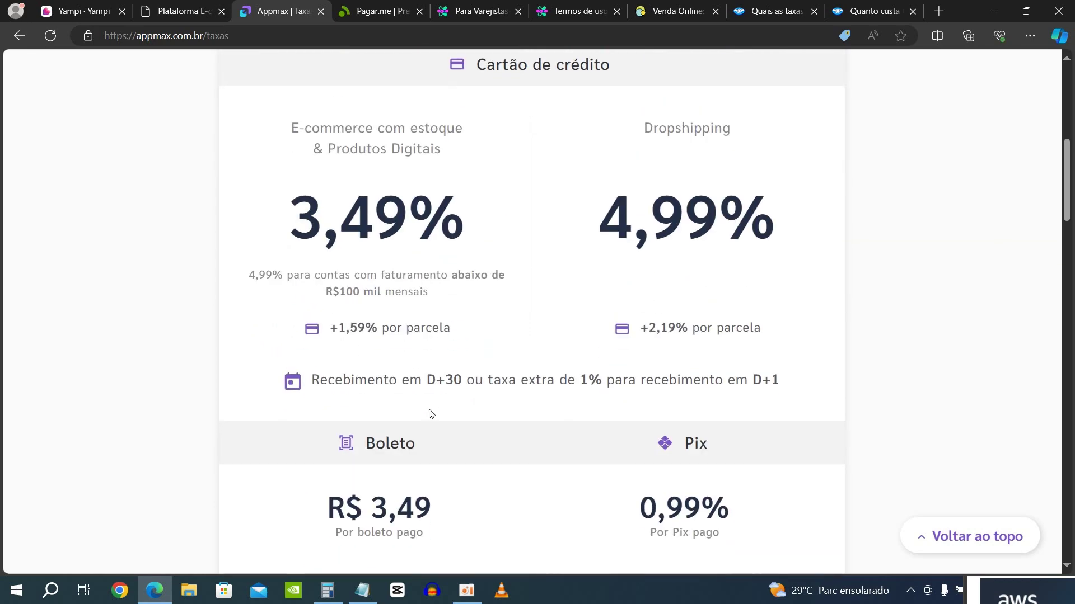
{"action": "scroll", "coordinate": [532, 297], "scroll_direction": "down", "scroll_amount": 9}
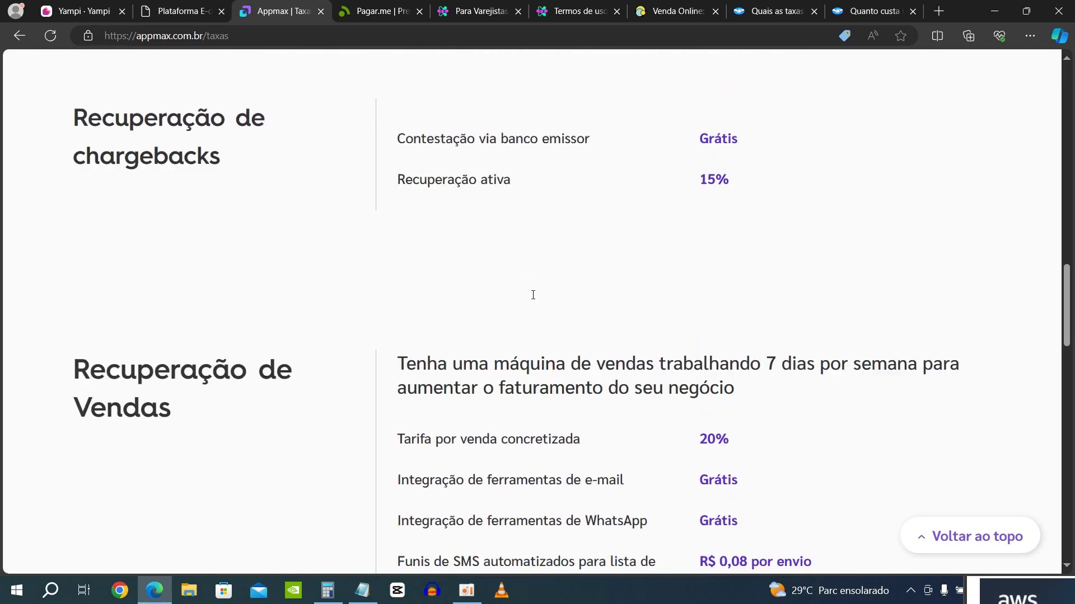
{"action": "scroll", "coordinate": [532, 299], "scroll_direction": "up", "scroll_amount": 2}
{"action": "scroll", "coordinate": [476, 419], "scroll_direction": "up", "scroll_amount": 1}
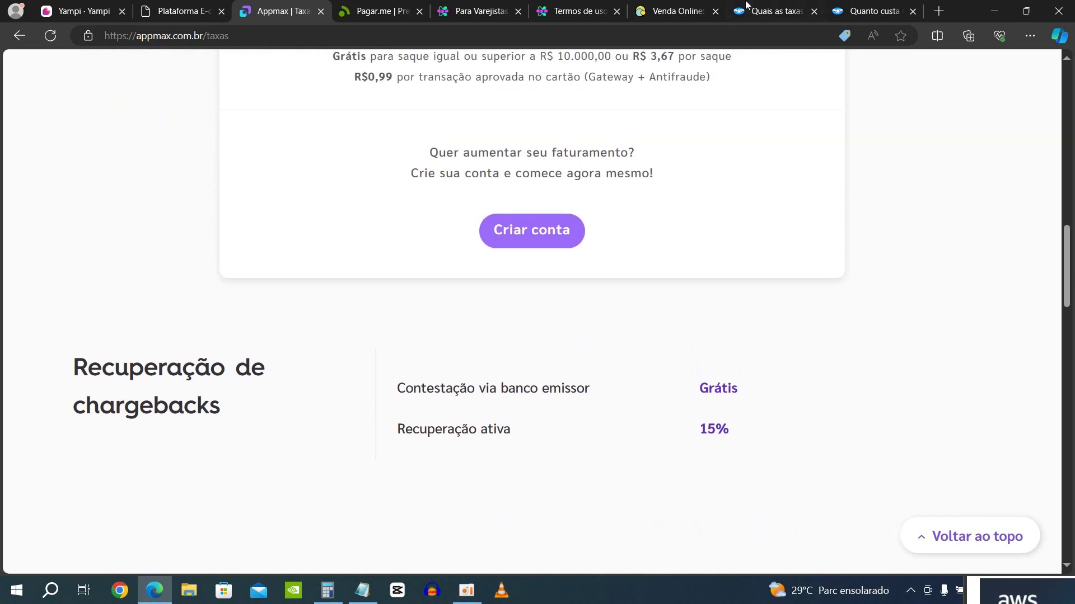
{"action": "scroll", "coordinate": [525, 197], "scroll_direction": "up", "scroll_amount": 8}
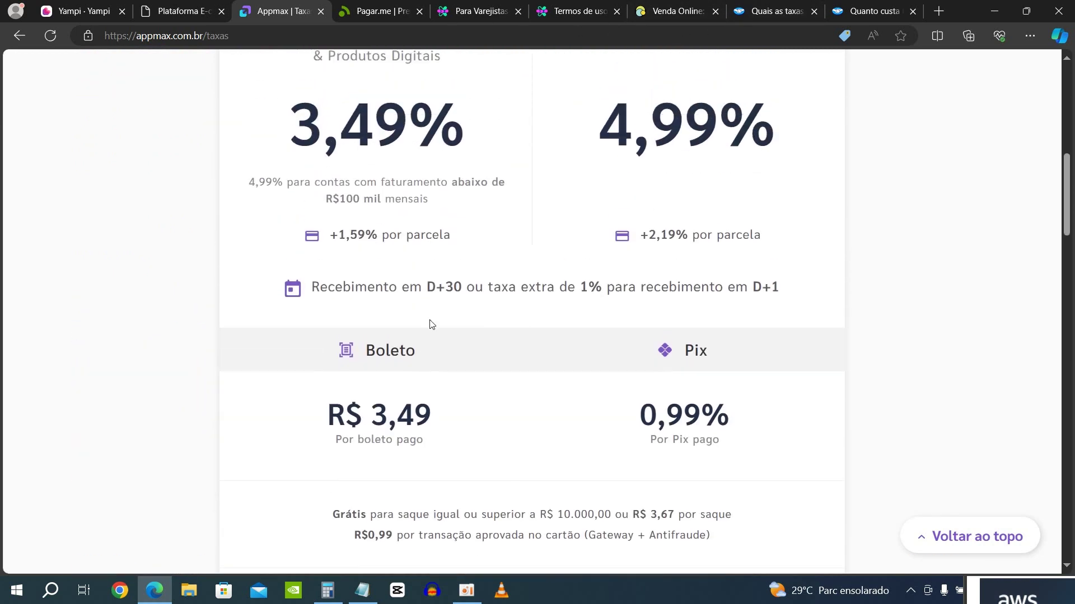
{"action": "left_click_drag", "start_coordinate": [250, 278], "coordinate": [287, 278]}
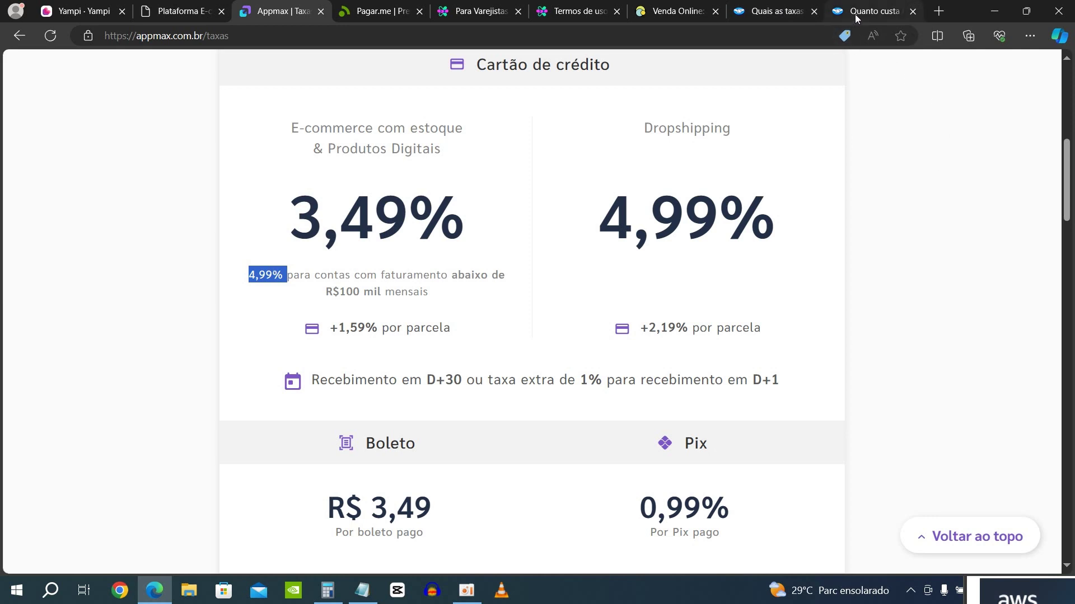
- Return to PagBank's online sales page and highlight the debit option's receipt term and rate
{"action": "left_click", "coordinate": [663, 17]}
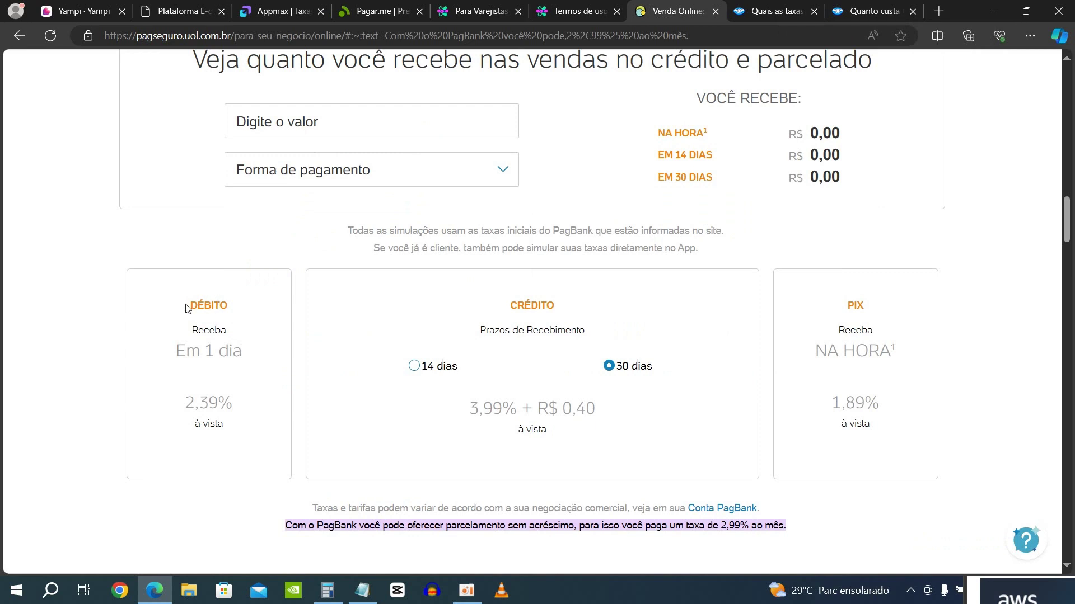
{"action": "left_click_drag", "start_coordinate": [186, 309], "coordinate": [203, 309]}
{"action": "left_click", "coordinate": [187, 346]}
{"action": "left_click_drag", "start_coordinate": [187, 346], "coordinate": [245, 361]}
{"action": "left_click", "coordinate": [228, 402]}
{"action": "left_click_drag", "start_coordinate": [199, 403], "coordinate": [218, 403]}
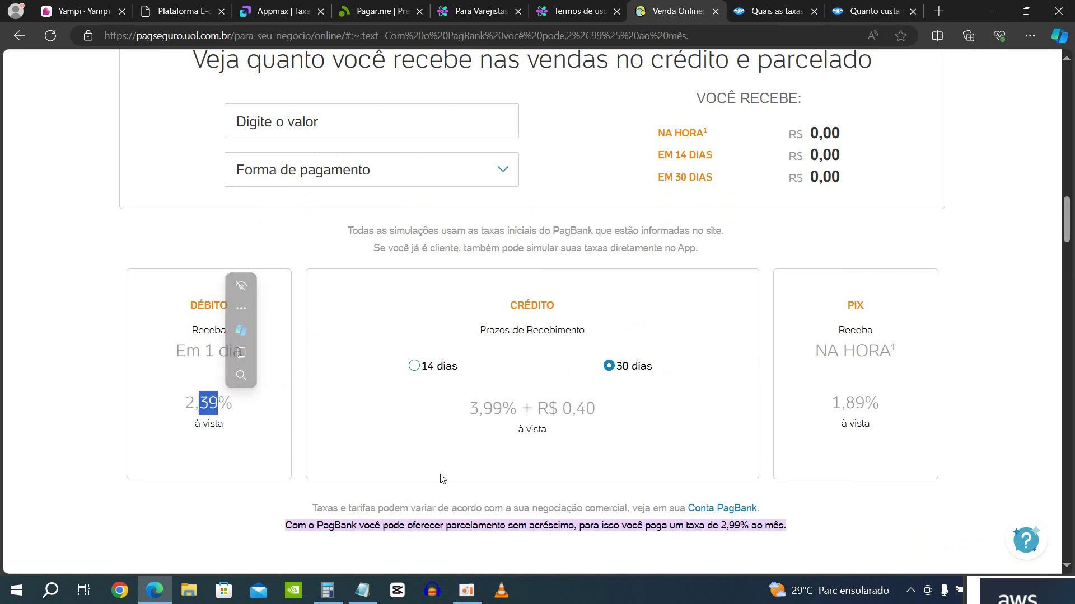
{"action": "left_click", "coordinate": [130, 485]}
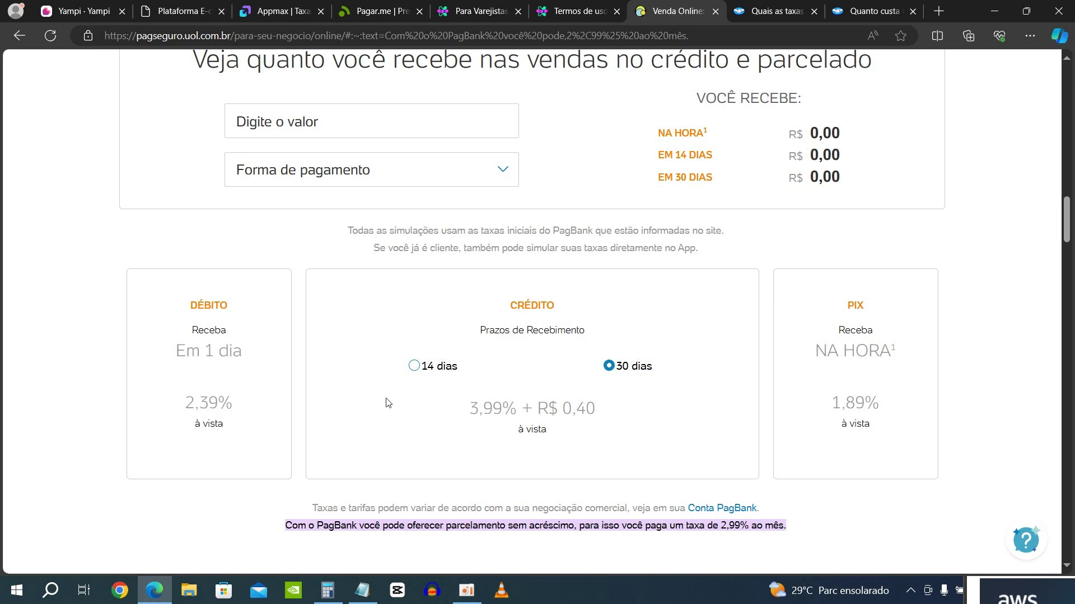
- Compare PagBank's credit rates for the 14 dias and 30 dias receipt terms, highlighting the 14 dias rate and leaving 30 dias selected
{"action": "left_click", "coordinate": [415, 368]}
{"action": "left_click_drag", "start_coordinate": [513, 413], "coordinate": [610, 420]}
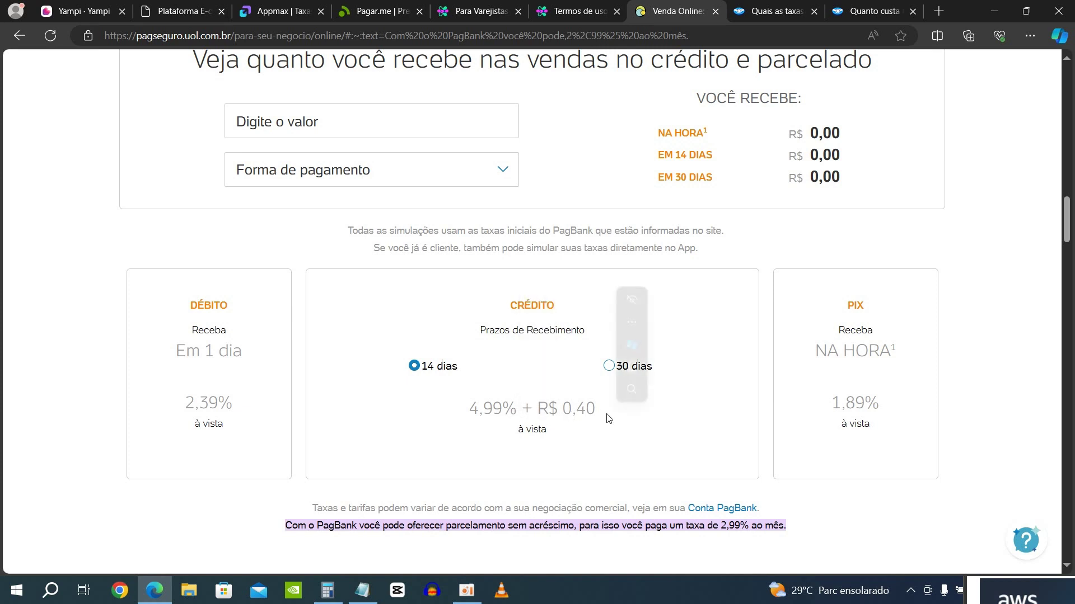
{"action": "left_click", "coordinate": [548, 439]}
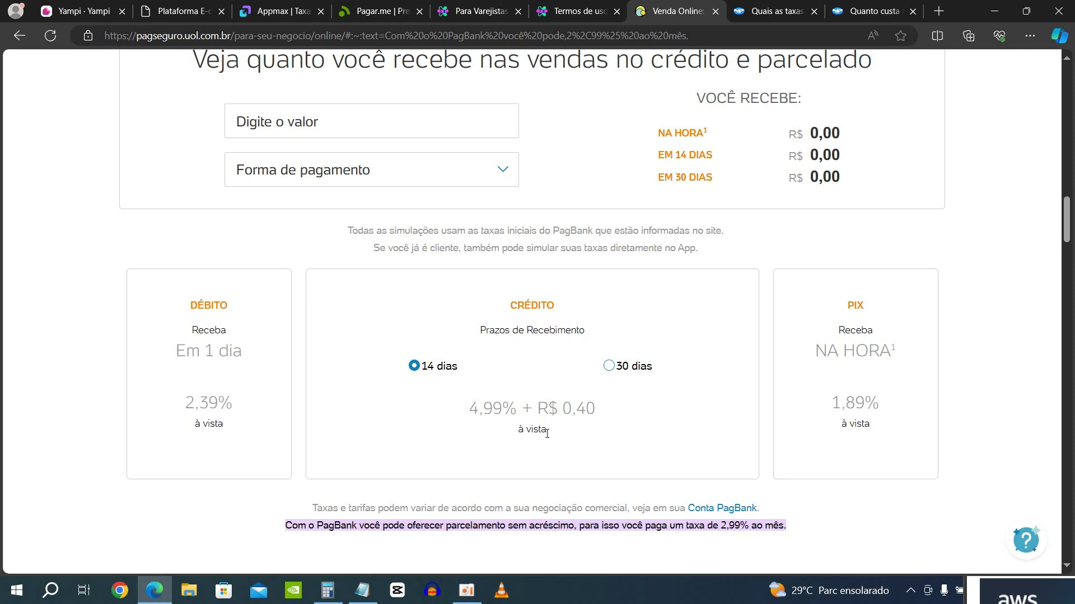
{"action": "left_click", "coordinate": [608, 366]}
- Highlight PagBank's Pix receipt term and rate, and compare that rate with the debit one
{"action": "left_click_drag", "start_coordinate": [841, 306], "coordinate": [856, 307]}
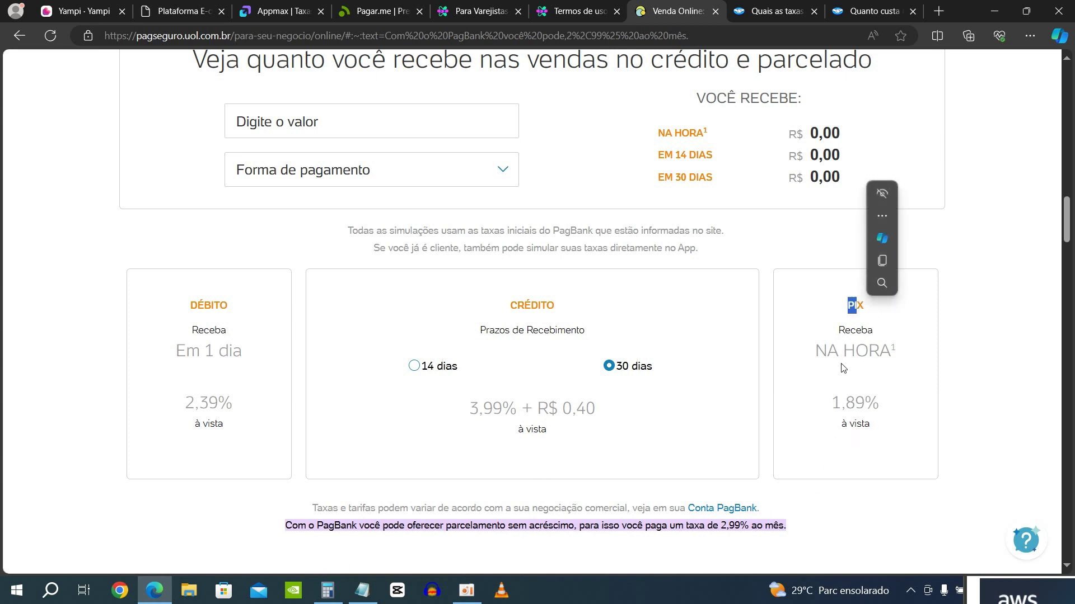
{"action": "left_click_drag", "start_coordinate": [843, 352], "coordinate": [869, 353]}
{"action": "left_click_drag", "start_coordinate": [830, 412], "coordinate": [880, 415]}
{"action": "left_click", "coordinate": [851, 463]}
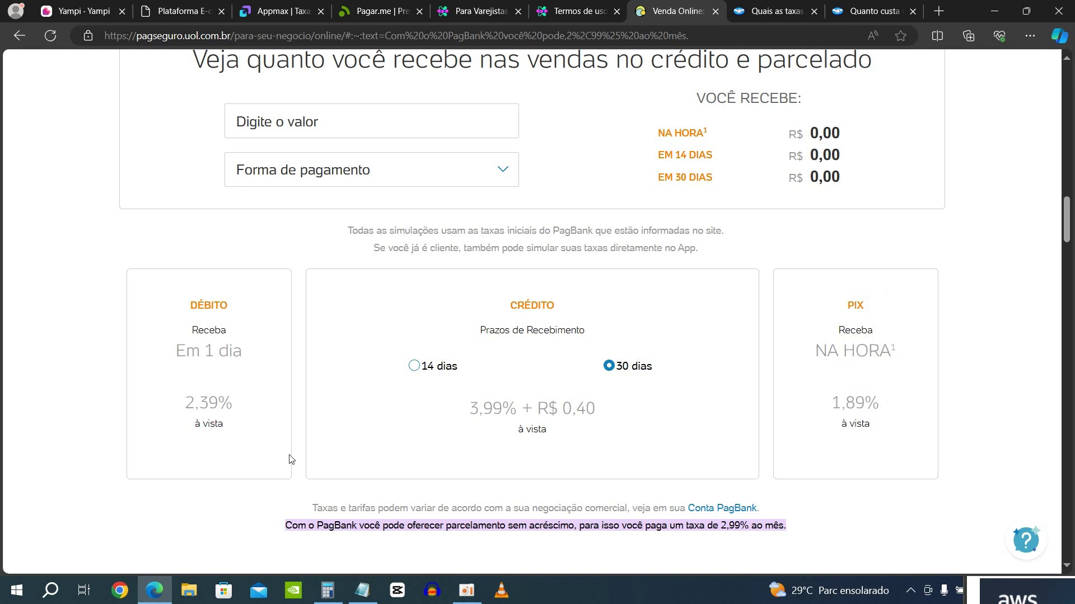
{"action": "left_click_drag", "start_coordinate": [183, 407], "coordinate": [238, 410]}
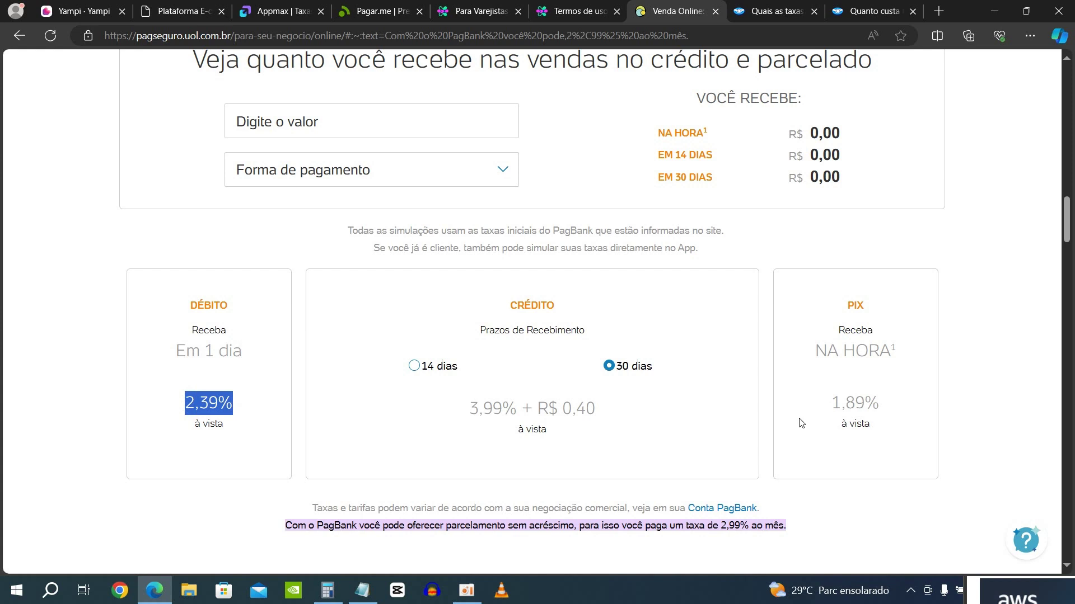
{"action": "left_click_drag", "start_coordinate": [809, 415], "coordinate": [882, 420]}
{"action": "left_click", "coordinate": [877, 463]}
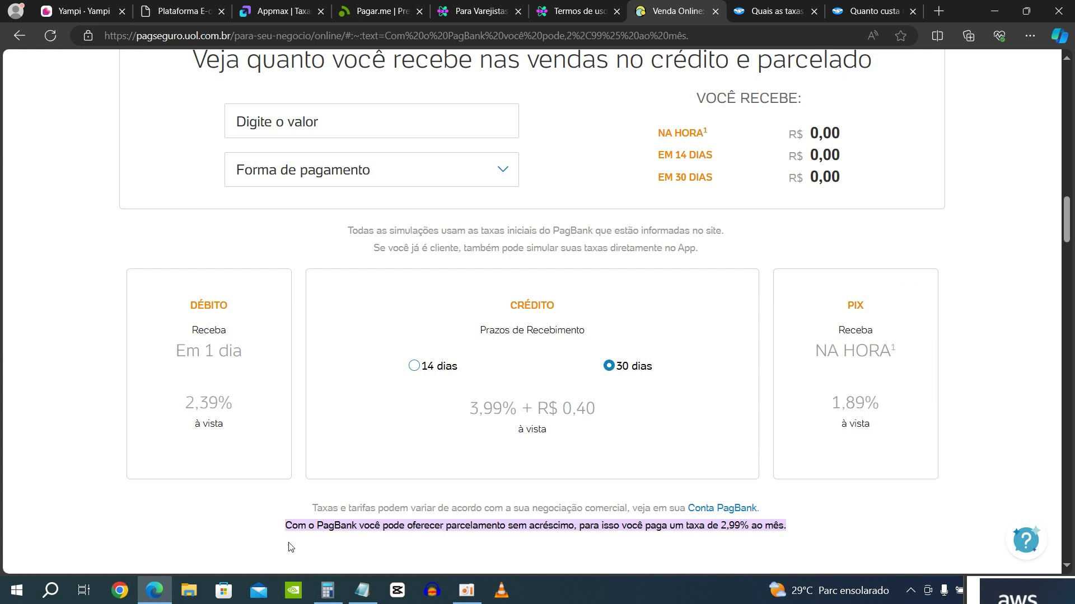
- Highlight the notes below PagBank's rates about installments without surcharge and fees varying by commercial negotiation
{"action": "left_click_drag", "start_coordinate": [298, 526], "coordinate": [790, 536]}
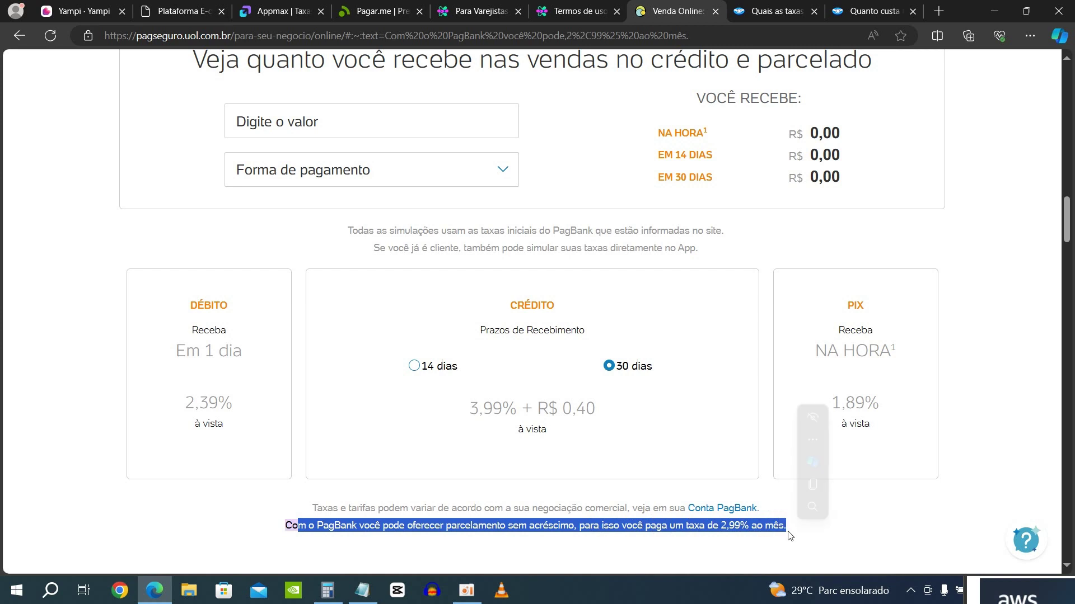
{"action": "left_click", "coordinate": [818, 546]}
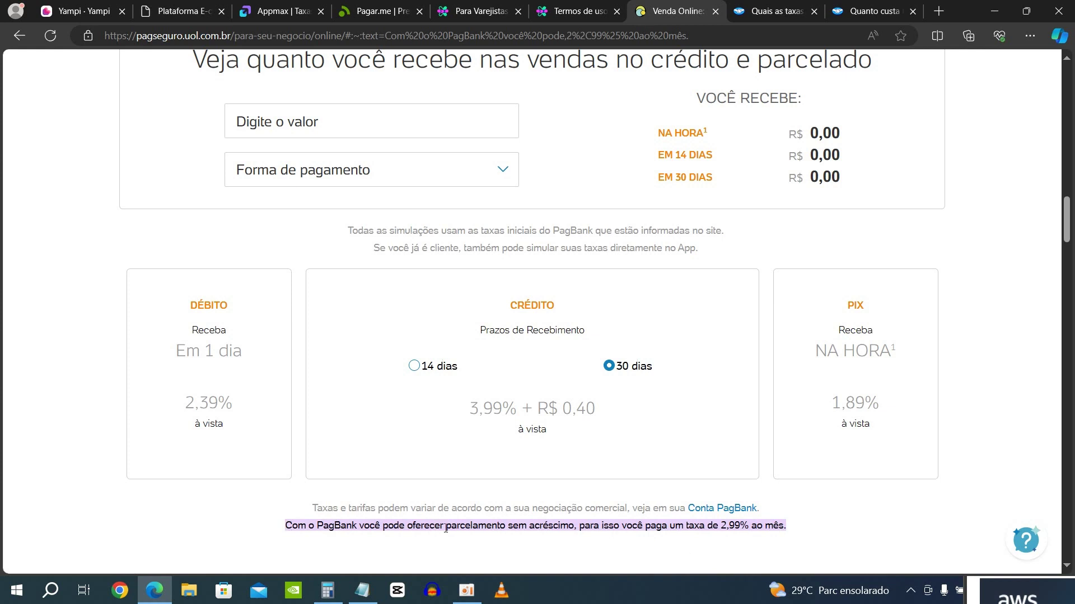
{"action": "left_click_drag", "start_coordinate": [446, 529], "coordinate": [574, 531]}
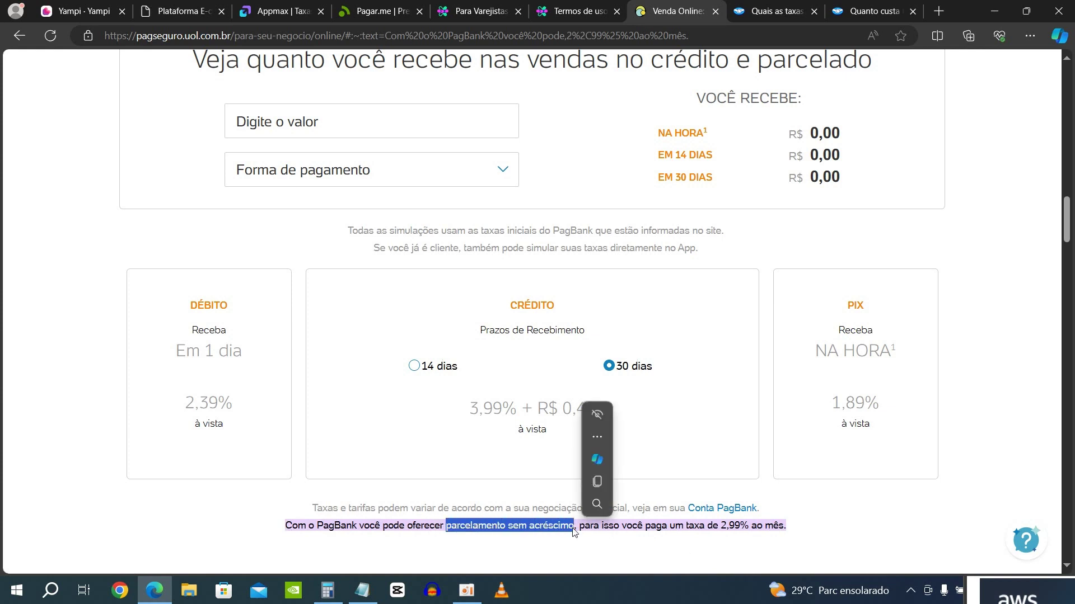
{"action": "left_click", "coordinate": [860, 515]}
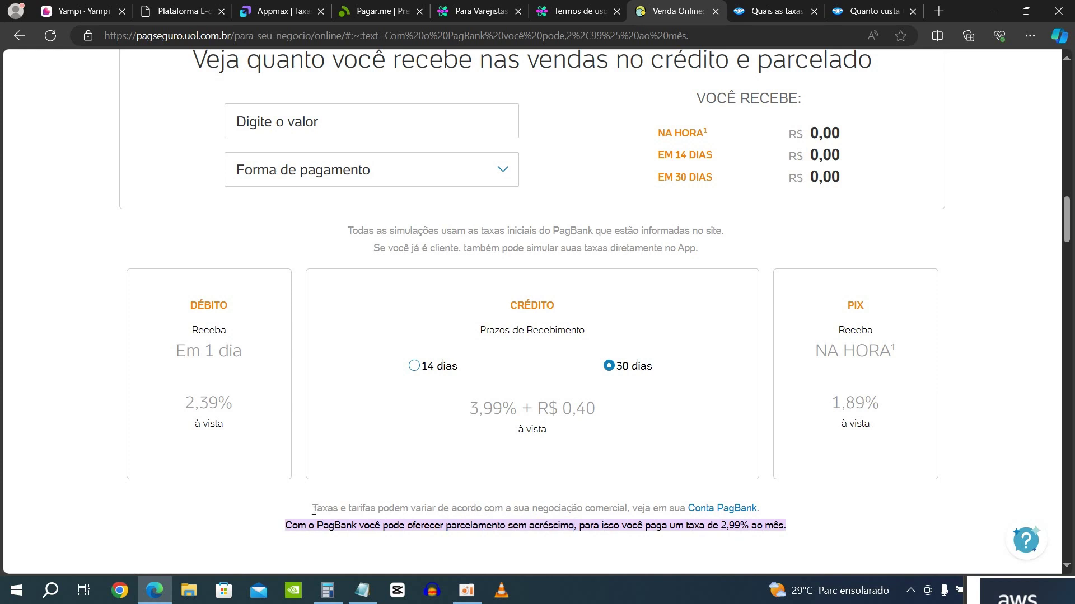
{"action": "left_click_drag", "start_coordinate": [314, 509], "coordinate": [656, 518]}
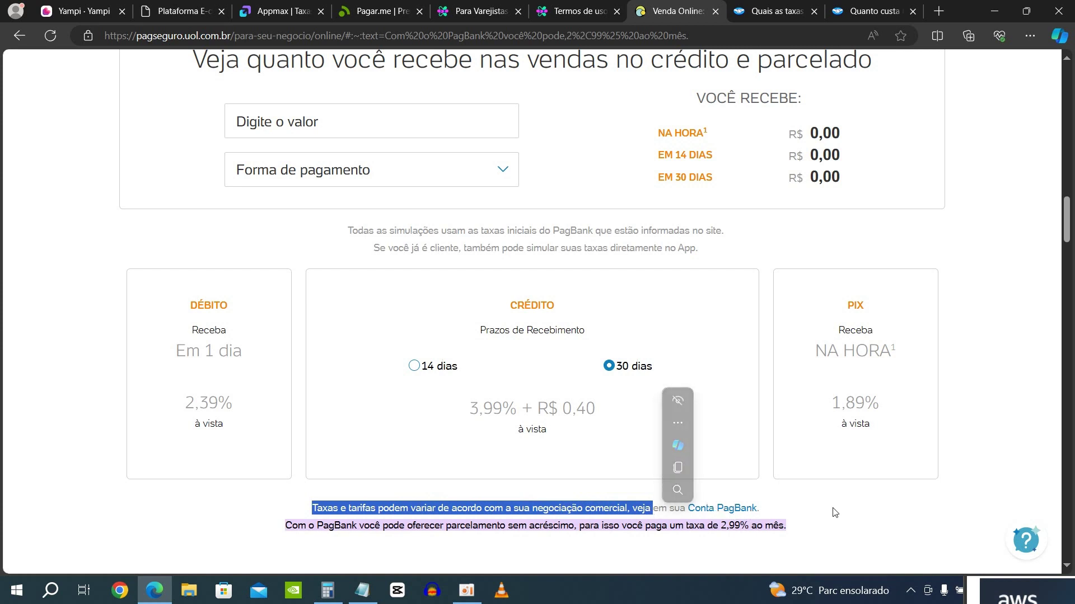
{"action": "left_click", "coordinate": [851, 515]}
- Simulate a R$ 100,00 sale in PagBank's sales simulator, first as Crédito à vista and finally in 12 parcelas
{"action": "scroll", "coordinate": [855, 516], "scroll_direction": "up", "scroll_amount": 1}
{"action": "left_click", "coordinate": [318, 199]}
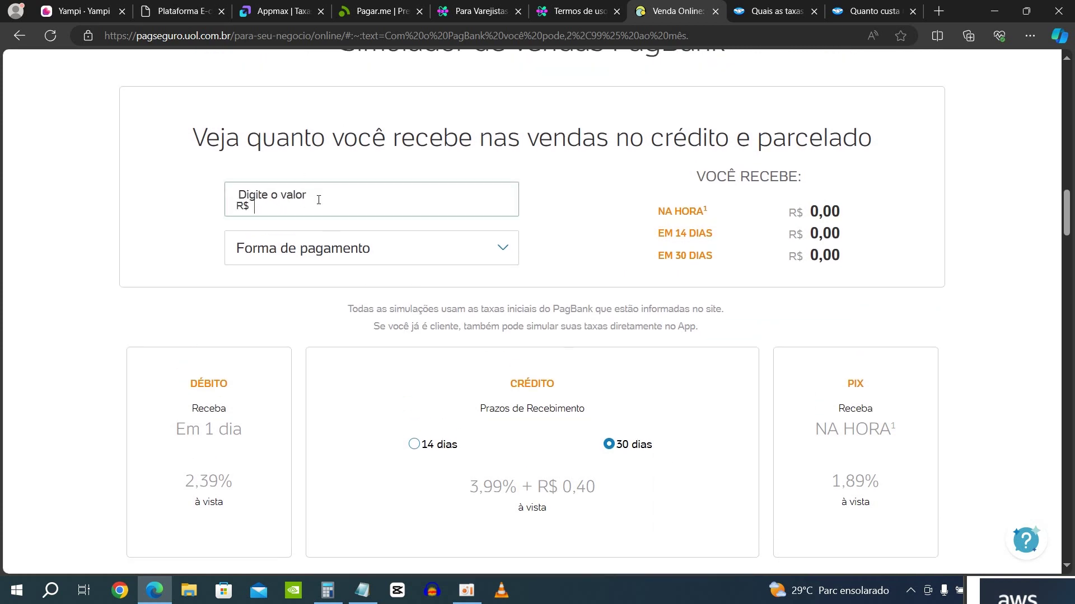
{"action": "type", "text": "1.00"}
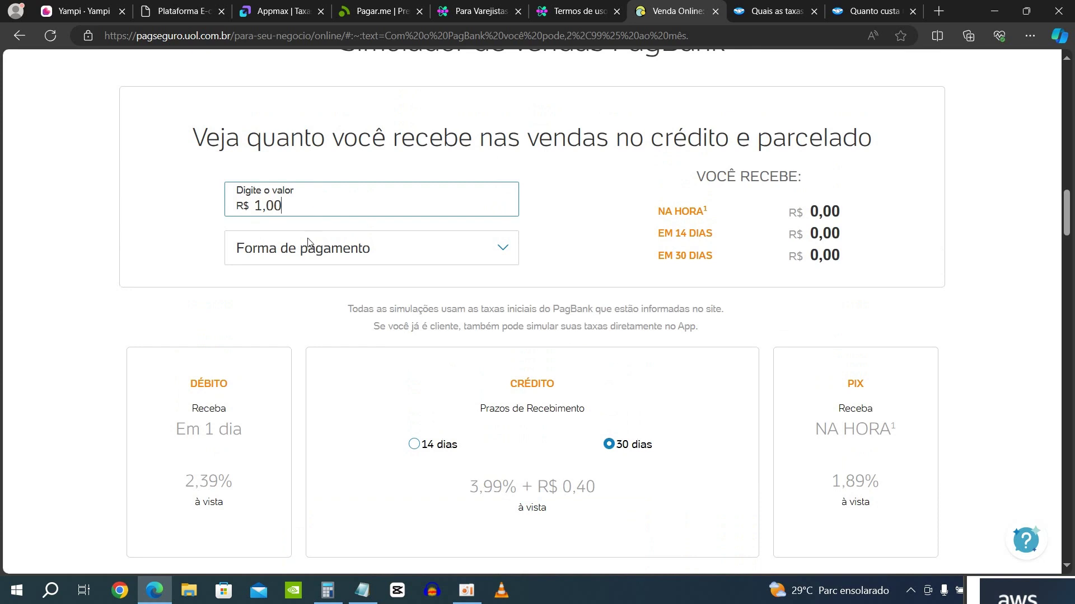
{"action": "type", "text": "0,00"}
{"action": "key", "text": "BackSpace"}
{"action": "left_click", "coordinate": [311, 253]}
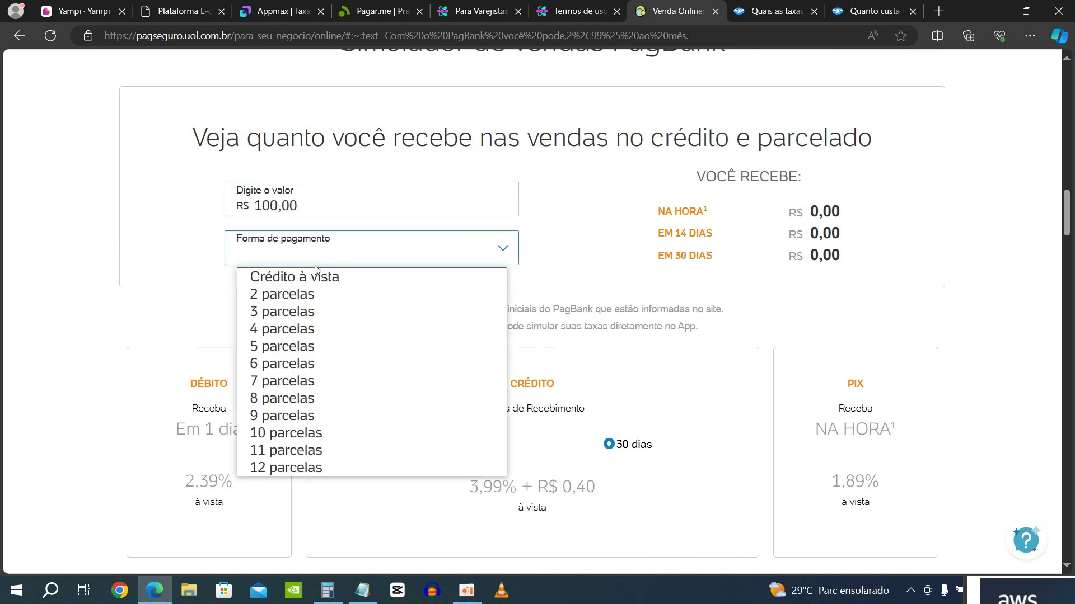
{"action": "left_click", "coordinate": [317, 276]}
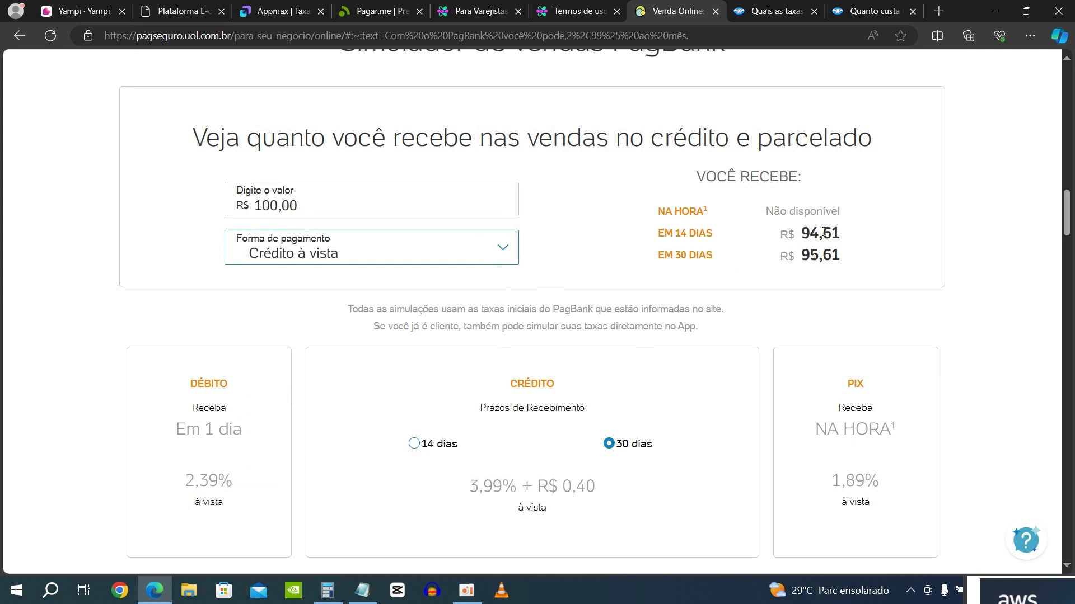
{"action": "left_click", "coordinate": [337, 250]}
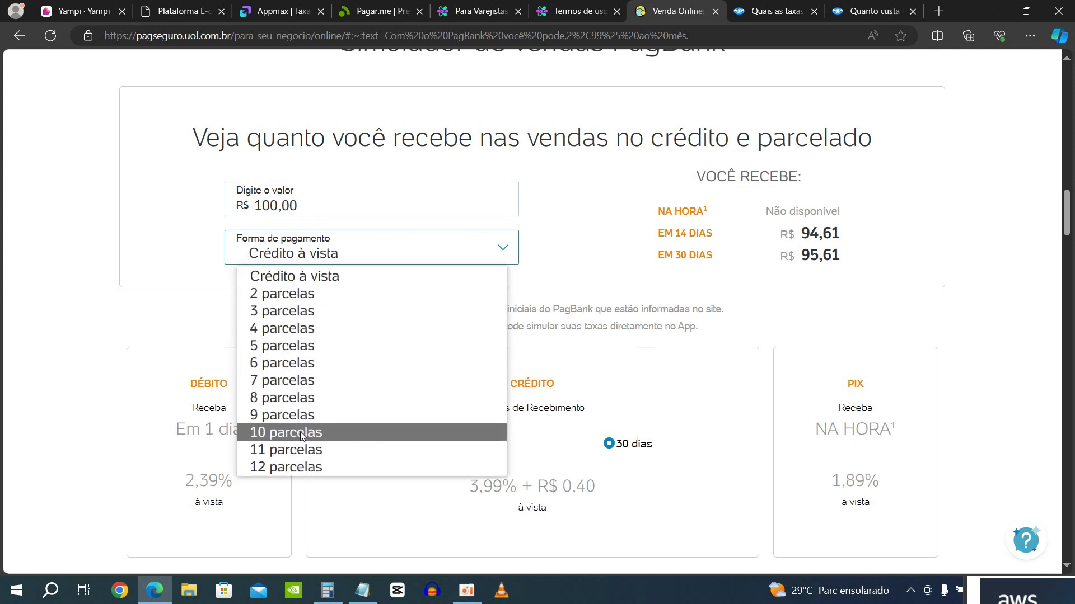
{"action": "left_click", "coordinate": [274, 467]}
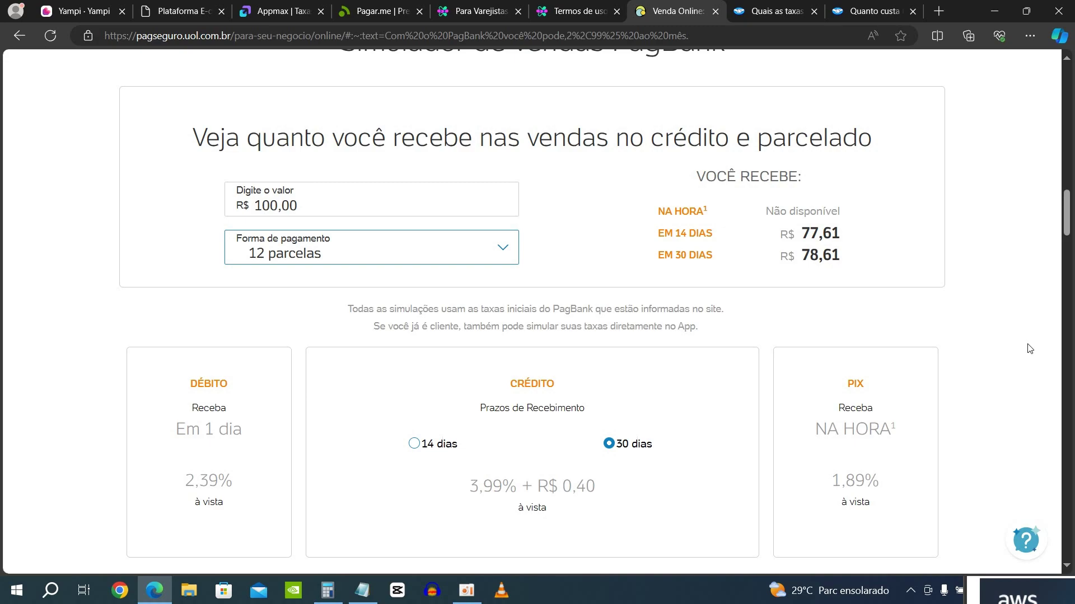
- Look through PagBank's payment link, checkout and shipping sections, and return to the sales simulator
{"action": "scroll", "coordinate": [894, 384], "scroll_direction": "down", "scroll_amount": 14}
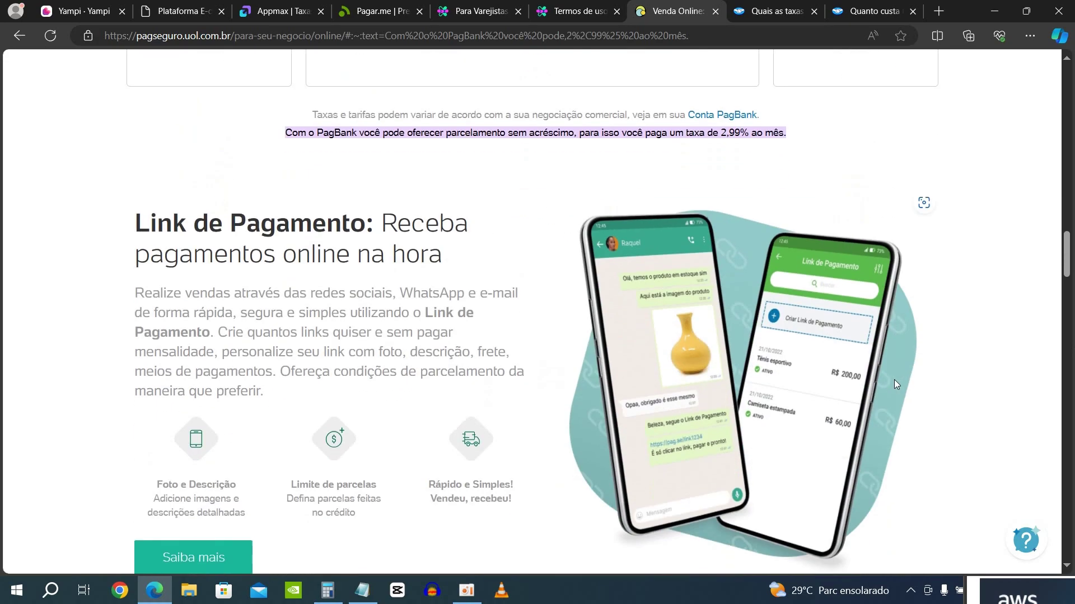
{"action": "scroll", "coordinate": [894, 384], "scroll_direction": "down", "scroll_amount": 12}
{"action": "scroll", "coordinate": [893, 384], "scroll_direction": "up", "scroll_amount": 6}
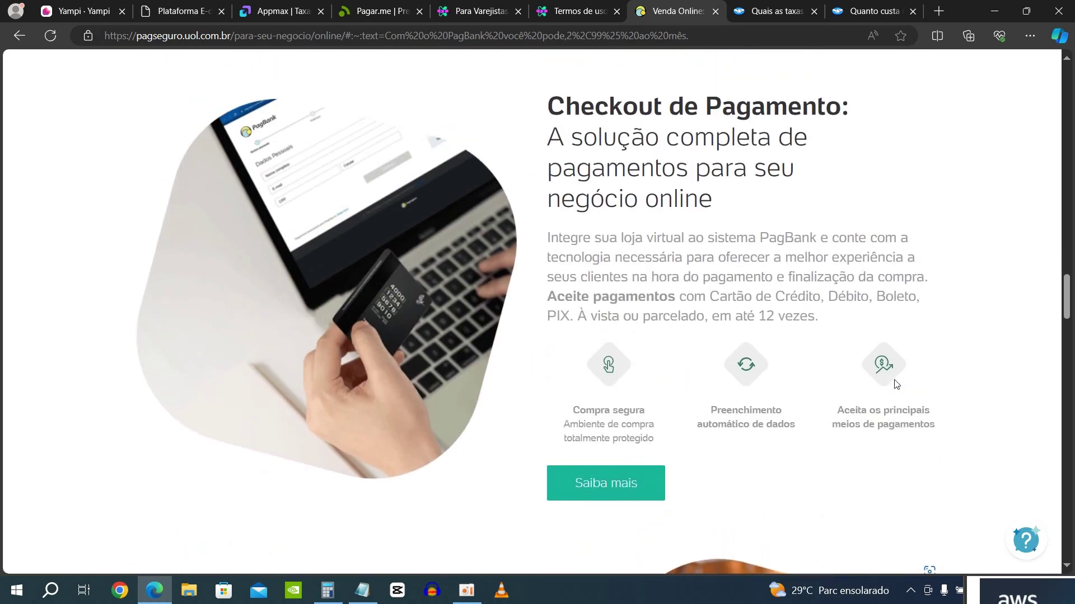
{"action": "scroll", "coordinate": [694, 397], "scroll_direction": "down", "scroll_amount": 10}
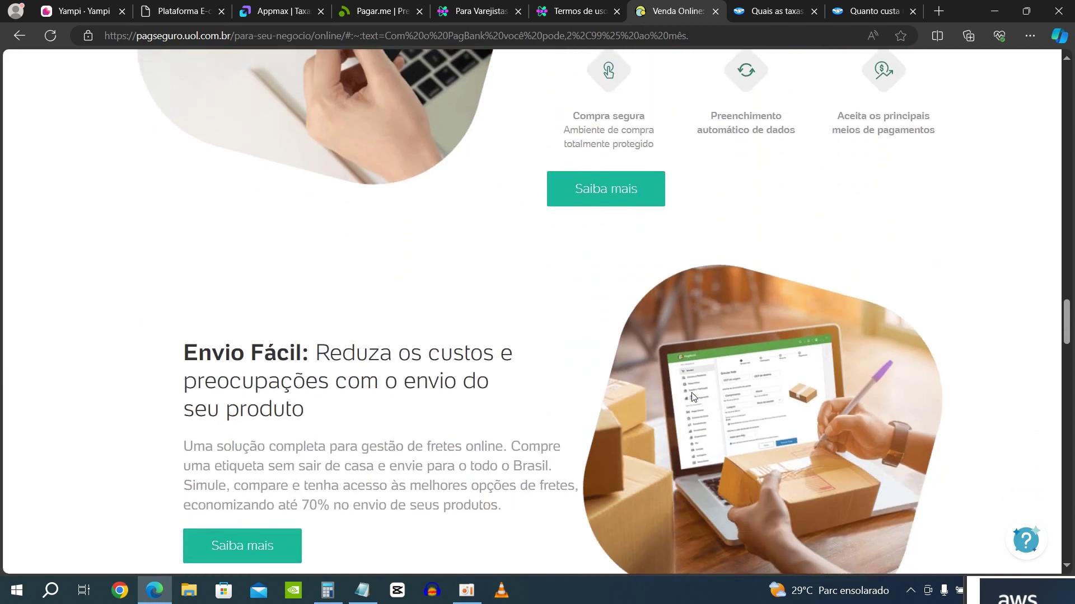
{"action": "scroll", "coordinate": [643, 327], "scroll_direction": "up", "scroll_amount": 15}
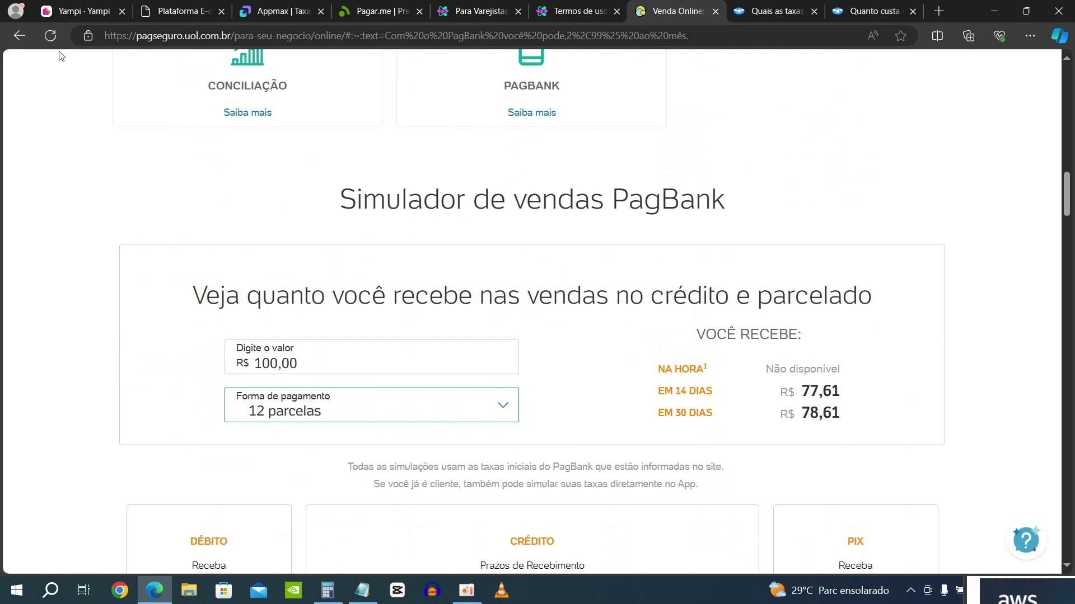
- Return to Yampi's payment settings and review the accepted payment methods, including Pix Parcelado
{"action": "left_click", "coordinate": [82, 12]}
{"action": "scroll", "coordinate": [953, 393], "scroll_direction": "down", "scroll_amount": 10}
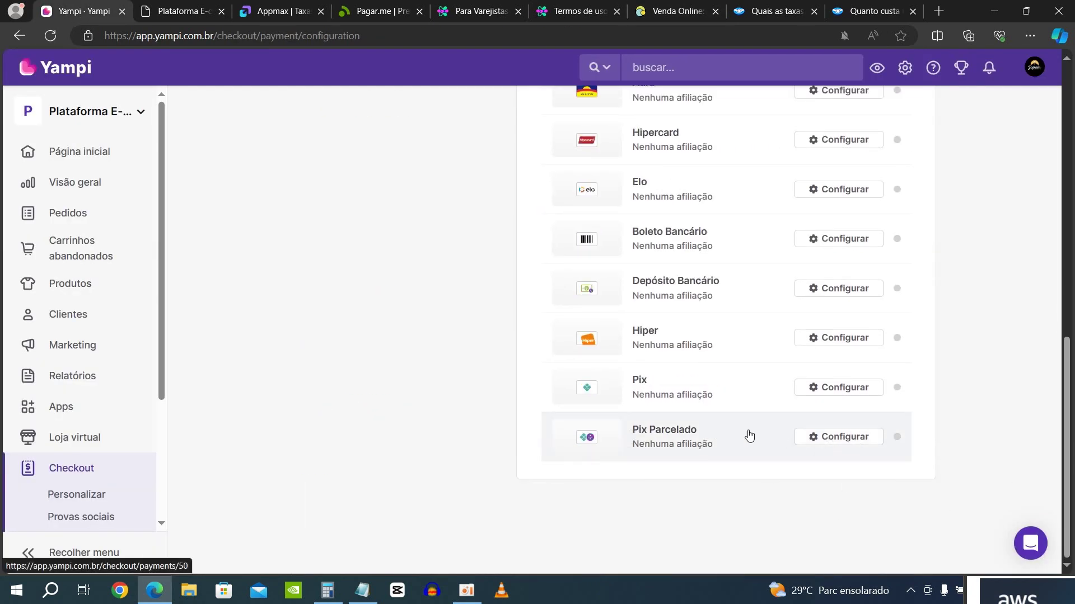
{"action": "scroll", "coordinate": [656, 380], "scroll_direction": "up", "scroll_amount": 10}
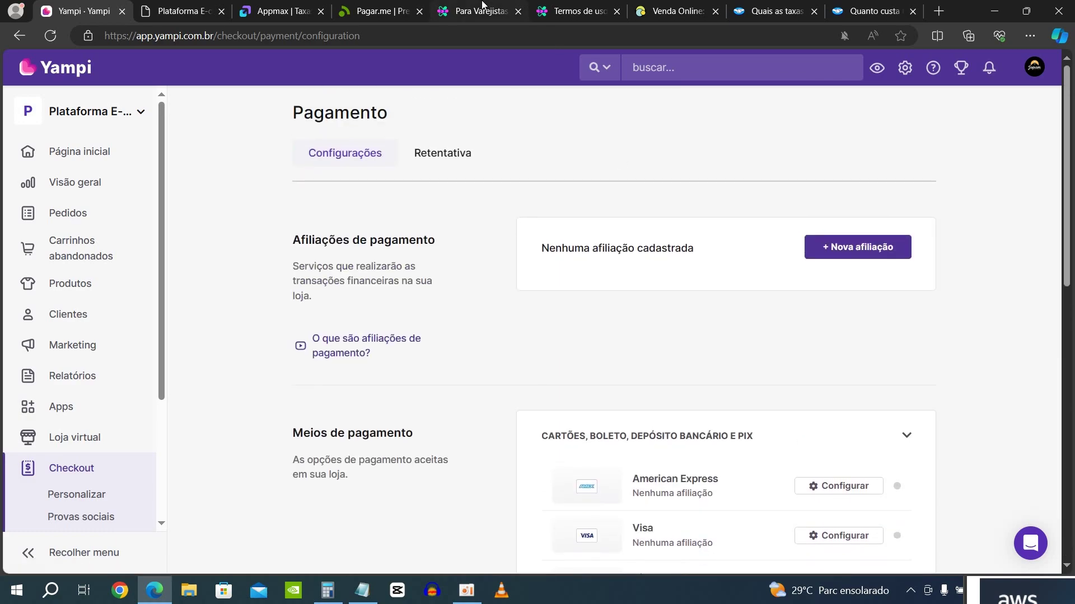
- Open Pagaleve's retailer page and highlight its headline about offering Pix Parcelado in an e-commerce
{"action": "left_click", "coordinate": [551, 11]}
{"action": "left_click", "coordinate": [464, 11]}
{"action": "scroll", "coordinate": [536, 445], "scroll_direction": "up", "scroll_amount": 10}
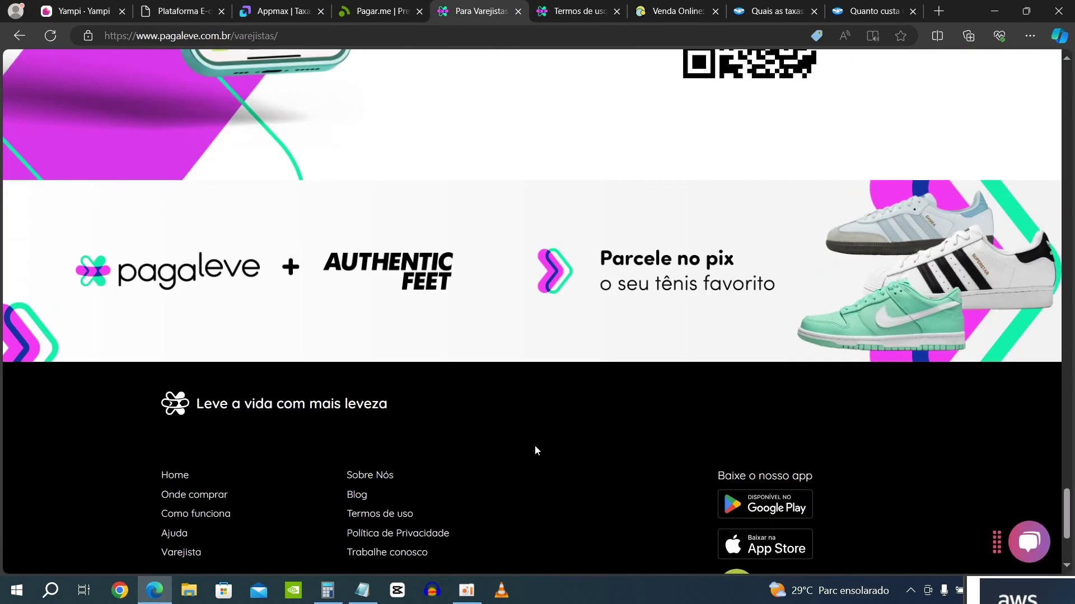
{"action": "scroll", "coordinate": [543, 438], "scroll_direction": "up", "scroll_amount": 15}
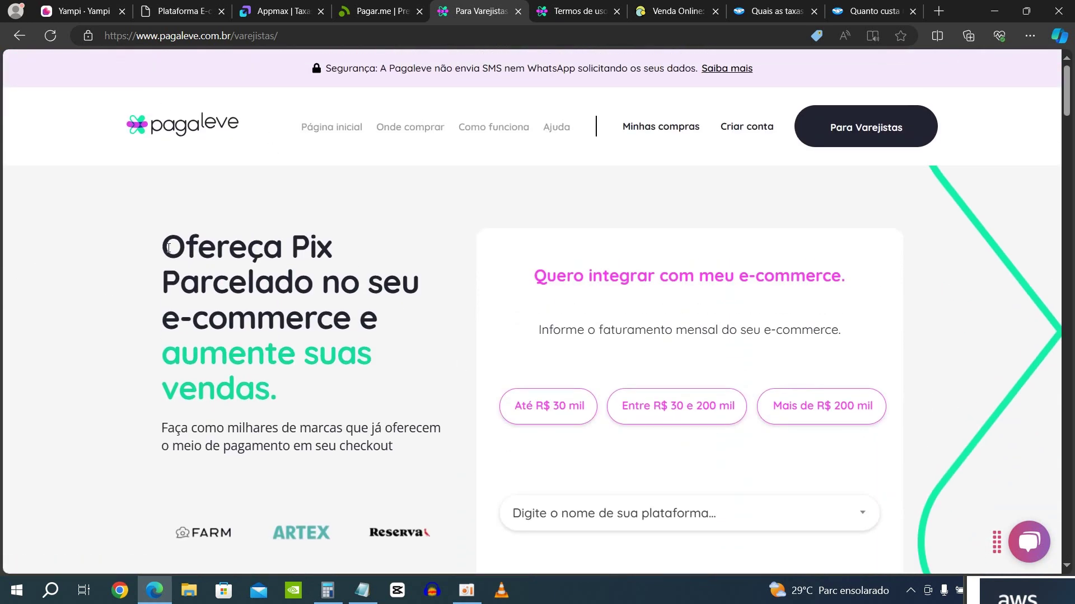
{"action": "left_click_drag", "start_coordinate": [169, 248], "coordinate": [308, 282]}
{"action": "left_click", "coordinate": [453, 330]}
- Check the platform options in Pagaleve's integration form without choosing one, and browse the page as far as its blog articles
{"action": "scroll", "coordinate": [454, 330], "scroll_direction": "down", "scroll_amount": 1}
{"action": "scroll", "coordinate": [454, 330], "scroll_direction": "up", "scroll_amount": 1}
{"action": "scroll", "coordinate": [621, 391], "scroll_direction": "down", "scroll_amount": 2}
{"action": "left_click", "coordinate": [688, 364]}
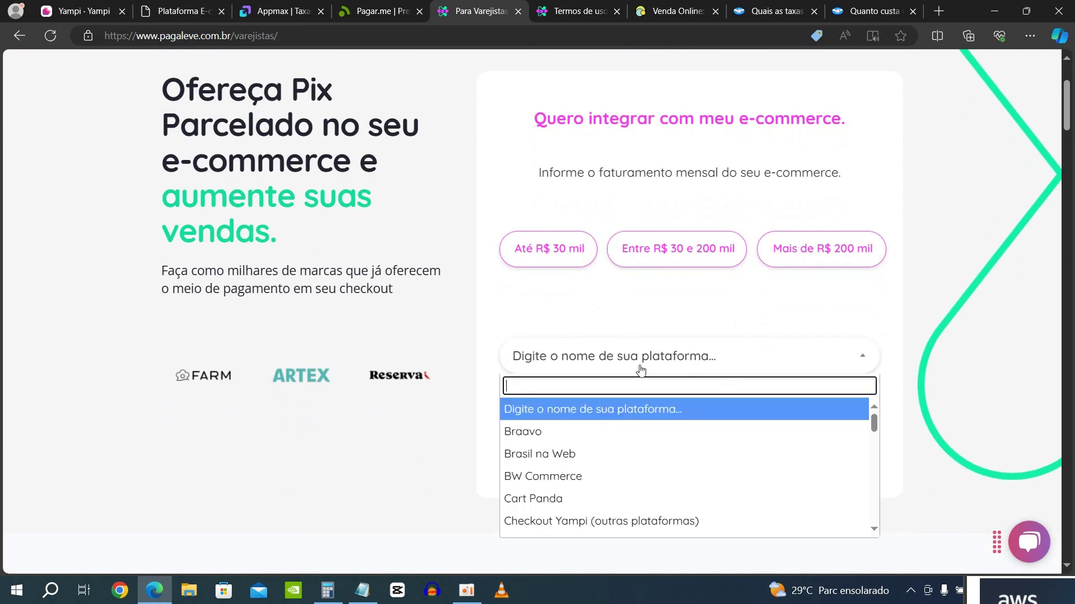
{"action": "left_click", "coordinate": [925, 368]}
{"action": "scroll", "coordinate": [834, 392], "scroll_direction": "down", "scroll_amount": 10}
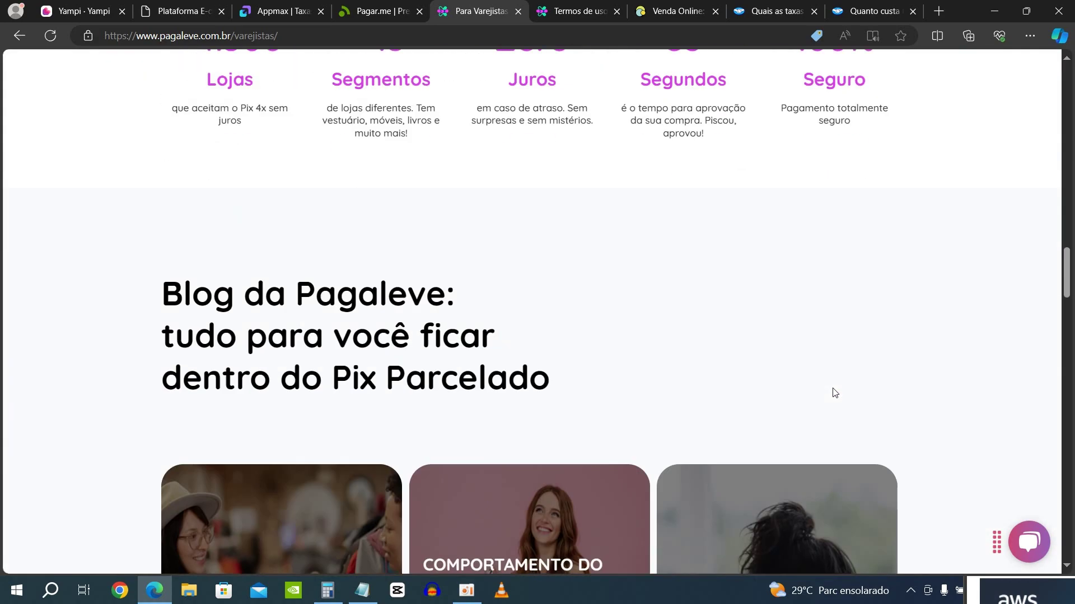
{"action": "scroll", "coordinate": [835, 393], "scroll_direction": "down", "scroll_amount": 4}
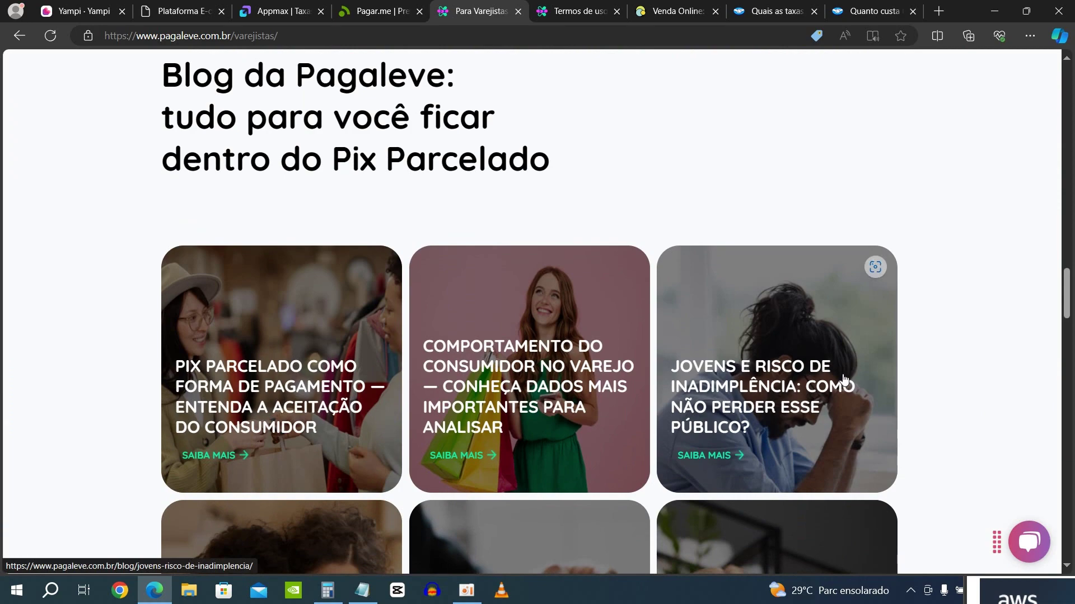
- Check the account creation option on PagBank's page, and review Pagaleve's retailer page through to its footer
{"action": "left_click", "coordinate": [675, 11]}
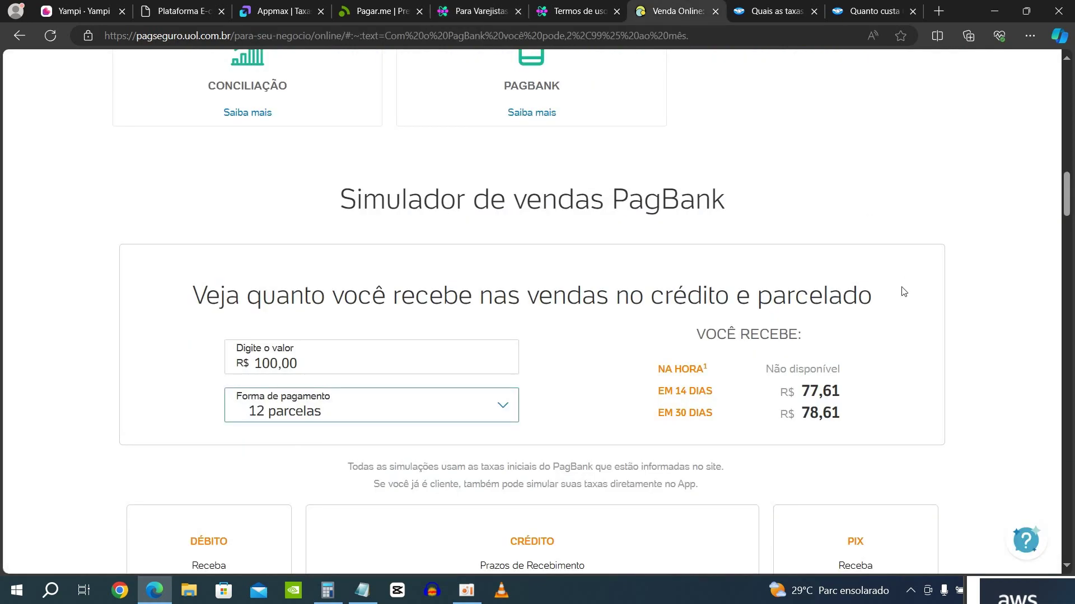
{"action": "scroll", "coordinate": [903, 291], "scroll_direction": "up", "scroll_amount": 15}
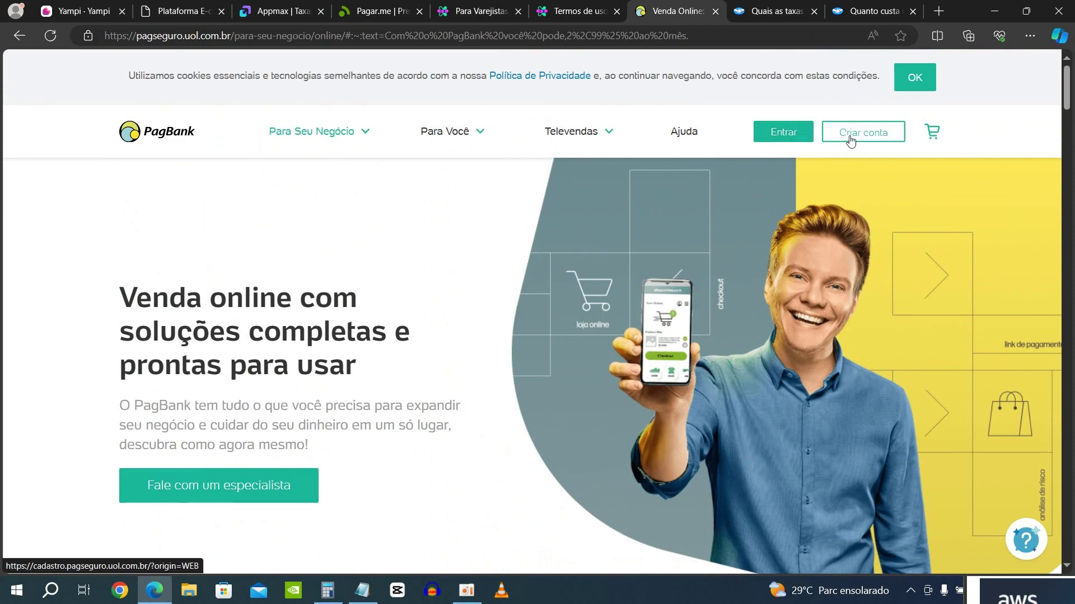
{"action": "left_click", "coordinate": [516, 10]}
{"action": "scroll", "coordinate": [715, 340], "scroll_direction": "down", "scroll_amount": 15}
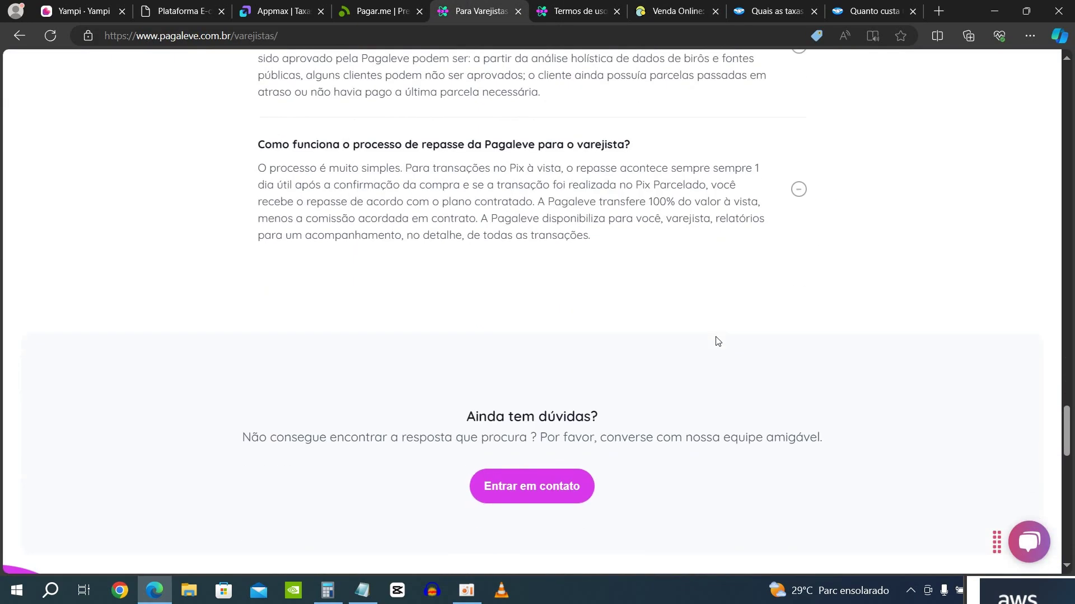
{"action": "scroll", "coordinate": [718, 341], "scroll_direction": "down", "scroll_amount": 10}
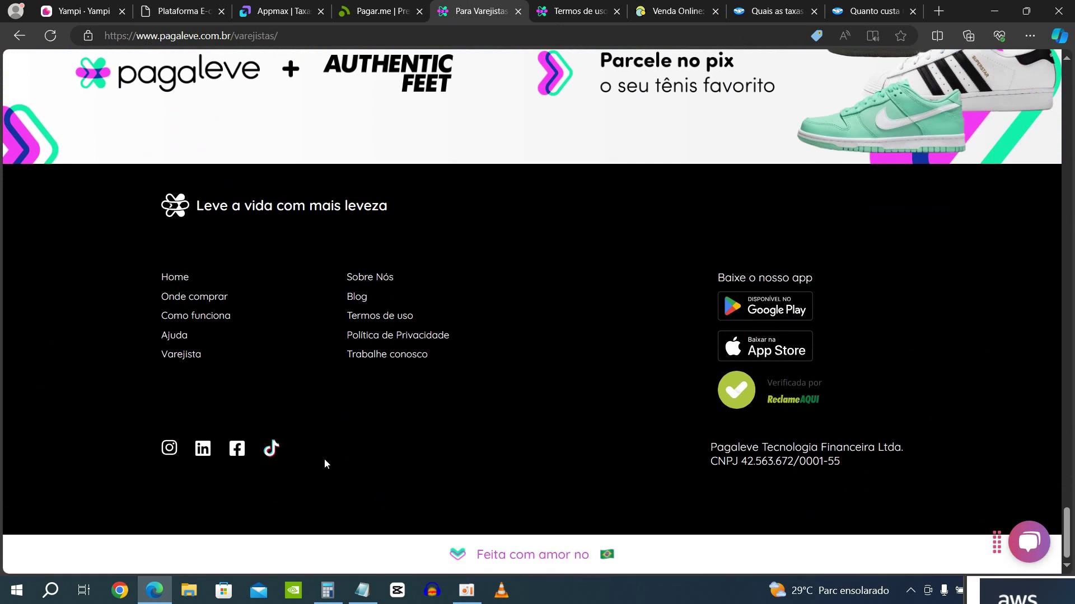
- Open Pagaleve's terms of use and review the annex on interest-free Pix Parcelado in biweekly installments, through its convenience fee table
{"action": "left_click", "coordinate": [364, 317]}
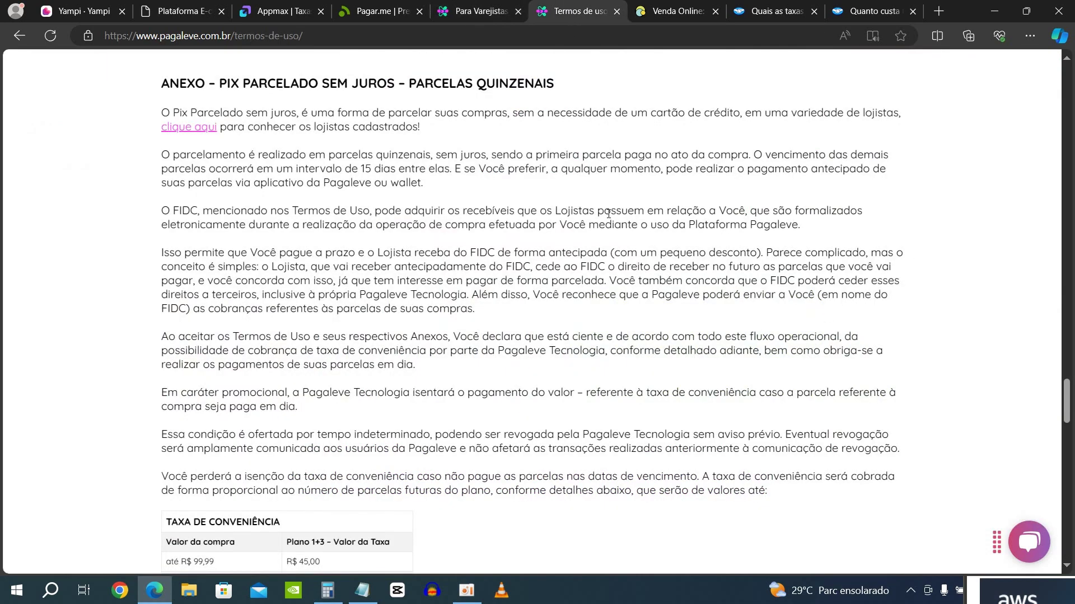
{"action": "scroll", "coordinate": [530, 375], "scroll_direction": "up", "scroll_amount": 3}
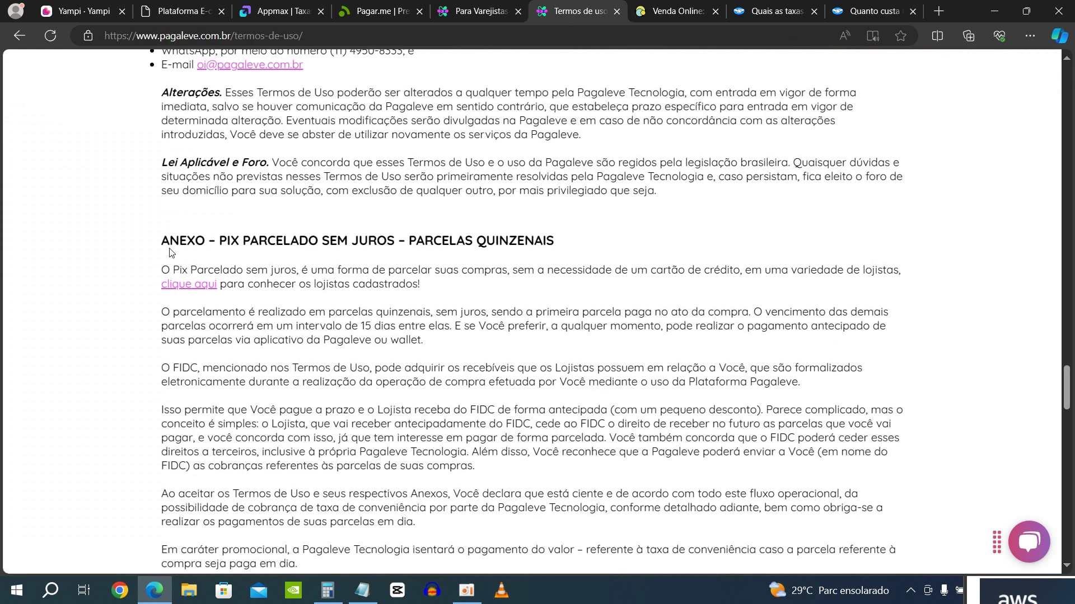
{"action": "left_click_drag", "start_coordinate": [153, 240], "coordinate": [528, 246]}
{"action": "left_click", "coordinate": [574, 284]}
{"action": "scroll", "coordinate": [571, 403], "scroll_direction": "down", "scroll_amount": 3}
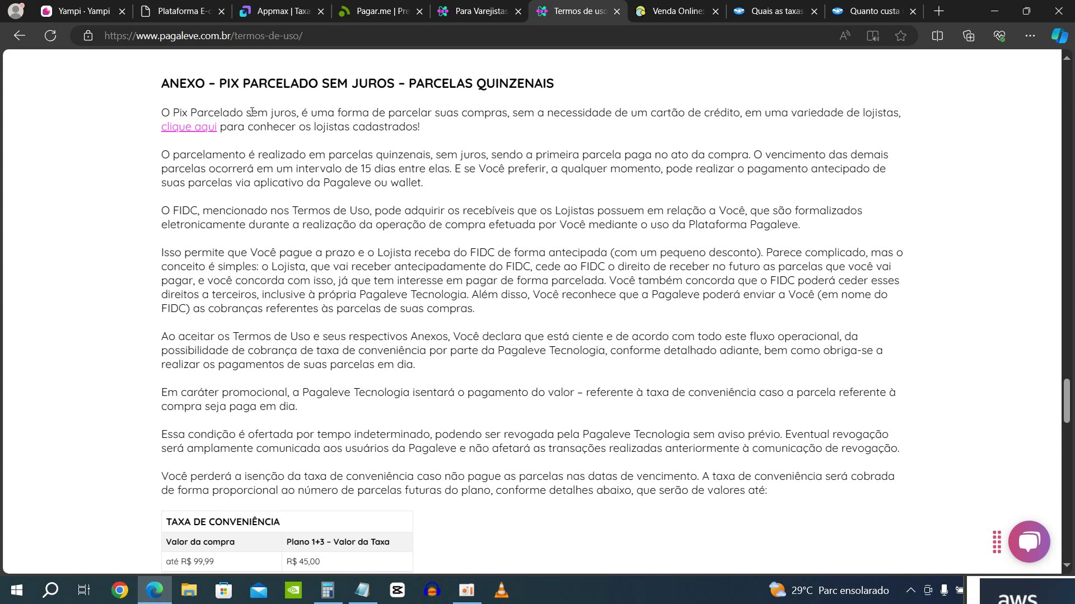
{"action": "double_click", "coordinate": [252, 112]}
{"action": "left_click", "coordinate": [422, 137]}
{"action": "scroll", "coordinate": [533, 312], "scroll_direction": "down", "scroll_amount": 5}
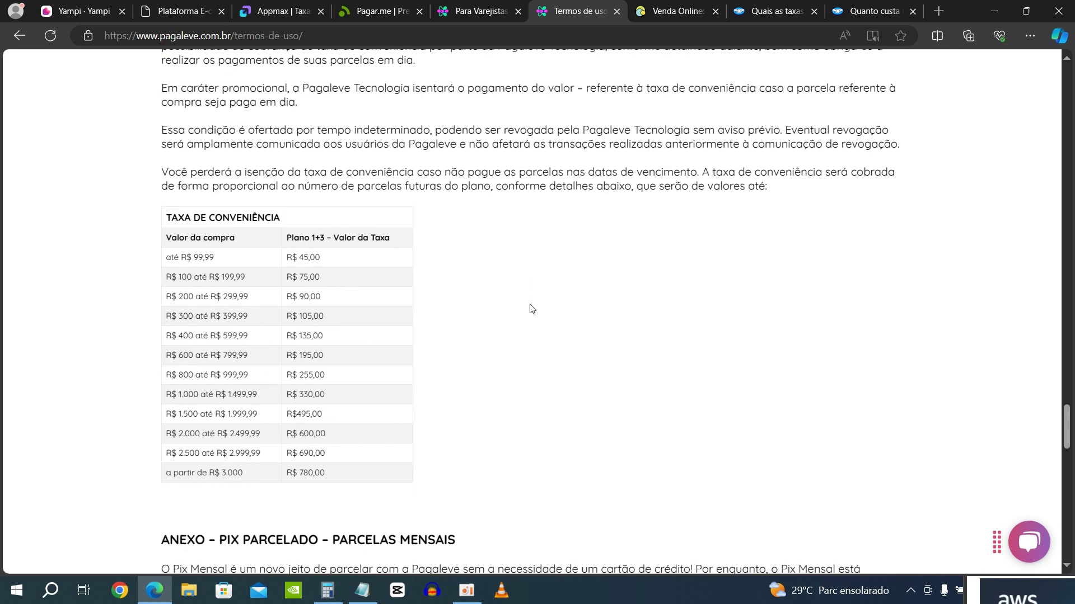
- Highlight the FIDC paragraph's wording about acquiring retailers' receivables in the biweekly installments annex
{"action": "scroll", "coordinate": [531, 308], "scroll_direction": "up", "scroll_amount": 5}
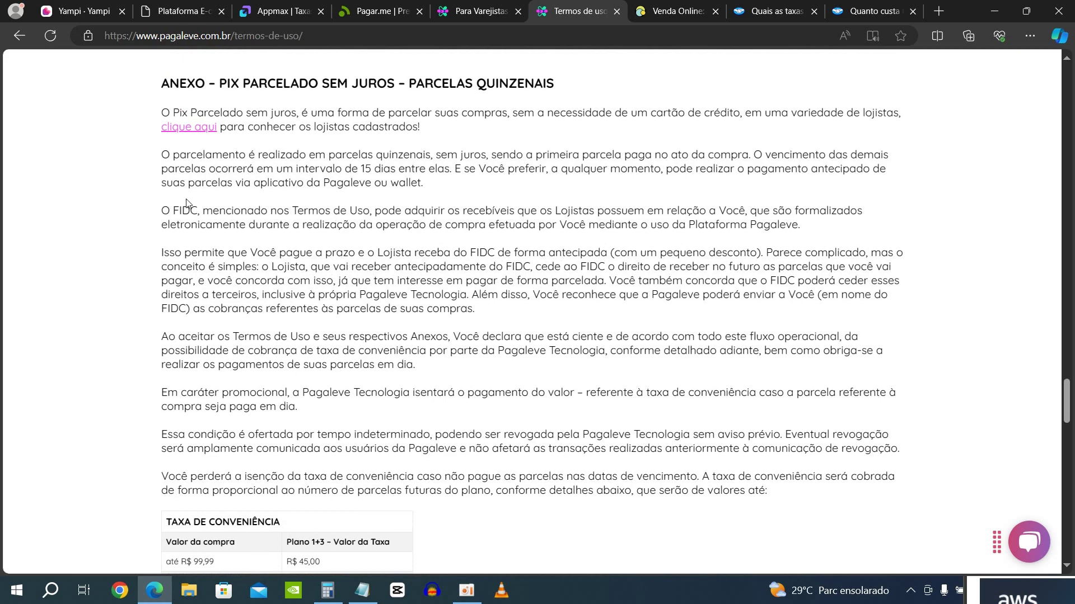
{"action": "double_click", "coordinate": [185, 211]}
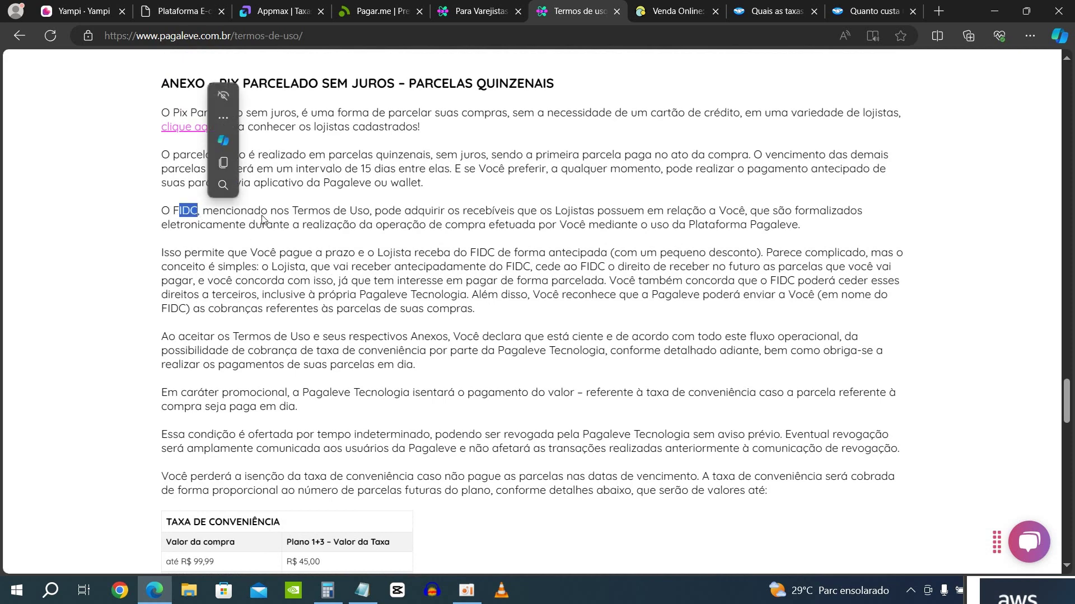
{"action": "left_click_drag", "start_coordinate": [260, 211], "coordinate": [327, 209]}
{"action": "left_click_drag", "start_coordinate": [425, 211], "coordinate": [588, 215]}
{"action": "scroll", "coordinate": [614, 307], "scroll_direction": "down", "scroll_amount": 5}
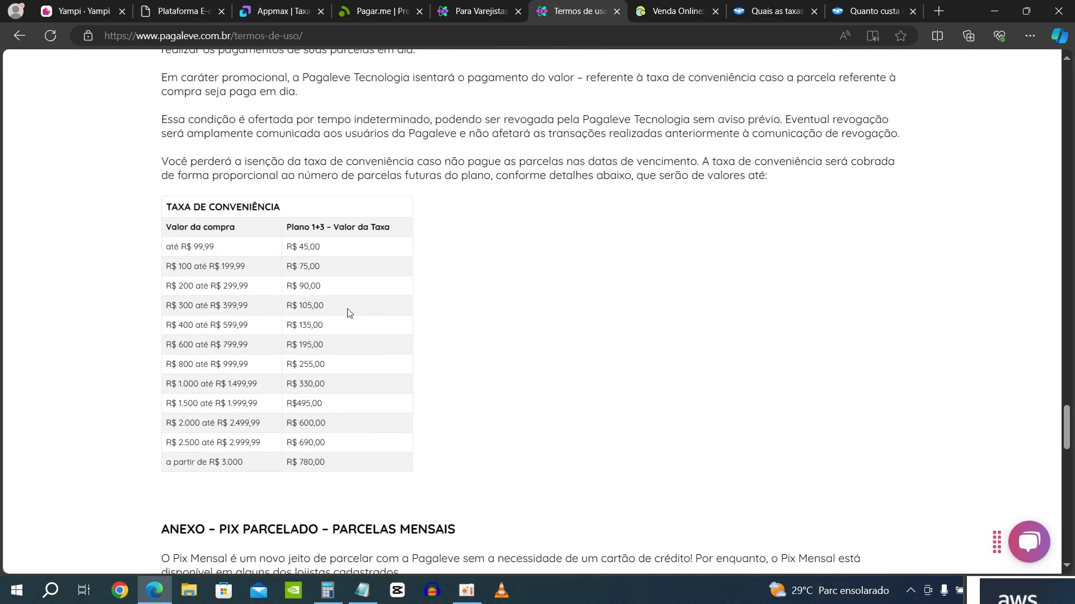
- Return to the biweekly annex's heading and examine its convenience fee for purchases up to R$ 99,99
{"action": "scroll", "coordinate": [216, 269], "scroll_direction": "down", "scroll_amount": 15}
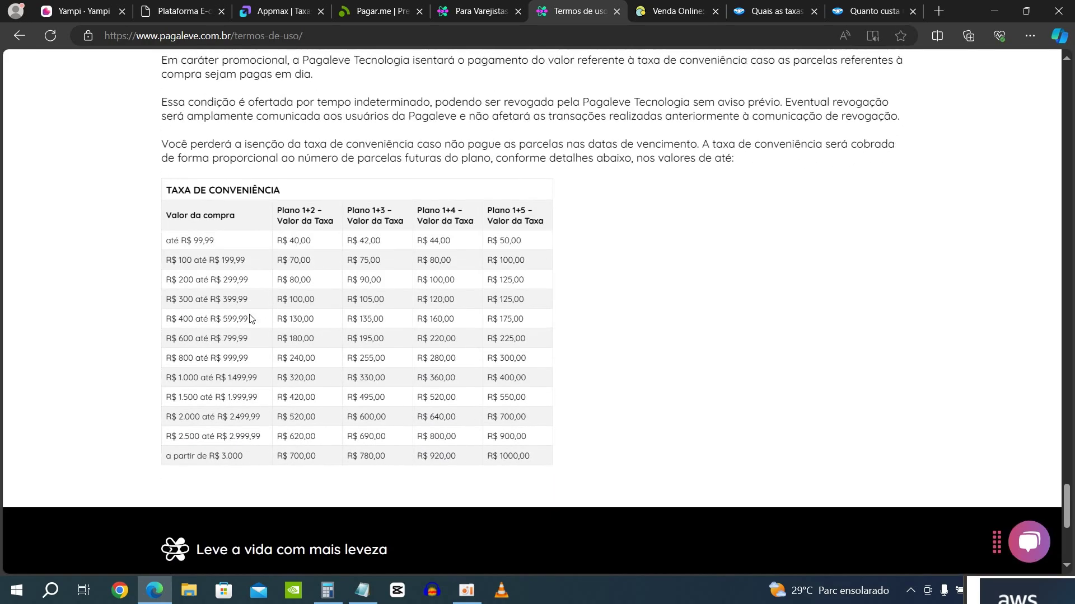
{"action": "scroll", "coordinate": [250, 319], "scroll_direction": "up", "scroll_amount": 5}
{"action": "scroll", "coordinate": [250, 318], "scroll_direction": "up", "scroll_amount": 18}
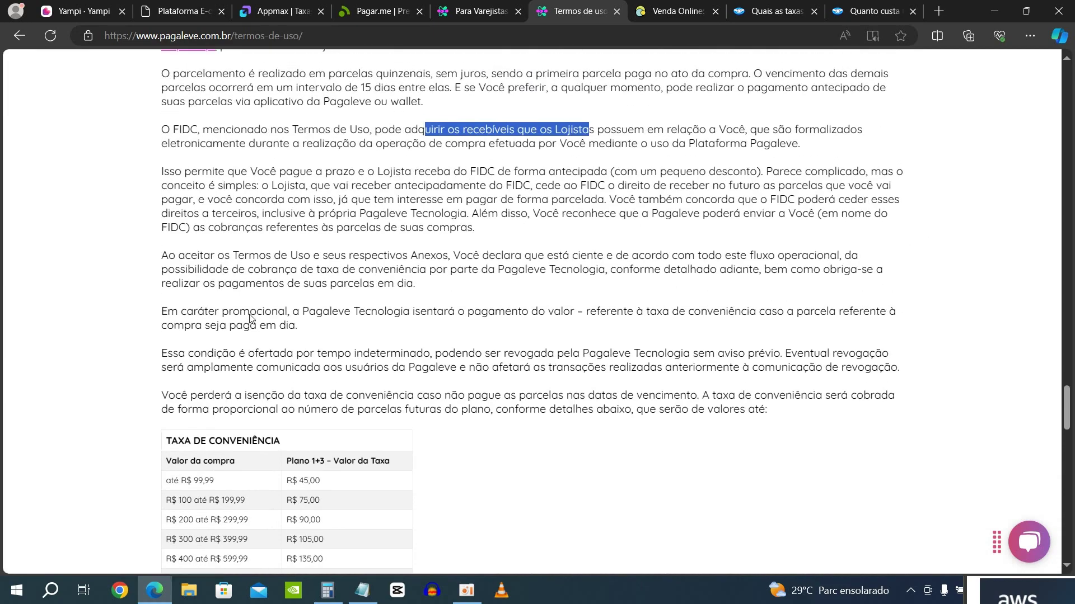
{"action": "left_click_drag", "start_coordinate": [258, 242], "coordinate": [387, 242]}
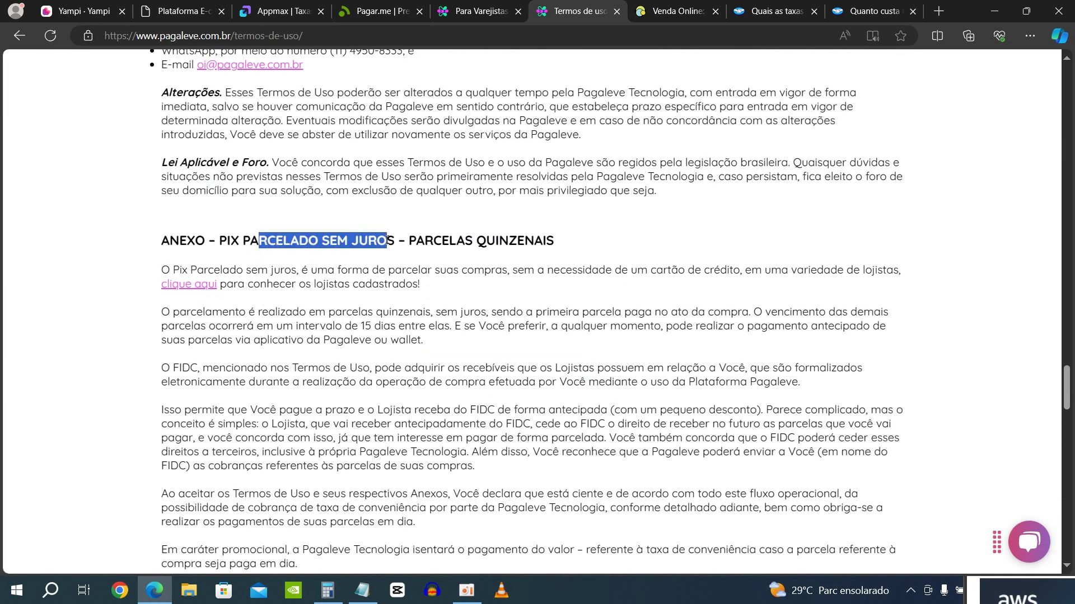
{"action": "scroll", "coordinate": [417, 342], "scroll_direction": "down", "scroll_amount": 1}
{"action": "scroll", "coordinate": [417, 343], "scroll_direction": "down", "scroll_amount": 7}
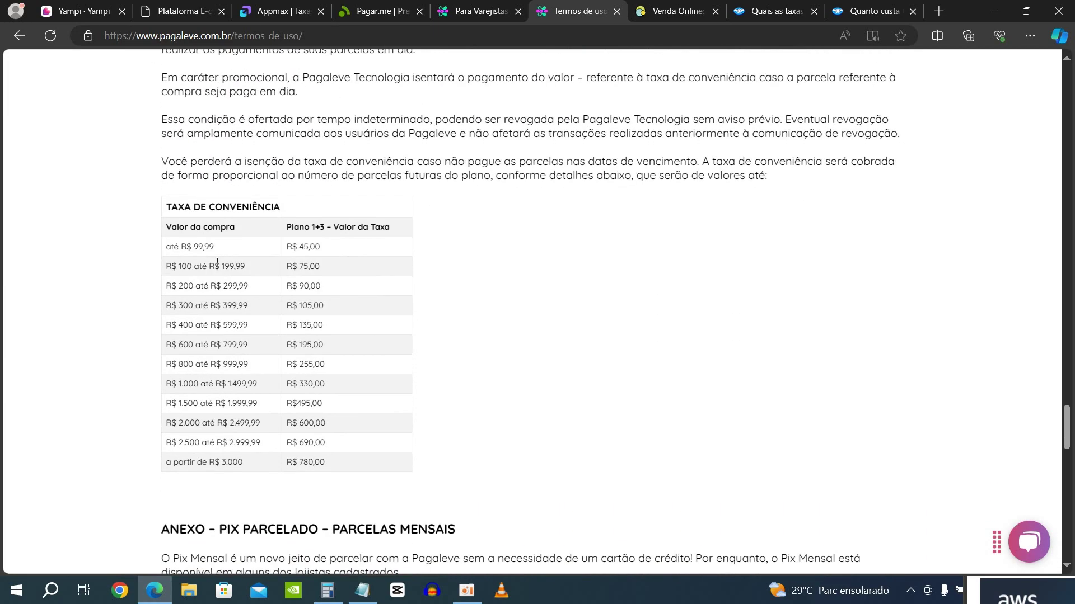
{"action": "left_click_drag", "start_coordinate": [163, 247], "coordinate": [222, 250]}
{"action": "left_click_drag", "start_coordinate": [321, 247], "coordinate": [304, 247]}
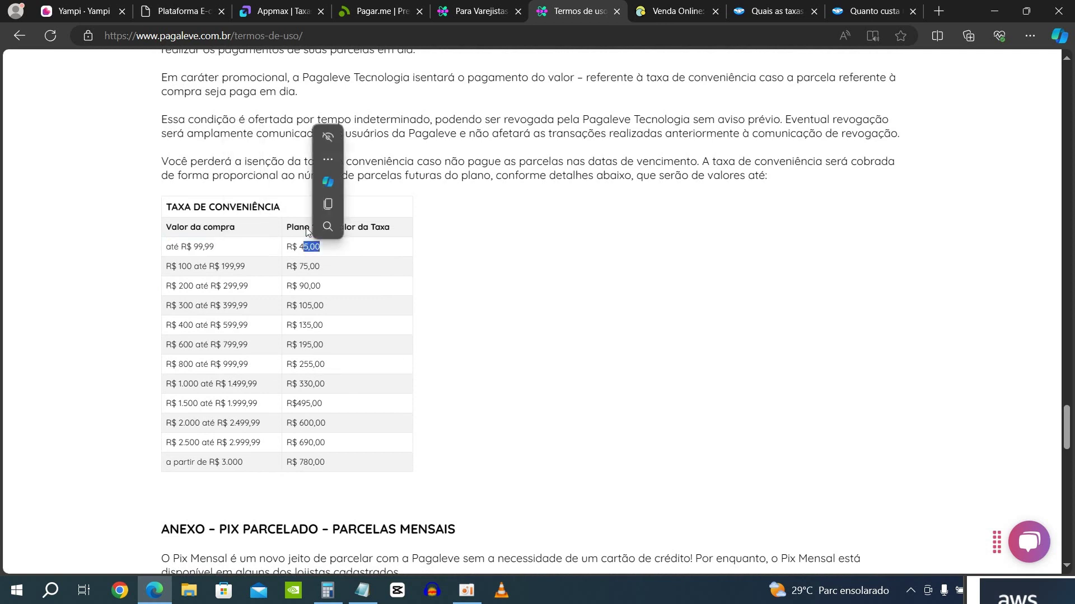
{"action": "left_click", "coordinate": [454, 279]}
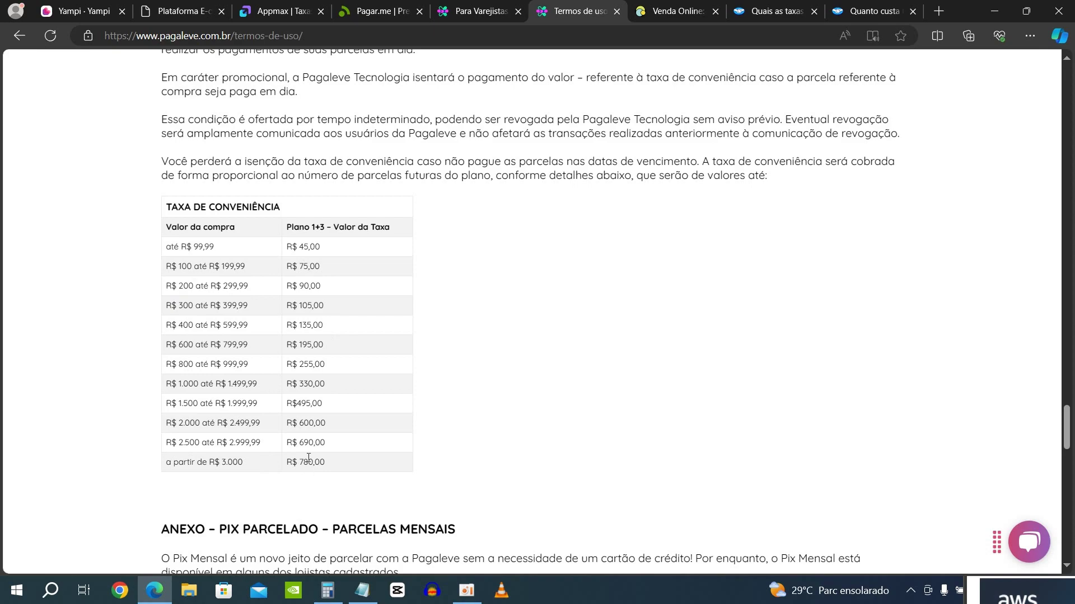
- Review the monthly installments annex and examine the 1+5 plan's convenience fee for purchases up to R$ 99,99
{"action": "scroll", "coordinate": [505, 419], "scroll_direction": "down", "scroll_amount": 8}
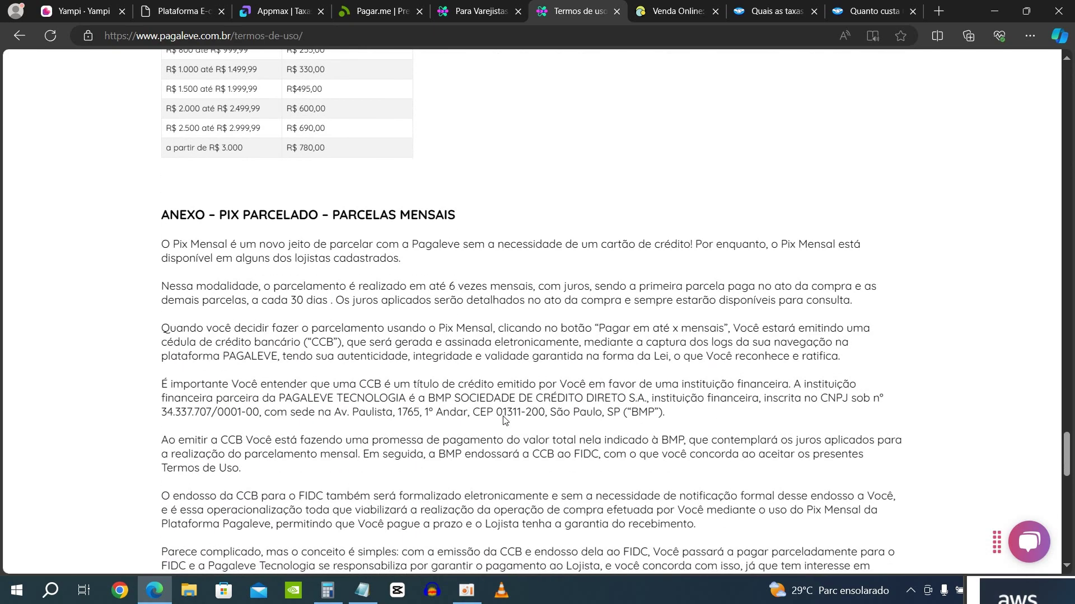
{"action": "scroll", "coordinate": [439, 145], "scroll_direction": "down", "scroll_amount": 8}
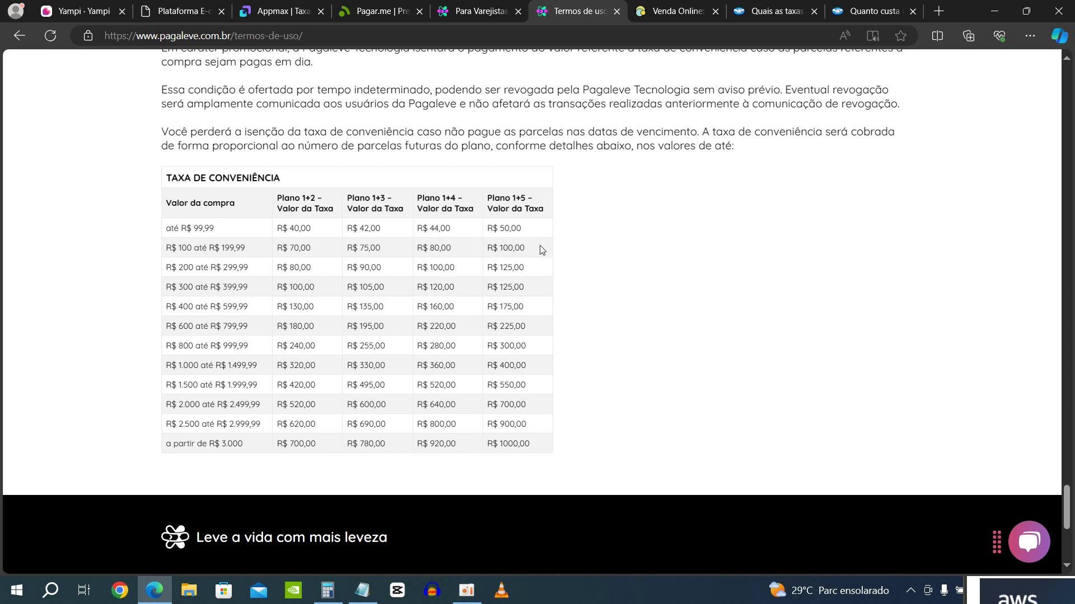
{"action": "left_click_drag", "start_coordinate": [526, 230], "coordinate": [505, 229]}
{"action": "left_click_drag", "start_coordinate": [228, 231], "coordinate": [192, 229]}
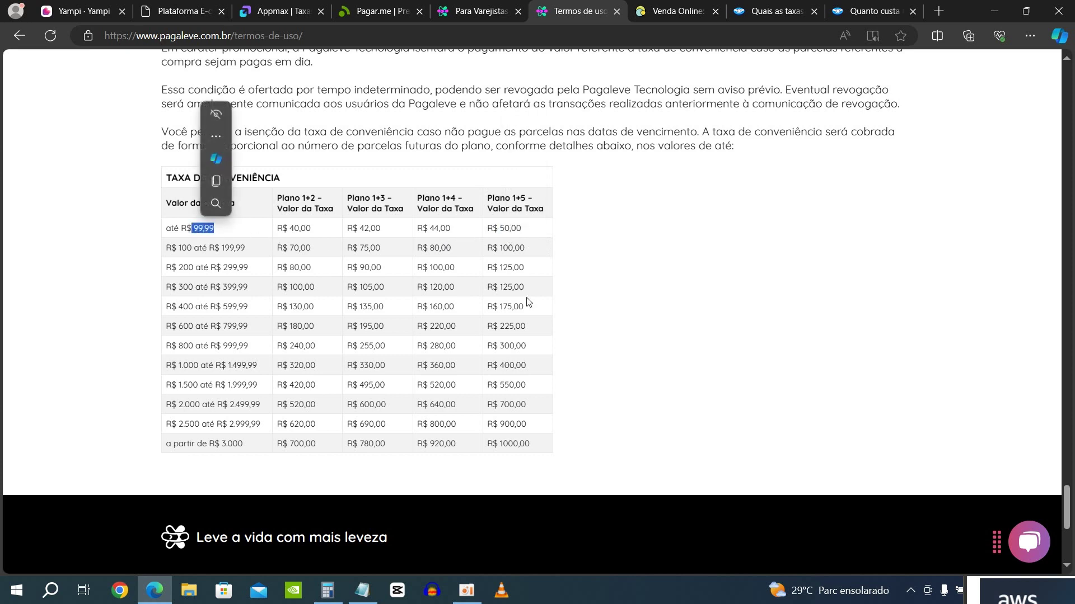
{"action": "left_click", "coordinate": [705, 320]}
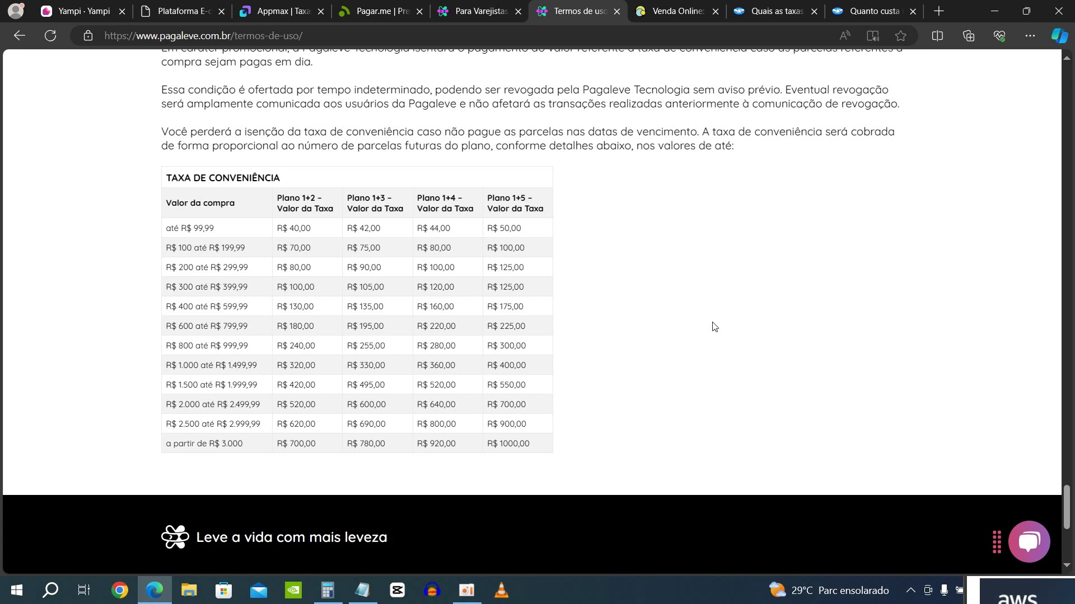
{"action": "scroll", "coordinate": [711, 324], "scroll_direction": "down", "scroll_amount": 3}
{"action": "scroll", "coordinate": [711, 325], "scroll_direction": "up", "scroll_amount": 10}
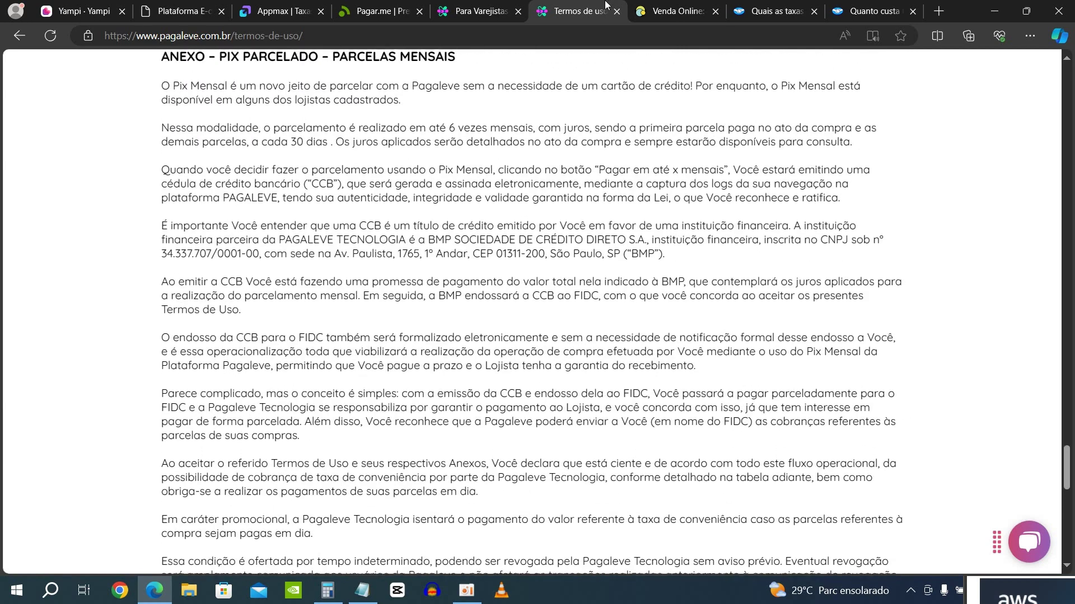
- Switch to Pagar.me's offer page and compare the installment credit rates for 12x, 10x and 1x
{"action": "left_click", "coordinate": [367, 12]}
{"action": "scroll", "coordinate": [633, 341], "scroll_direction": "up", "scroll_amount": 3}
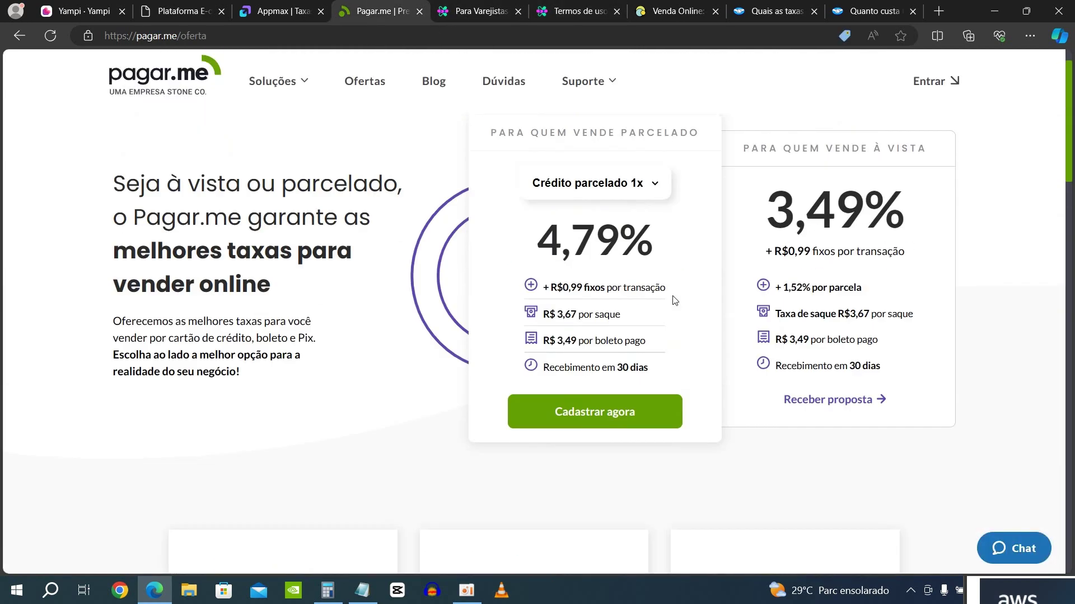
{"action": "scroll", "coordinate": [675, 301], "scroll_direction": "up", "scroll_amount": 1}
{"action": "left_click", "coordinate": [644, 232]}
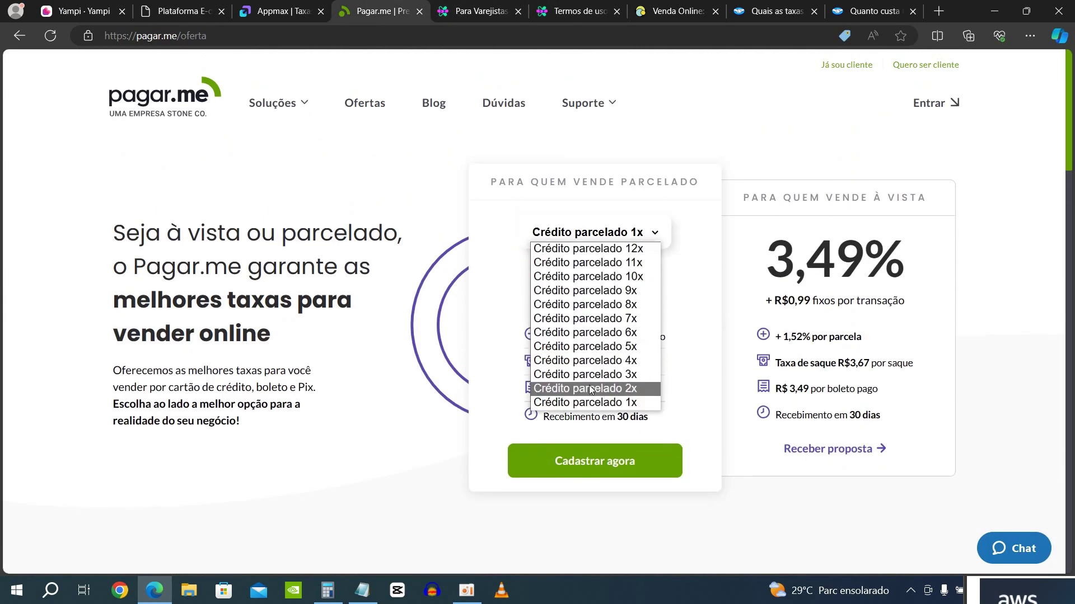
{"action": "left_click", "coordinate": [619, 248]}
{"action": "left_click", "coordinate": [648, 246]}
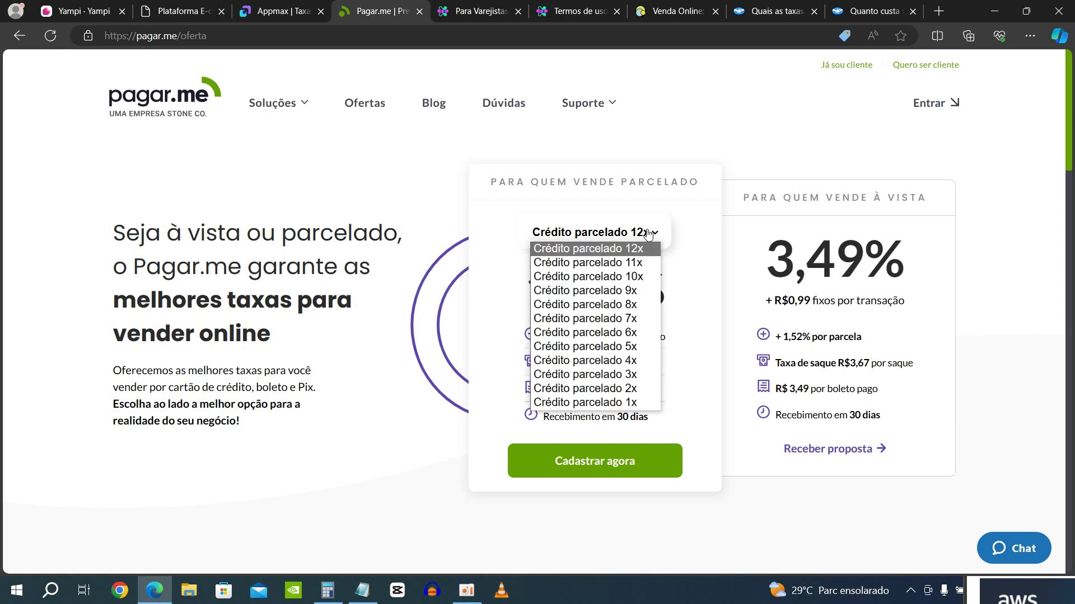
{"action": "left_click", "coordinate": [610, 277]}
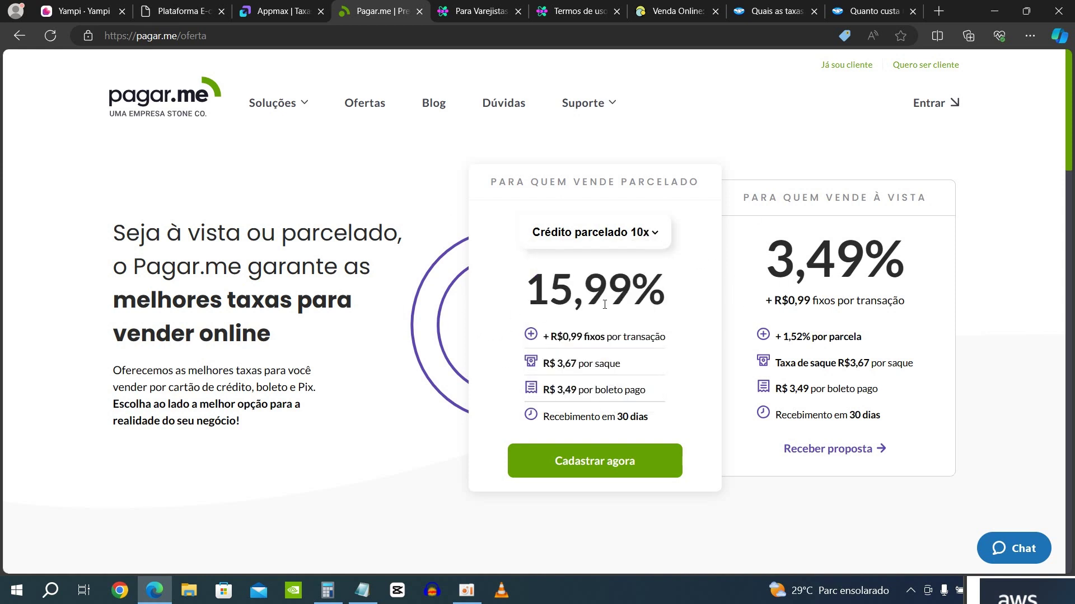
{"action": "left_click", "coordinate": [649, 238]}
{"action": "left_click", "coordinate": [614, 403]}
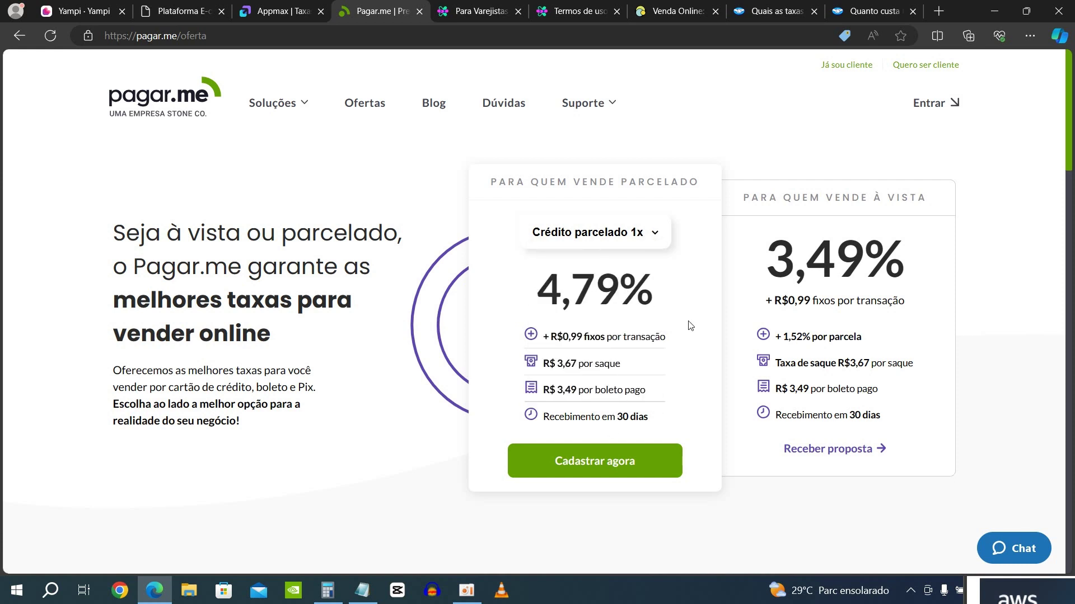
- Select Crédito parcelado 12x and highlight its percentage rate and fixed fee per transaction
{"action": "left_click", "coordinate": [637, 232]}
{"action": "left_click", "coordinate": [638, 249]}
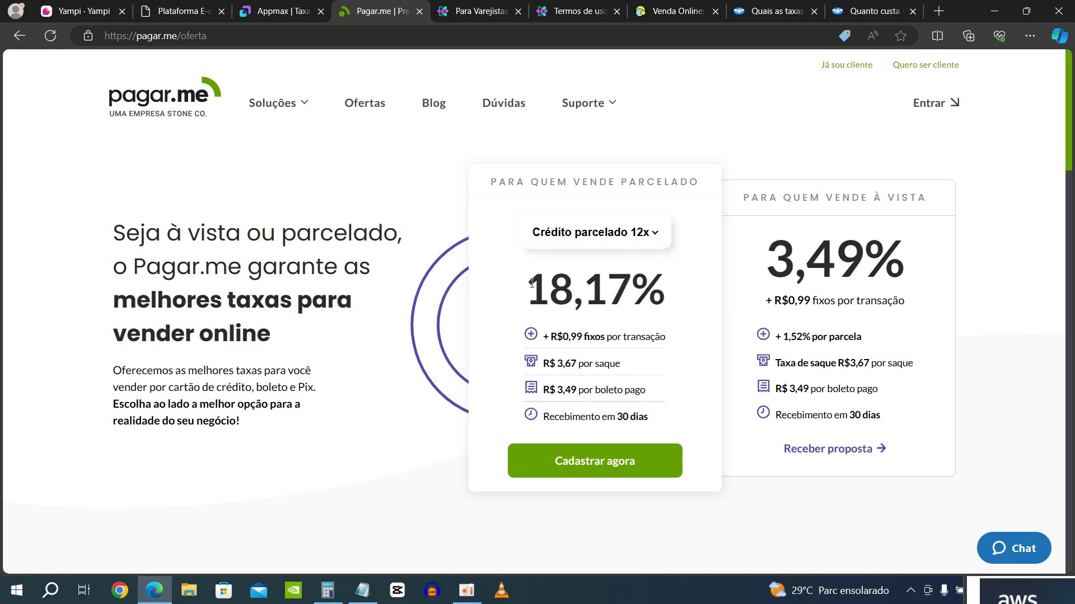
{"action": "left_click_drag", "start_coordinate": [525, 288], "coordinate": [670, 297]}
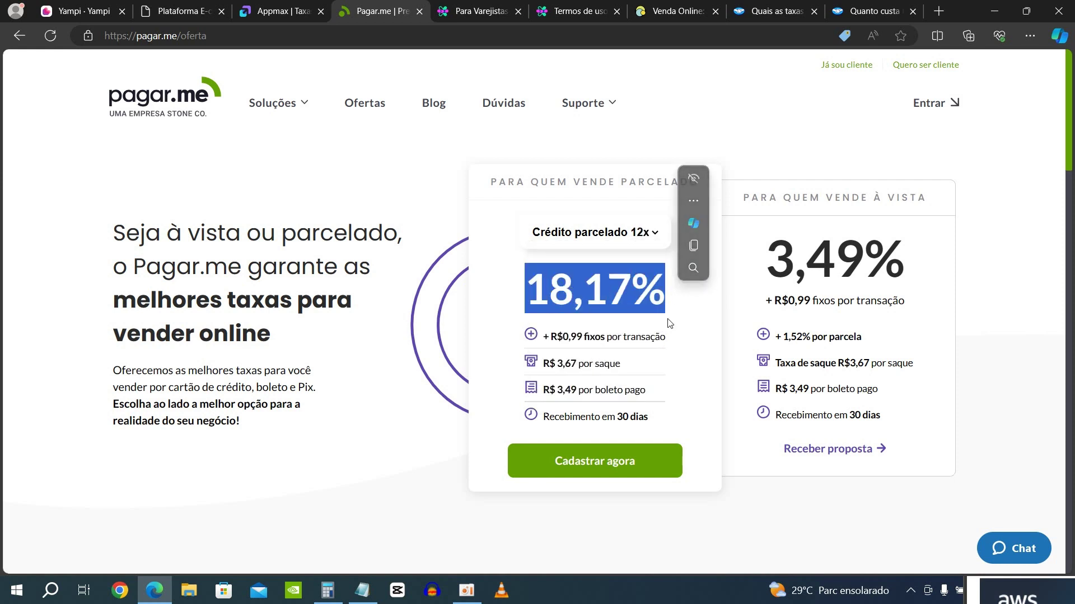
{"action": "left_click", "coordinate": [694, 379]}
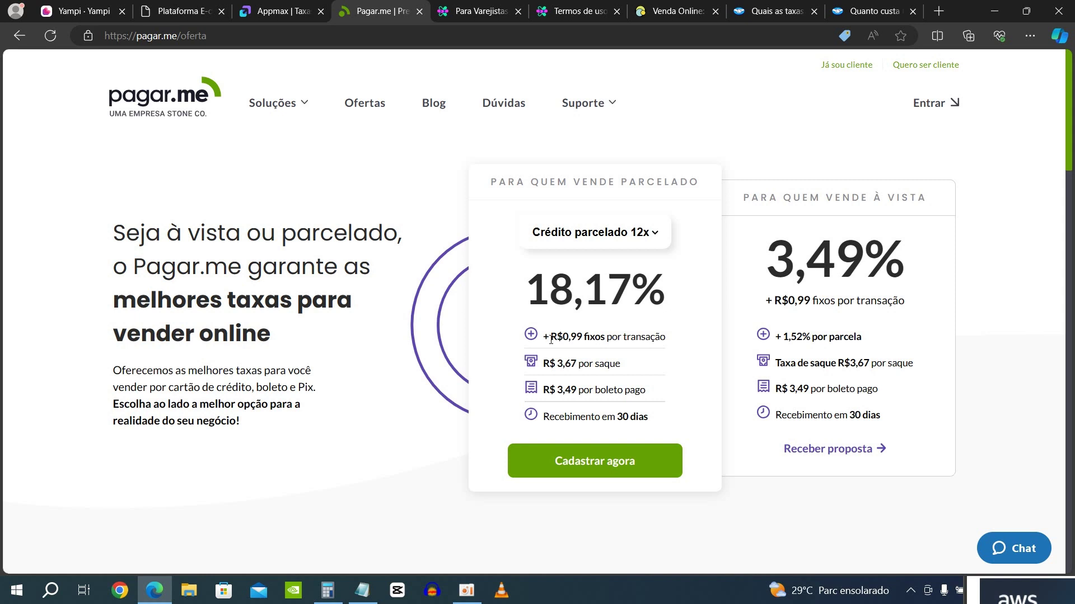
{"action": "left_click_drag", "start_coordinate": [551, 339], "coordinate": [581, 339]}
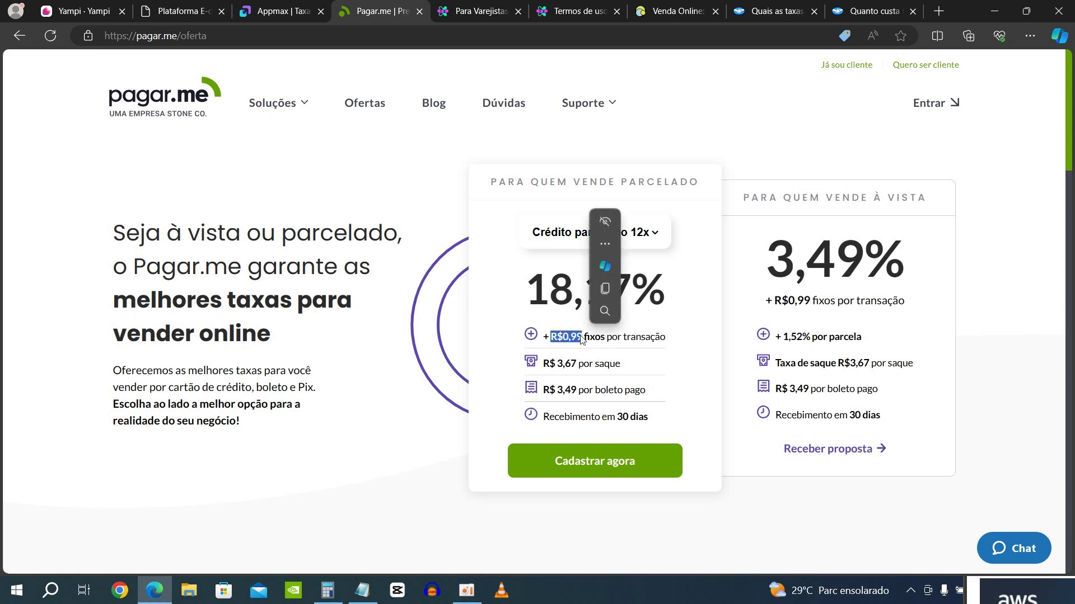
{"action": "left_click", "coordinate": [669, 343]}
- Highlight the withdrawal fee and the paid boleto fee in Pagar.me's installment sales plan
{"action": "scroll", "coordinate": [671, 343], "scroll_direction": "down", "scroll_amount": 1}
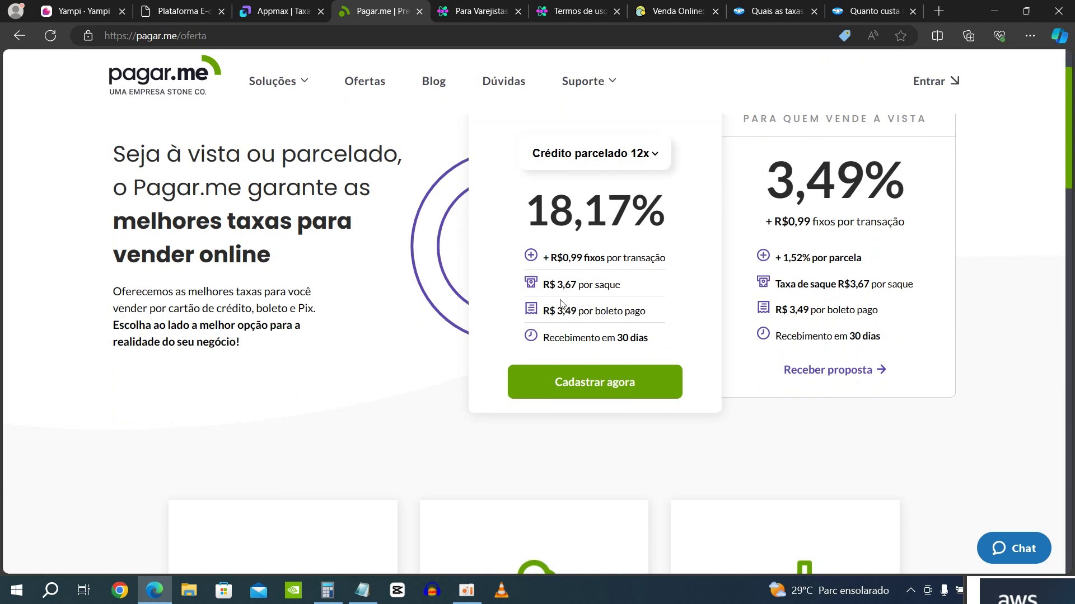
{"action": "left_click_drag", "start_coordinate": [532, 288], "coordinate": [614, 287]}
{"action": "left_click_drag", "start_coordinate": [551, 286], "coordinate": [571, 314]}
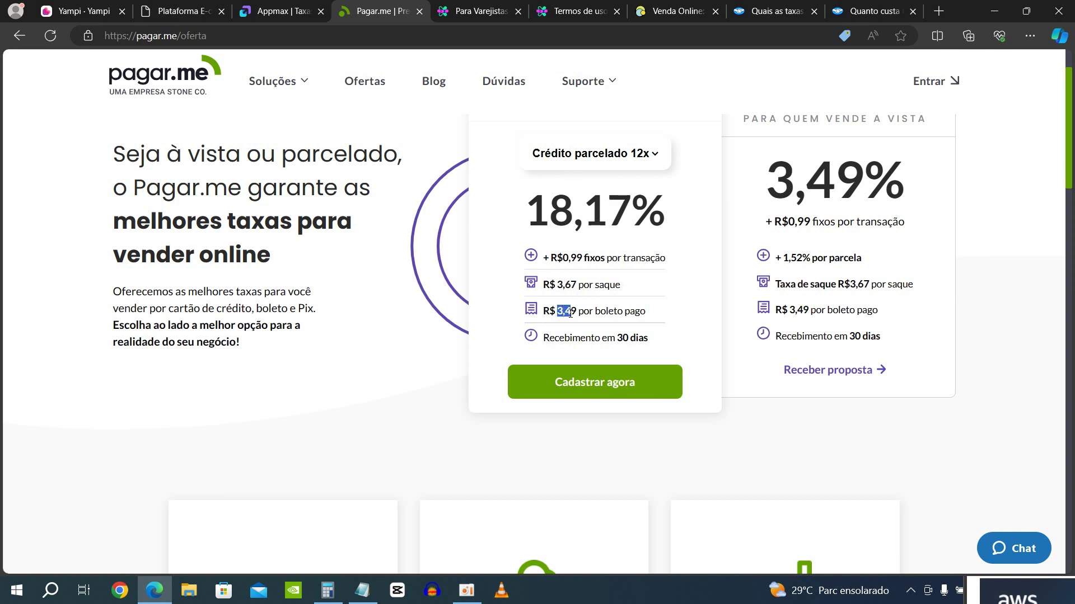
{"action": "left_click", "coordinate": [697, 326]}
{"action": "scroll", "coordinate": [796, 340], "scroll_direction": "up", "scroll_amount": 2}
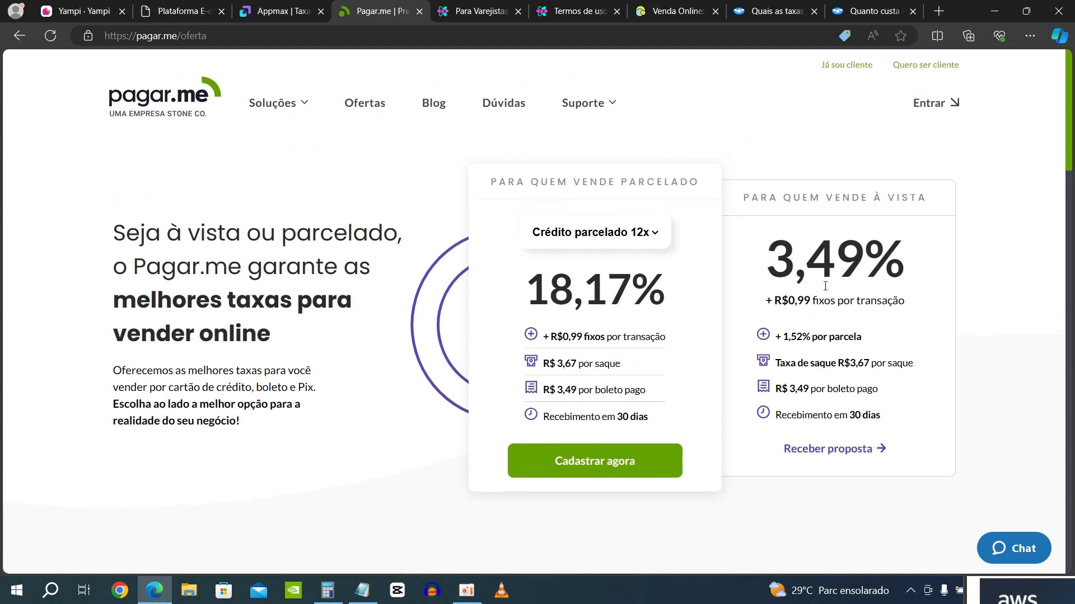
- Highlight the rate, fixed transaction fee, per-installment charge and boleto fee in Pagar.me's plan for upfront sales
{"action": "left_click_drag", "start_coordinate": [759, 257], "coordinate": [931, 254]}
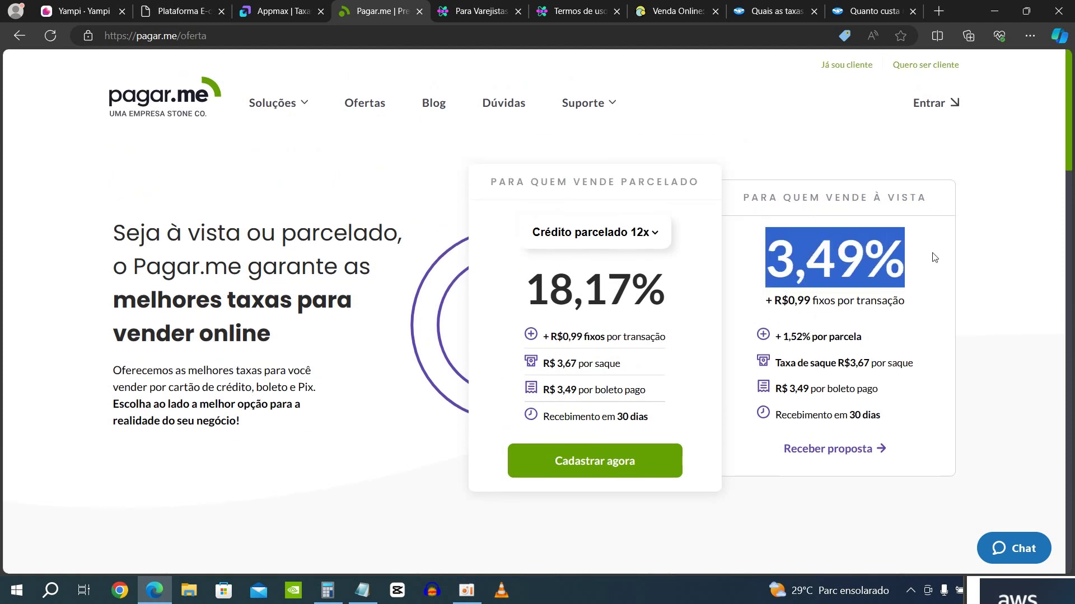
{"action": "left_click_drag", "start_coordinate": [782, 300], "coordinate": [821, 302]}
{"action": "left_click", "coordinate": [855, 307]}
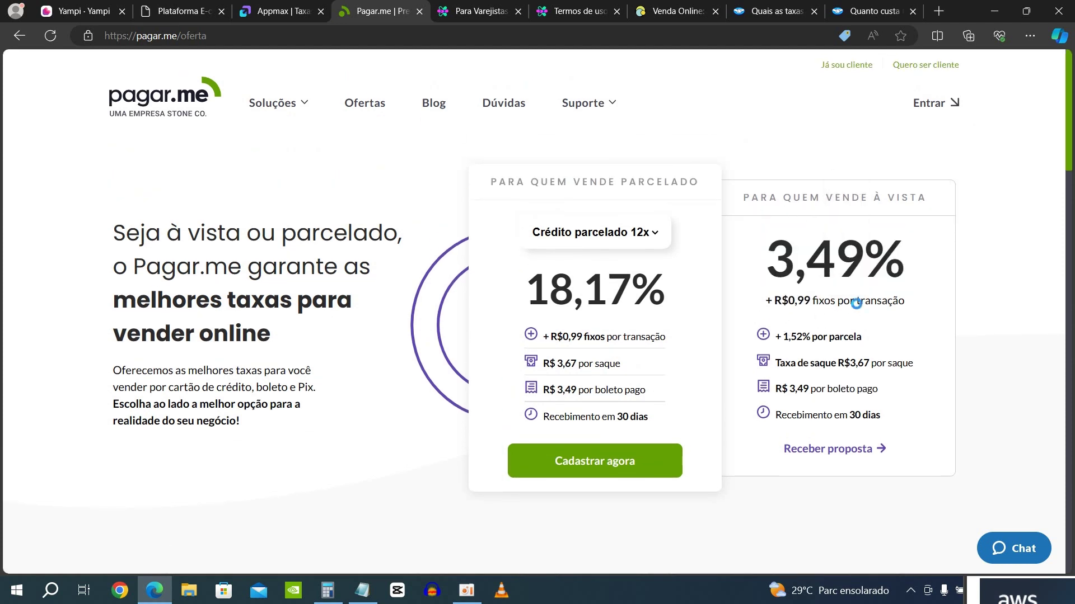
{"action": "left_click_drag", "start_coordinate": [783, 337], "coordinate": [863, 366]}
{"action": "left_click", "coordinate": [814, 375]}
{"action": "left_click_drag", "start_coordinate": [788, 389], "coordinate": [827, 389]}
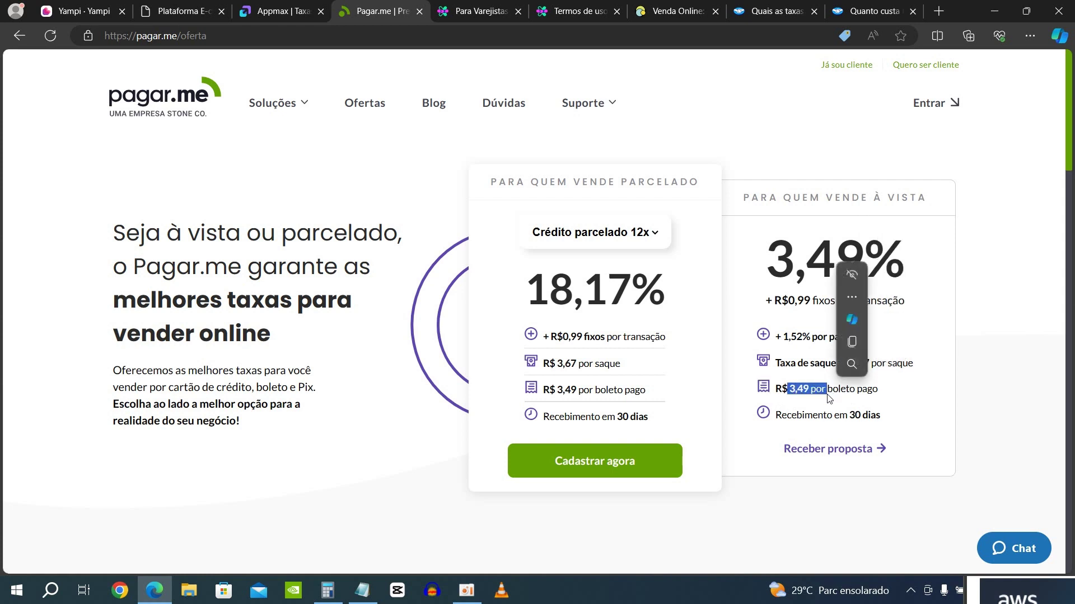
- Examine Pagar.me's installment and one-time sale rates, payout terms, and the offer details further down the page
{"action": "left_click", "coordinate": [798, 415]}
{"action": "left_click_drag", "start_coordinate": [572, 417], "coordinate": [650, 421]}
{"action": "scroll", "coordinate": [451, 432], "scroll_direction": "down", "scroll_amount": 10}
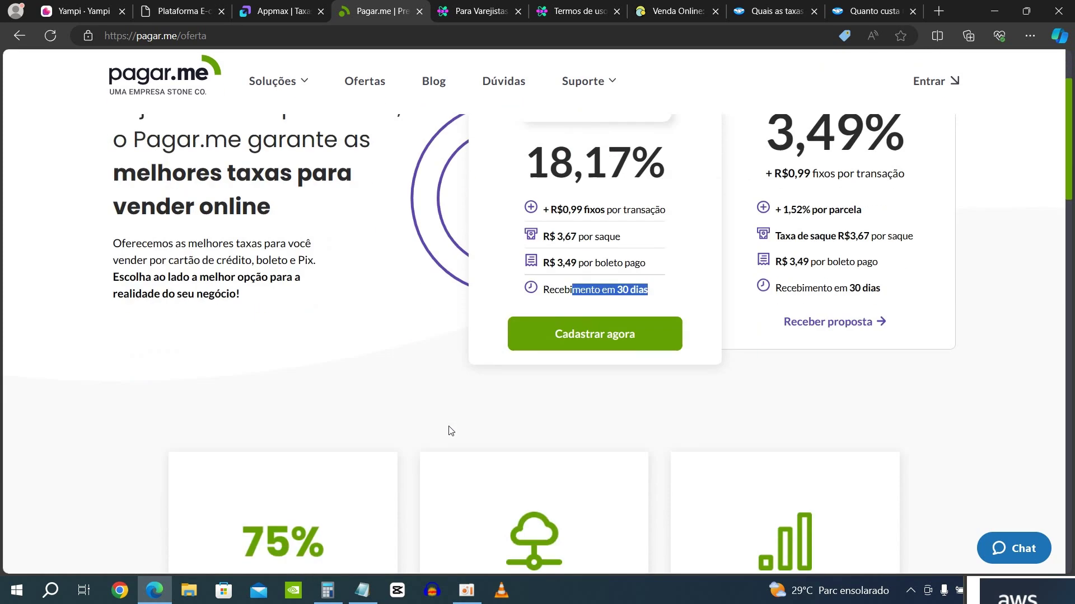
{"action": "scroll", "coordinate": [449, 425], "scroll_direction": "down", "scroll_amount": 5}
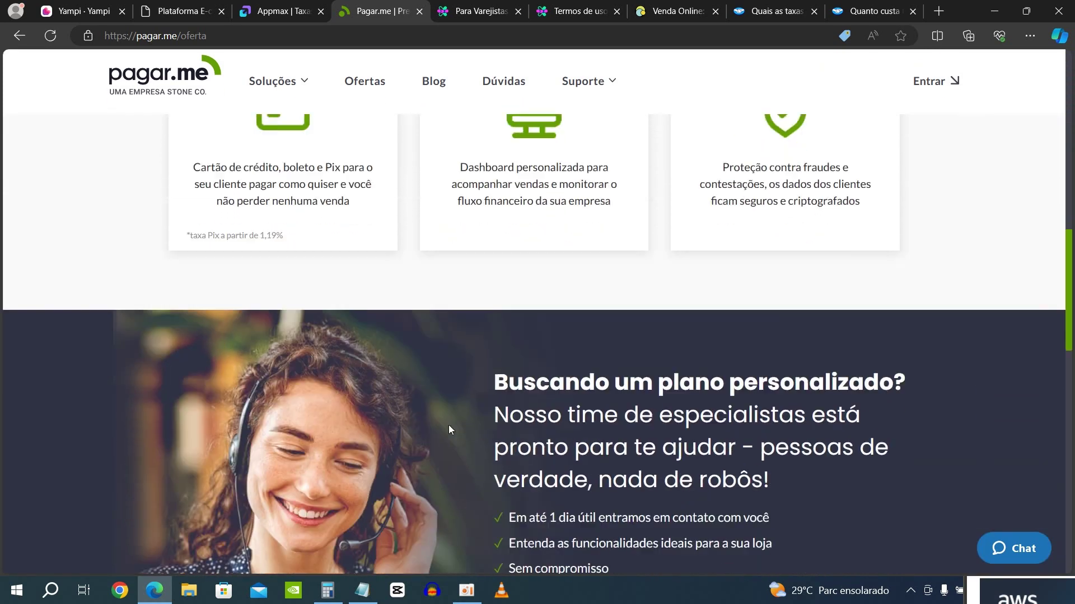
{"action": "scroll", "coordinate": [619, 355], "scroll_direction": "up", "scroll_amount": 10}
{"action": "scroll", "coordinate": [770, 286], "scroll_direction": "up", "scroll_amount": 1}
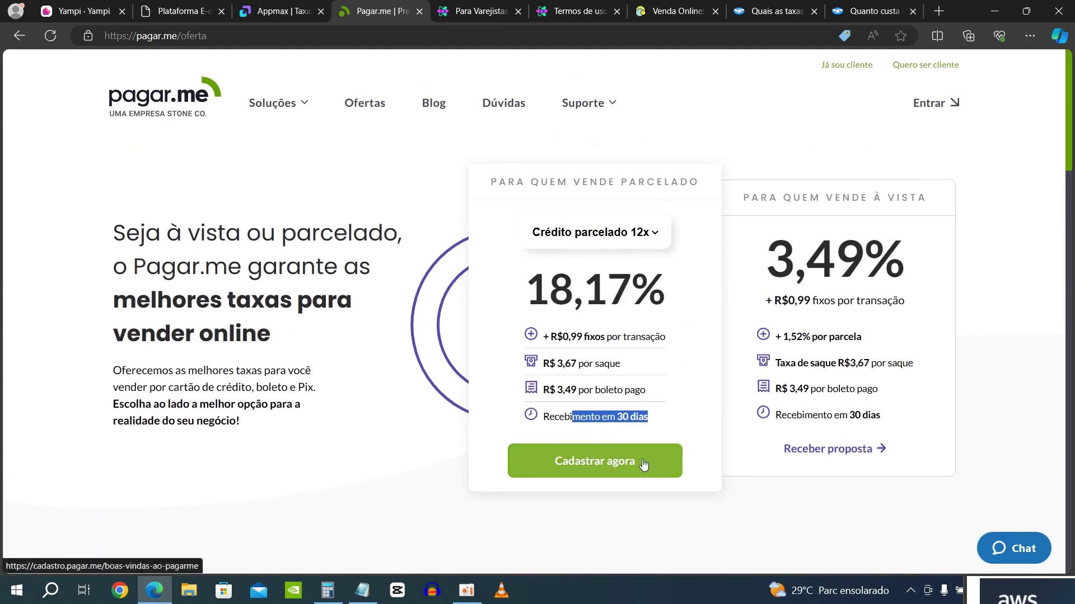
{"action": "scroll", "coordinate": [628, 464], "scroll_direction": "down", "scroll_amount": 3}
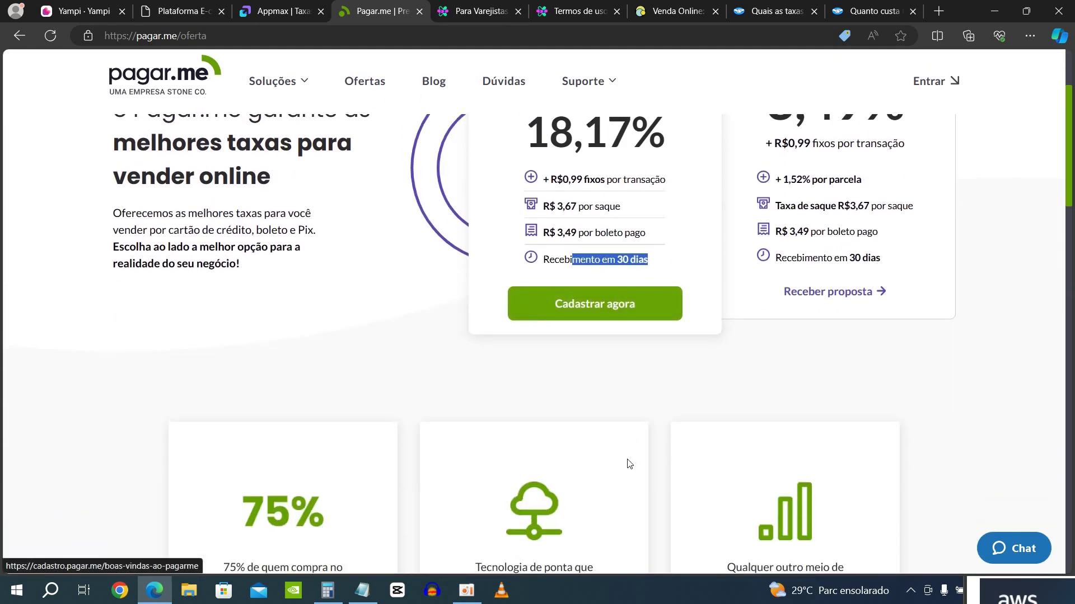
{"action": "left_click", "coordinate": [634, 406]}
{"action": "scroll", "coordinate": [634, 406], "scroll_direction": "up", "scroll_amount": 3}
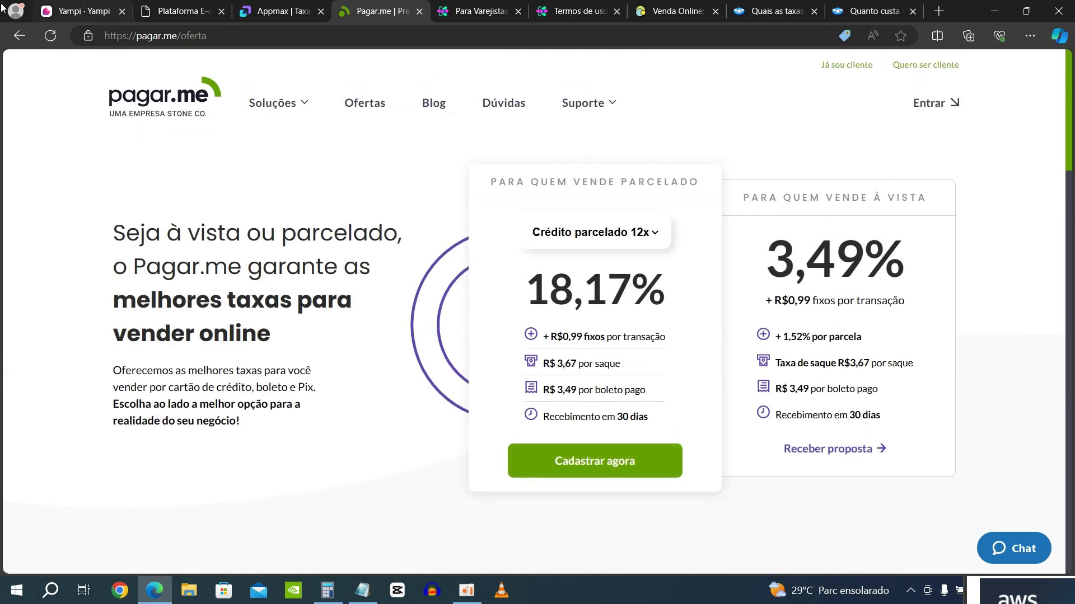
- Switch to Yampi, view the gateways offered for a new payment affiliation, and close the list
{"action": "left_click", "coordinate": [55, 6]}
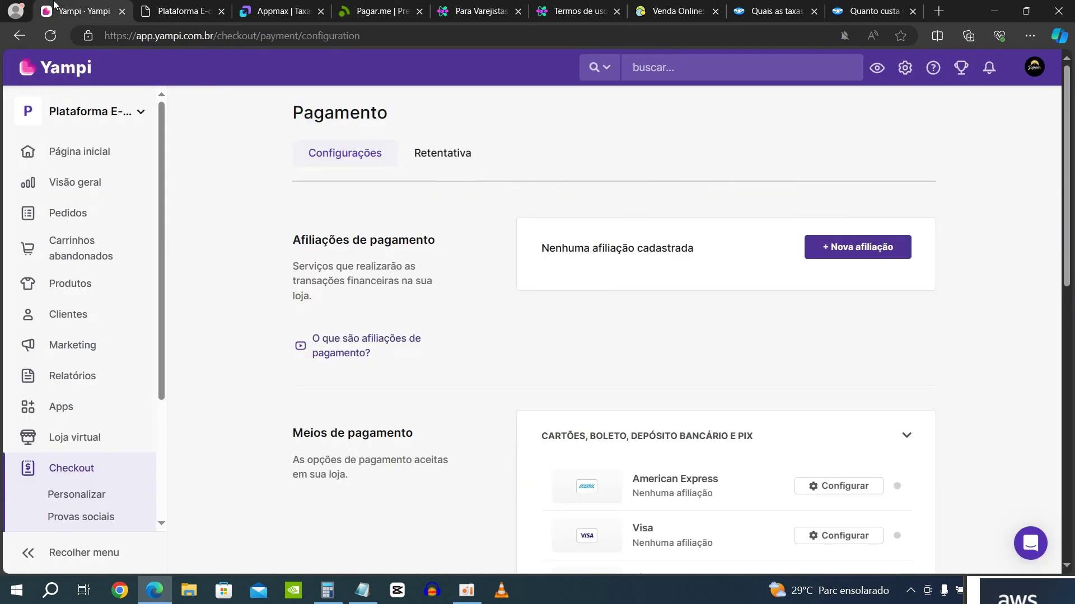
{"action": "left_click", "coordinate": [858, 247]}
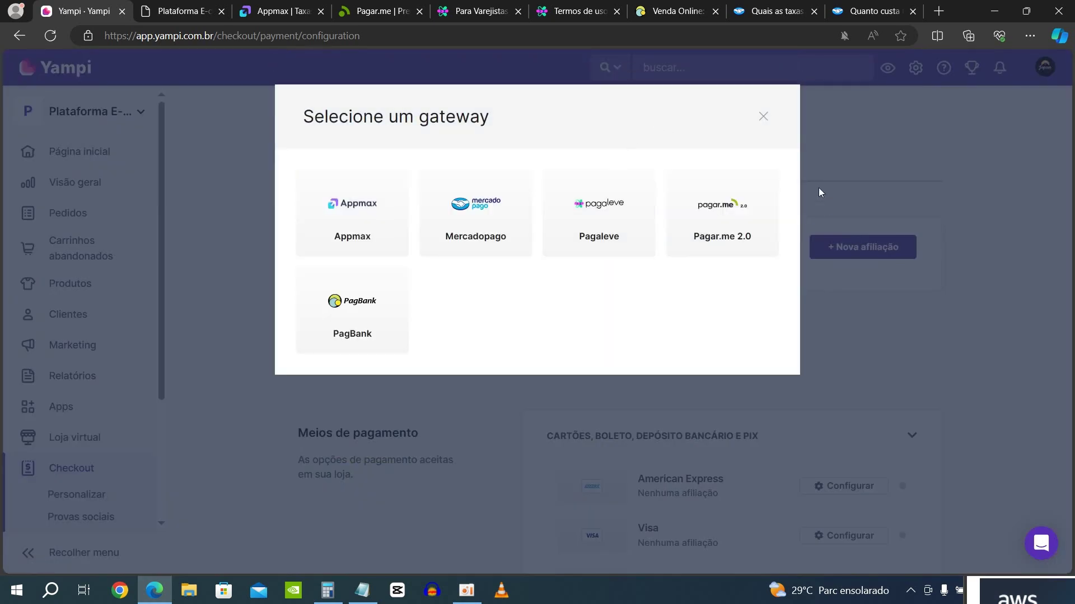
{"action": "left_click", "coordinate": [762, 117]}
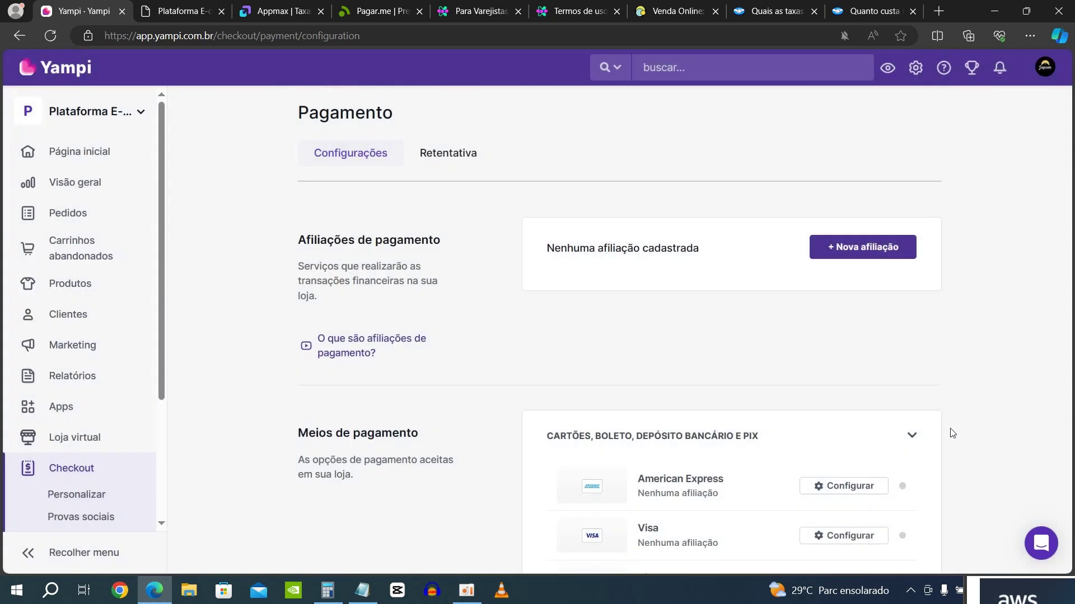
- Open the Depósito Bancário payment method's configuration and check its available affiliations
{"action": "scroll", "coordinate": [947, 409], "scroll_direction": "down", "scroll_amount": 6}
{"action": "scroll", "coordinate": [895, 386], "scroll_direction": "up", "scroll_amount": 4}
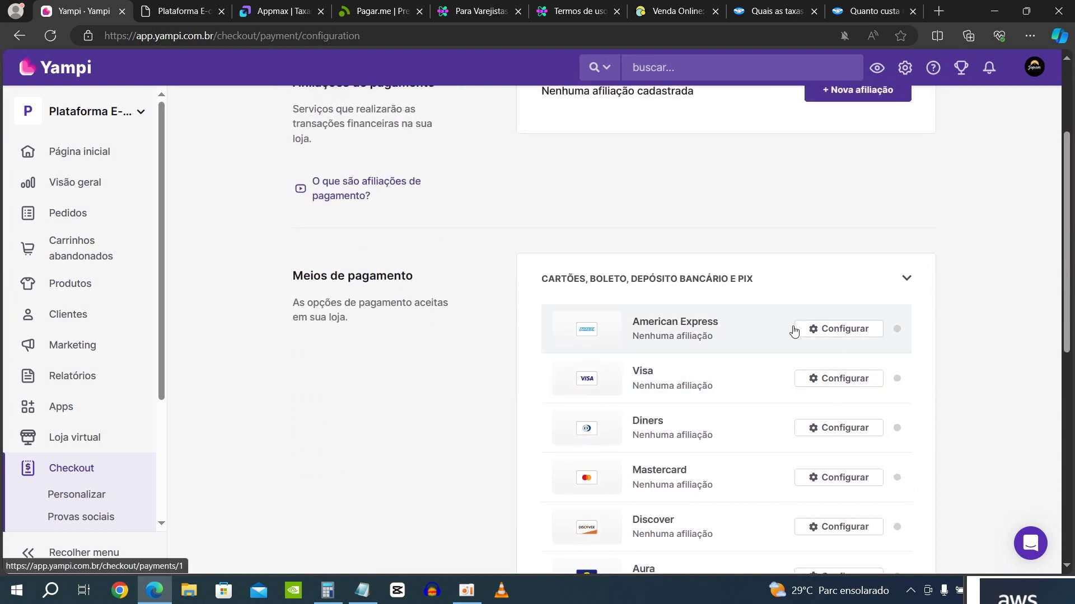
{"action": "scroll", "coordinate": [830, 355], "scroll_direction": "down", "scroll_amount": 8}
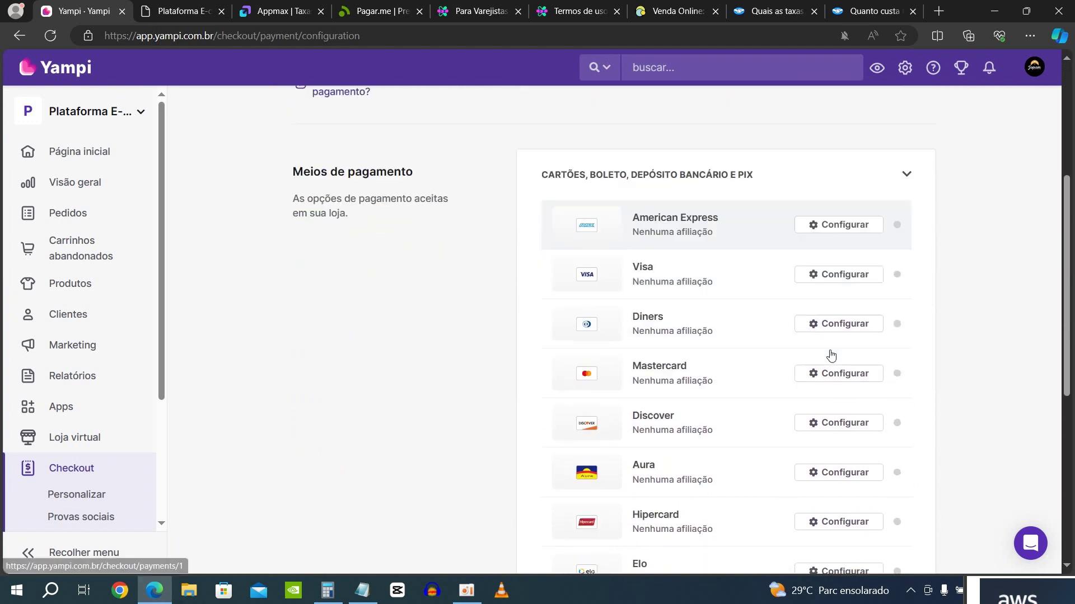
{"action": "left_click", "coordinate": [838, 298]}
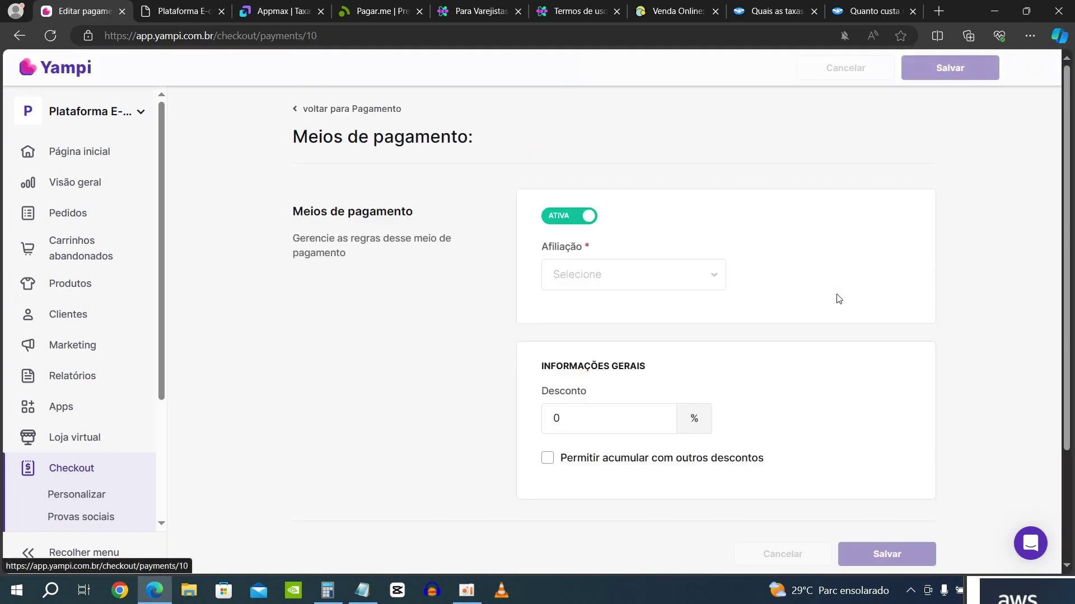
{"action": "left_click", "coordinate": [600, 283]}
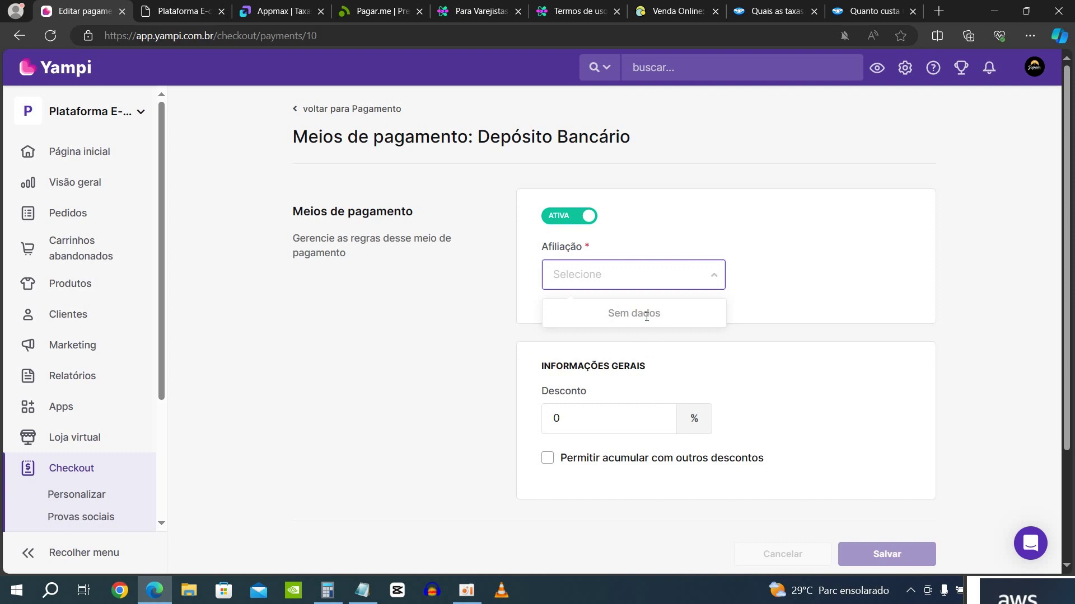
- Try a 3% discount and the option to accumulate other discounts for Depósito Bancário, clear both, and return to Pagamento without saving
{"action": "left_click", "coordinate": [610, 380]}
{"action": "double_click", "coordinate": [580, 417]}
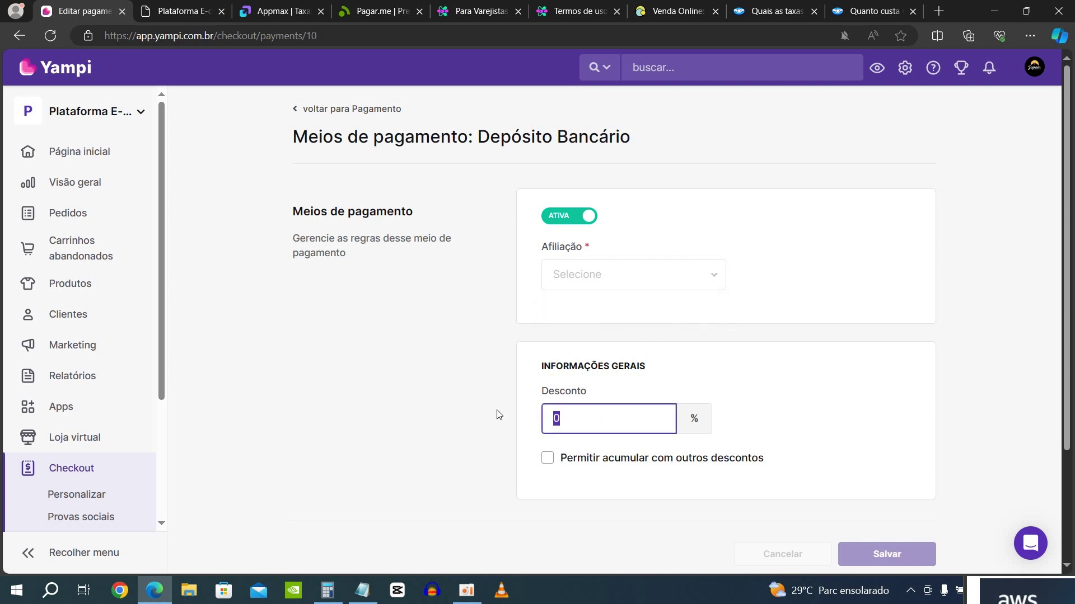
{"action": "type", "text": "3"}
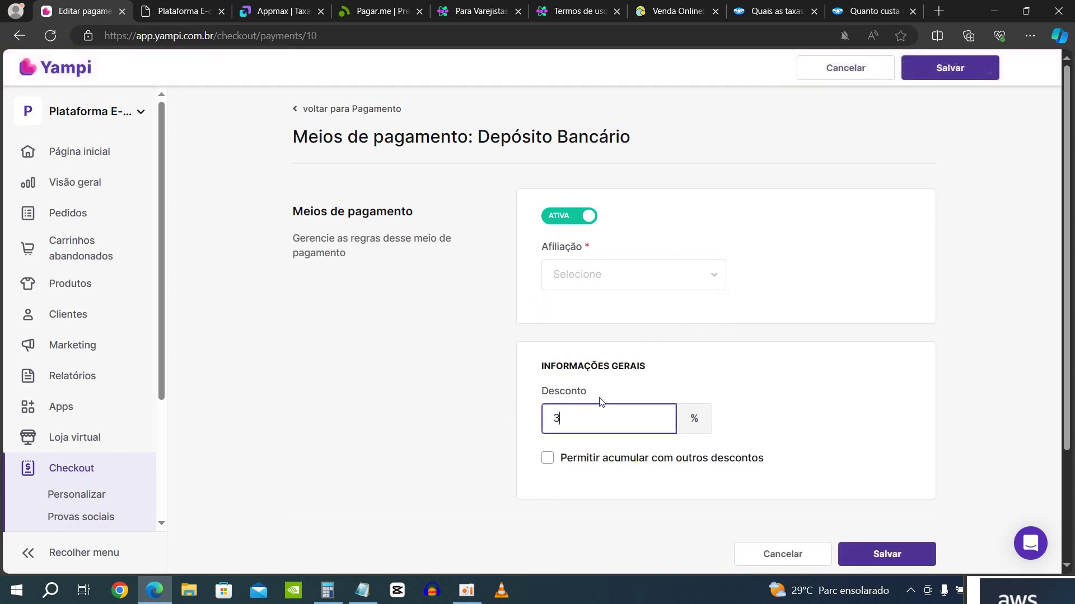
{"action": "key", "text": "ctrl+a"}
{"action": "key", "text": "BackSpace"}
{"action": "left_click", "coordinate": [548, 461]}
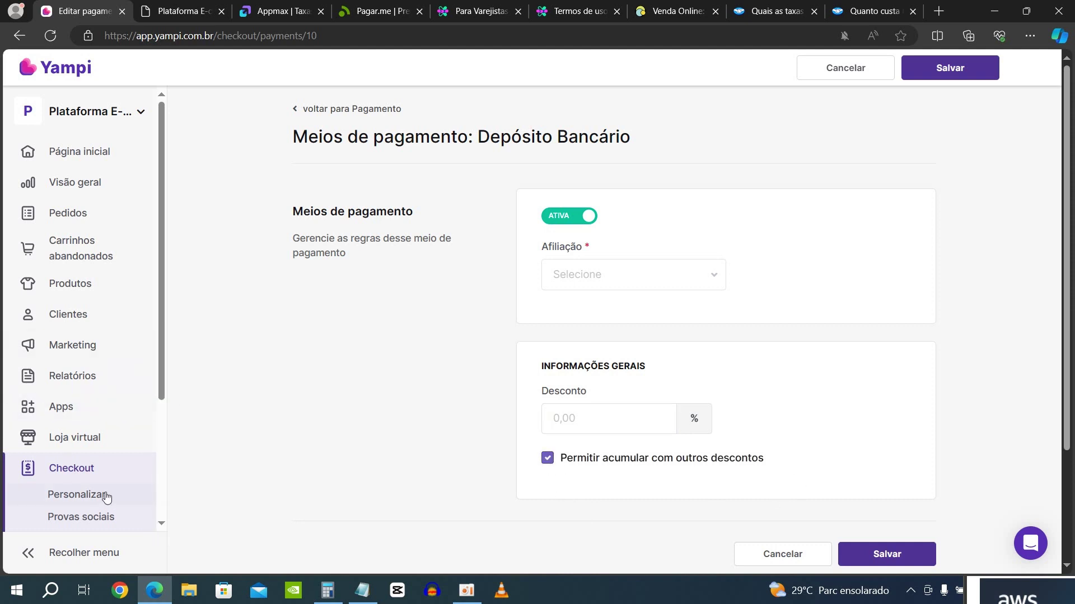
{"action": "scroll", "coordinate": [113, 480], "scroll_direction": "down", "scroll_amount": 2}
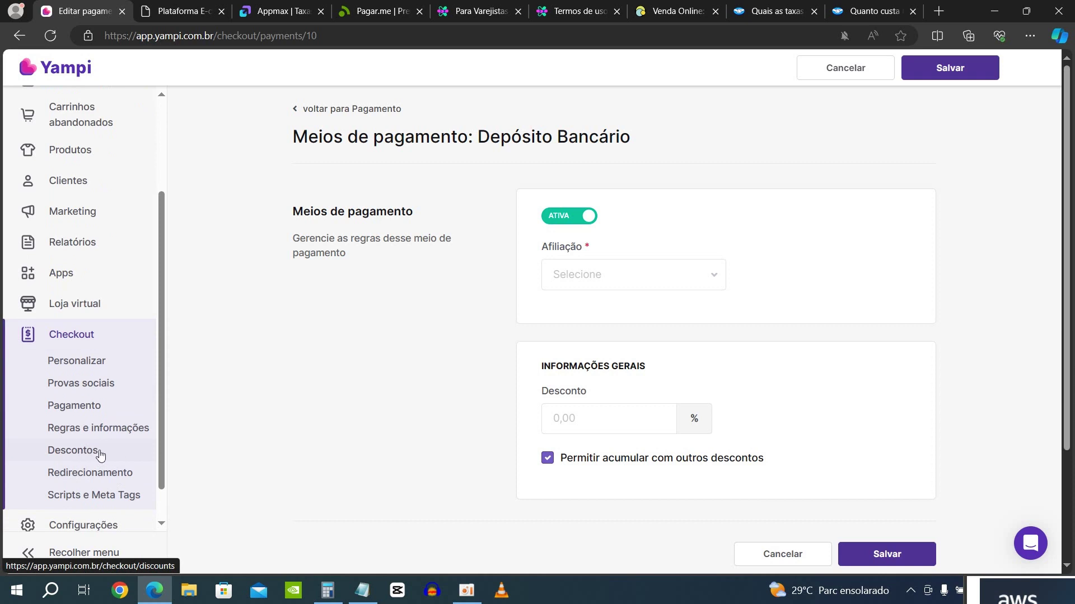
{"action": "left_click", "coordinate": [545, 462]}
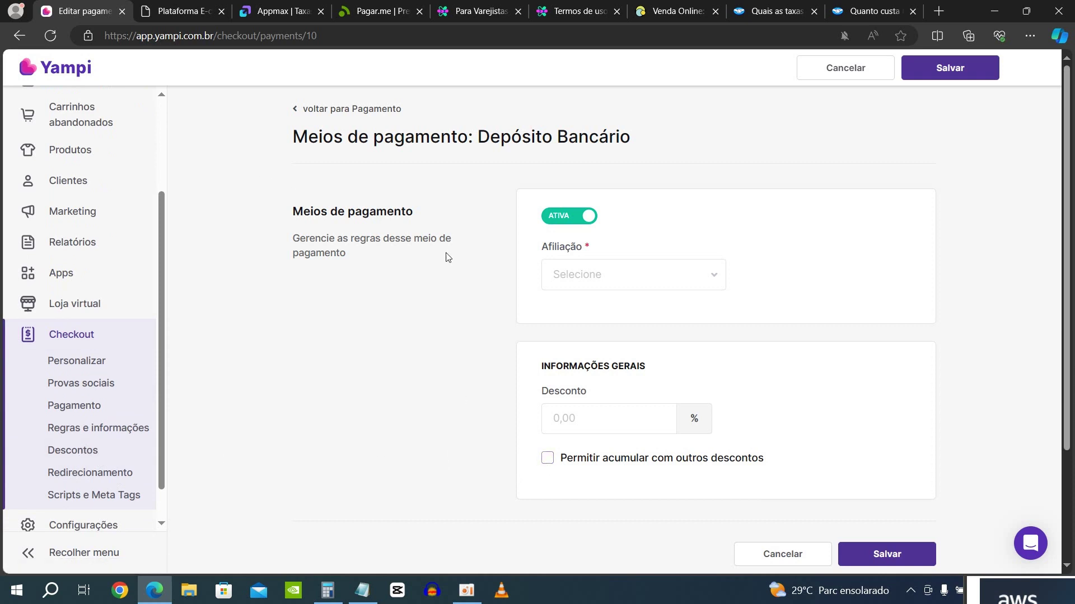
{"action": "left_click", "coordinate": [296, 110]}
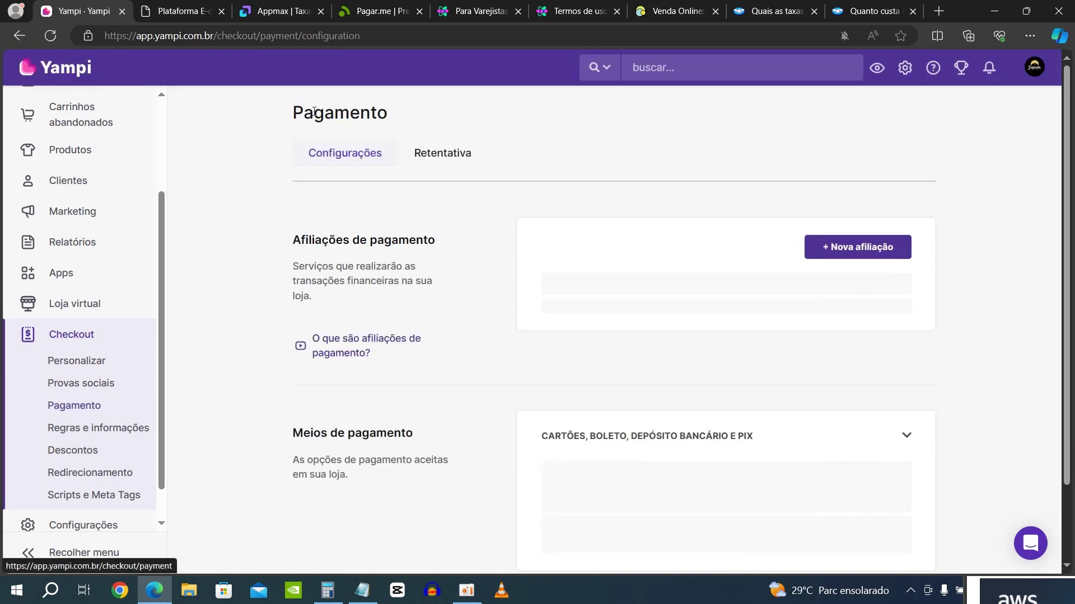
- Review the list of payment methods, check the affiliation options of Pix Parcelado, and return to Pagamento
{"action": "scroll", "coordinate": [854, 465], "scroll_direction": "down", "scroll_amount": 5}
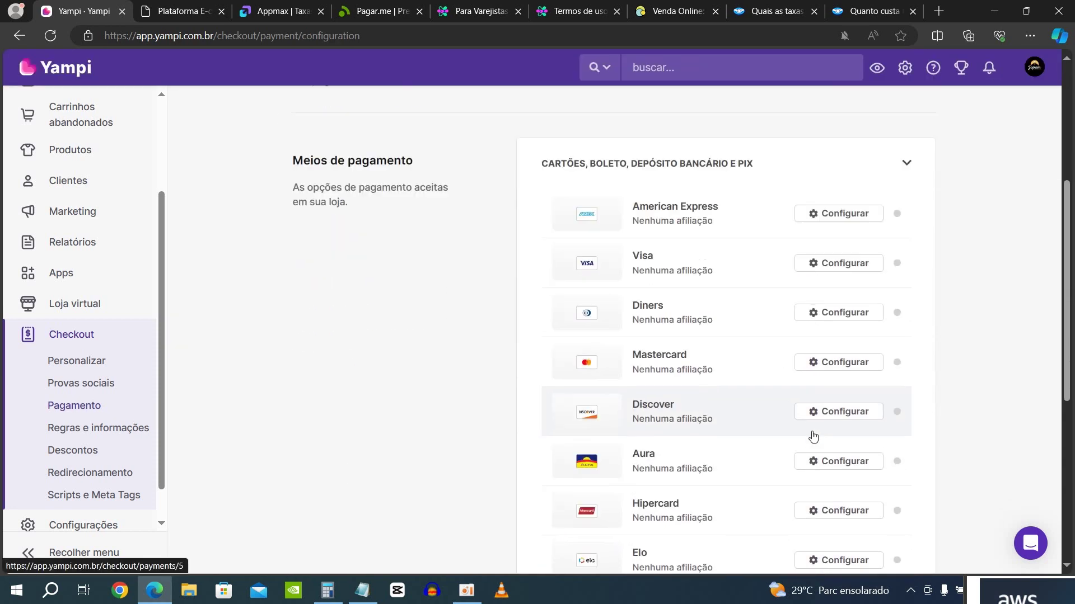
{"action": "scroll", "coordinate": [816, 464], "scroll_direction": "down", "scroll_amount": 1}
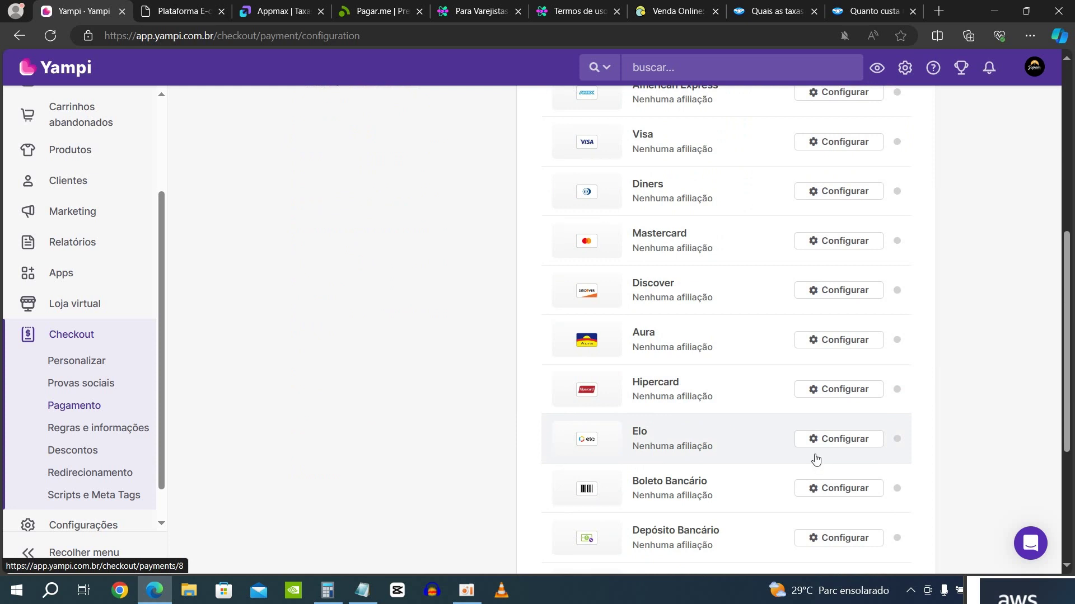
{"action": "scroll", "coordinate": [815, 460], "scroll_direction": "down", "scroll_amount": 1}
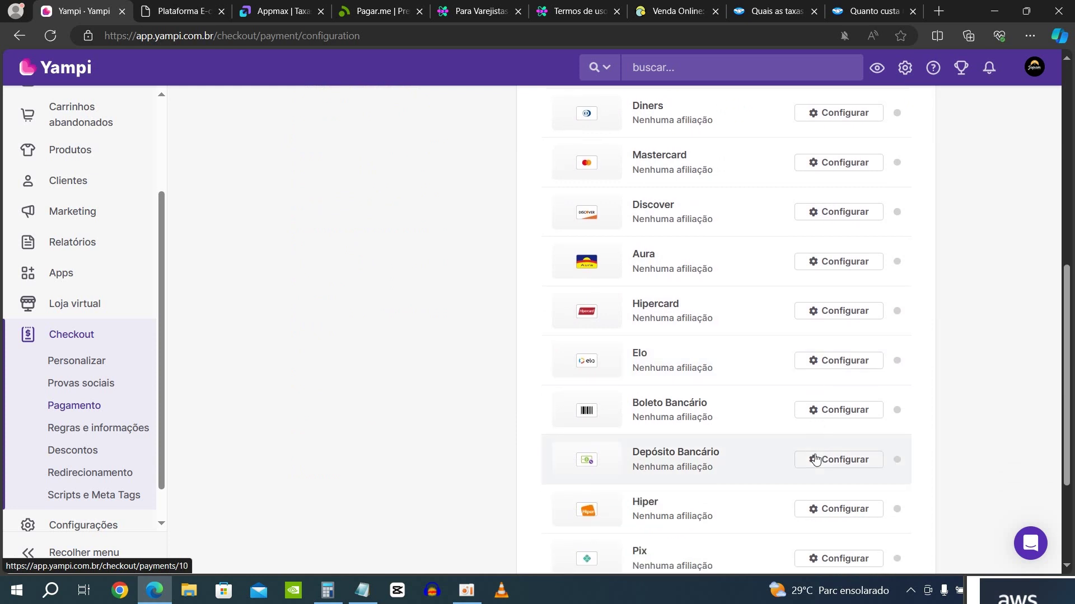
{"action": "scroll", "coordinate": [815, 460], "scroll_direction": "up", "scroll_amount": 3}
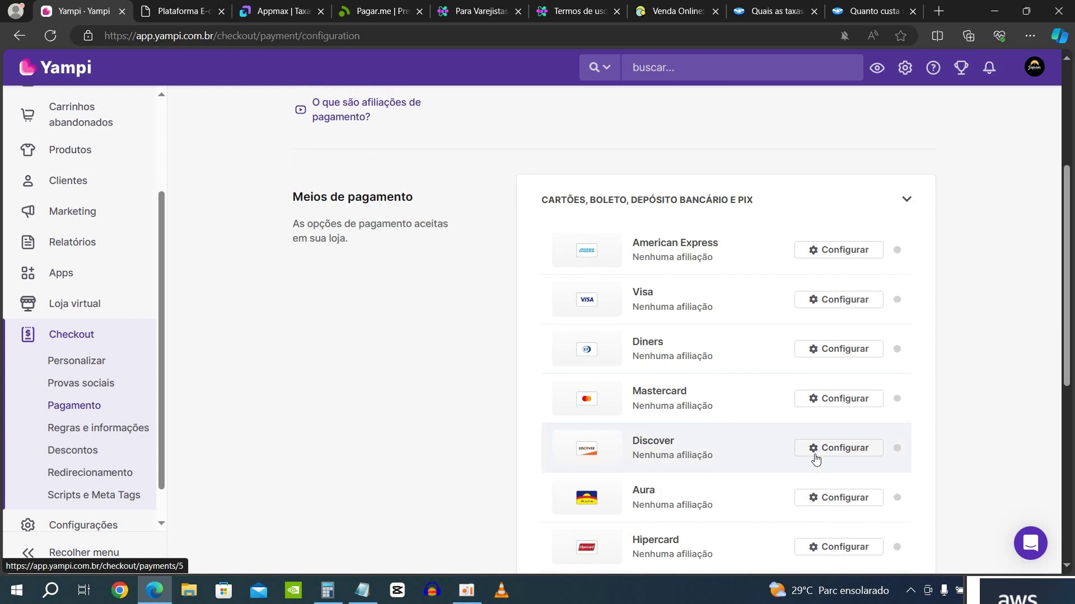
{"action": "scroll", "coordinate": [691, 404], "scroll_direction": "down", "scroll_amount": 4}
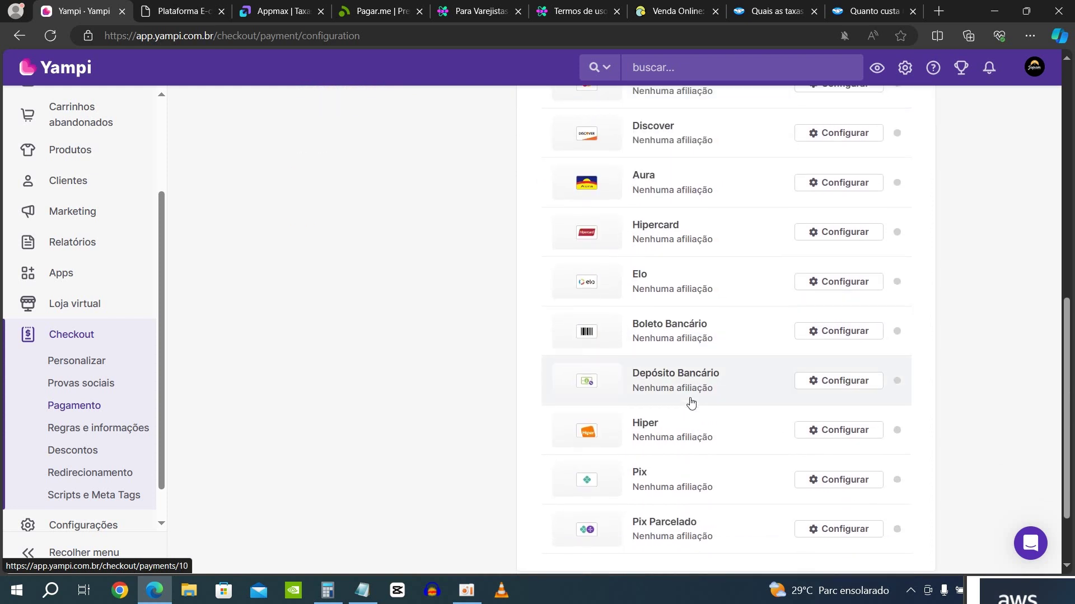
{"action": "scroll", "coordinate": [692, 404], "scroll_direction": "down", "scroll_amount": 1}
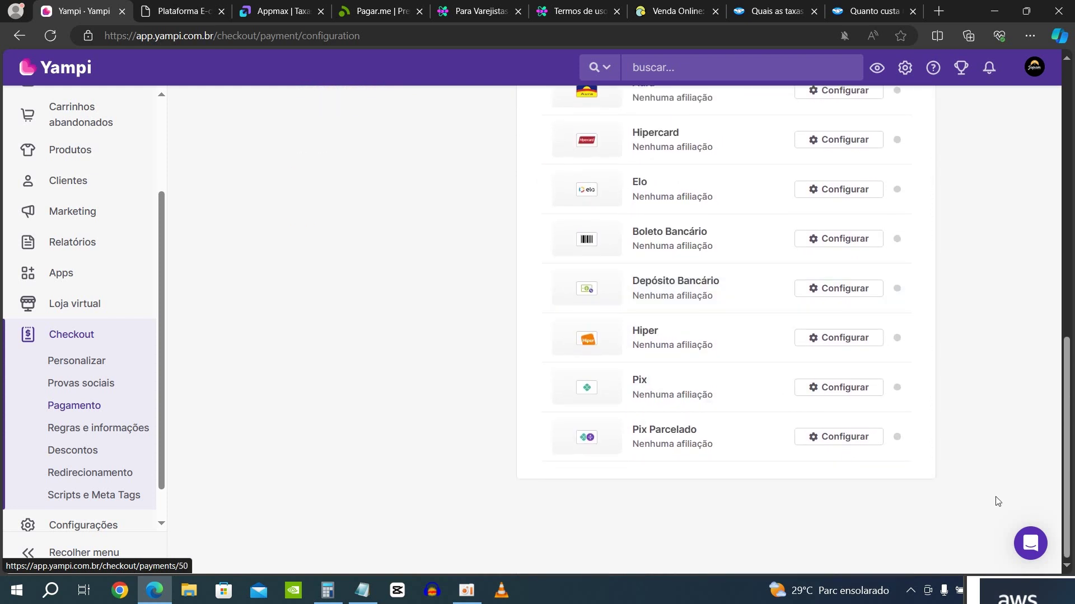
{"action": "left_click", "coordinate": [839, 437]}
{"action": "left_click", "coordinate": [602, 286]}
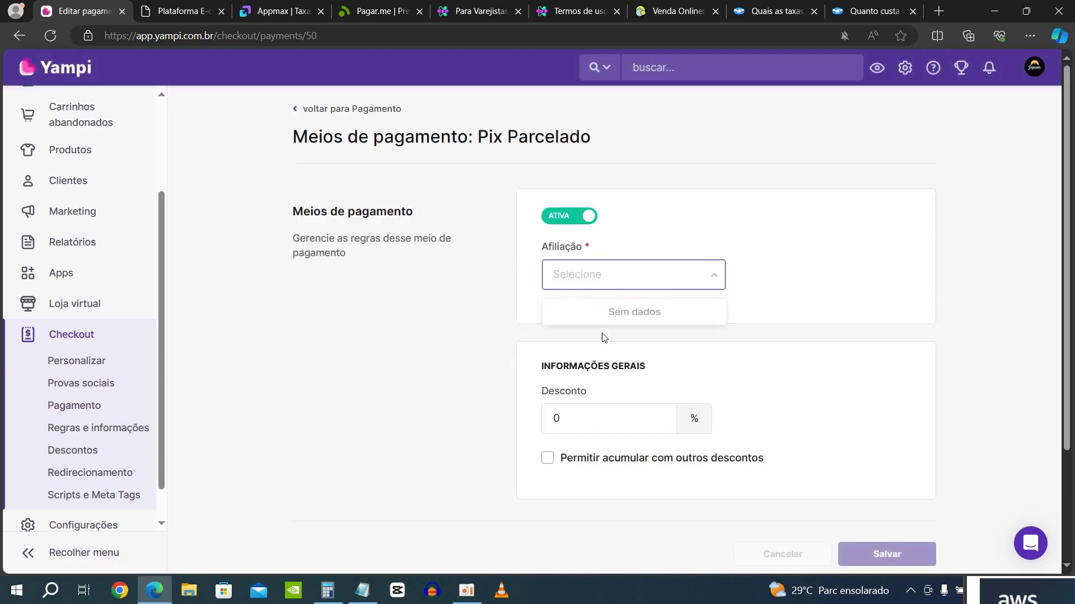
{"action": "left_click", "coordinate": [462, 316]}
{"action": "left_click", "coordinate": [331, 110]}
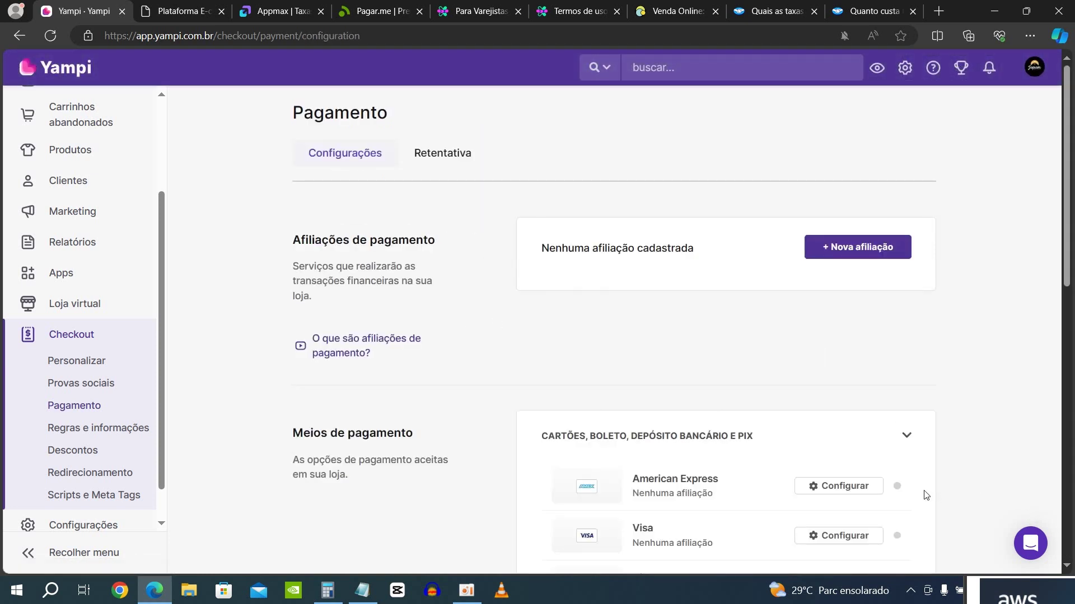
- Check the affiliation options in the American Express configuration and return to Pagamento
{"action": "scroll", "coordinate": [926, 496], "scroll_direction": "down", "scroll_amount": 3}
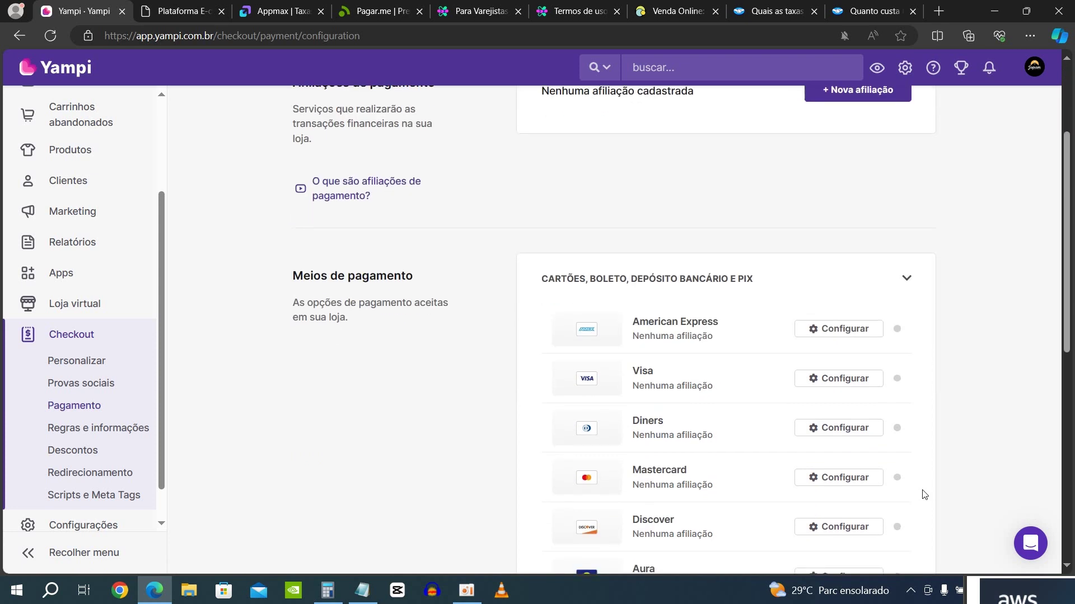
{"action": "left_click", "coordinate": [835, 331]}
{"action": "left_click", "coordinate": [597, 279]}
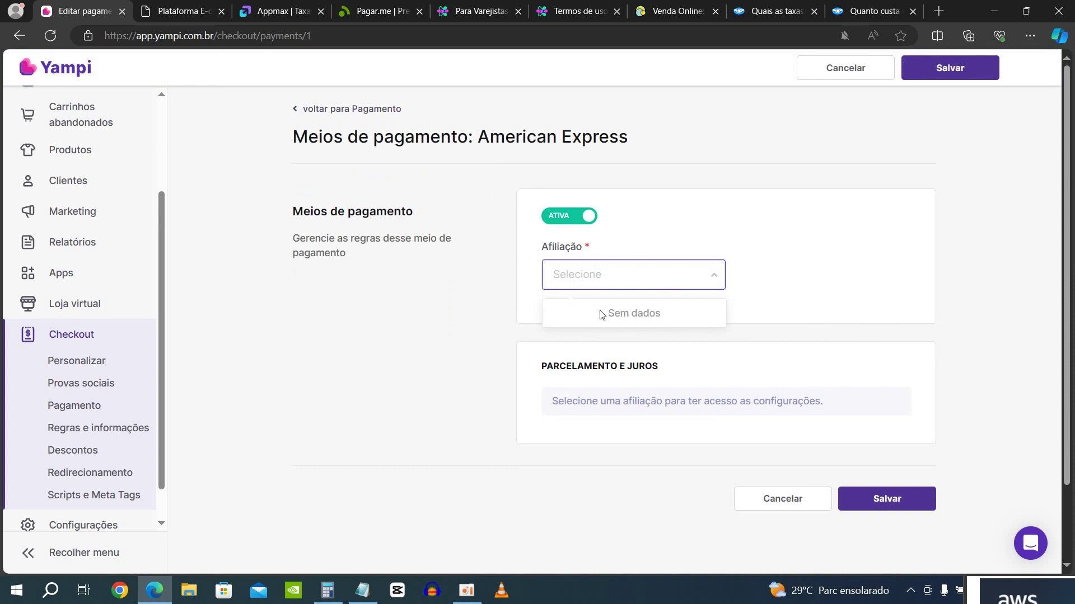
{"action": "left_click_drag", "start_coordinate": [535, 132], "coordinate": [650, 144]}
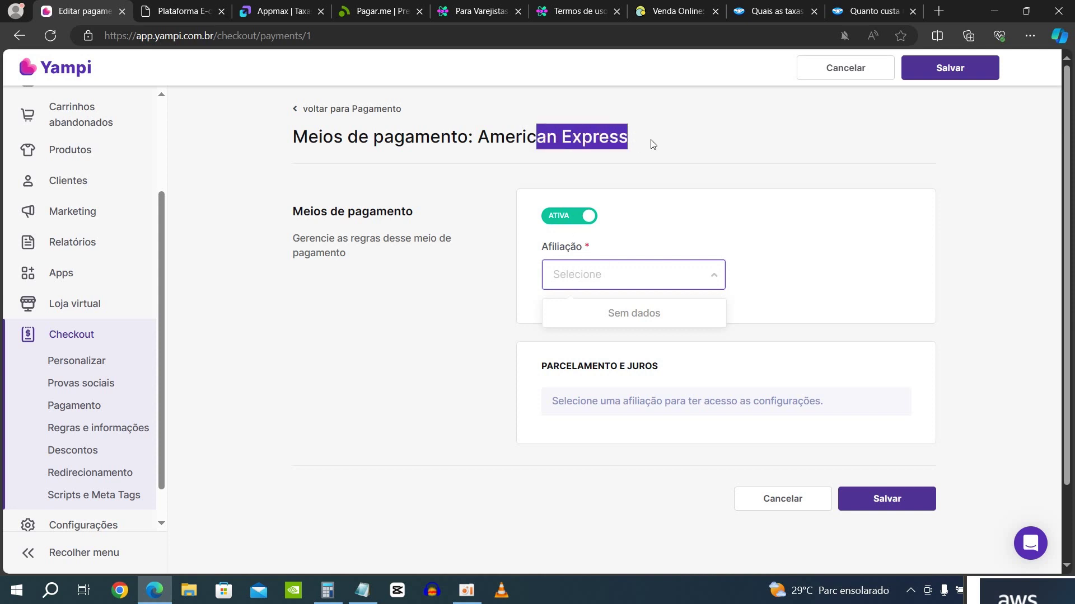
{"action": "left_click", "coordinate": [726, 220]}
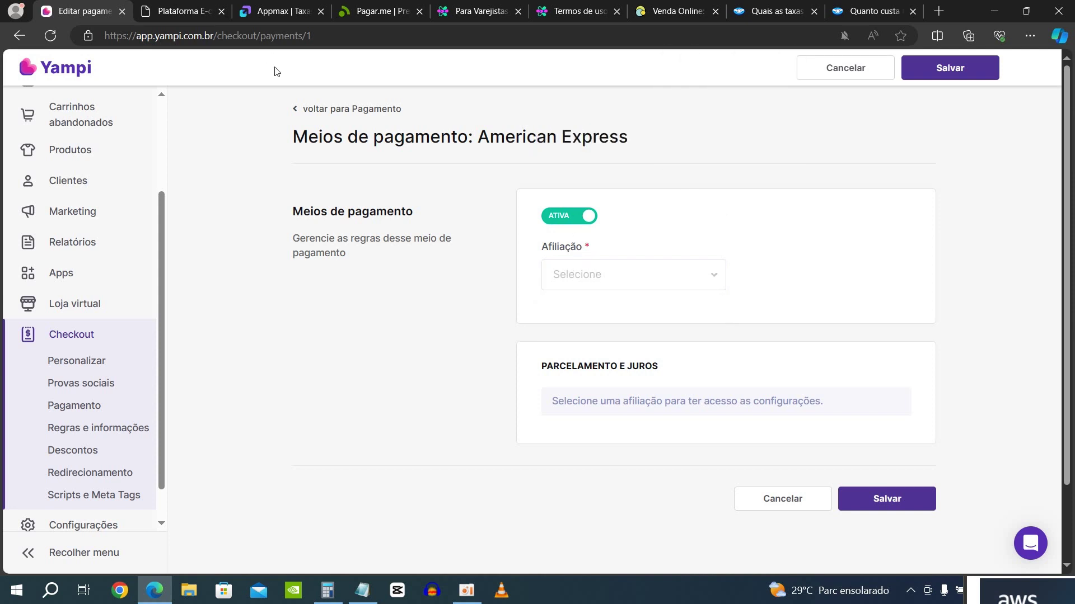
{"action": "left_click", "coordinate": [338, 110]}
- Start a new payment affiliation in Yampi and close the seven browser tabs with gateway rates and terms, keeping the Yampi and store tabs
{"action": "left_click", "coordinate": [857, 250]}
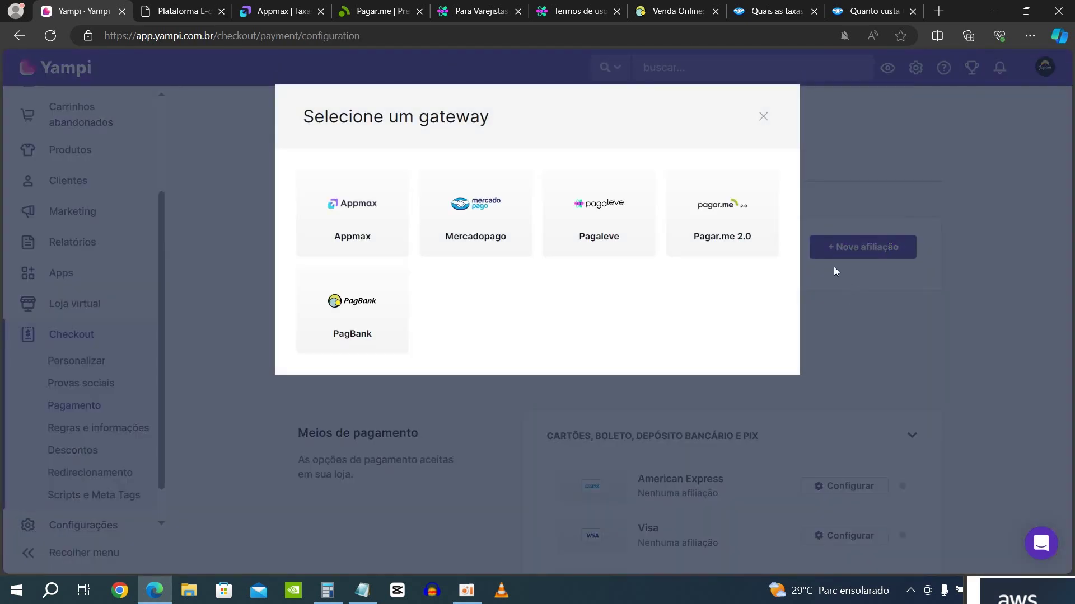
{"action": "left_click", "coordinate": [307, 20]}
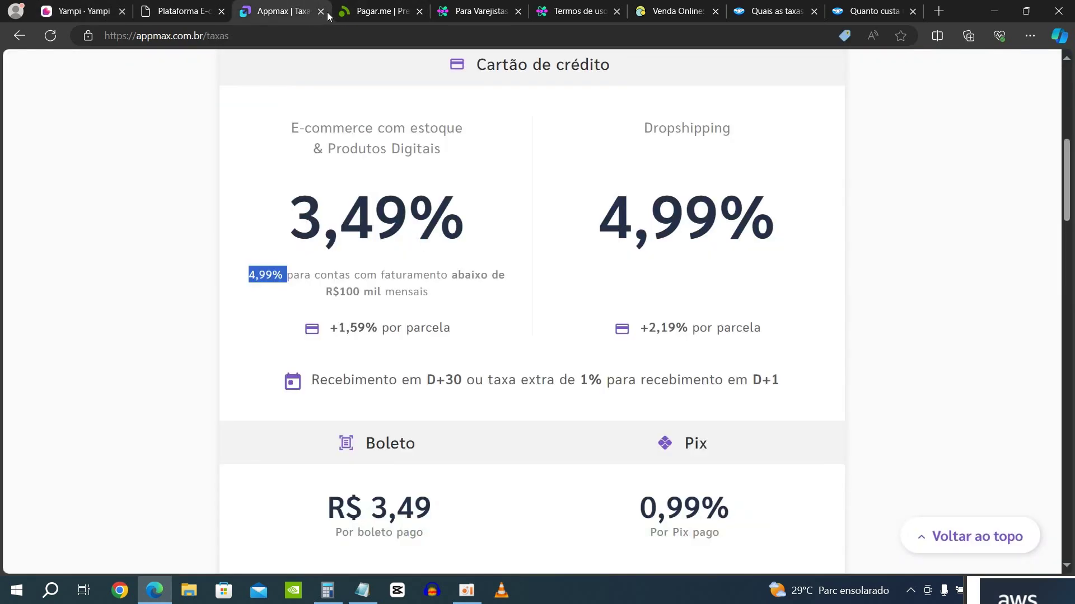
{"action": "left_click", "coordinate": [320, 11]}
{"action": "left_click", "coordinate": [321, 14]}
{"action": "left_click", "coordinate": [320, 12]}
{"action": "left_click", "coordinate": [321, 12]}
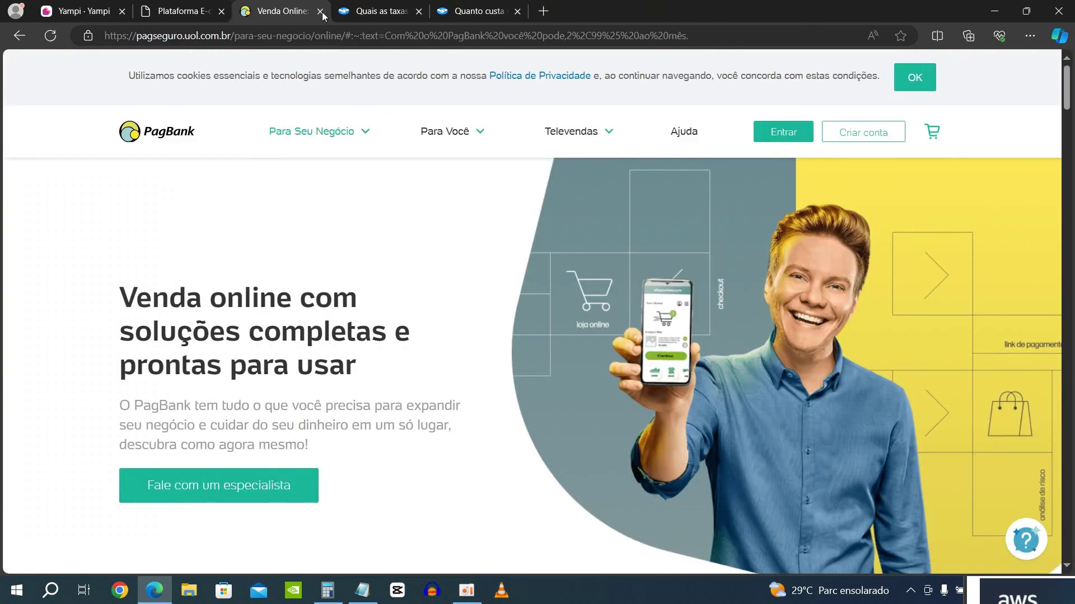
{"action": "left_click", "coordinate": [321, 12]}
{"action": "left_click", "coordinate": [321, 12]}
{"action": "left_click", "coordinate": [320, 11]}
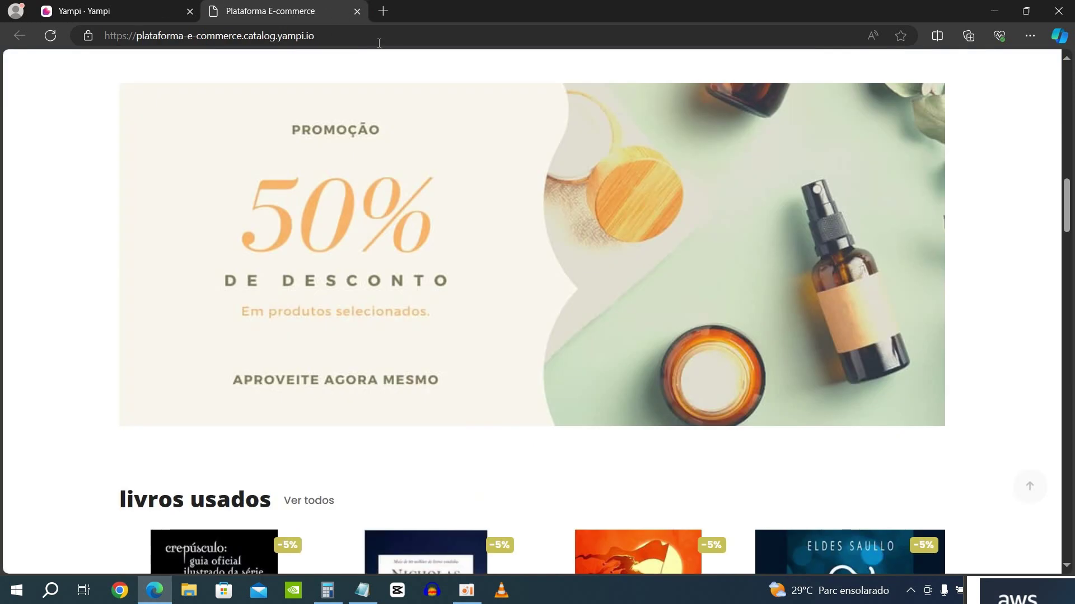
{"action": "left_click", "coordinate": [115, 5]}
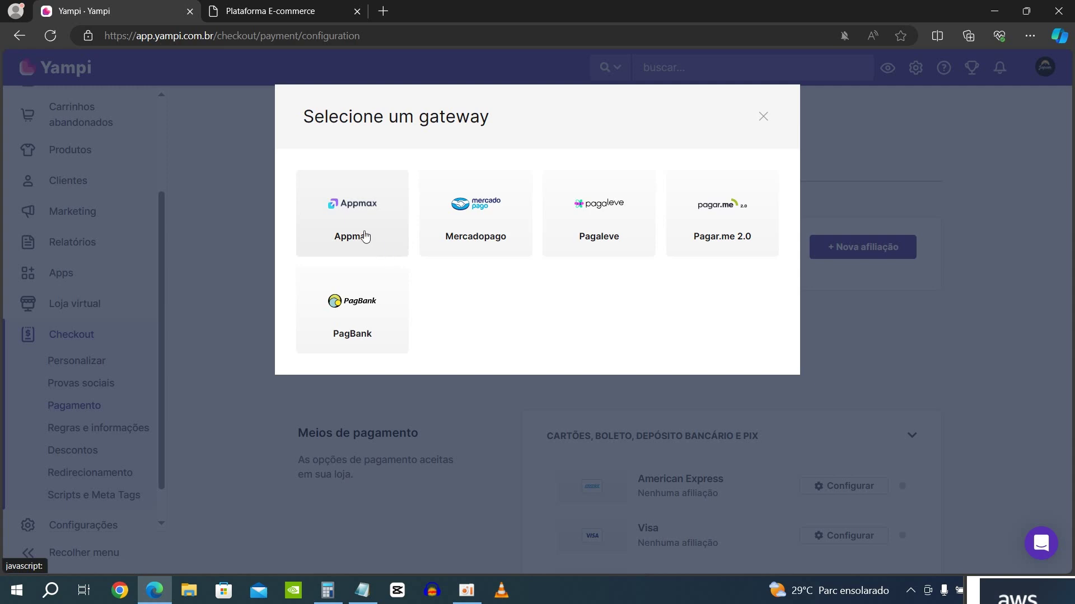
- Choose Appmax as the gateway for the new affiliation and switch the affiliation to active
{"action": "left_click", "coordinate": [330, 206]}
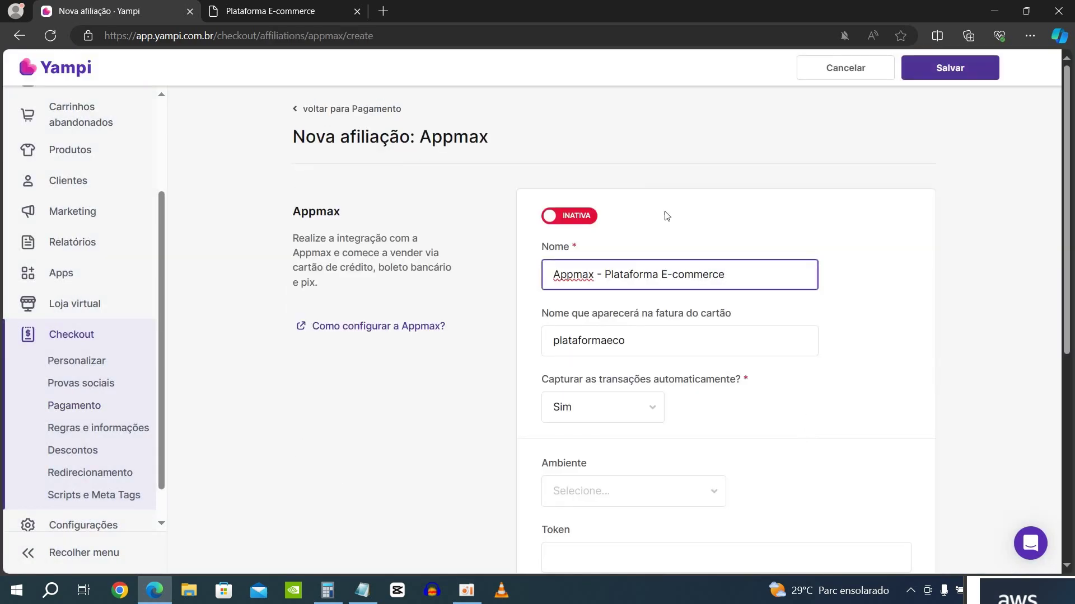
{"action": "left_click", "coordinate": [566, 217]}
{"action": "scroll", "coordinate": [763, 263], "scroll_direction": "down", "scroll_amount": 3}
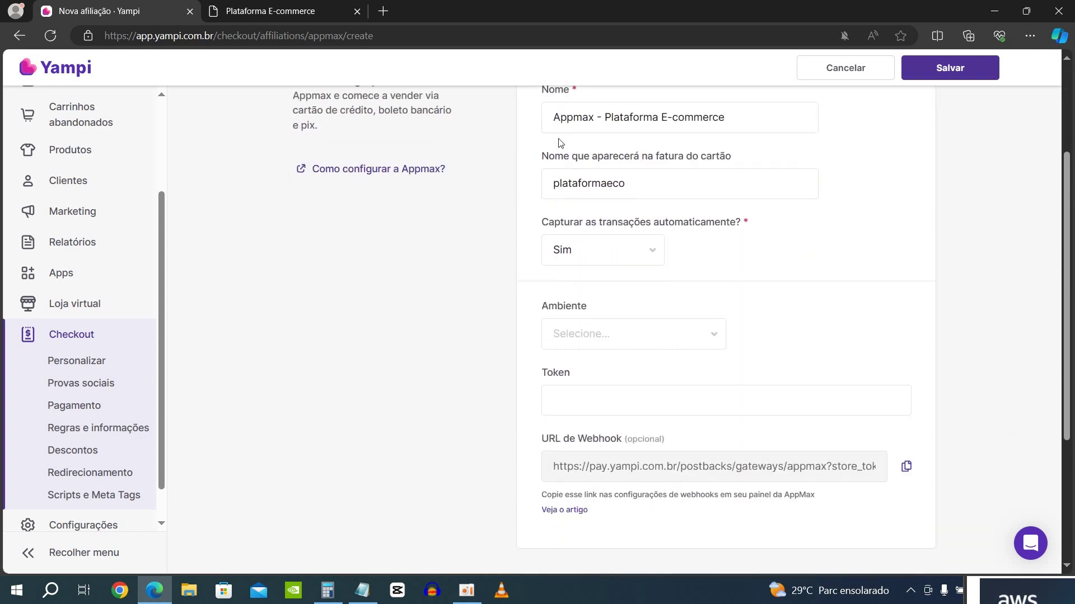
- Examine the Appmax affiliation's name, the name shown on the card invoice and the automatic transaction capture options
{"action": "scroll", "coordinate": [599, 168], "scroll_direction": "up", "scroll_amount": 2}
{"action": "left_click_drag", "start_coordinate": [565, 194], "coordinate": [722, 197]}
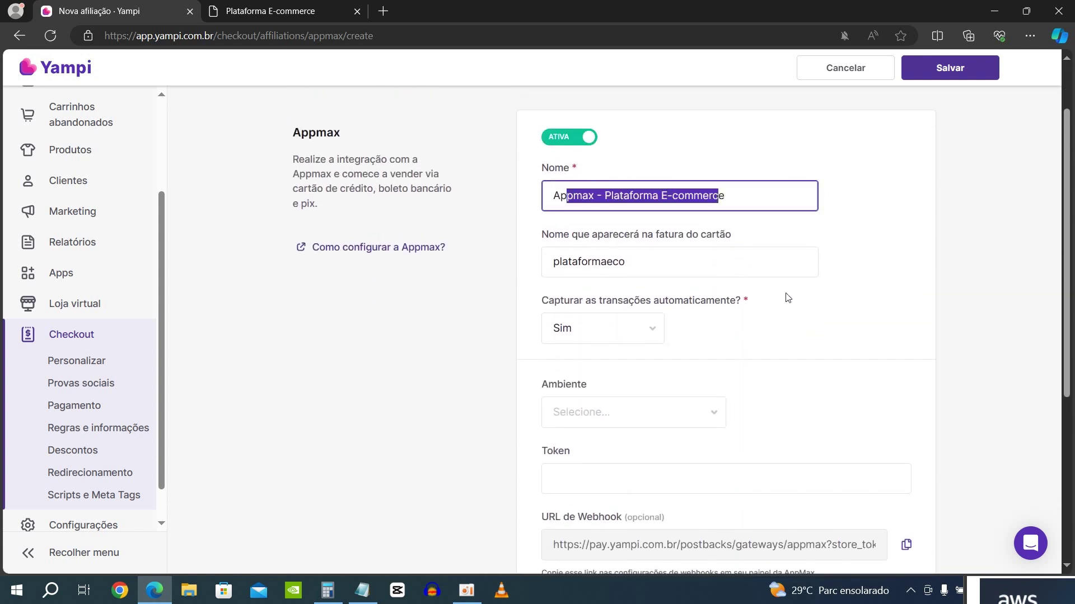
{"action": "left_click", "coordinate": [810, 282]}
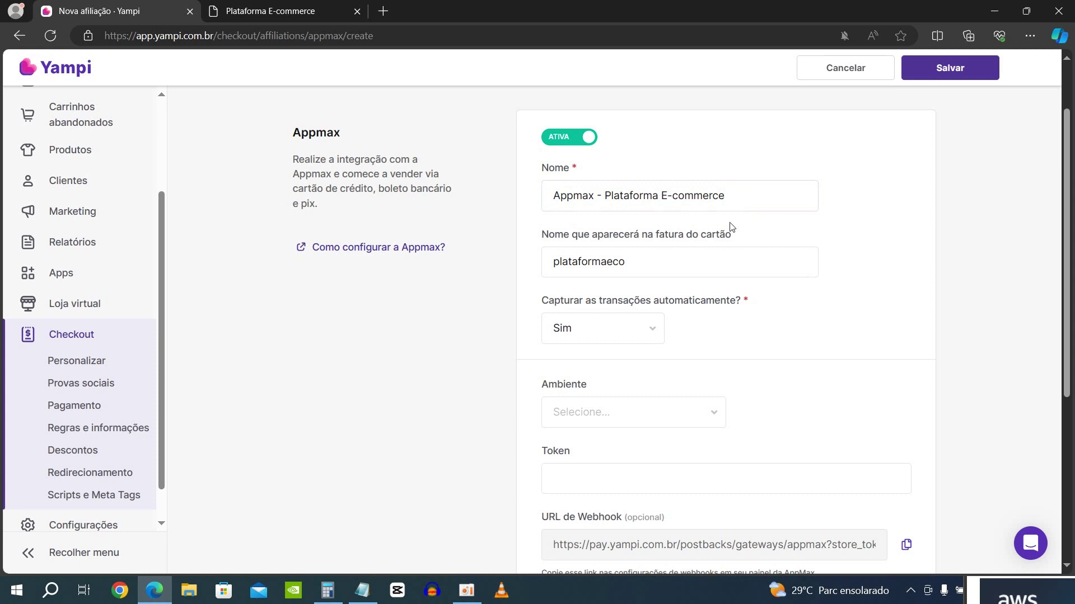
{"action": "left_click", "coordinate": [550, 257]}
{"action": "double_click", "coordinate": [548, 253]}
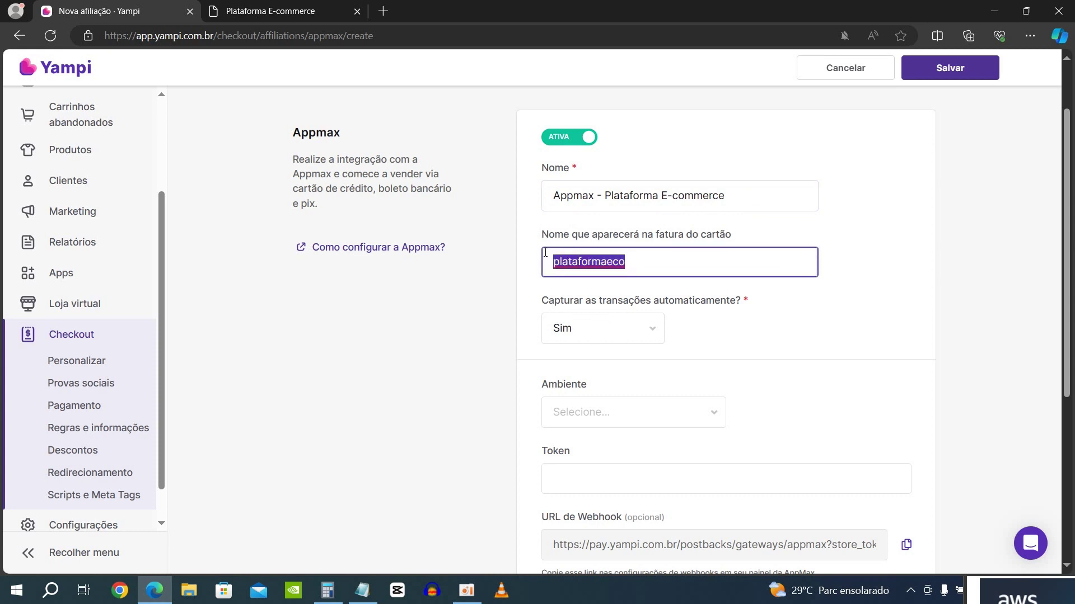
{"action": "left_click", "coordinate": [968, 307]}
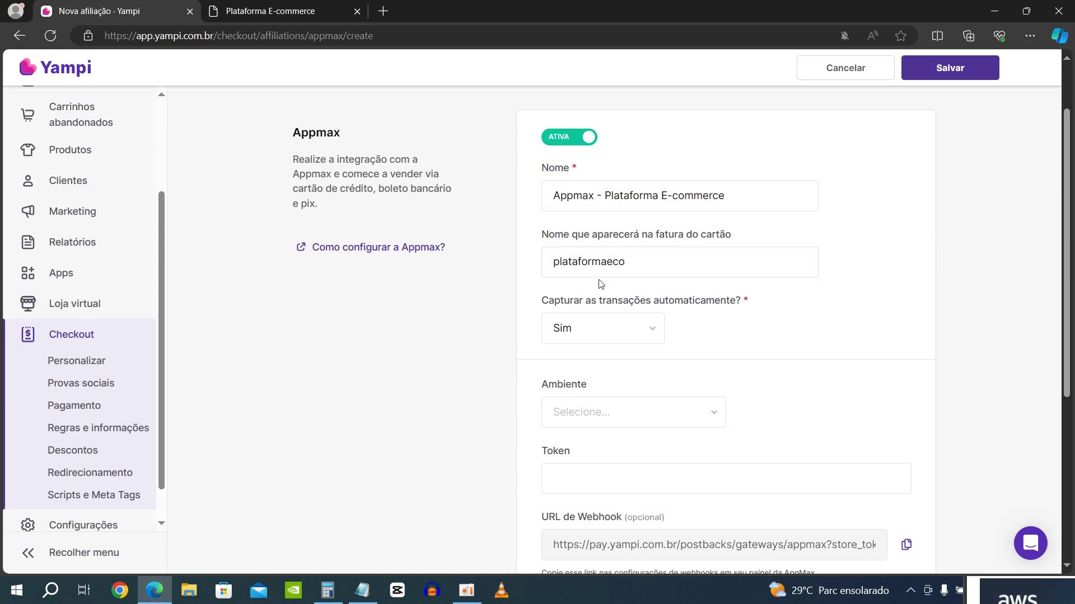
{"action": "left_click", "coordinate": [632, 261]}
{"action": "left_click_drag", "start_coordinate": [633, 262], "coordinate": [564, 261]}
{"action": "left_click", "coordinate": [760, 335]}
{"action": "left_click_drag", "start_coordinate": [548, 303], "coordinate": [753, 313]}
{"action": "left_click", "coordinate": [739, 357]}
{"action": "left_click", "coordinate": [579, 335]}
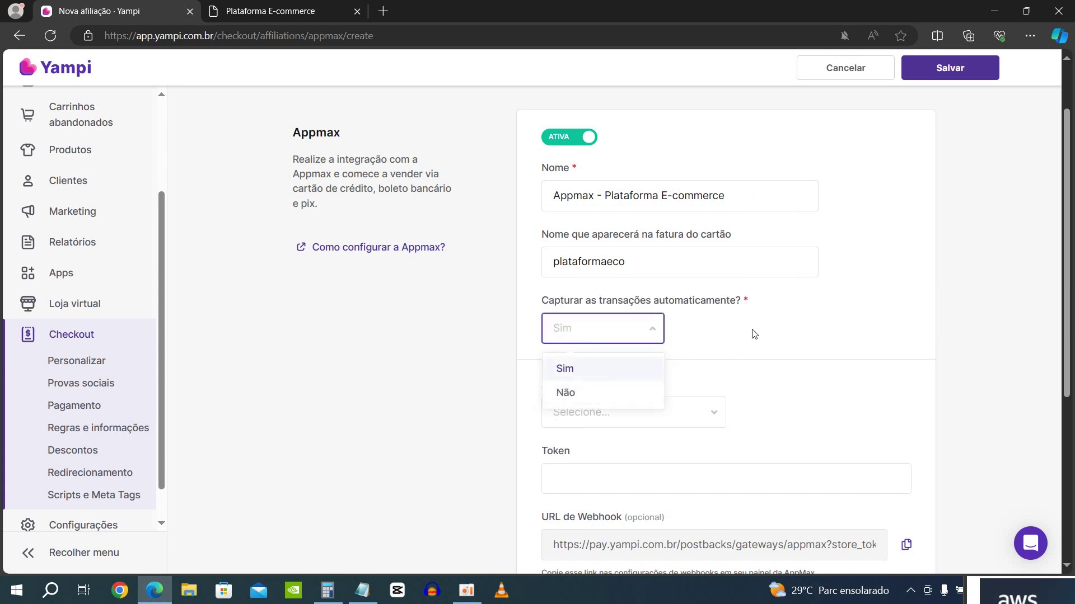
{"action": "left_click", "coordinate": [626, 335]}
- Try Produção as the Appmax affiliation's Ambiente and set it to Teste instead
{"action": "scroll", "coordinate": [662, 333], "scroll_direction": "down", "scroll_amount": 4}
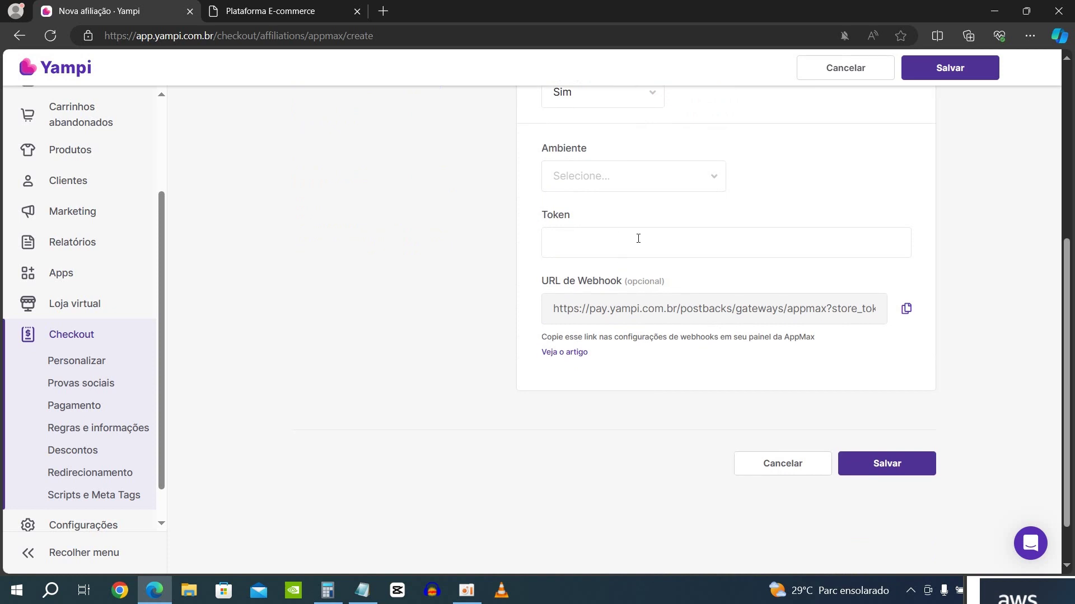
{"action": "left_click", "coordinate": [611, 186]}
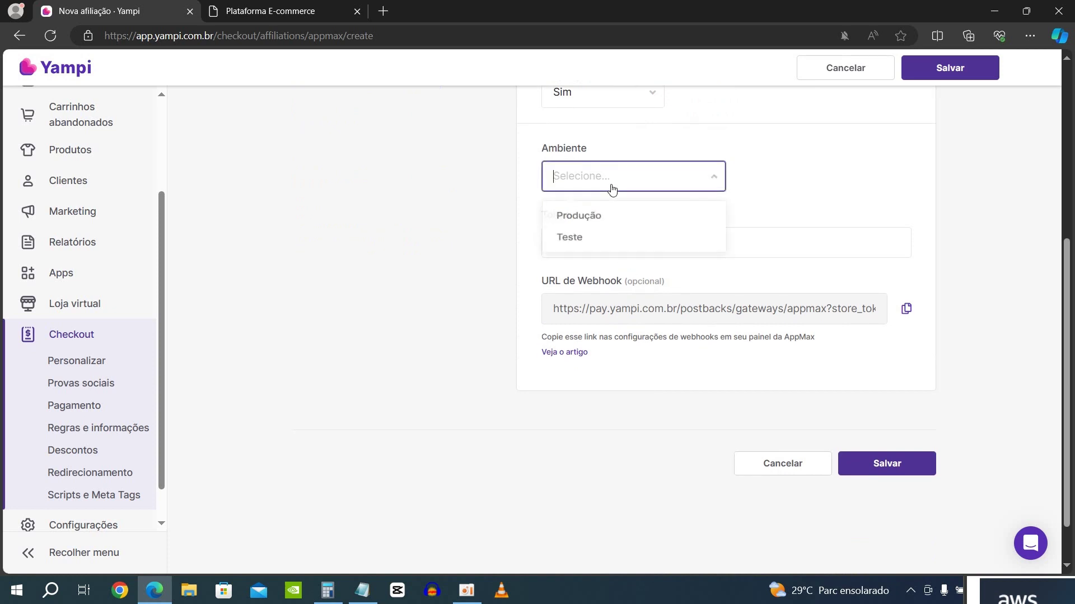
{"action": "left_click", "coordinate": [595, 221]}
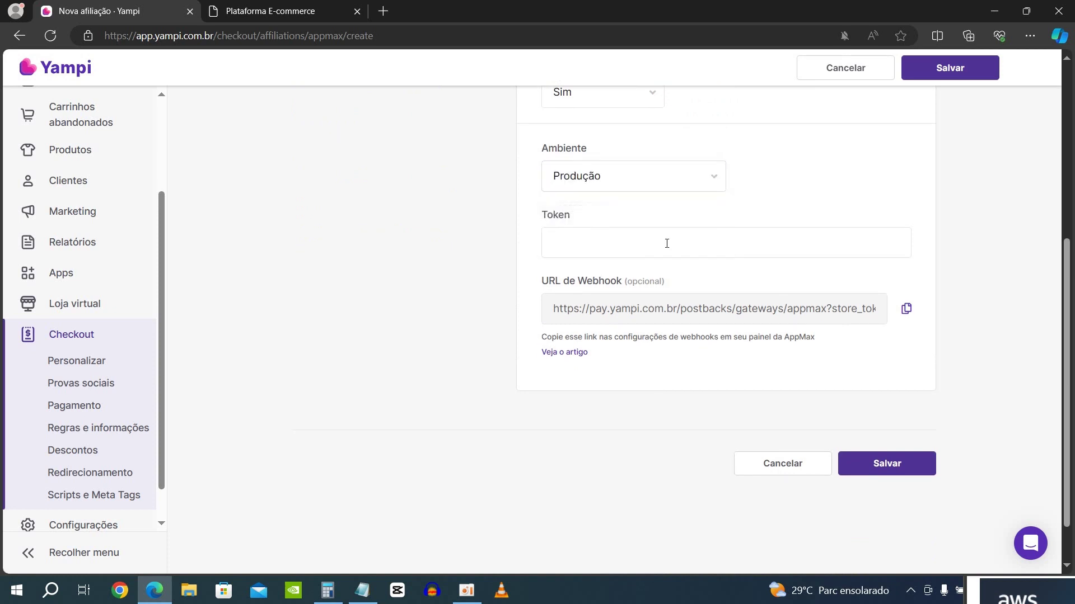
{"action": "left_click", "coordinate": [614, 190]}
{"action": "left_click", "coordinate": [604, 240]}
{"action": "left_click", "coordinate": [650, 188]}
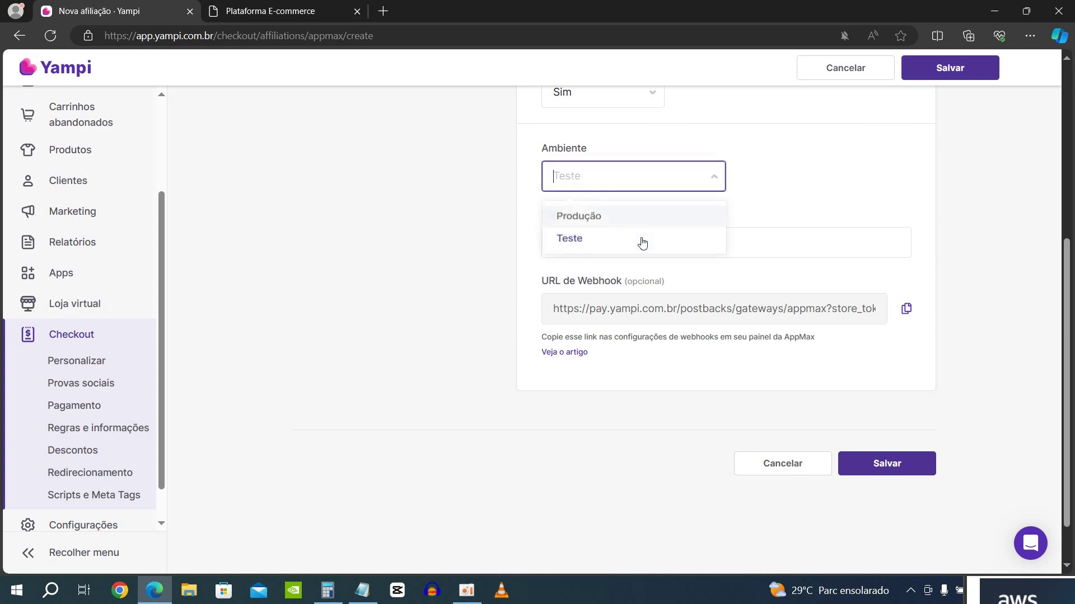
{"action": "left_click", "coordinate": [488, 227]}
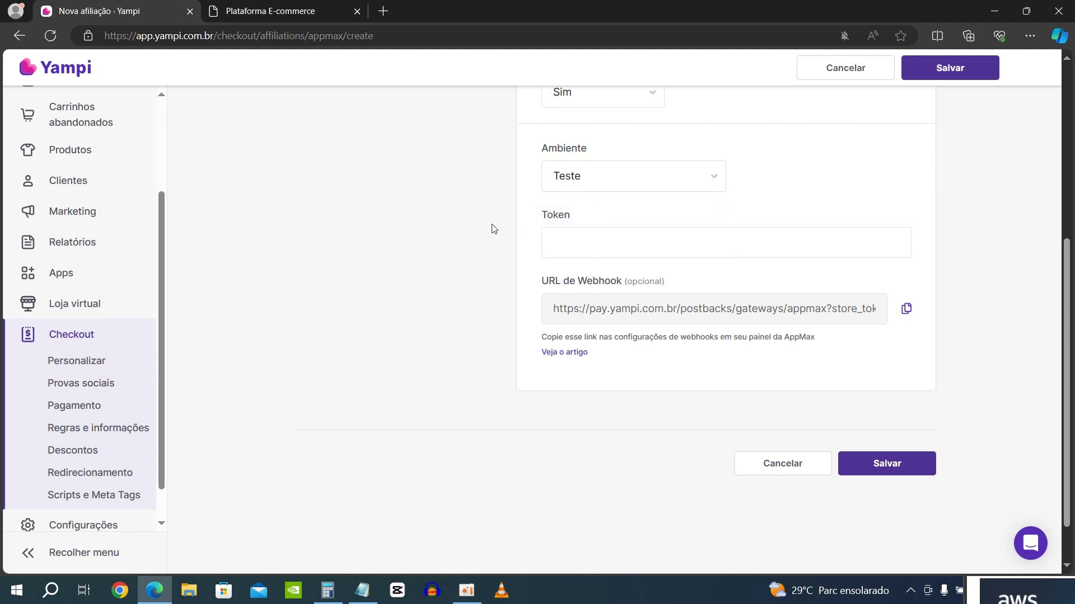
- Check the Token and URL de Webhook fields of the Appmax affiliation
{"action": "left_click", "coordinate": [583, 240]}
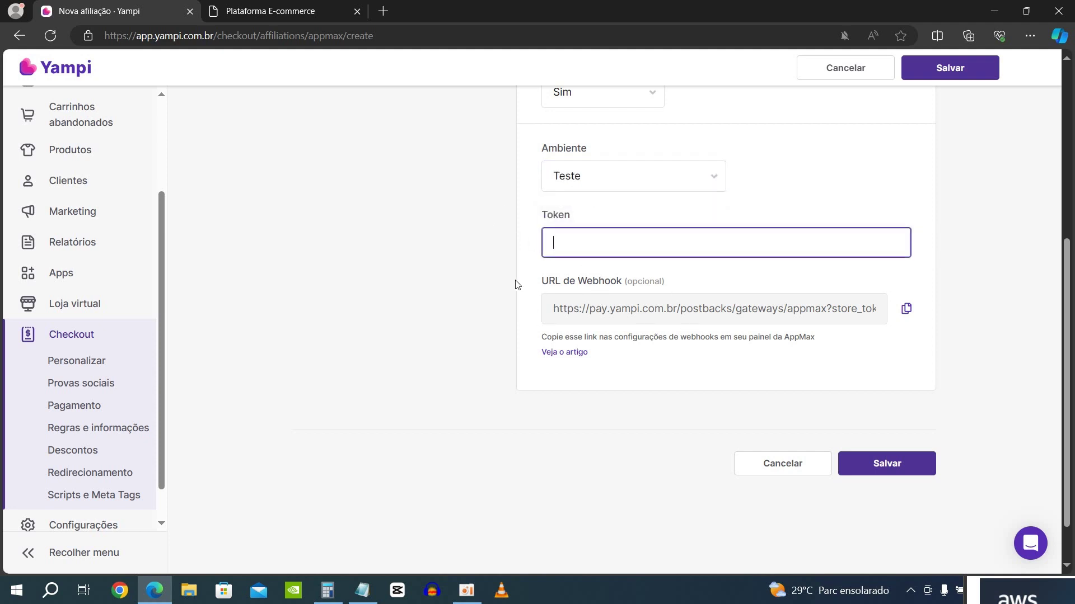
{"action": "left_click_drag", "start_coordinate": [538, 282], "coordinate": [613, 284]}
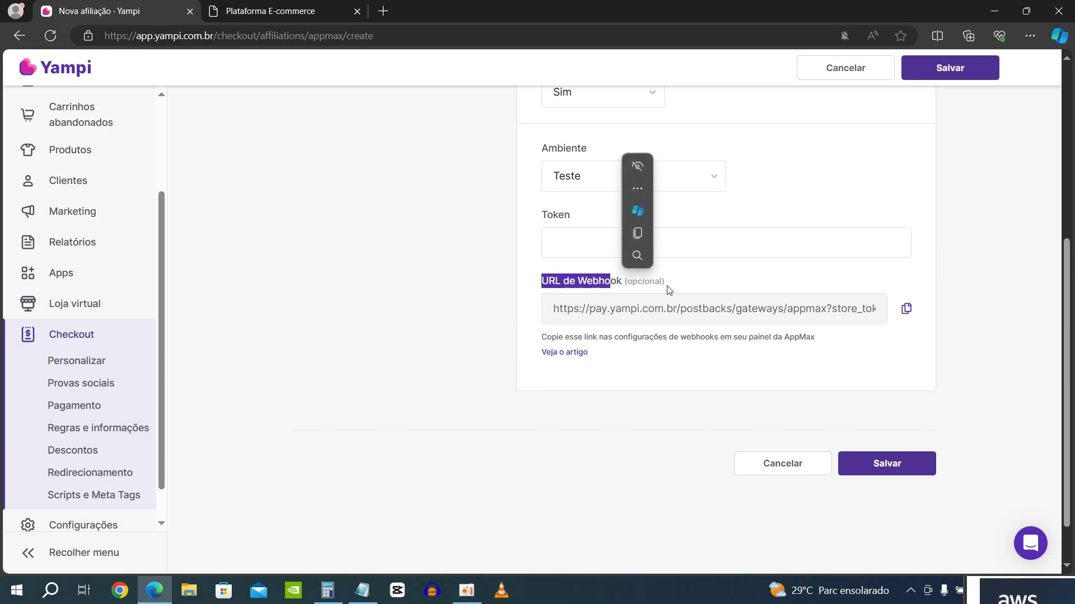
{"action": "left_click", "coordinate": [682, 396]}
{"action": "scroll", "coordinate": [384, 353], "scroll_direction": "up", "scroll_amount": 5}
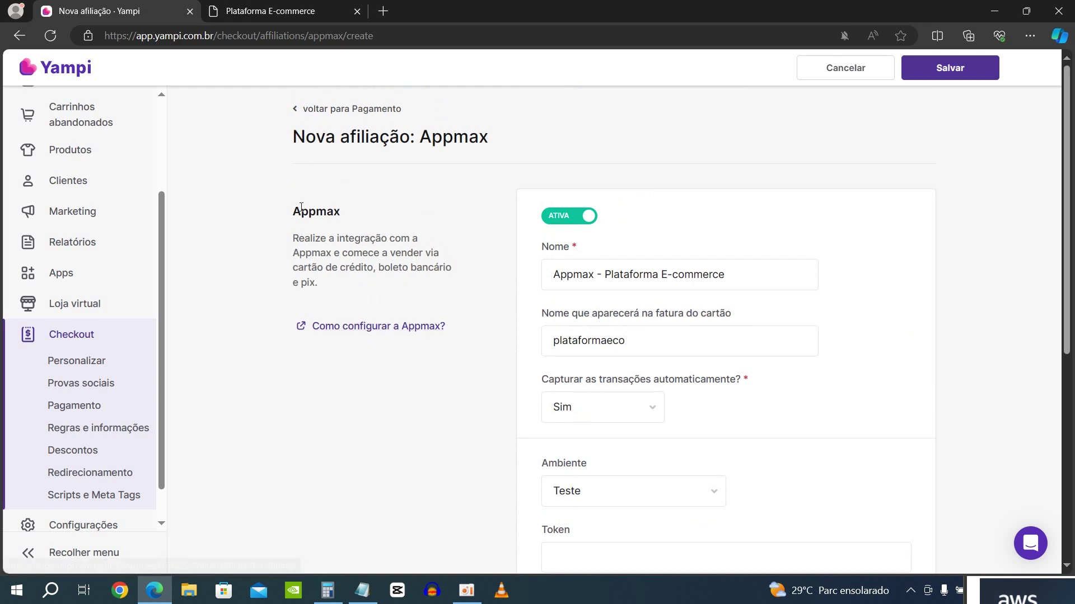
- Open the help article on configuring Appmax and review the accepted payment methods and the first integration steps
{"action": "left_click_drag", "start_coordinate": [291, 212], "coordinate": [340, 212]}
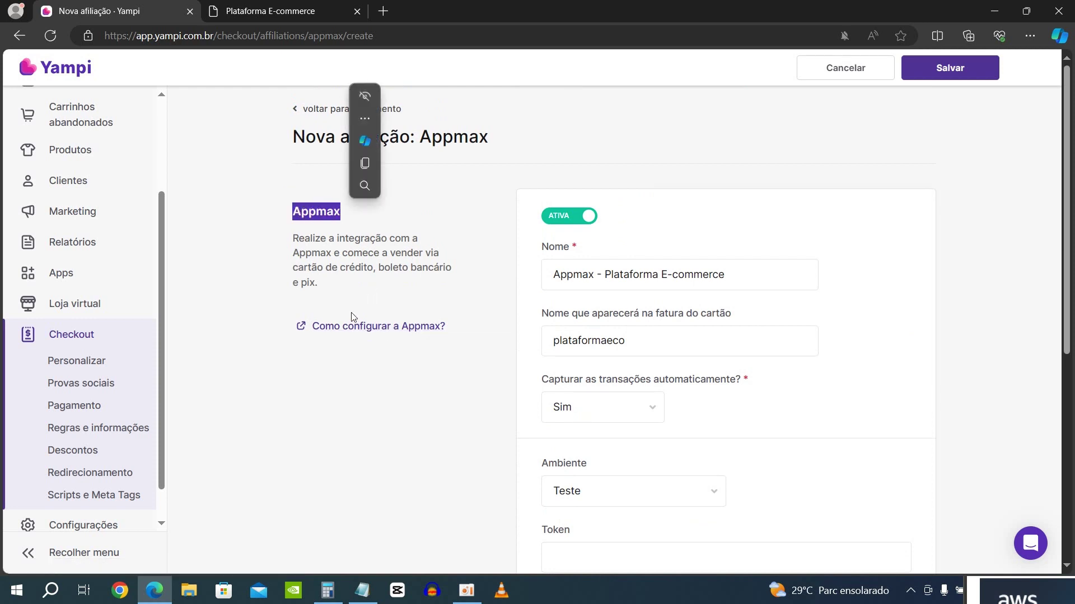
{"action": "left_click", "coordinate": [374, 330]}
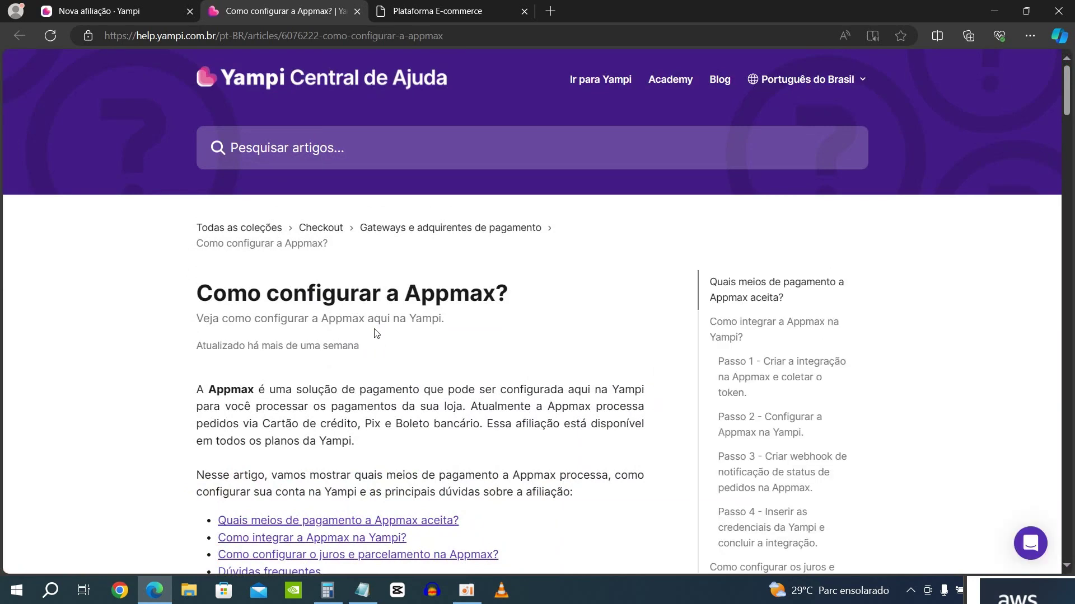
{"action": "scroll", "coordinate": [375, 333], "scroll_direction": "down", "scroll_amount": 5}
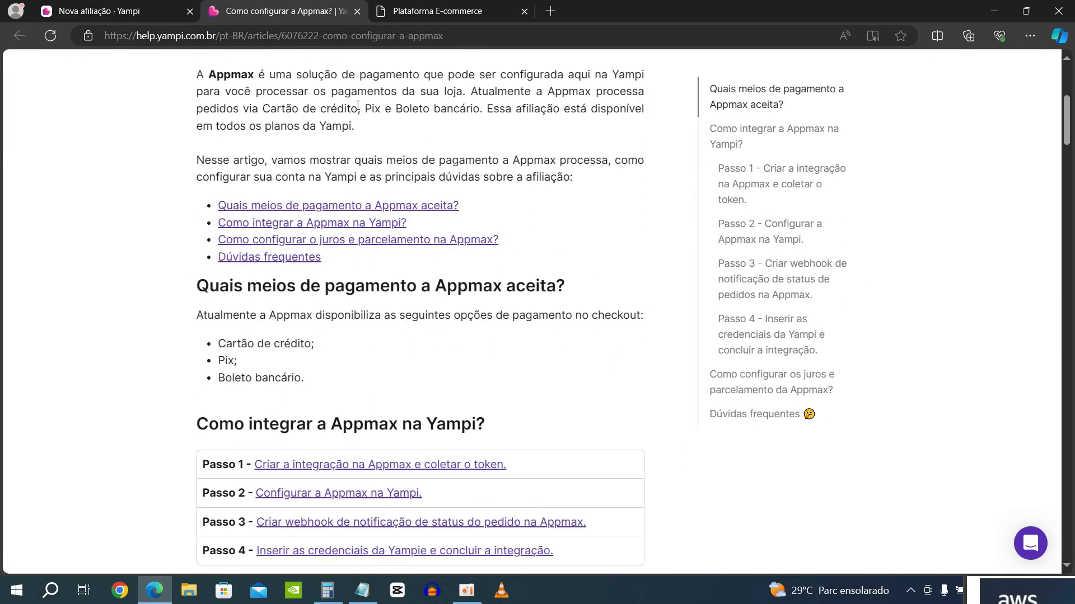
{"action": "scroll", "coordinate": [438, 286], "scroll_direction": "down", "scroll_amount": 3}
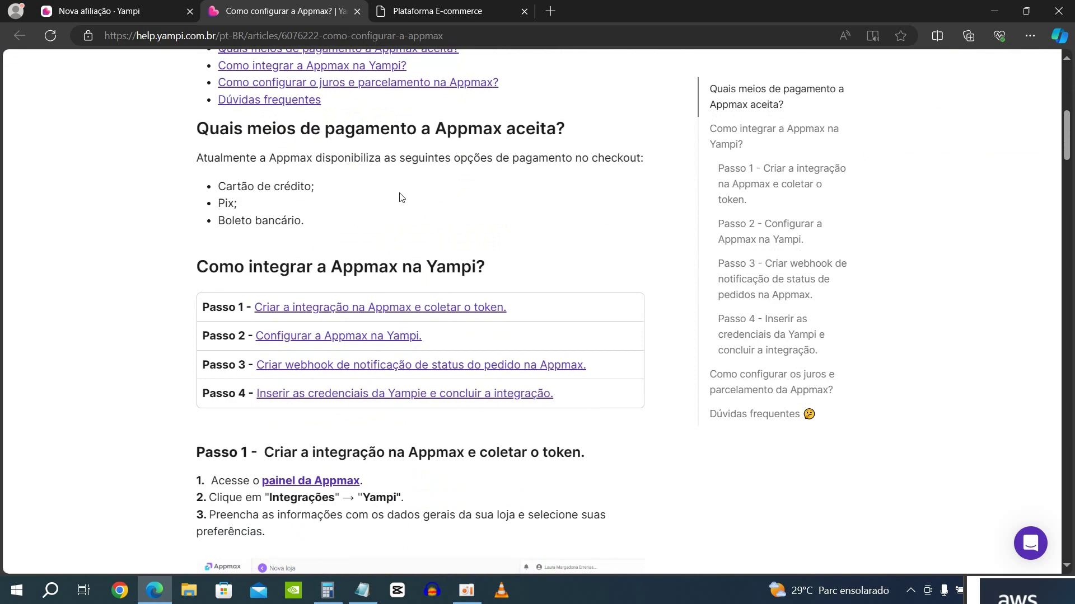
{"action": "scroll", "coordinate": [402, 197], "scroll_direction": "down", "scroll_amount": 10}
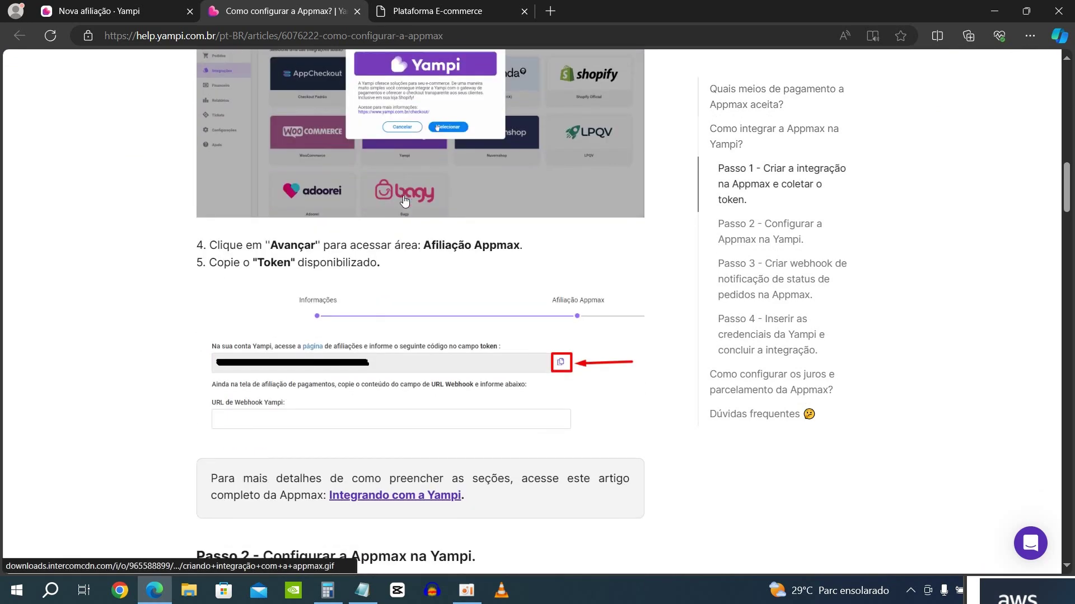
{"action": "scroll", "coordinate": [463, 346], "scroll_direction": "down", "scroll_amount": 3}
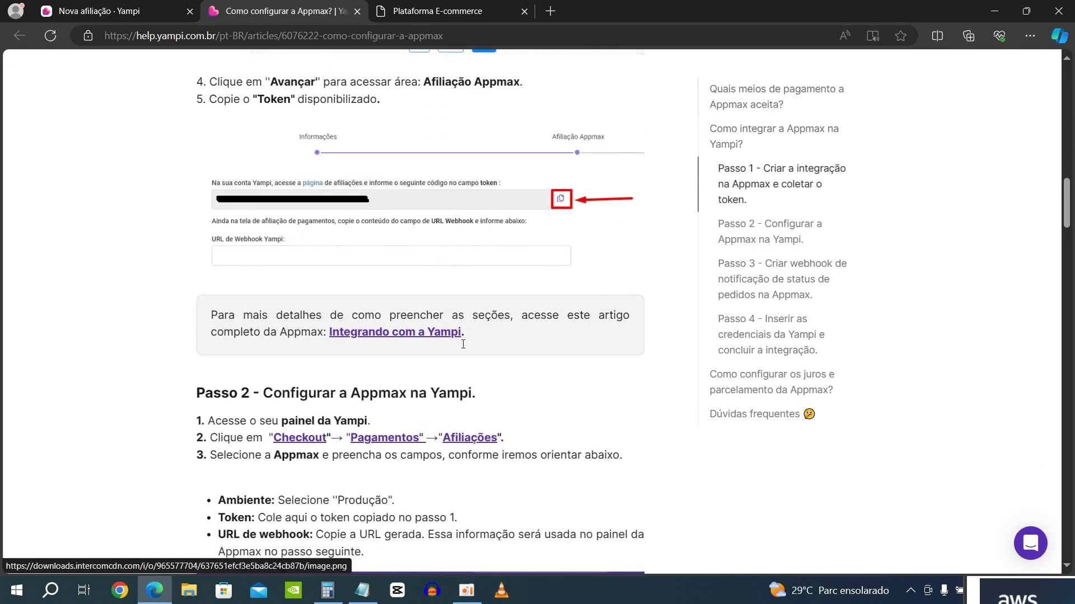
{"action": "scroll", "coordinate": [462, 344], "scroll_direction": "down", "scroll_amount": 4}
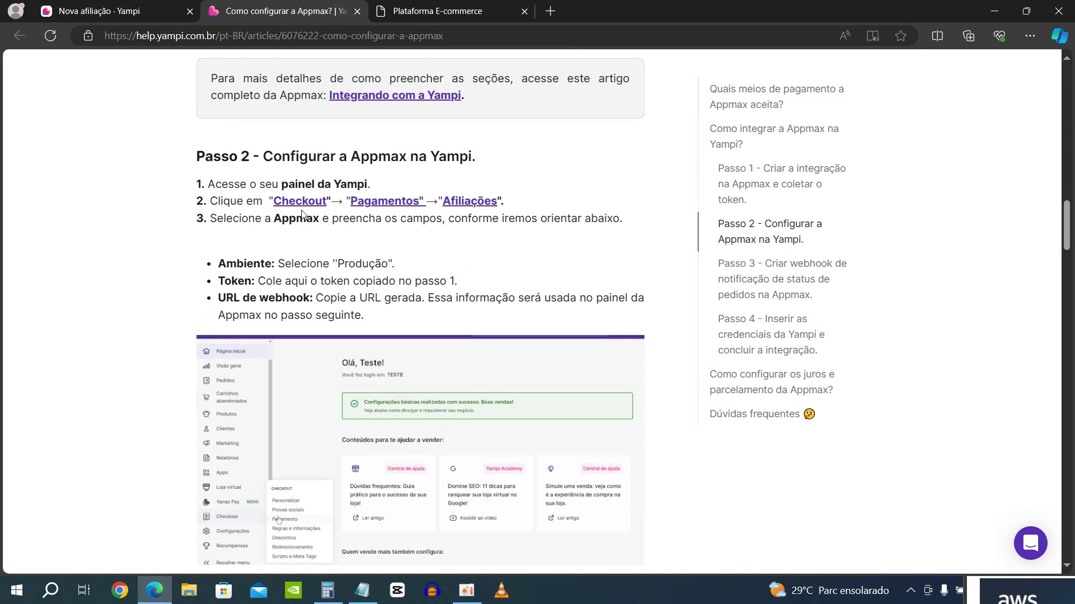
{"action": "scroll", "coordinate": [550, 260], "scroll_direction": "down", "scroll_amount": 15}
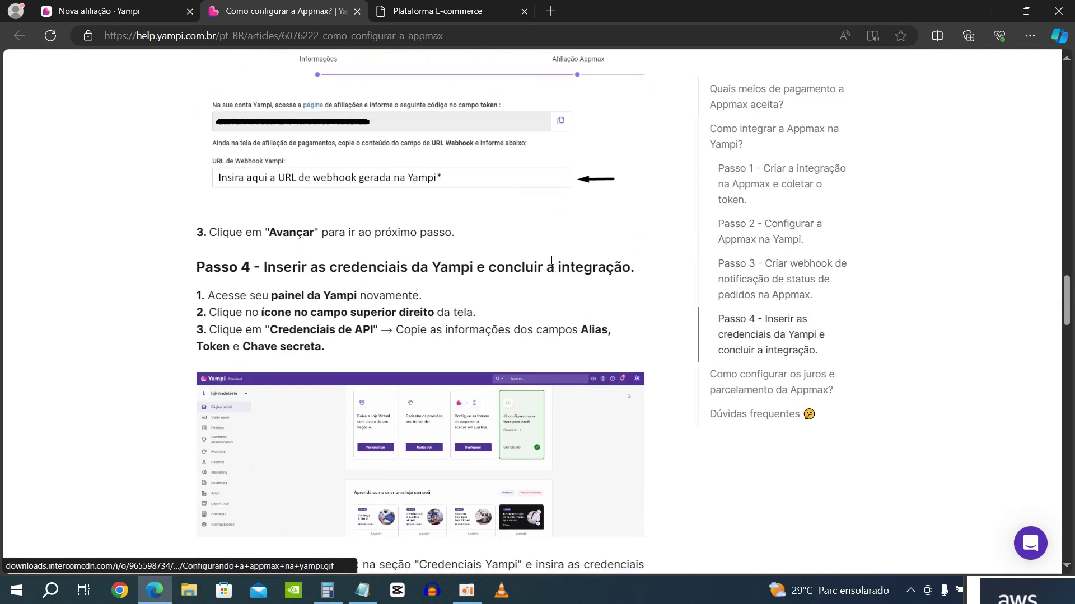
- Review Passo 3 and Passo 4 of the article, covering the order status webhook and the Yampi credentials in Appmax
{"action": "scroll", "coordinate": [551, 260], "scroll_direction": "up", "scroll_amount": 5}
{"action": "left_click_drag", "start_coordinate": [296, 289], "coordinate": [642, 305]}
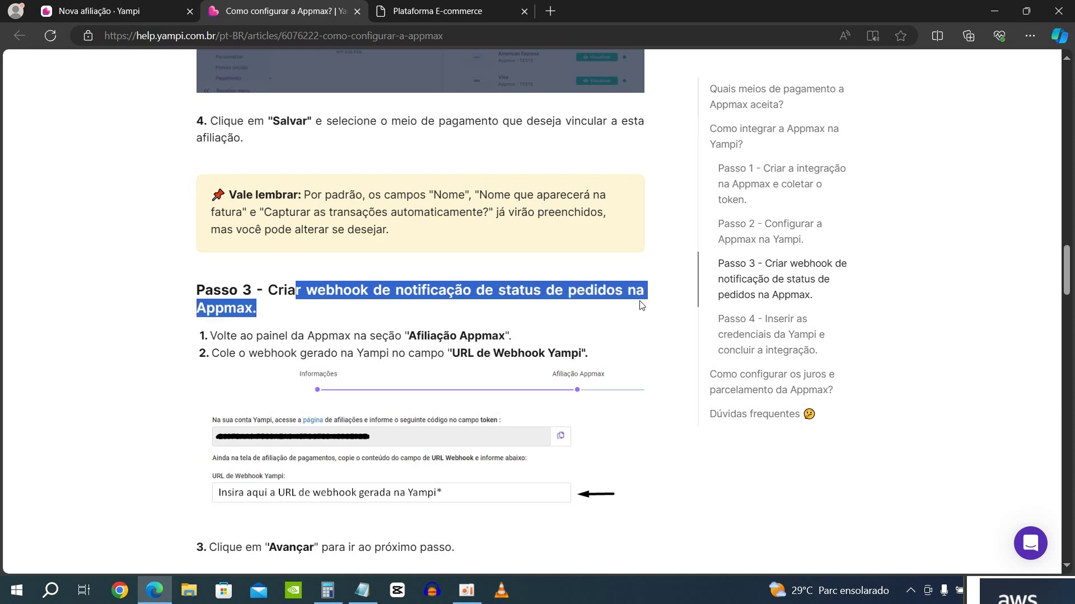
{"action": "left_click", "coordinate": [635, 334]}
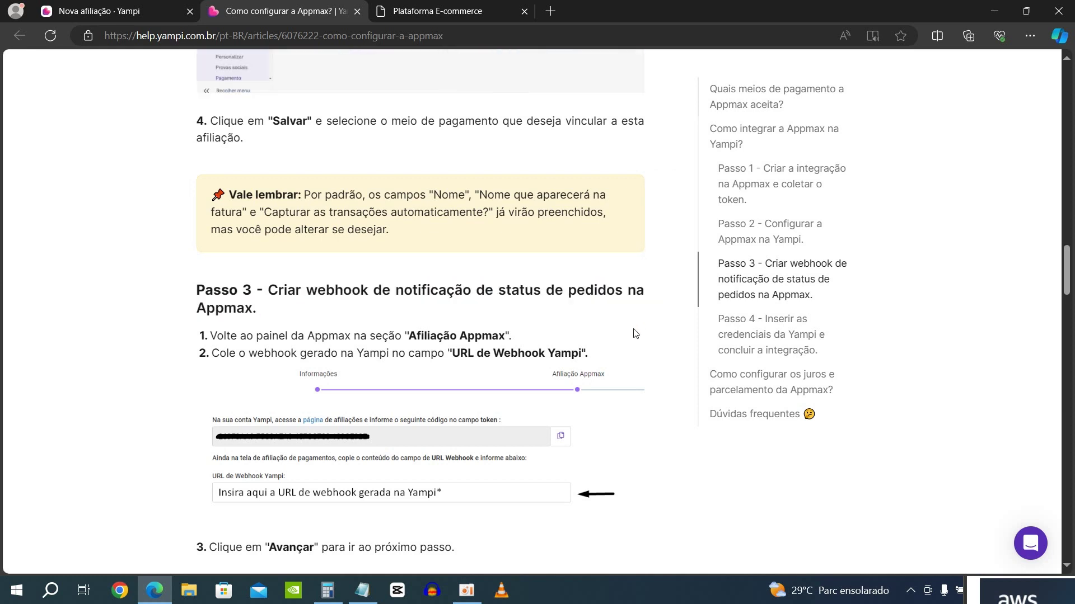
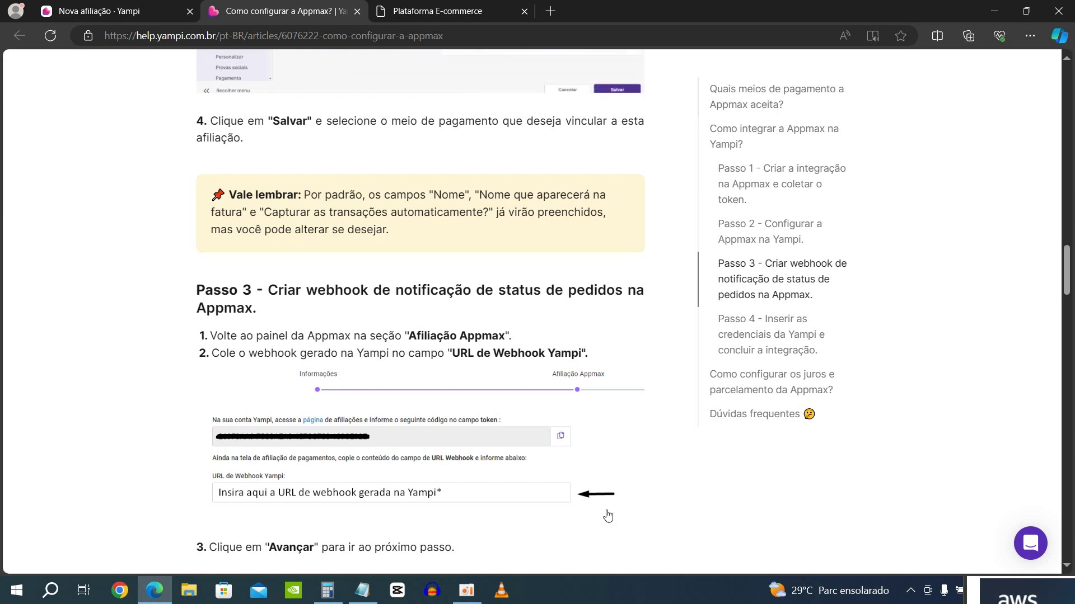
{"action": "left_click_drag", "start_coordinate": [229, 351], "coordinate": [350, 350]}
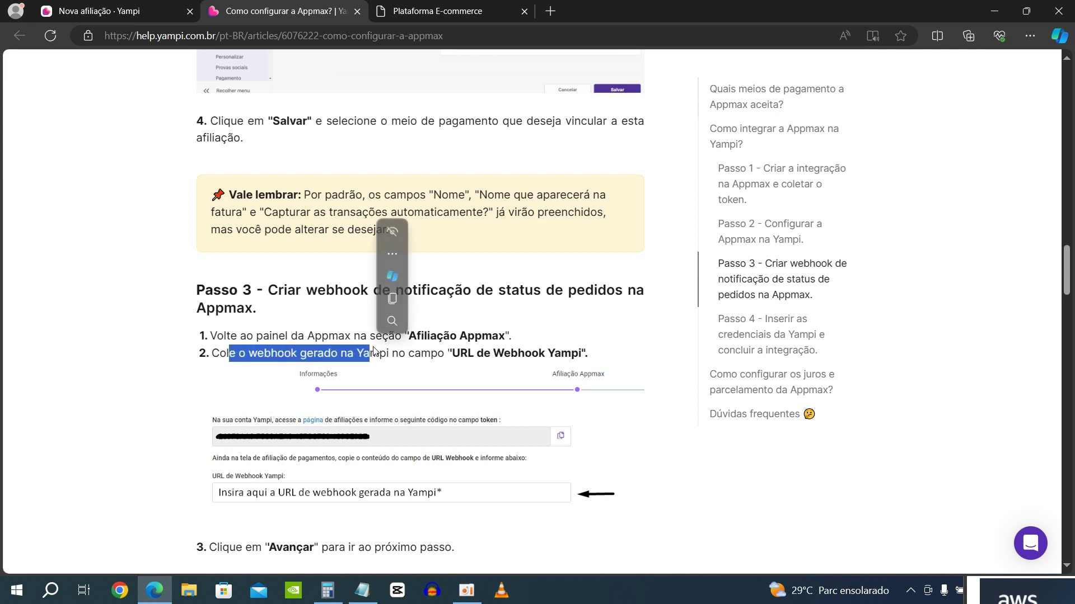
{"action": "left_click_drag", "start_coordinate": [460, 353], "coordinate": [511, 354]}
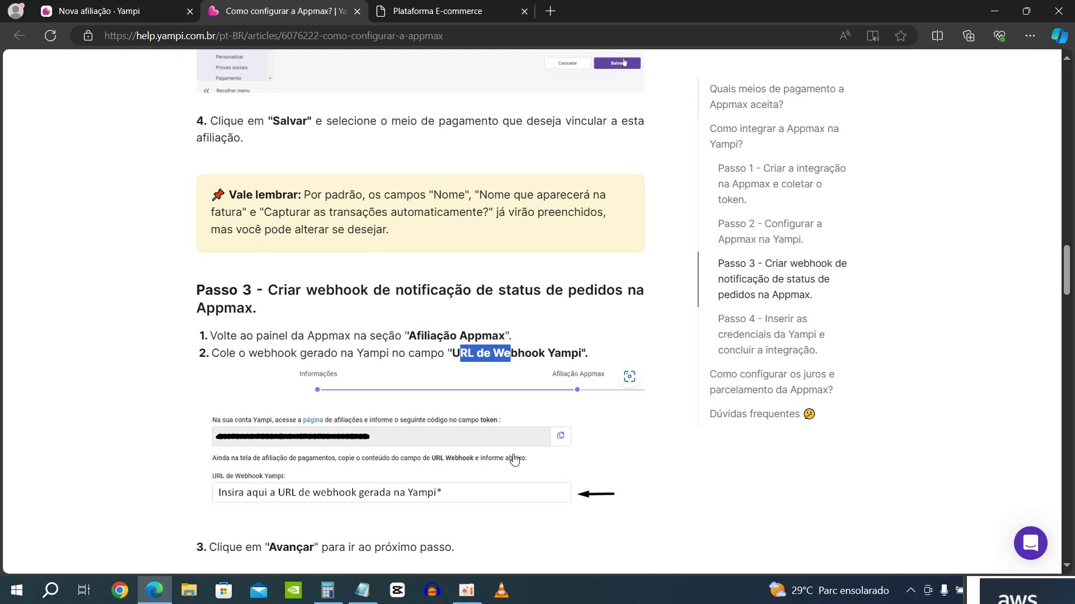
{"action": "scroll", "coordinate": [512, 456], "scroll_direction": "down", "scroll_amount": 5}
{"action": "scroll", "coordinate": [546, 459], "scroll_direction": "down", "scroll_amount": 2}
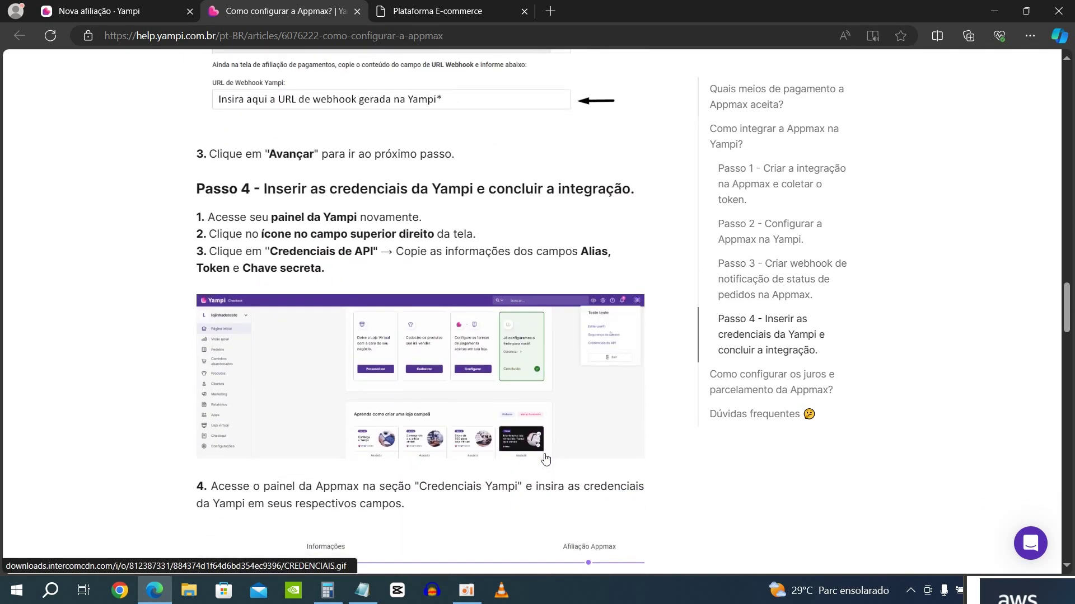
{"action": "scroll", "coordinate": [531, 458], "scroll_direction": "down", "scroll_amount": 4}
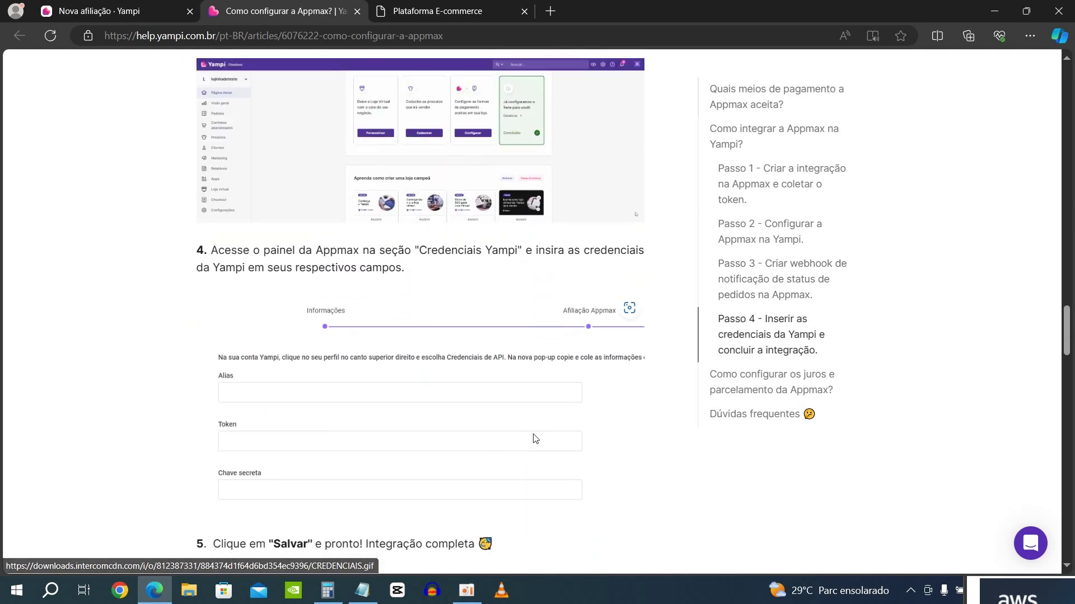
- Review the article's section on configuring interest and instalments for Appmax, including the compound interest example
{"action": "scroll", "coordinate": [534, 440], "scroll_direction": "down", "scroll_amount": 8}
{"action": "scroll", "coordinate": [535, 438], "scroll_direction": "down", "scroll_amount": 2}
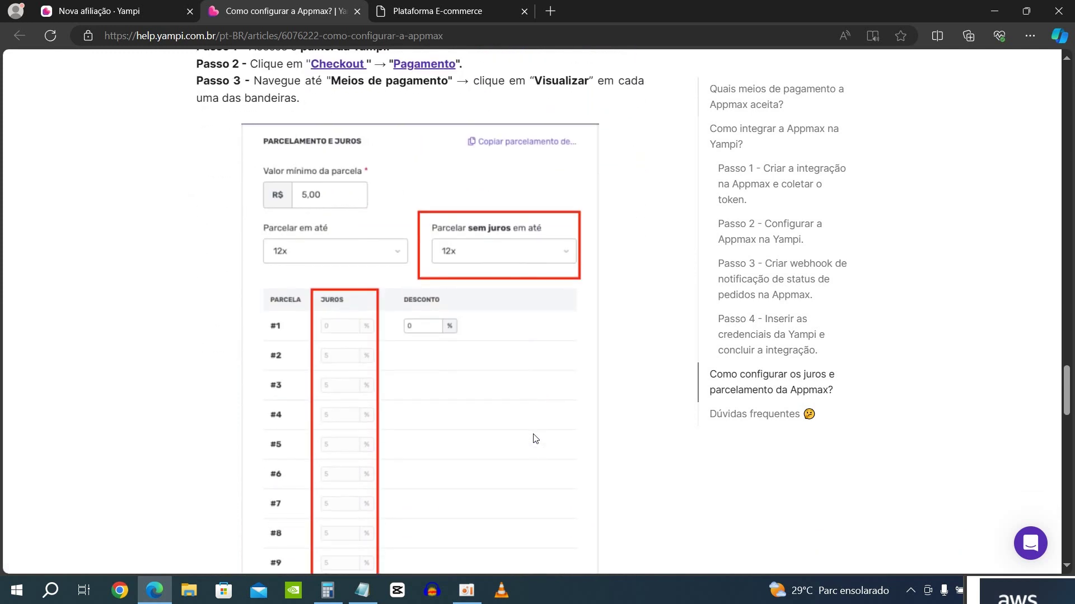
{"action": "scroll", "coordinate": [533, 439], "scroll_direction": "up", "scroll_amount": 4}
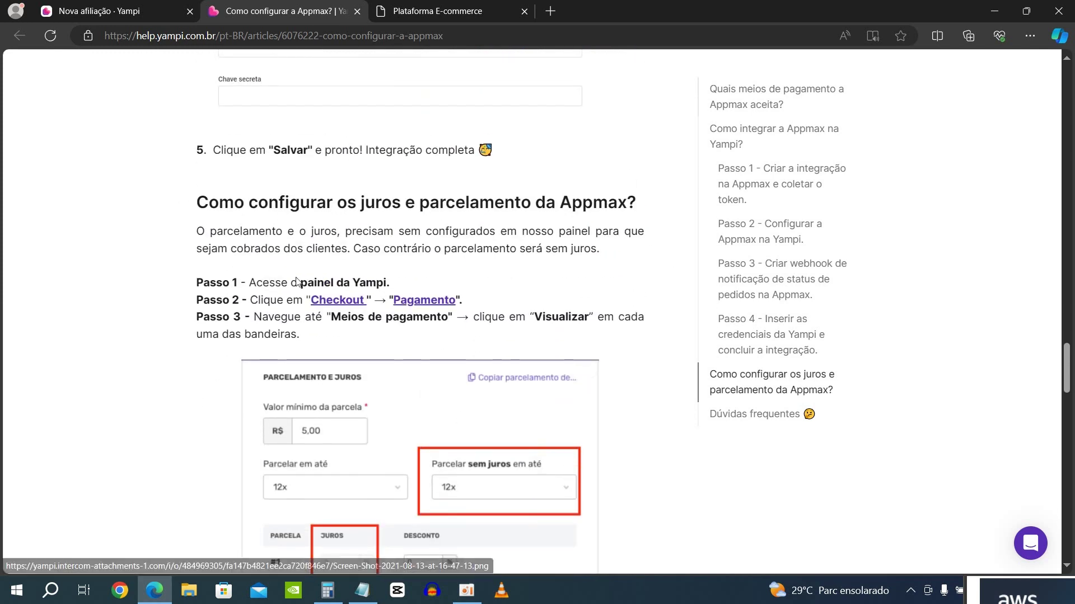
{"action": "scroll", "coordinate": [369, 338], "scroll_direction": "down", "scroll_amount": 3}
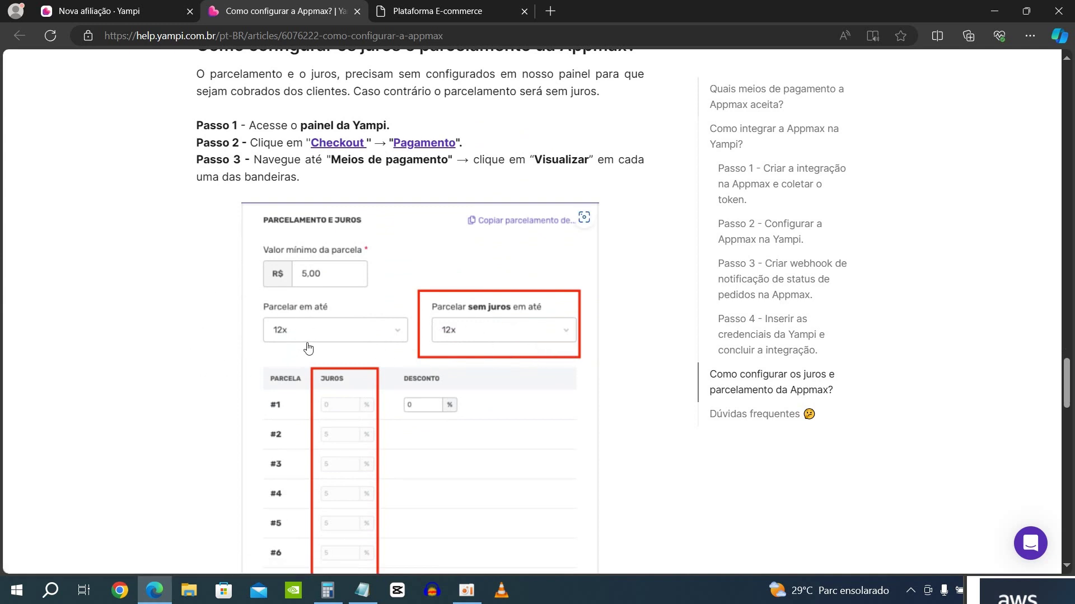
{"action": "scroll", "coordinate": [355, 267], "scroll_direction": "down", "scroll_amount": 6}
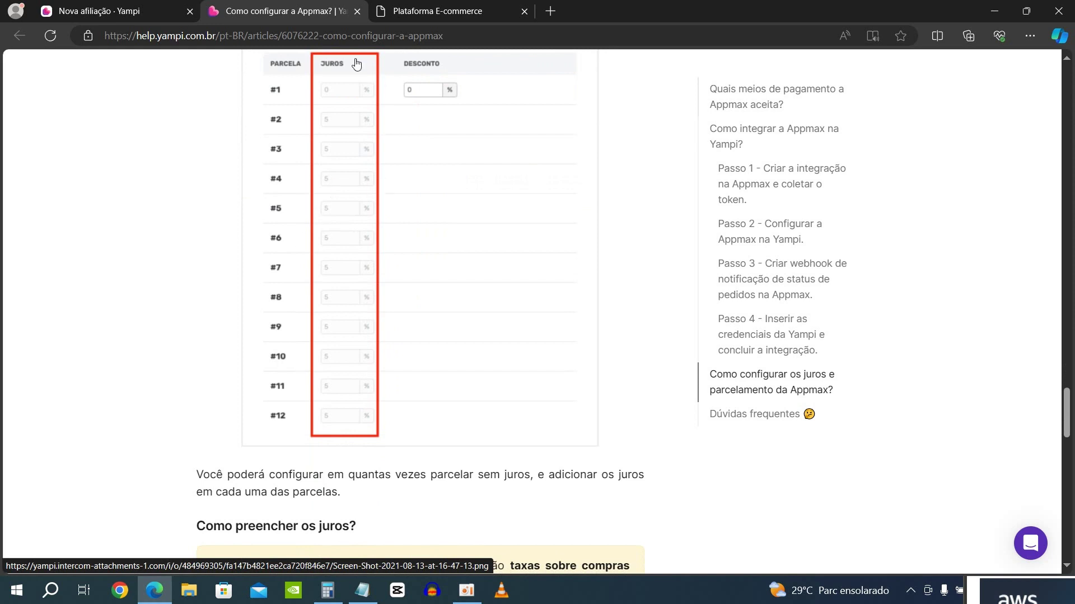
{"action": "scroll", "coordinate": [408, 384], "scroll_direction": "down", "scroll_amount": 11}
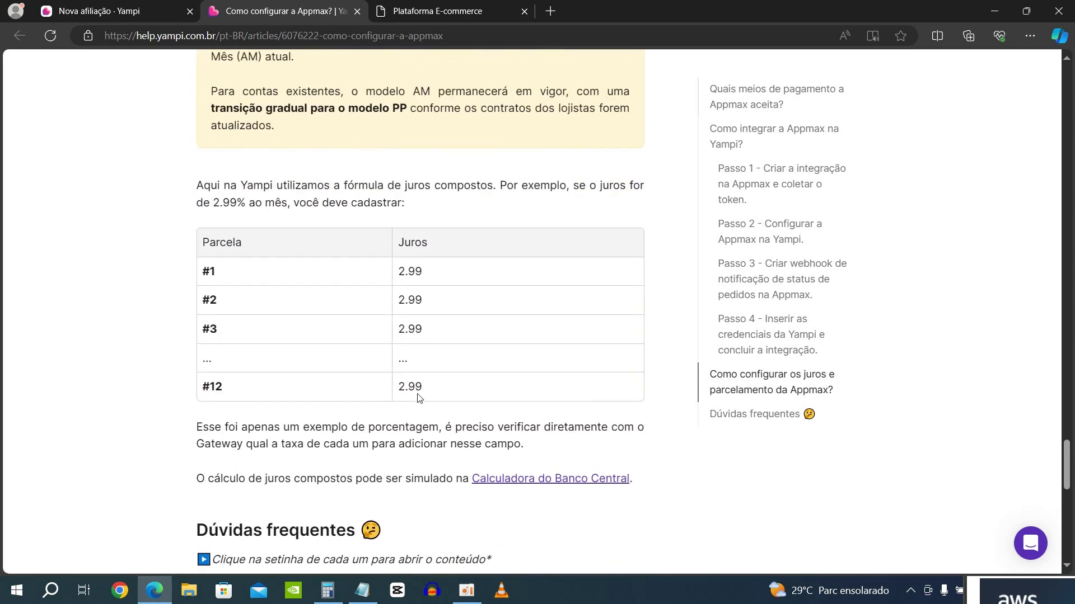
- Expand and review the three questions under Dúvidas frequentes in the Appmax article, and close the article
{"action": "scroll", "coordinate": [379, 319], "scroll_direction": "down", "scroll_amount": 4}
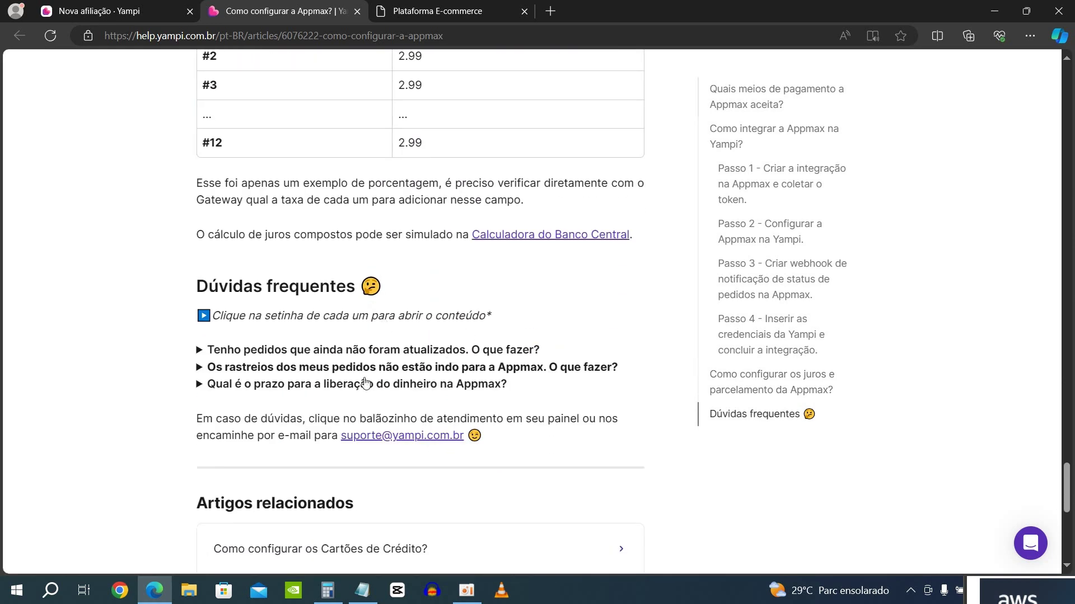
{"action": "left_click", "coordinate": [244, 352]}
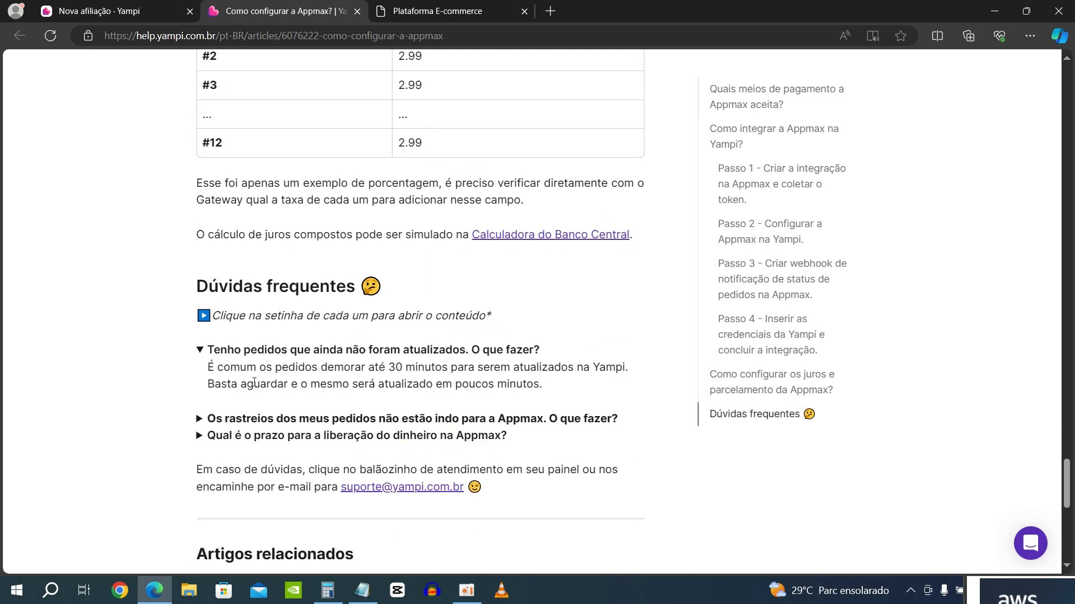
{"action": "left_click", "coordinate": [251, 420]}
{"action": "scroll", "coordinate": [252, 392], "scroll_direction": "down", "scroll_amount": 3}
{"action": "left_click", "coordinate": [270, 348]}
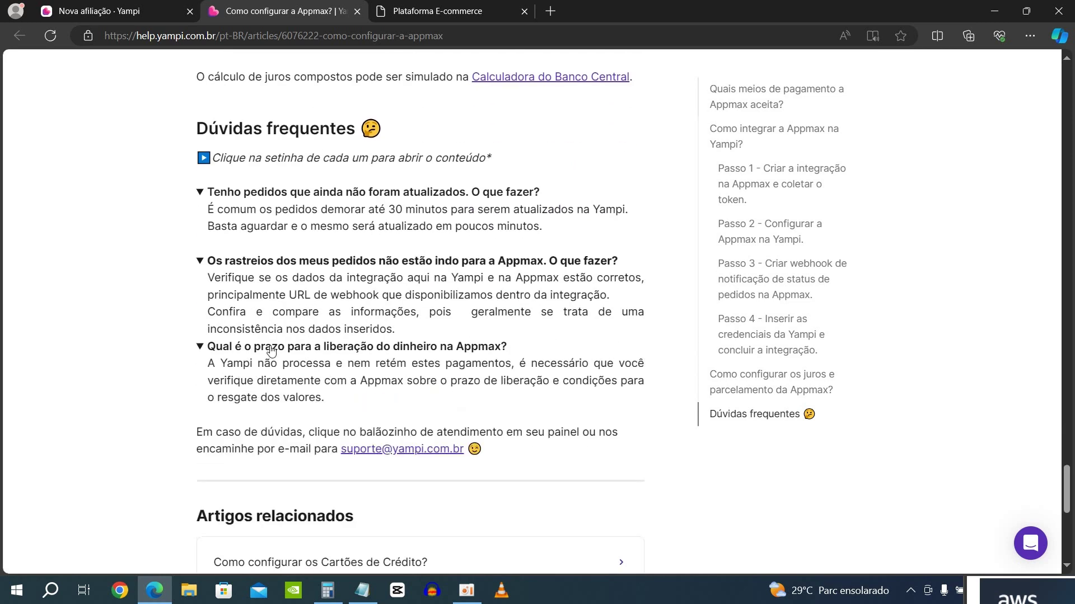
{"action": "scroll", "coordinate": [412, 414], "scroll_direction": "up", "scroll_amount": 7}
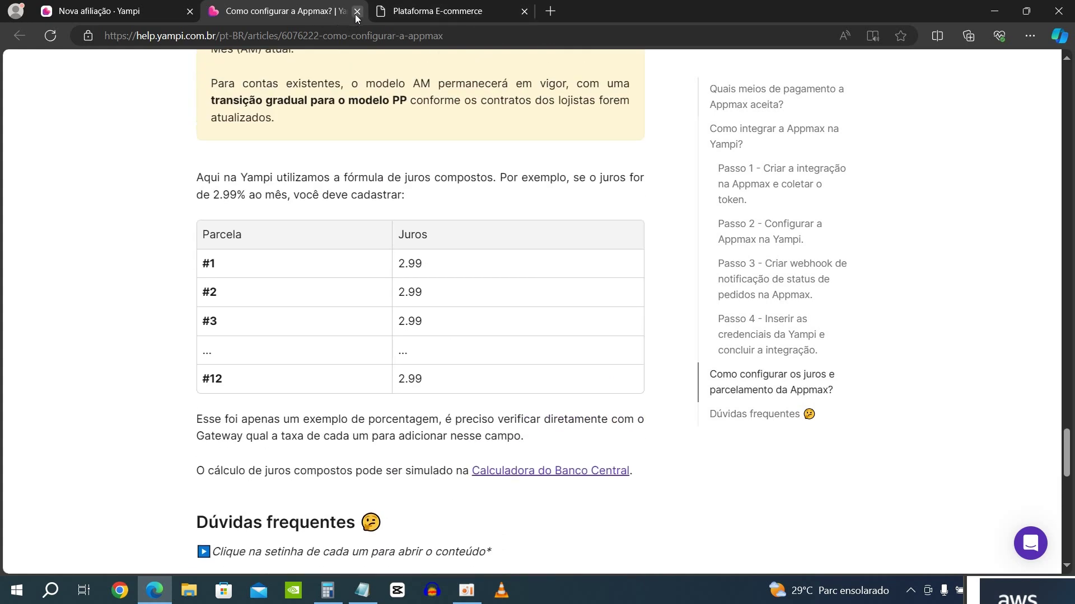
{"action": "left_click", "coordinate": [357, 12]}
- Copy the URL de Webhook from the new Appmax affiliation form
{"action": "scroll", "coordinate": [727, 325], "scroll_direction": "down", "scroll_amount": 6}
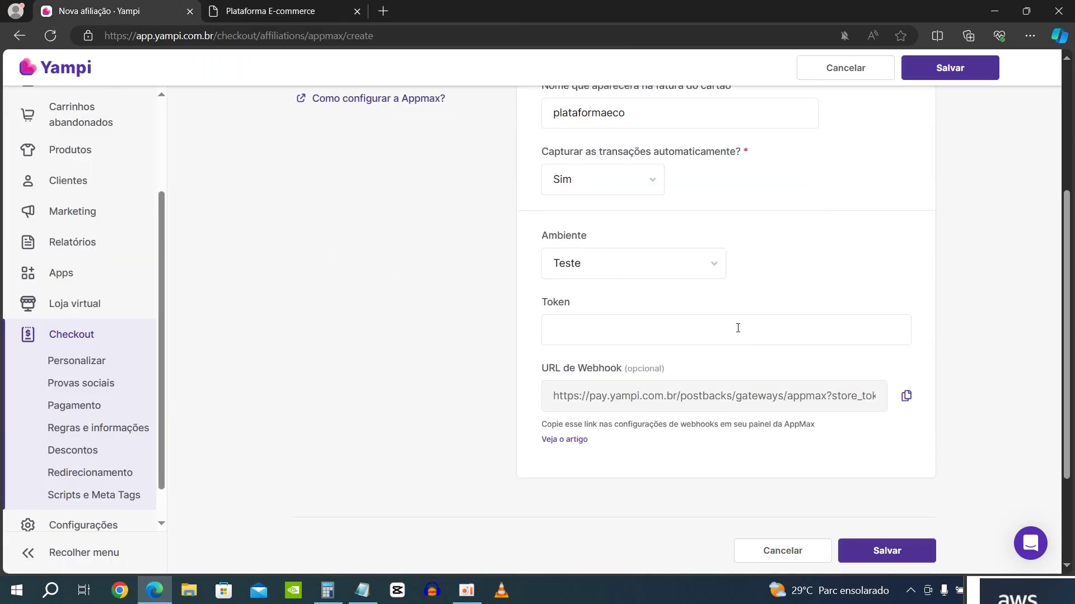
{"action": "left_click", "coordinate": [818, 254]}
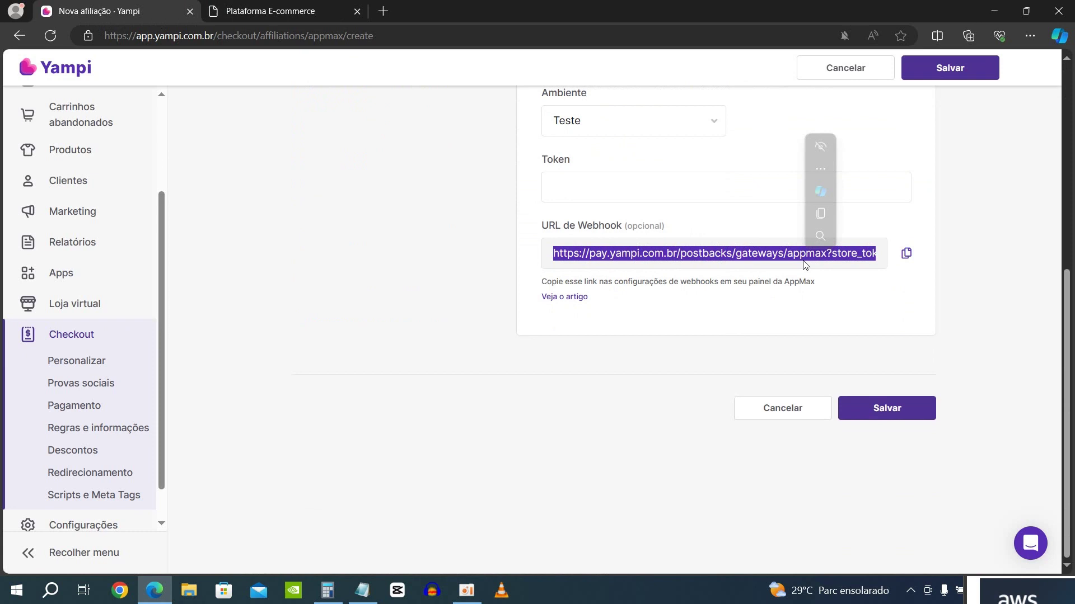
{"action": "left_click", "coordinate": [907, 254]}
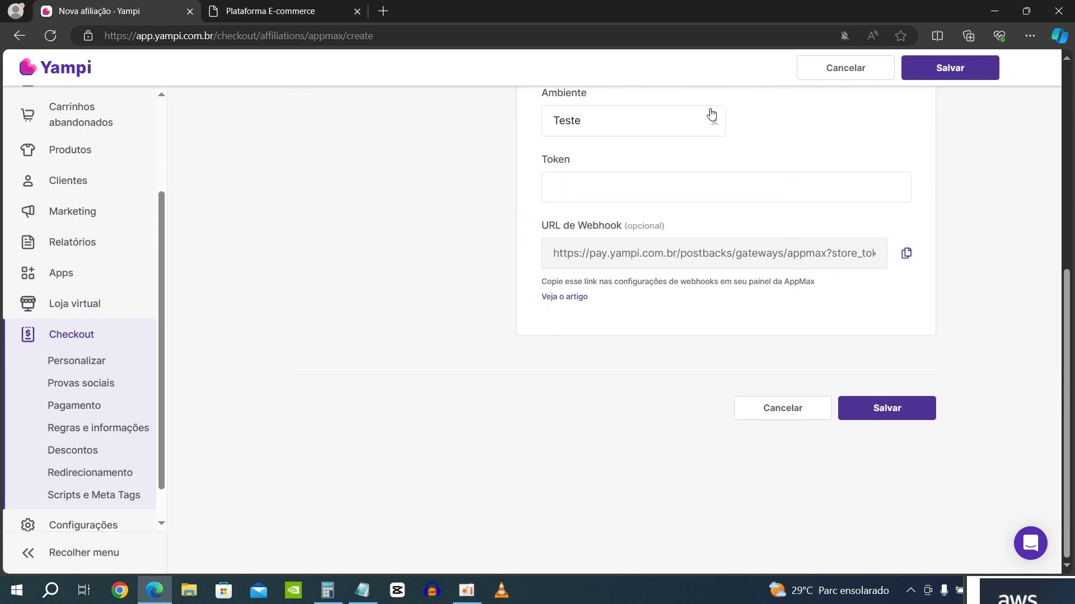
{"action": "left_click", "coordinate": [793, 247]}
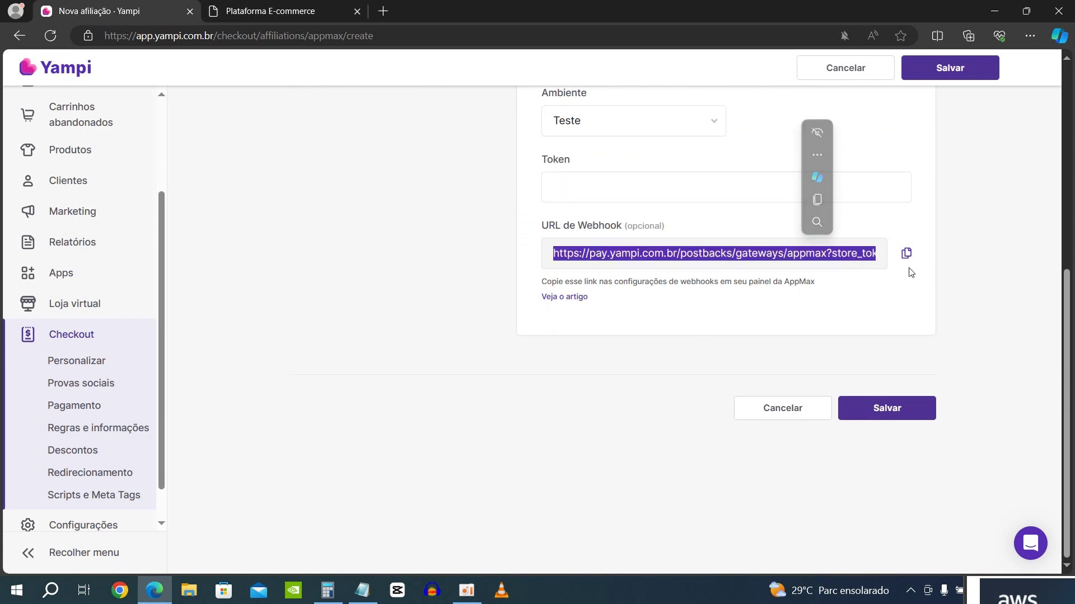
{"action": "left_click", "coordinate": [812, 258]}
{"action": "left_click", "coordinate": [751, 245]}
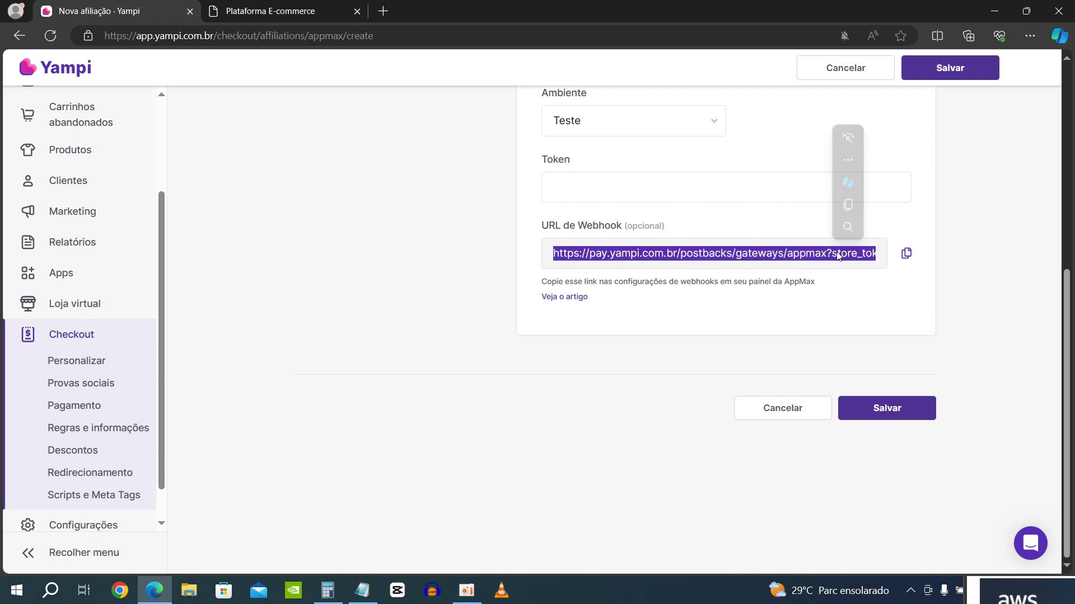
{"action": "left_click", "coordinate": [905, 256]}
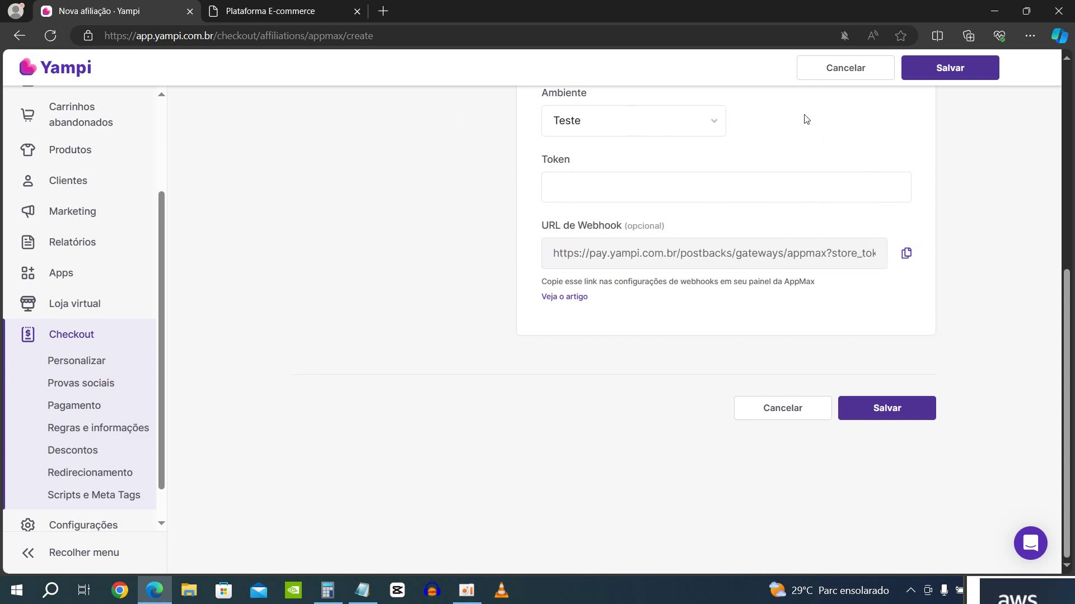
- Reopen the Appmax help article from the webhook field, skim its integration steps through Passo 4, and close it
{"action": "left_click", "coordinate": [560, 300]}
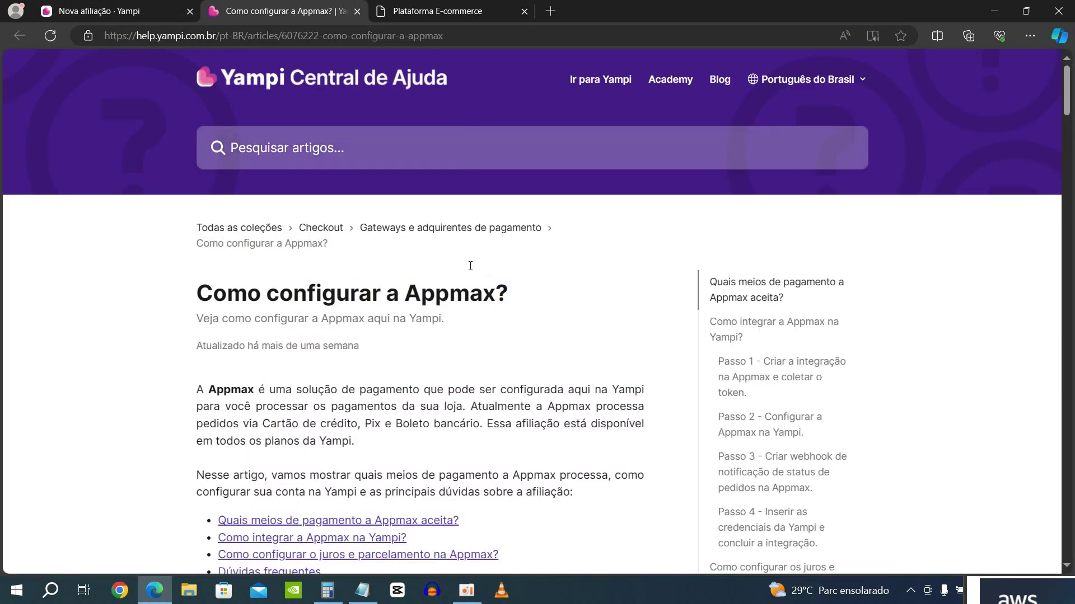
{"action": "scroll", "coordinate": [503, 395], "scroll_direction": "down", "scroll_amount": 14}
{"action": "scroll", "coordinate": [503, 395], "scroll_direction": "down", "scroll_amount": 18}
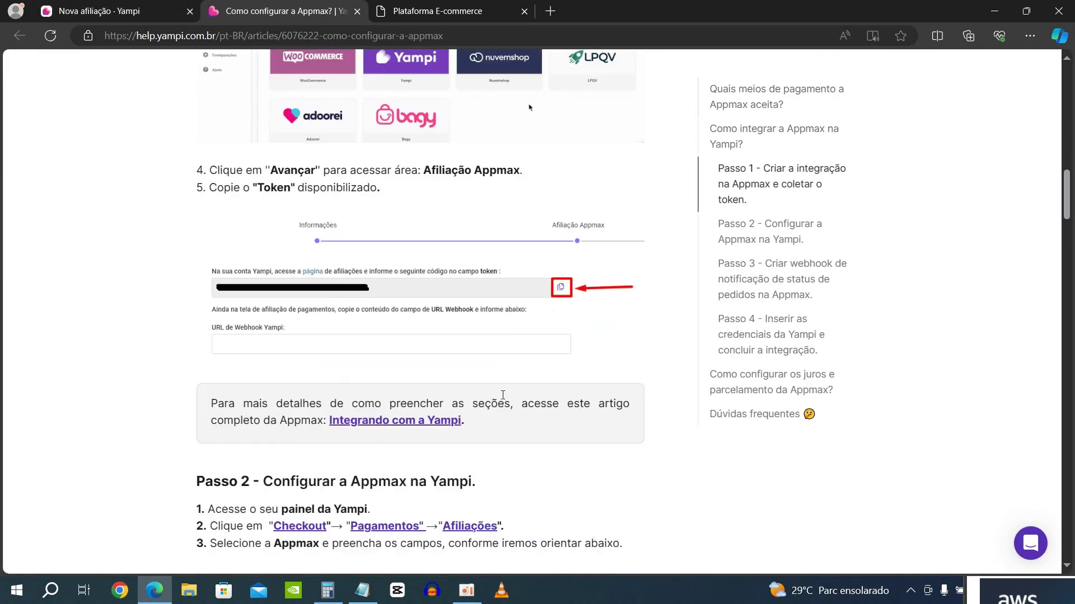
{"action": "scroll", "coordinate": [505, 398], "scroll_direction": "down", "scroll_amount": 3}
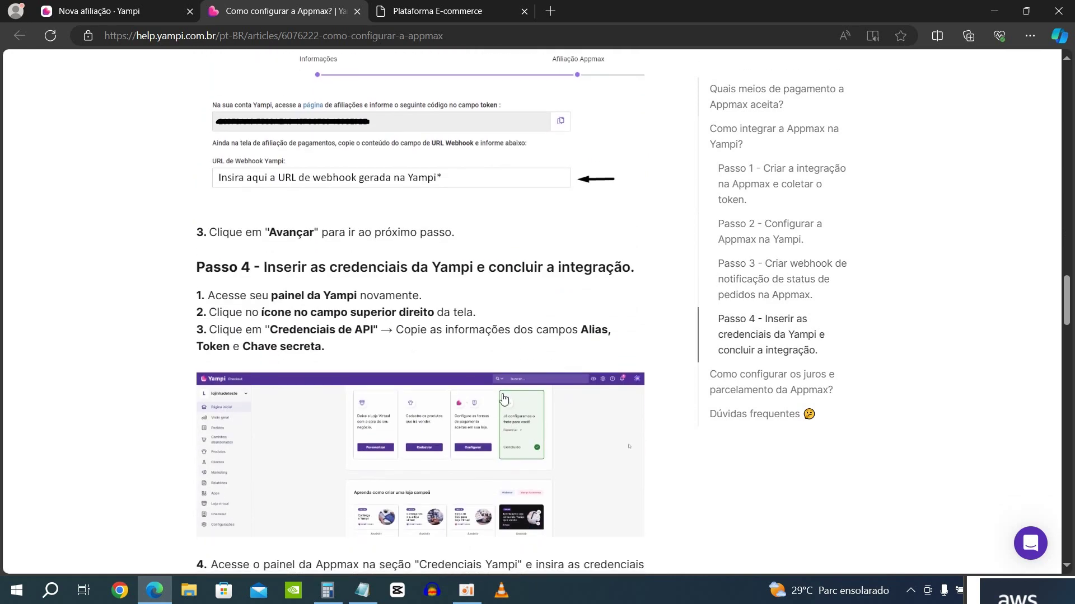
{"action": "left_click", "coordinate": [357, 11]}
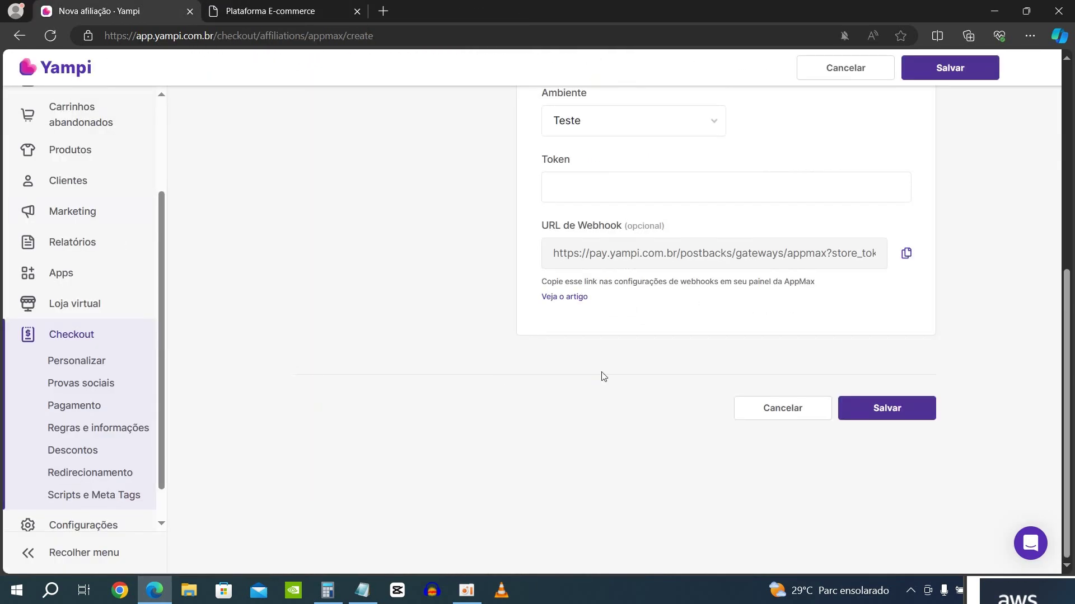
- Cancel the new Appmax affiliation and start a new affiliation with Pagaleve
{"action": "scroll", "coordinate": [603, 377], "scroll_direction": "up", "scroll_amount": 7}
{"action": "left_click", "coordinate": [856, 80]}
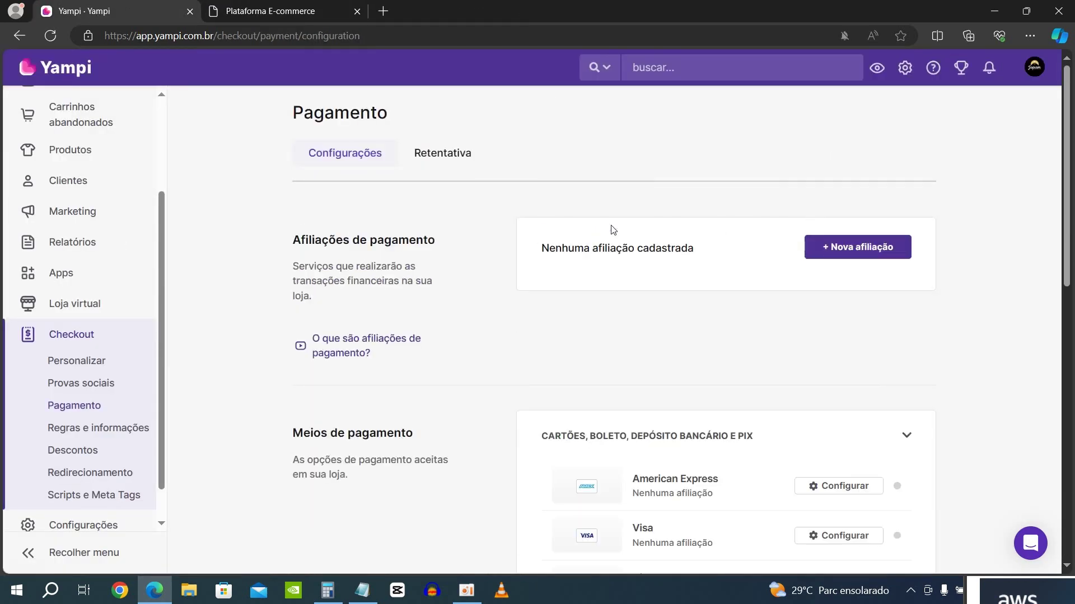
{"action": "left_click", "coordinate": [902, 255]}
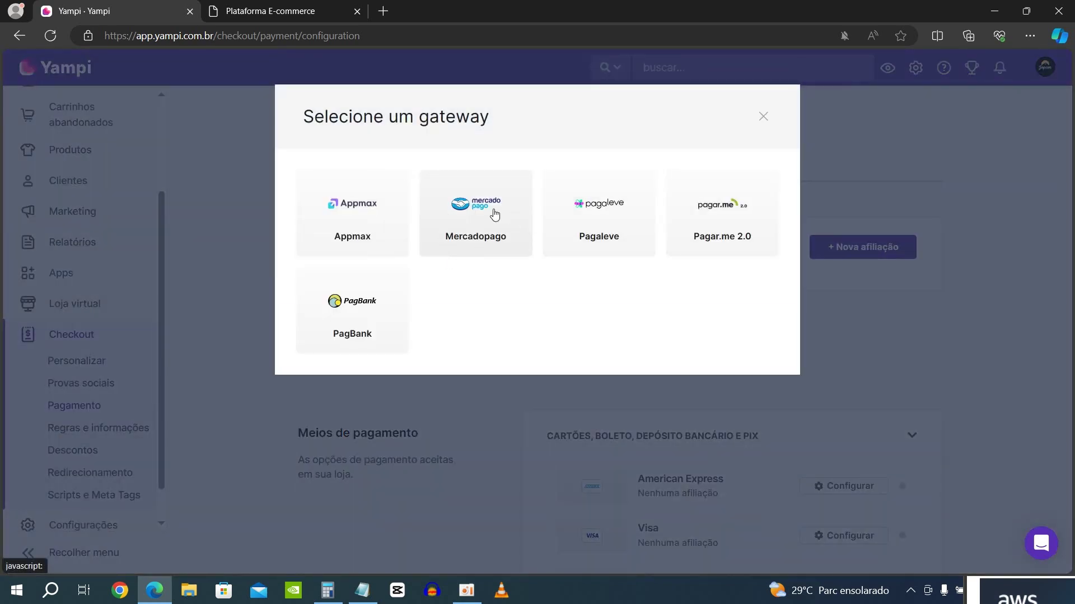
{"action": "left_click", "coordinate": [626, 213]}
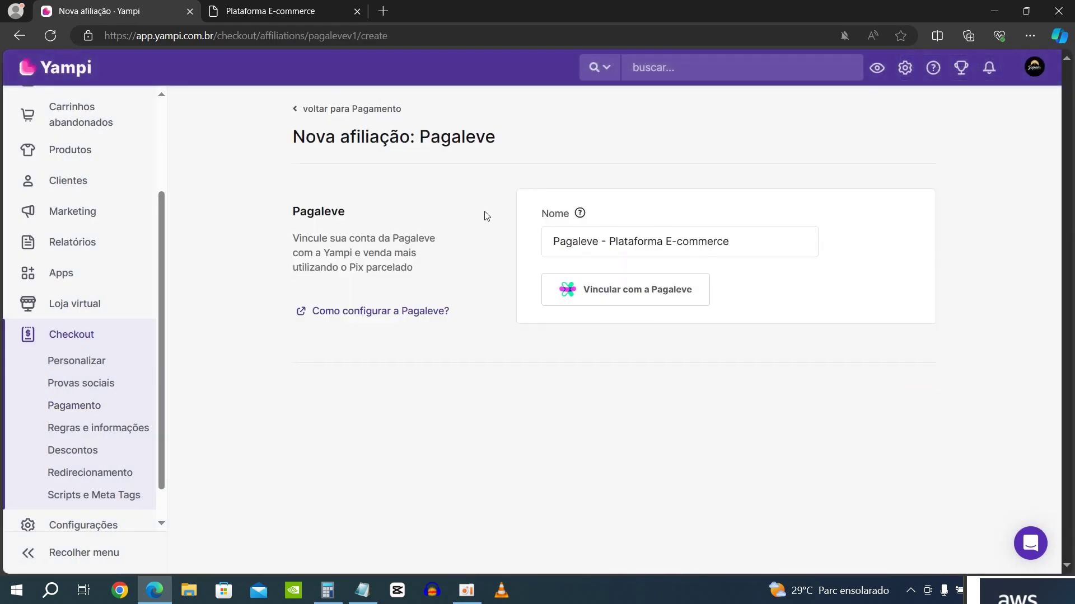
- Continue to Pagaleve's linking page, review the Meus dados registration form, and return to the Yampi payment settings
{"action": "left_click", "coordinate": [615, 298]}
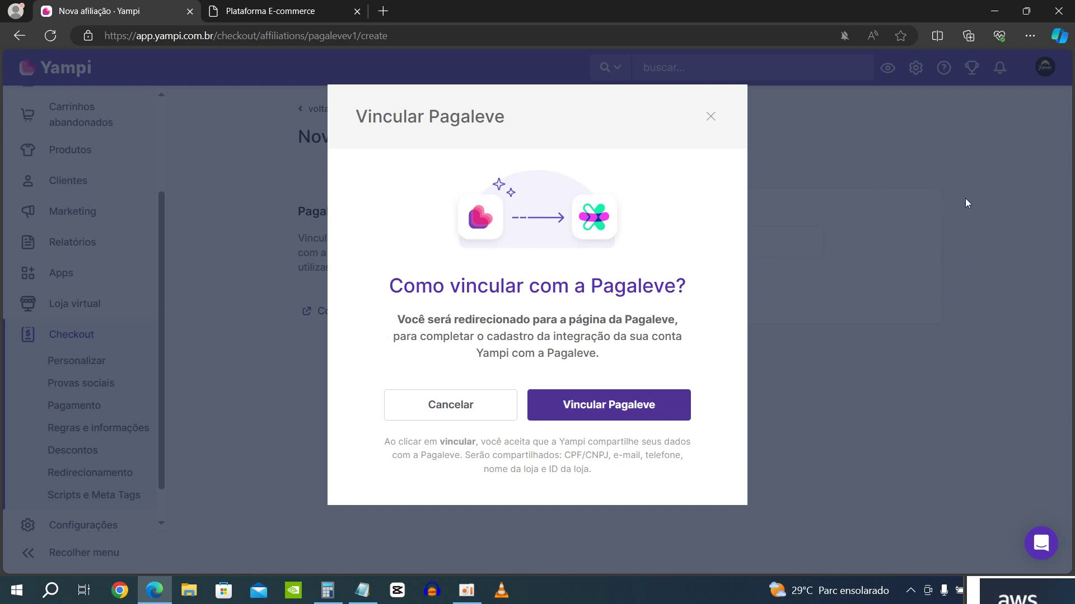
{"action": "left_click", "coordinate": [614, 413]}
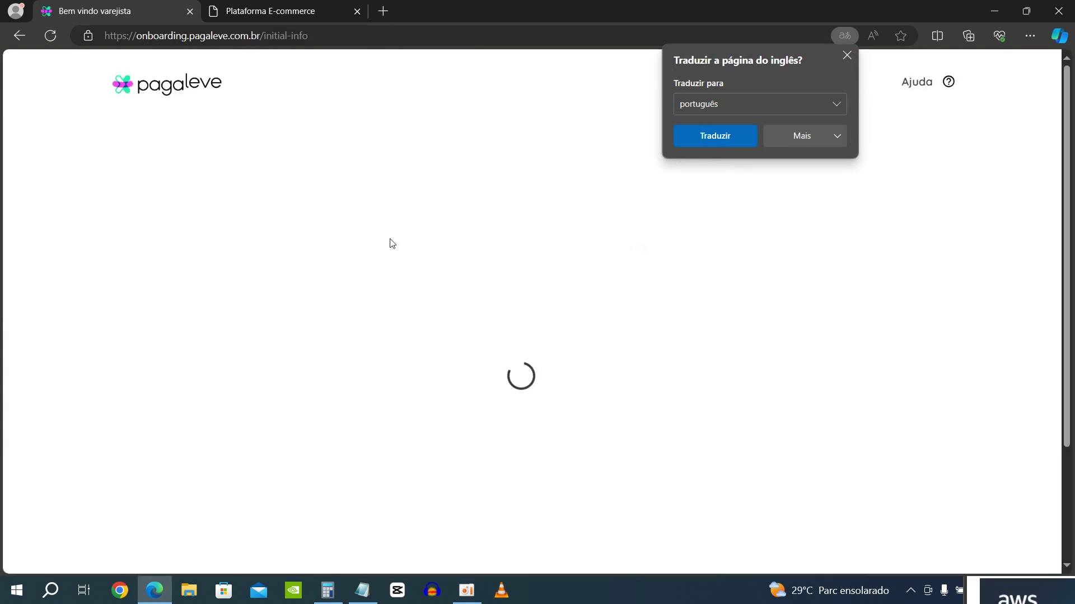
{"action": "left_click", "coordinate": [846, 56]}
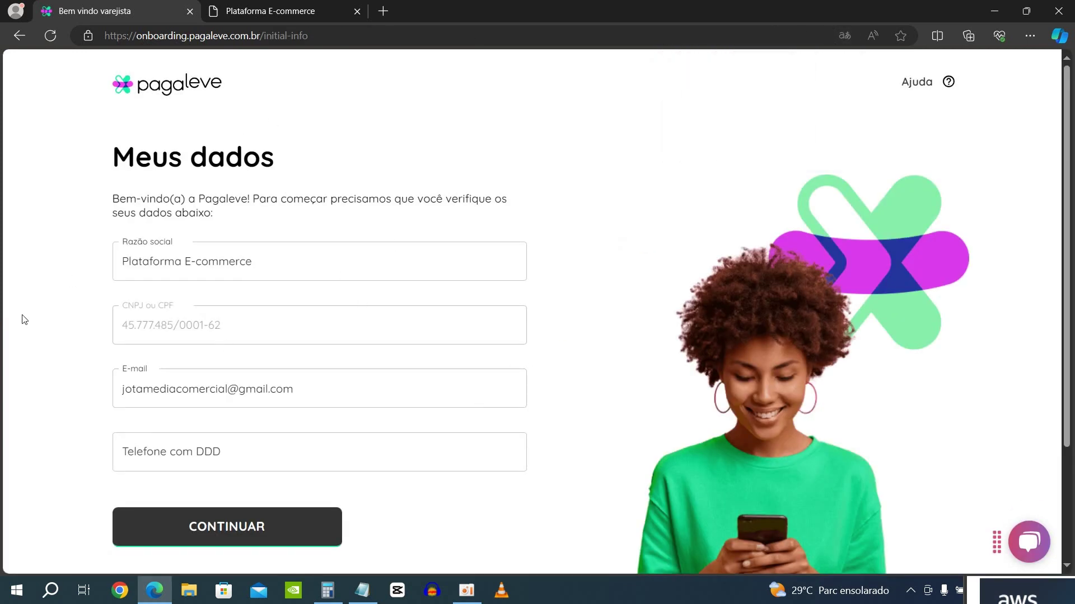
{"action": "scroll", "coordinate": [263, 476], "scroll_direction": "down", "scroll_amount": 3}
{"action": "scroll", "coordinate": [233, 369], "scroll_direction": "up", "scroll_amount": 3}
{"action": "left_click", "coordinate": [19, 35]}
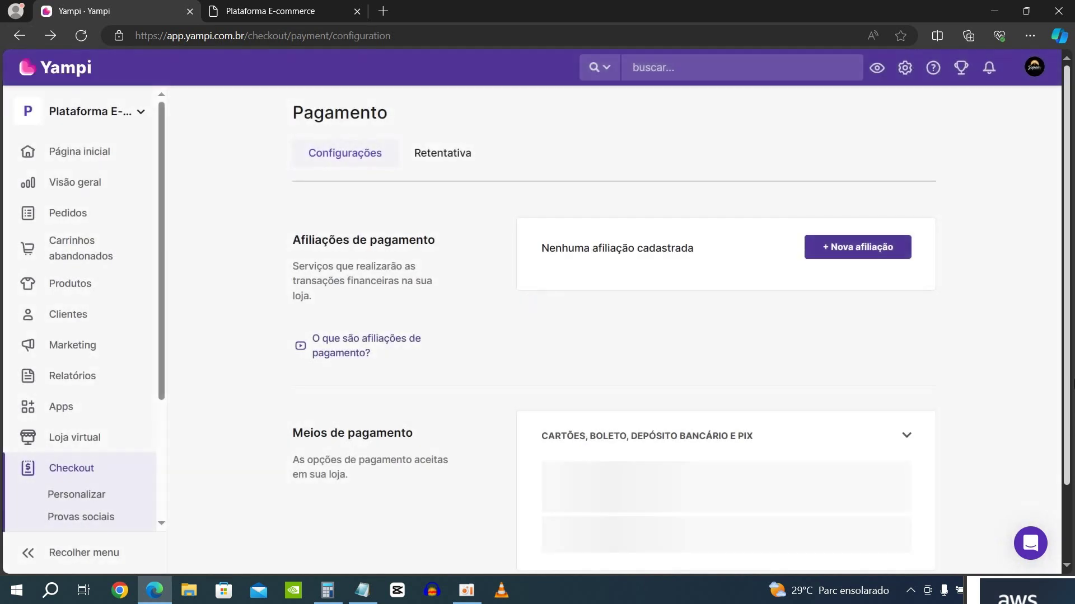
- Start a new Pagar.me 2.0 affiliation and check its Consumer Secret, Chave pública and URL de Webhook fields
{"action": "left_click", "coordinate": [862, 247]}
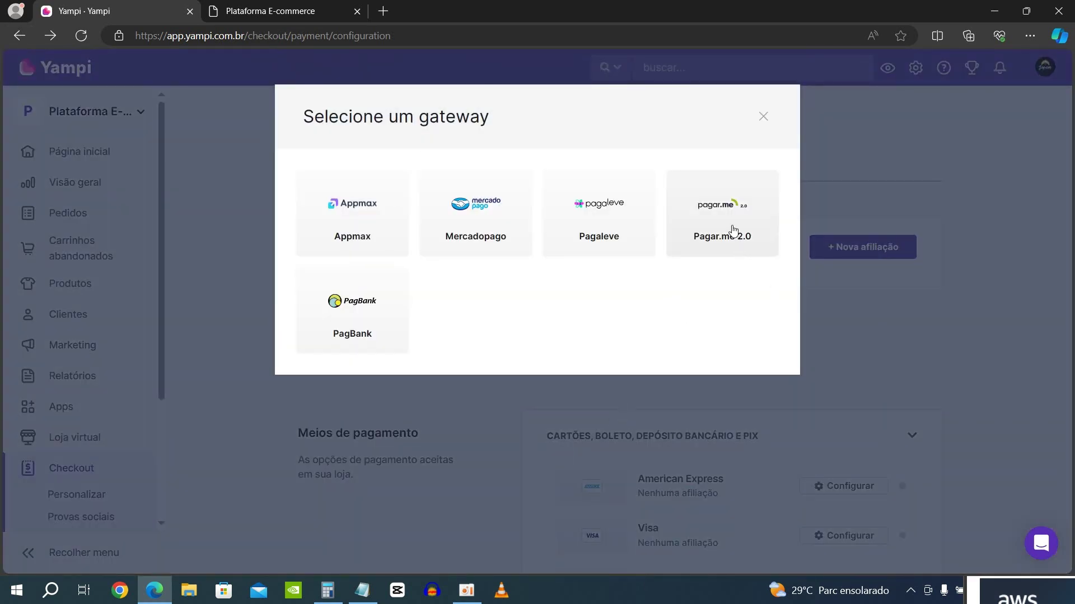
{"action": "left_click", "coordinate": [731, 206]}
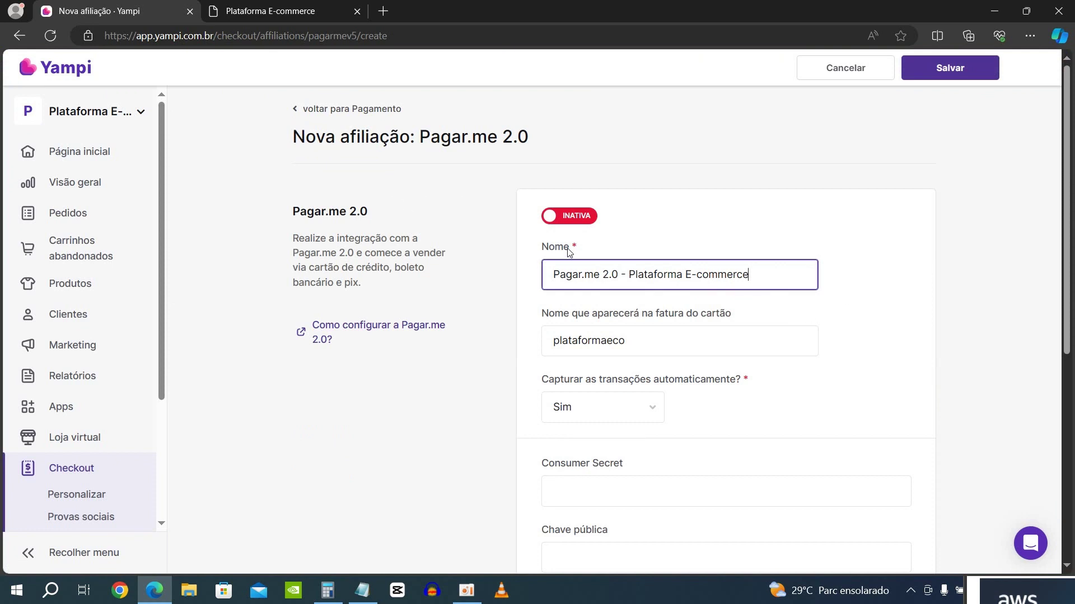
{"action": "scroll", "coordinate": [929, 260], "scroll_direction": "down", "scroll_amount": 3}
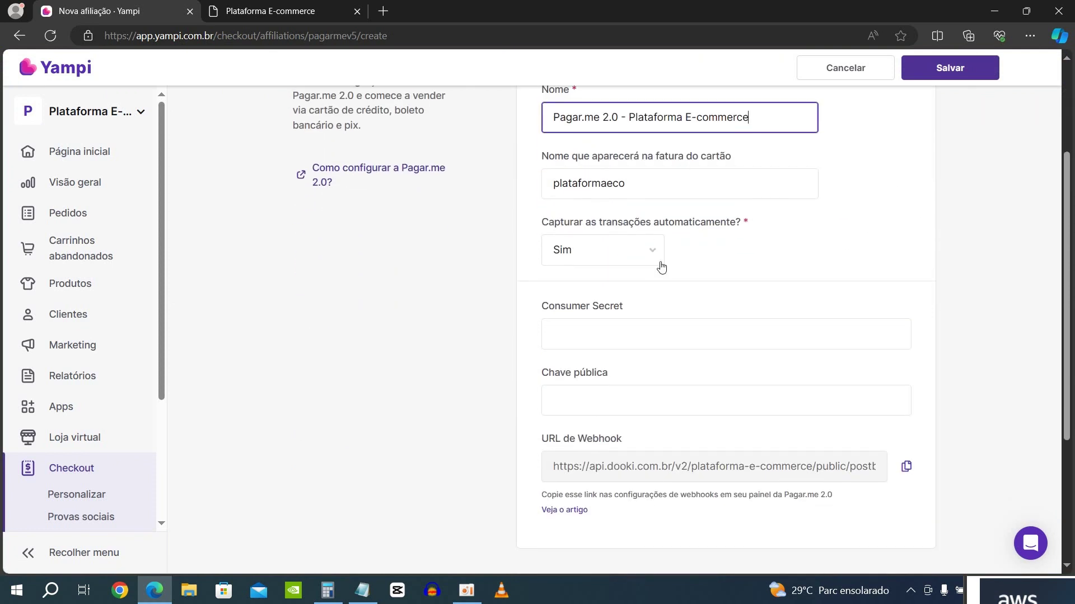
{"action": "scroll", "coordinate": [769, 218], "scroll_direction": "down", "scroll_amount": 2}
{"action": "left_click", "coordinate": [606, 256]}
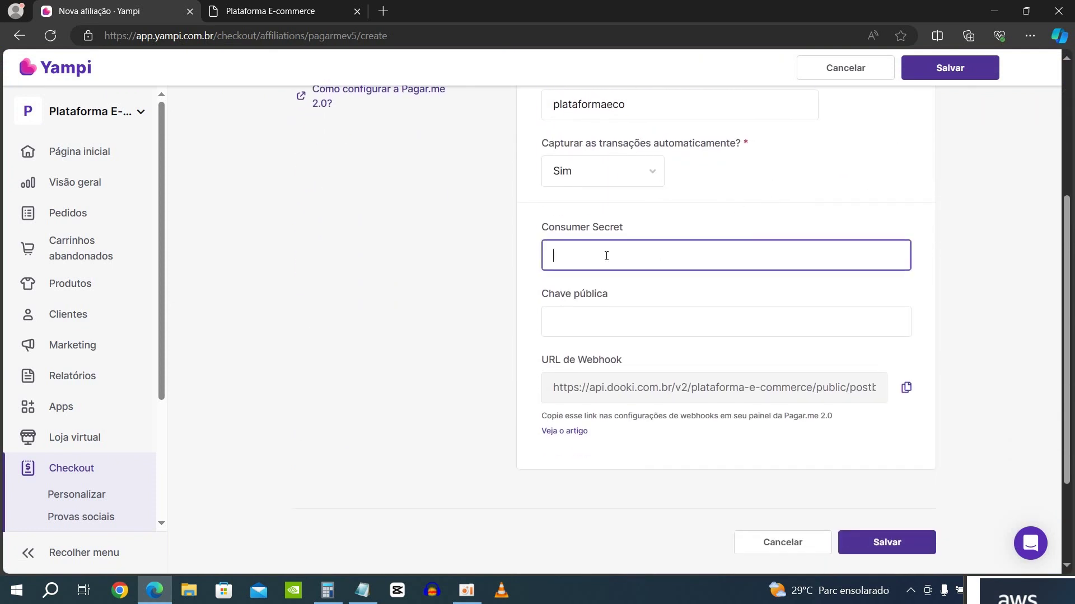
{"action": "left_click", "coordinate": [582, 319]}
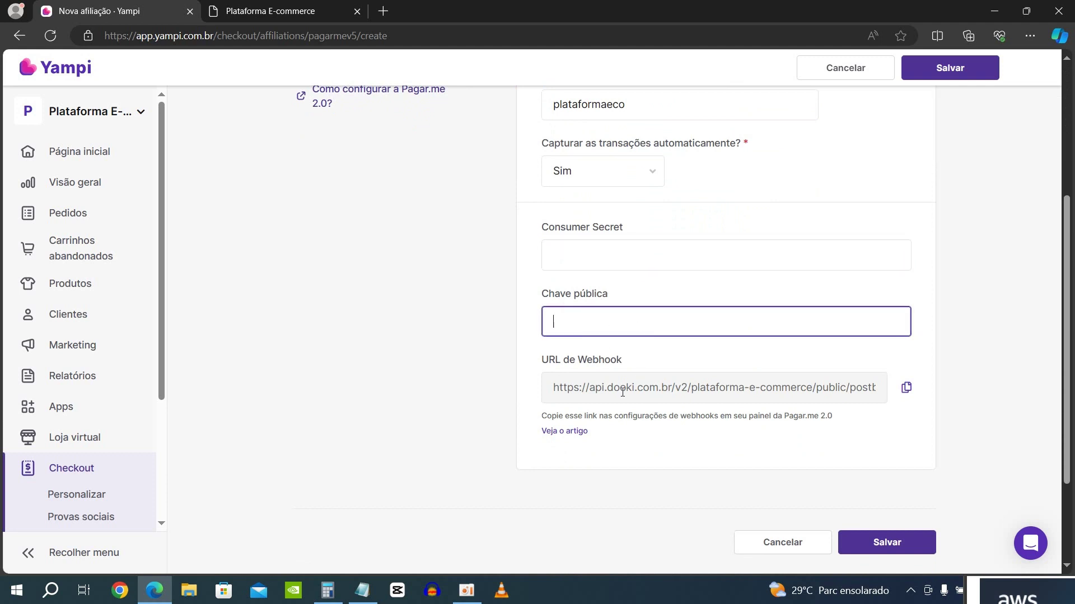
- Open the help article on configuring Pagar.me 2.0 and review Passo 1 to Passo 3, including the form field explanations
{"action": "scroll", "coordinate": [453, 233], "scroll_direction": "up", "scroll_amount": 3}
{"action": "left_click", "coordinate": [367, 250]}
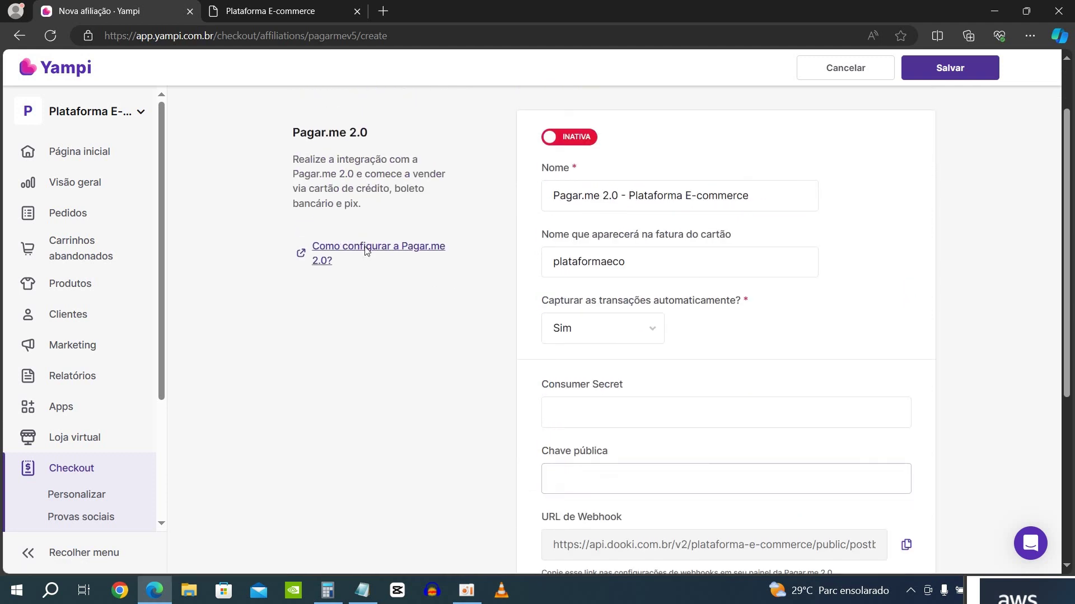
{"action": "scroll", "coordinate": [432, 374], "scroll_direction": "down", "scroll_amount": 9}
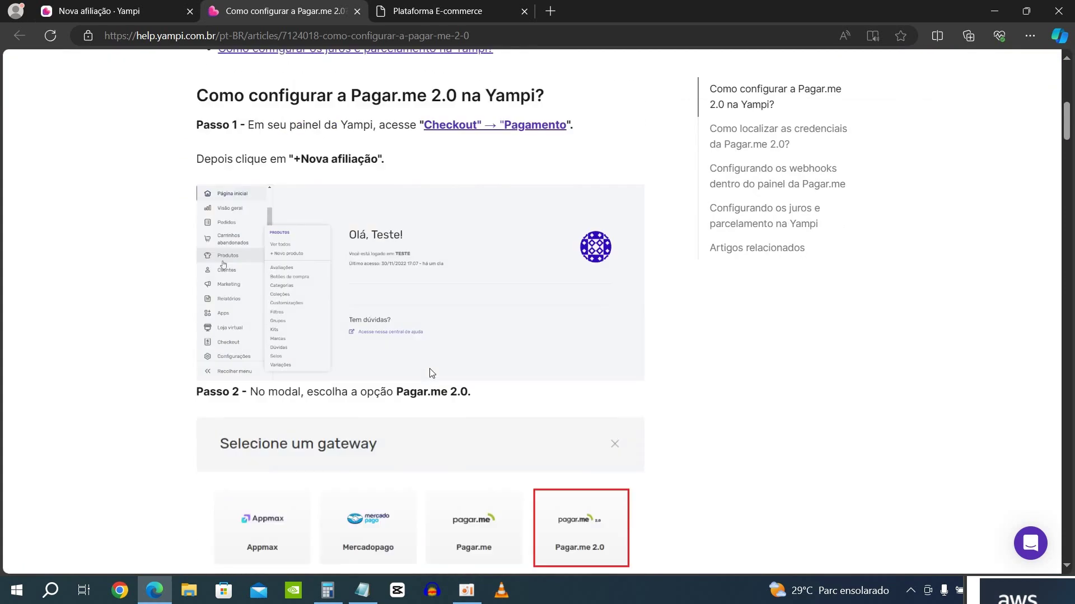
{"action": "scroll", "coordinate": [432, 373], "scroll_direction": "down", "scroll_amount": 1}
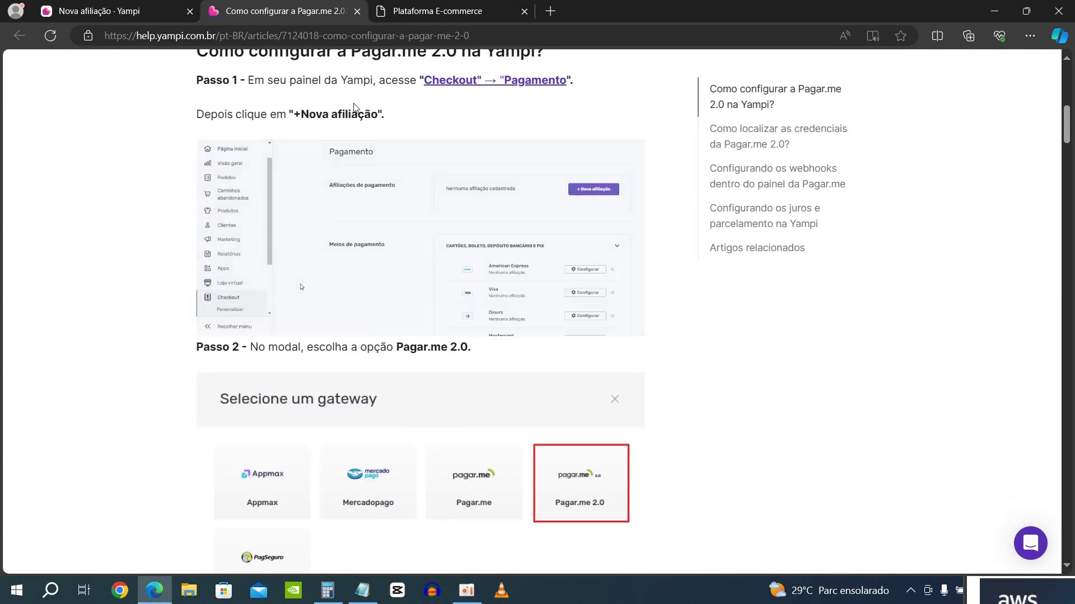
{"action": "scroll", "coordinate": [593, 247], "scroll_direction": "down", "scroll_amount": 4}
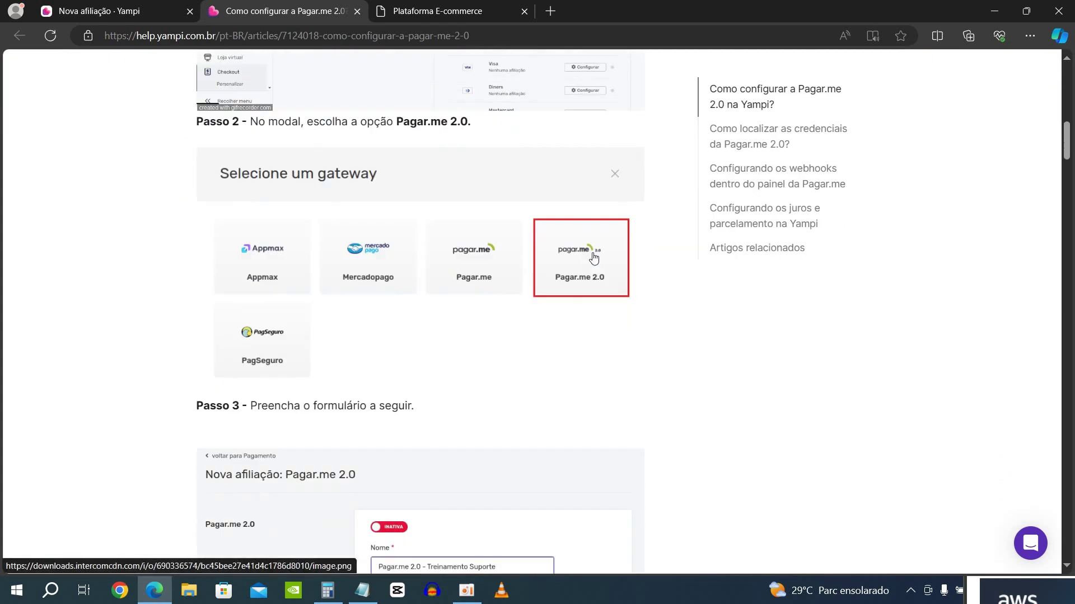
{"action": "scroll", "coordinate": [593, 257], "scroll_direction": "down", "scroll_amount": 9}
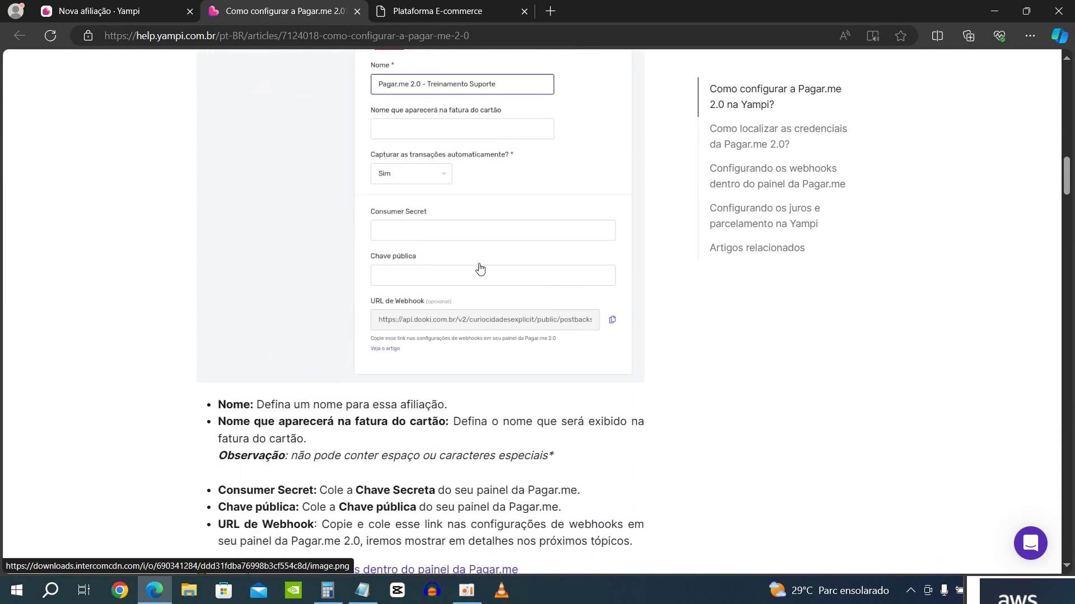
{"action": "scroll", "coordinate": [480, 269], "scroll_direction": "down", "scroll_amount": 3}
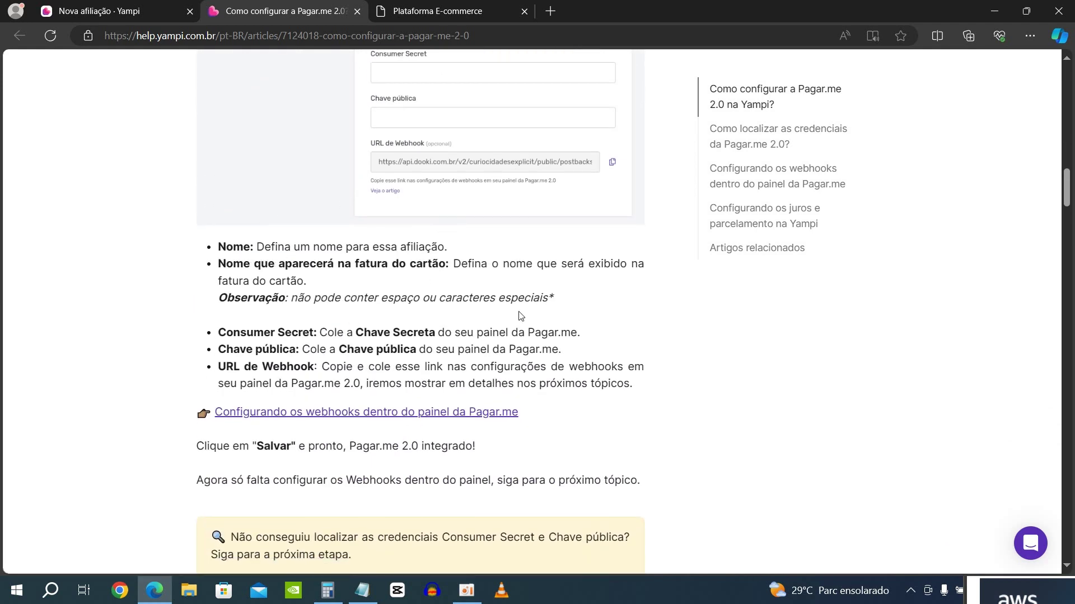
- Review the article's section on locating the Pagar.me 2.0 credentials, covering where the Chave pública and Chave secreta are found
{"action": "scroll", "coordinate": [521, 317], "scroll_direction": "down", "scroll_amount": 3}
{"action": "scroll", "coordinate": [601, 302], "scroll_direction": "down", "scroll_amount": 6}
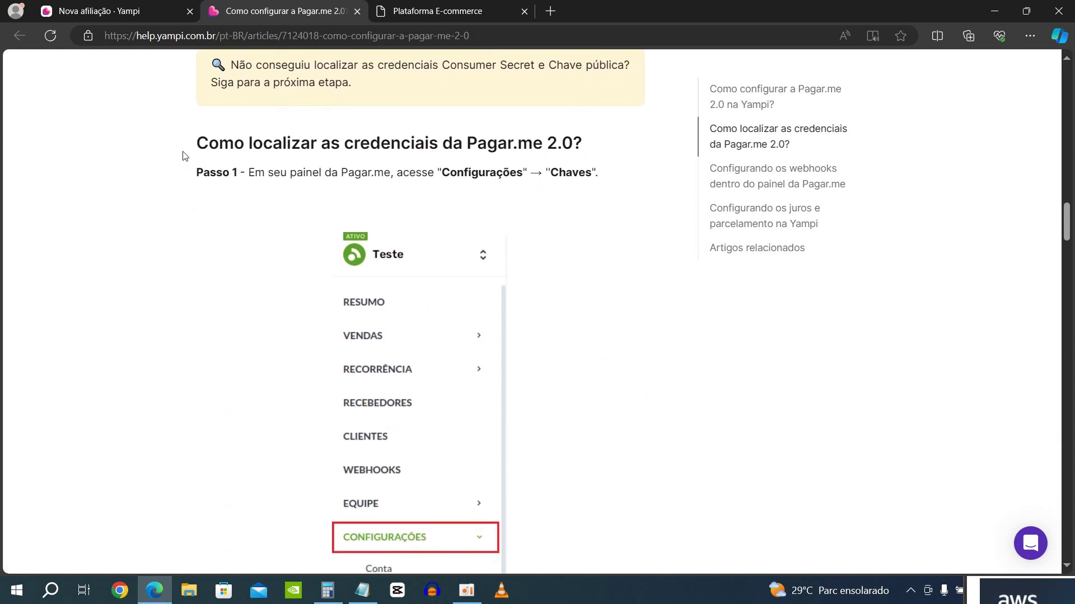
{"action": "left_click_drag", "start_coordinate": [189, 147], "coordinate": [601, 167]}
{"action": "left_click", "coordinate": [588, 346]}
{"action": "scroll", "coordinate": [403, 391], "scroll_direction": "down", "scroll_amount": 3}
{"action": "scroll", "coordinate": [538, 428], "scroll_direction": "down", "scroll_amount": 6}
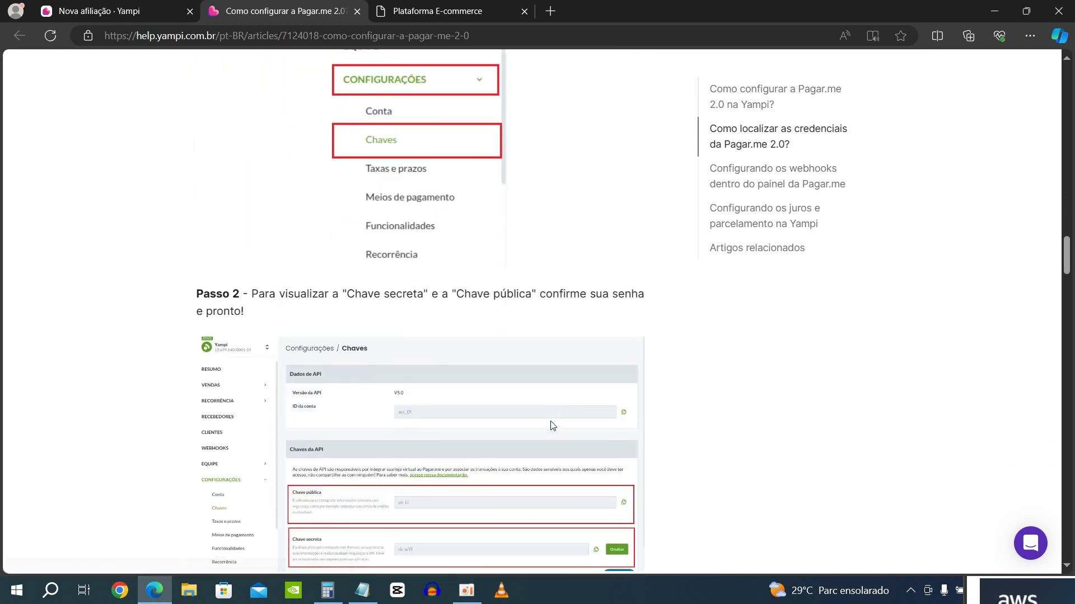
{"action": "scroll", "coordinate": [552, 425], "scroll_direction": "down", "scroll_amount": 2}
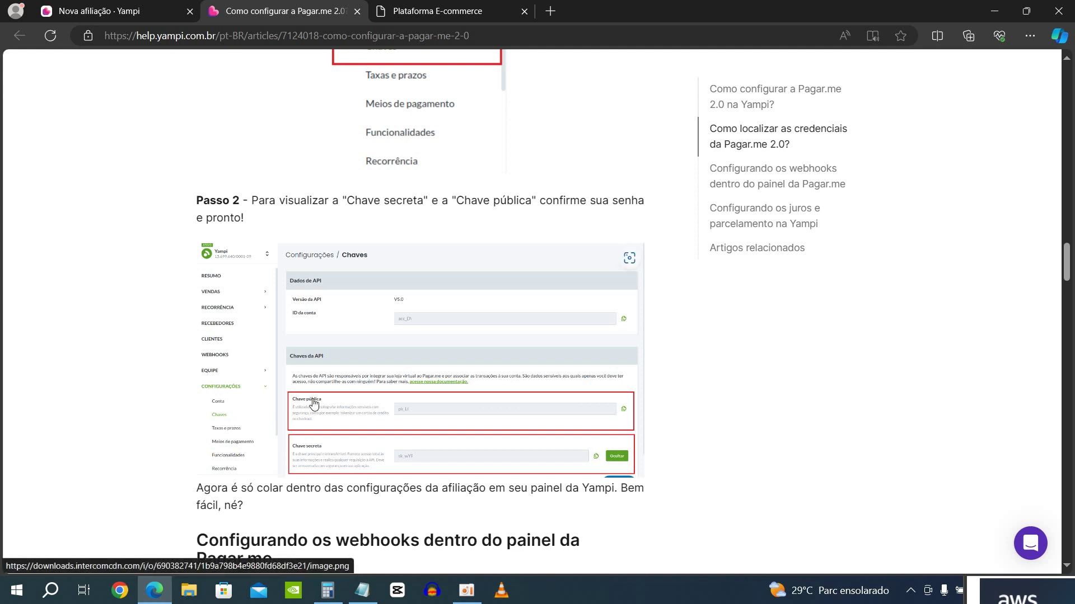
- Open the article's Chaves screenshot at full size in a separate tab and examine the API key fields
{"action": "scroll", "coordinate": [339, 448], "scroll_direction": "down", "scroll_amount": 2}
{"action": "right_click", "coordinate": [352, 367]}
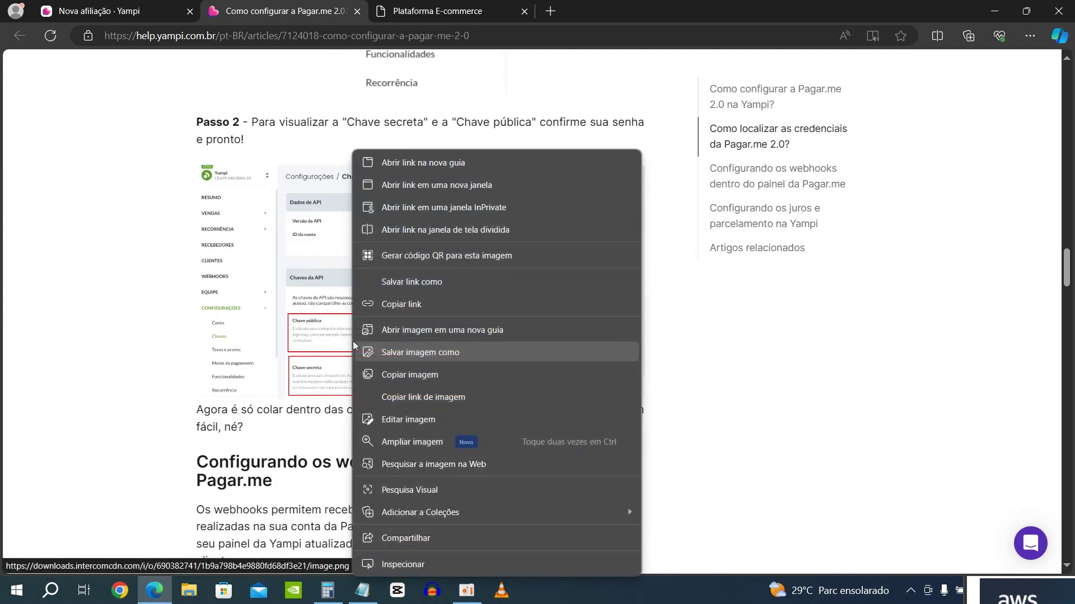
{"action": "left_click", "coordinate": [454, 331]}
{"action": "key", "text": "ctrl+Tab"}
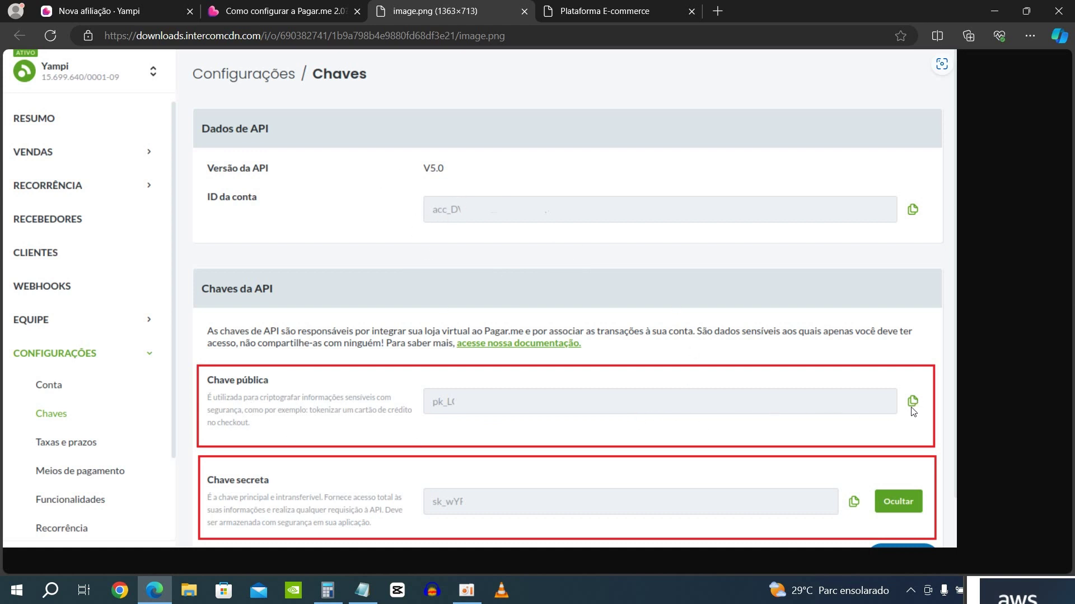
- Match the Consumer Secret field in the Pagar.me 2.0 affiliation form with the Chave secreta shown in the screenshot
{"action": "left_click", "coordinate": [98, 7]}
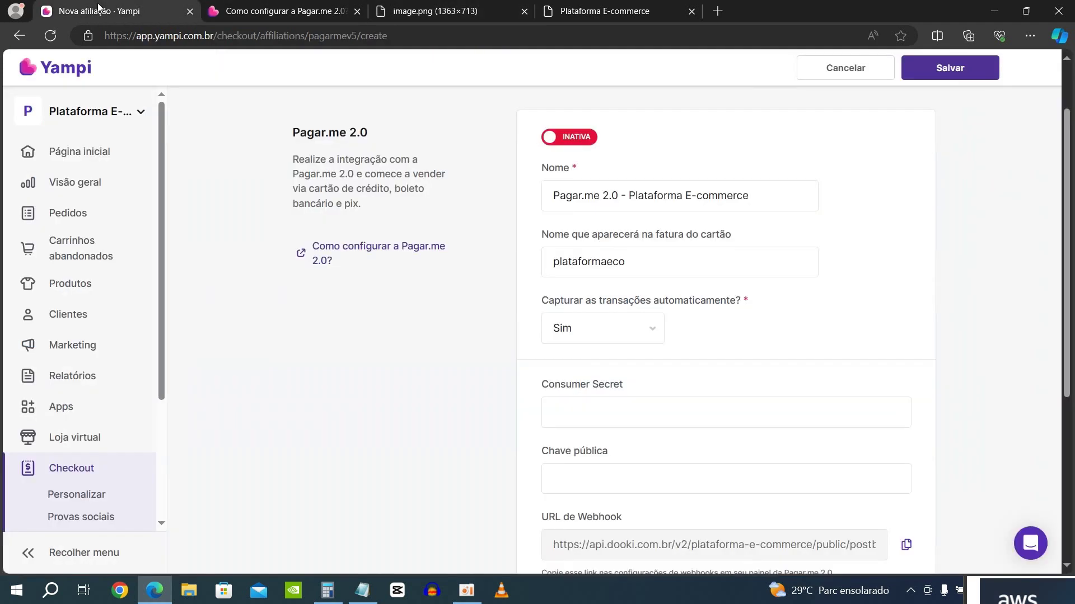
{"action": "left_click", "coordinate": [626, 416]}
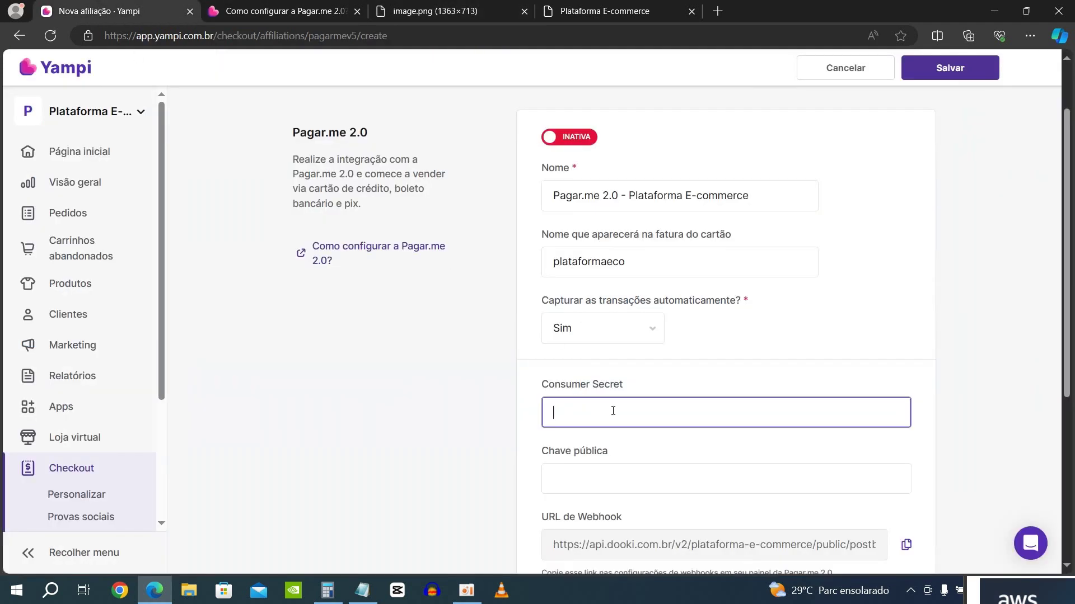
{"action": "left_click", "coordinate": [563, 11]}
{"action": "left_click", "coordinate": [411, 11]}
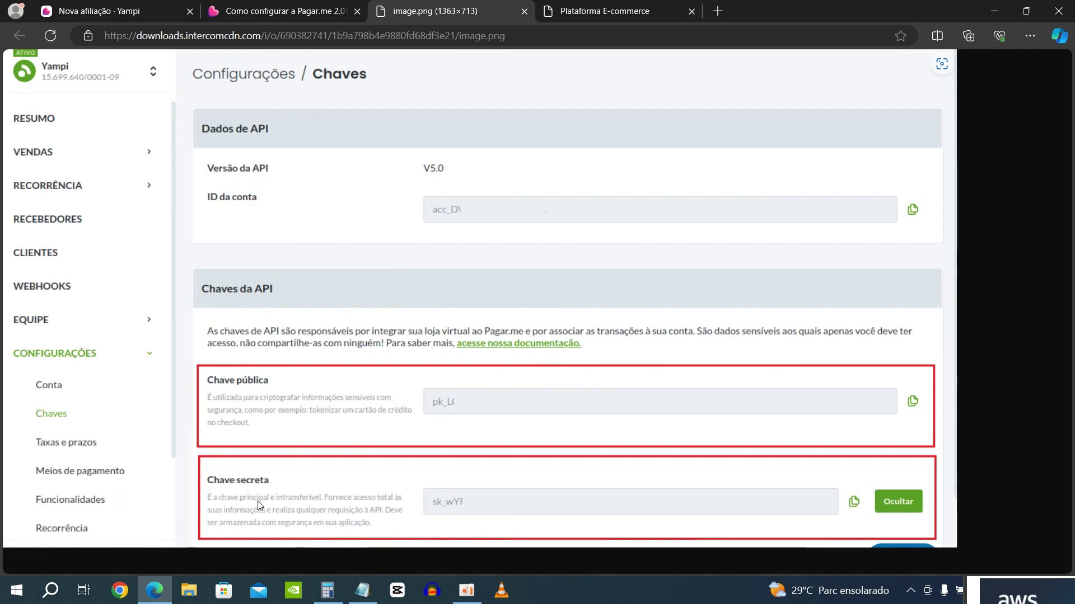
{"action": "left_click", "coordinate": [853, 502]}
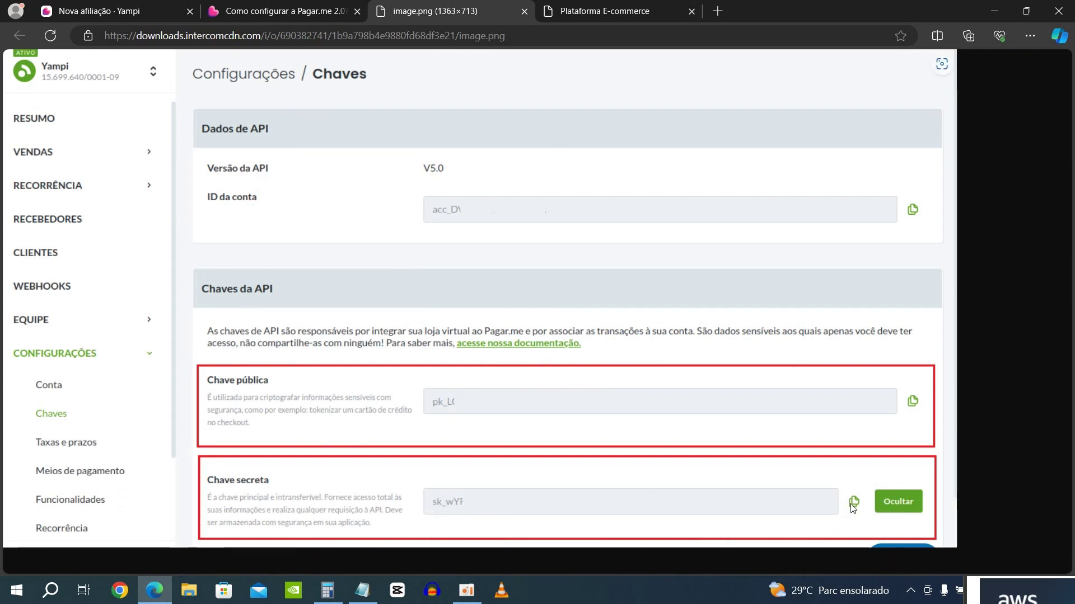
{"action": "left_click", "coordinate": [107, 11]}
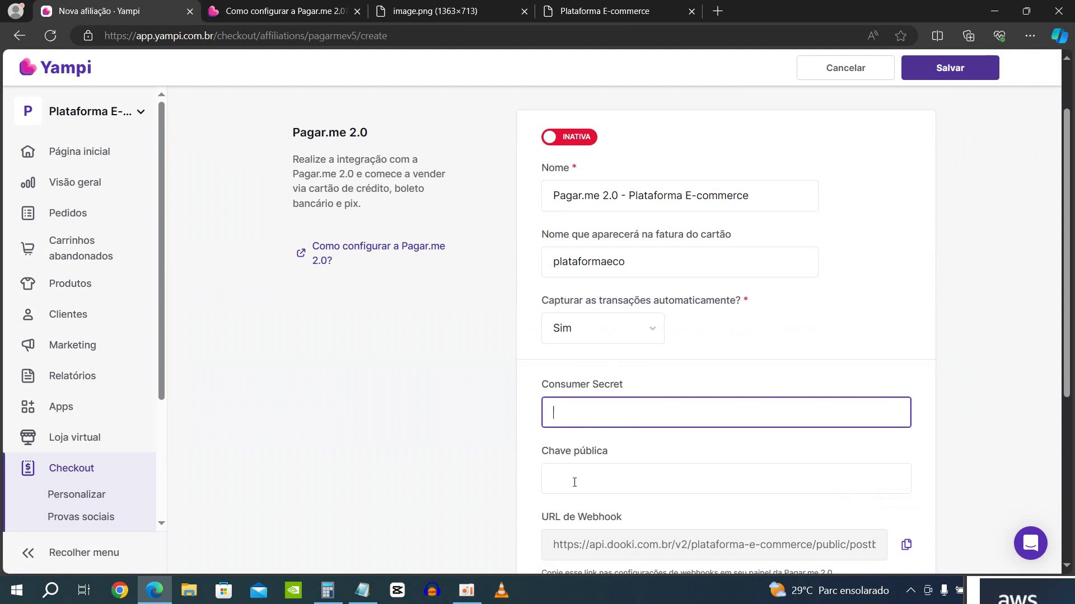
- Match the screenshot's Chave pública entry with the Chave pública field in the Pagar.me 2.0 affiliation form
{"action": "left_click", "coordinate": [291, 10]}
{"action": "left_click", "coordinate": [425, 12]}
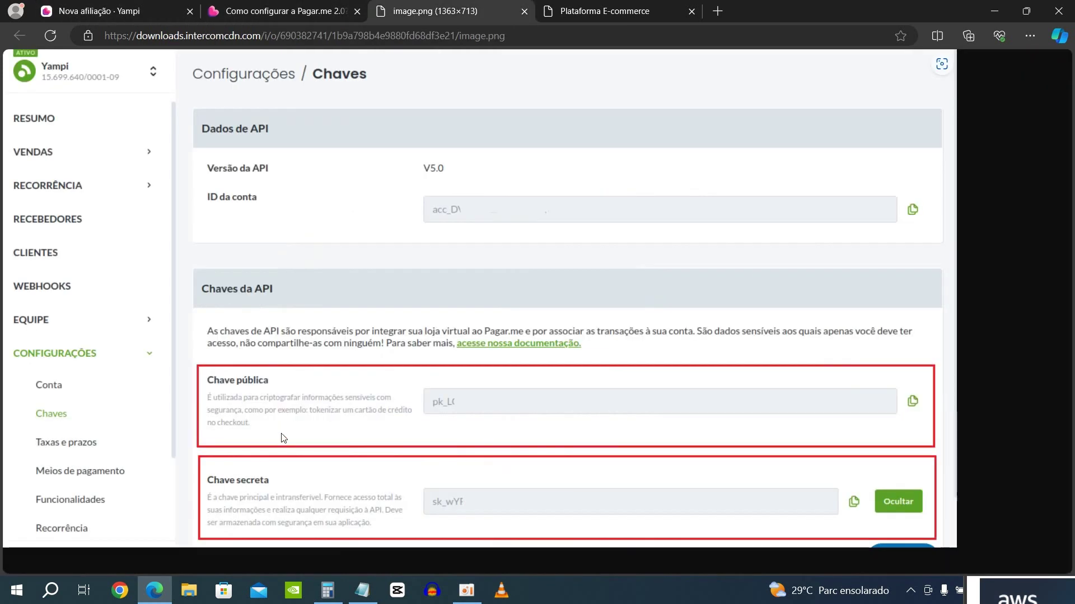
{"action": "left_click", "coordinate": [912, 401]}
{"action": "left_click", "coordinate": [108, 13]}
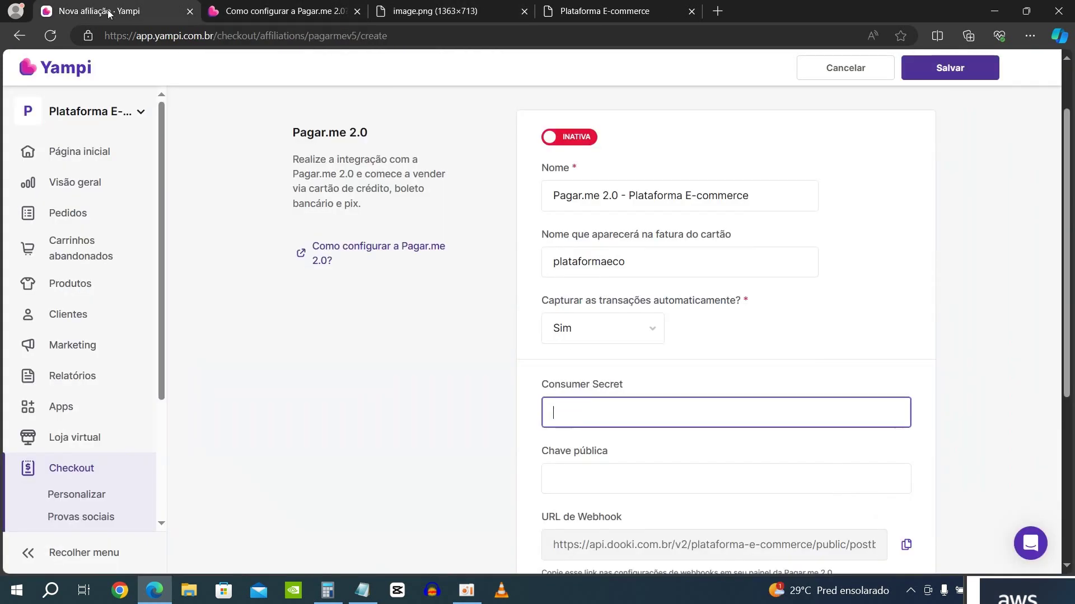
{"action": "left_click", "coordinate": [560, 469]}
- Check the form's URL de Webhook field and review the article's section on configuring webhooks in the Pagar.me panel
{"action": "scroll", "coordinate": [563, 231], "scroll_direction": "down", "scroll_amount": 4}
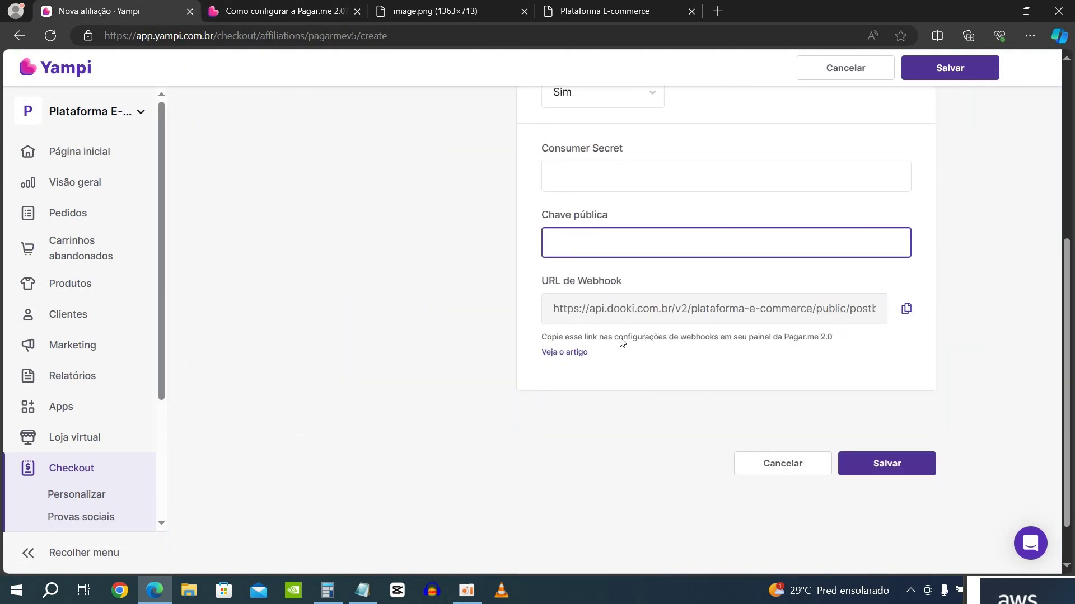
{"action": "left_click", "coordinate": [314, 11]}
{"action": "scroll", "coordinate": [364, 381], "scroll_direction": "down", "scroll_amount": 1}
{"action": "scroll", "coordinate": [365, 381], "scroll_direction": "down", "scroll_amount": 6}
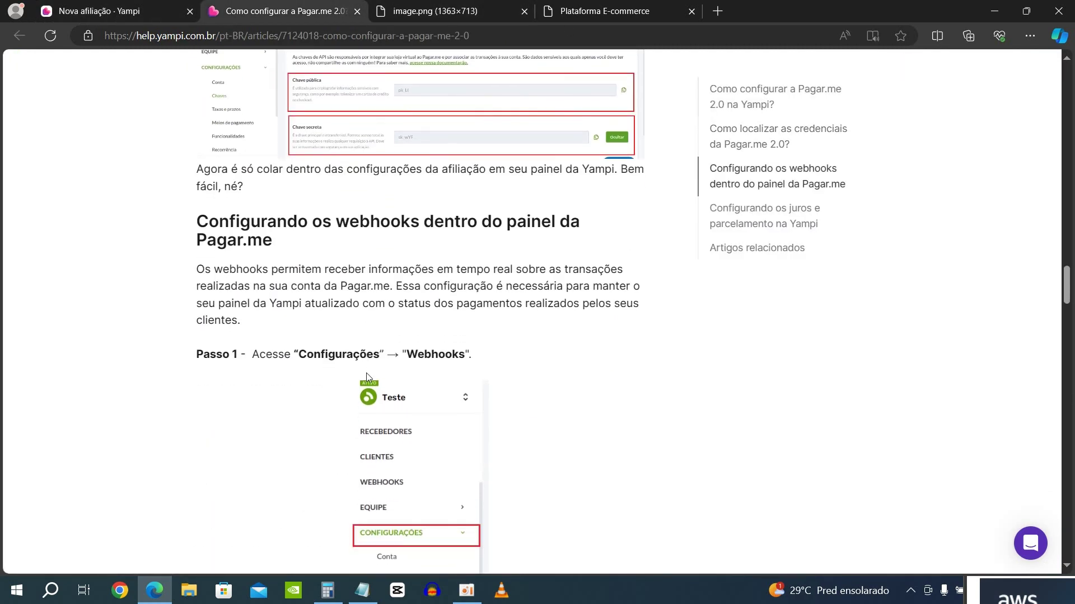
{"action": "scroll", "coordinate": [498, 336], "scroll_direction": "down", "scroll_amount": 3}
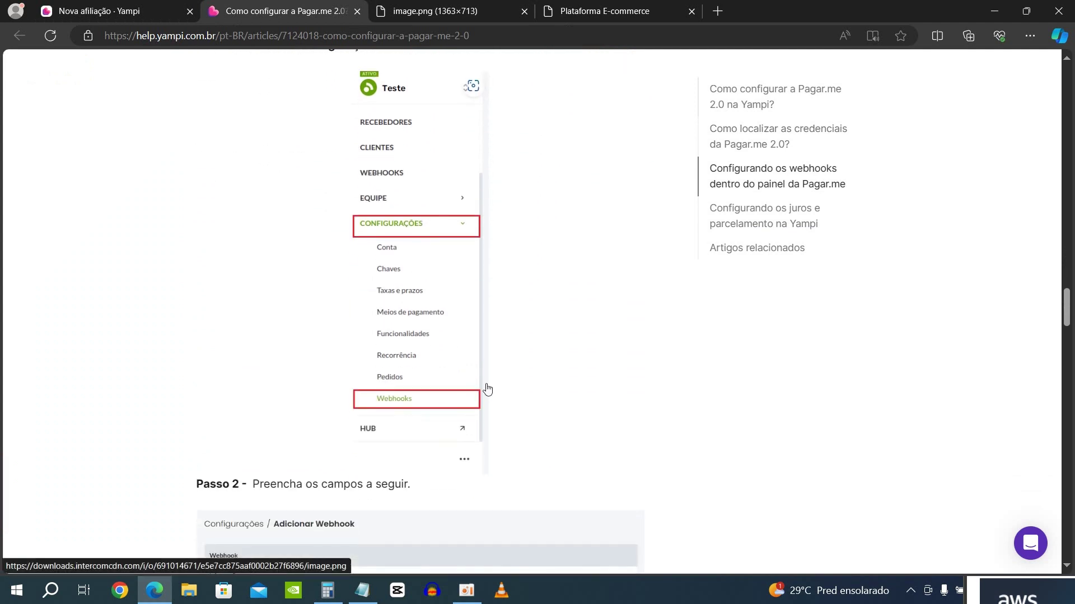
{"action": "scroll", "coordinate": [252, 353], "scroll_direction": "down", "scroll_amount": 4}
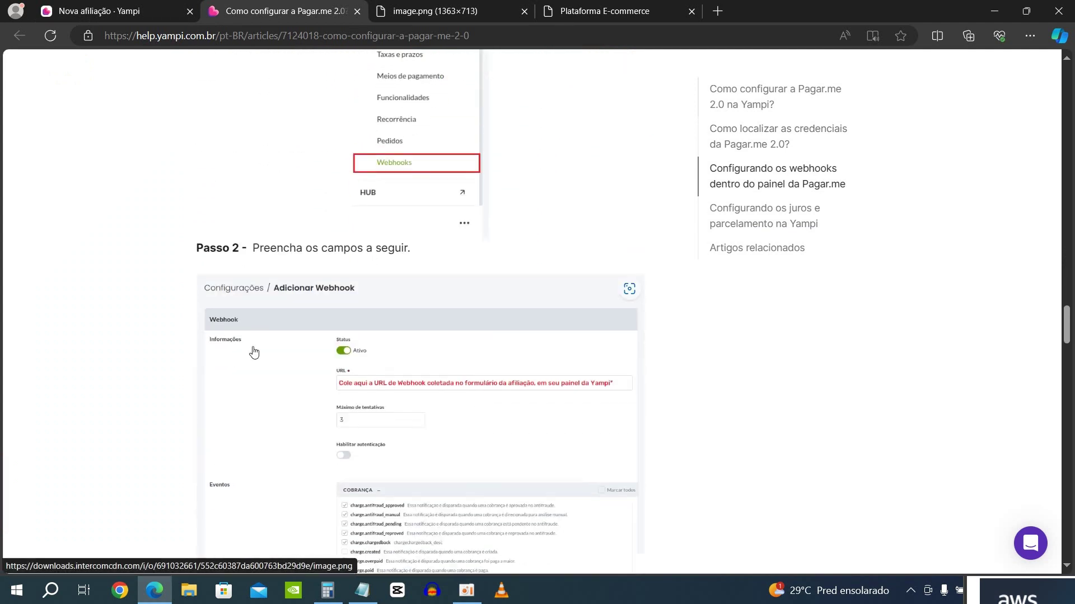
{"action": "scroll", "coordinate": [487, 360], "scroll_direction": "down", "scroll_amount": 3}
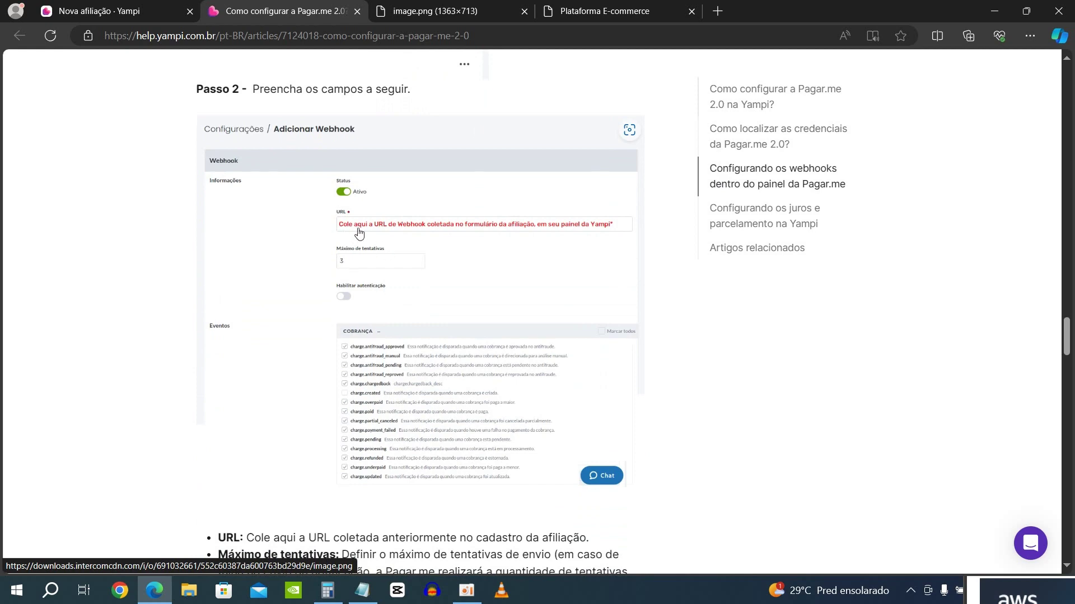
{"action": "scroll", "coordinate": [474, 353], "scroll_direction": "down", "scroll_amount": 4}
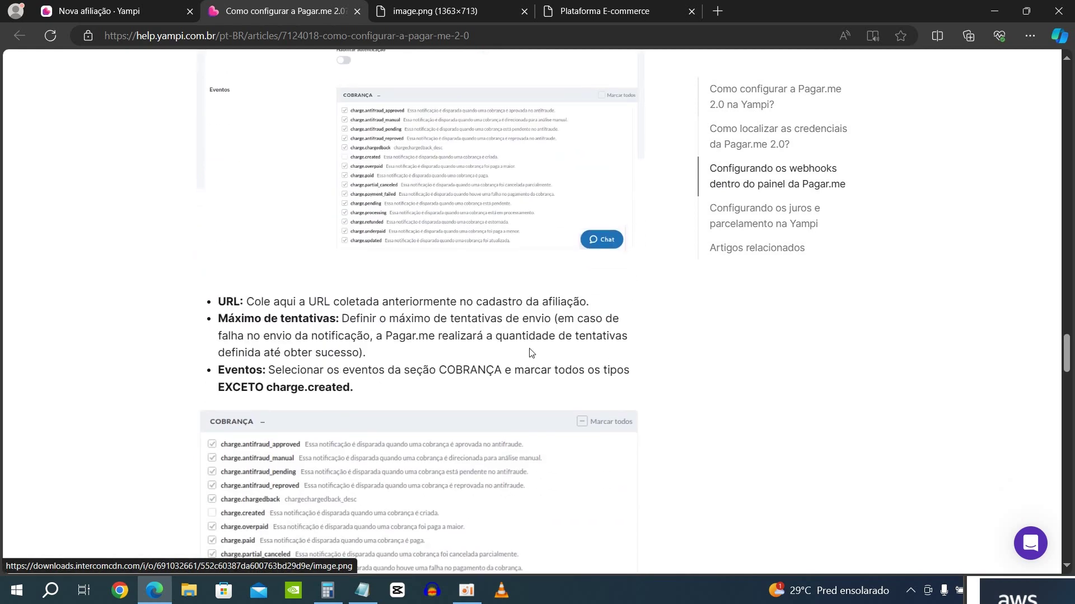
- Review the article's remaining webhook events and its section on configuring interest and installments in Yampi
{"action": "scroll", "coordinate": [109, 301], "scroll_direction": "down", "scroll_amount": 5}
{"action": "scroll", "coordinate": [110, 301], "scroll_direction": "down", "scroll_amount": 5}
{"action": "scroll", "coordinate": [521, 341], "scroll_direction": "down", "scroll_amount": 11}
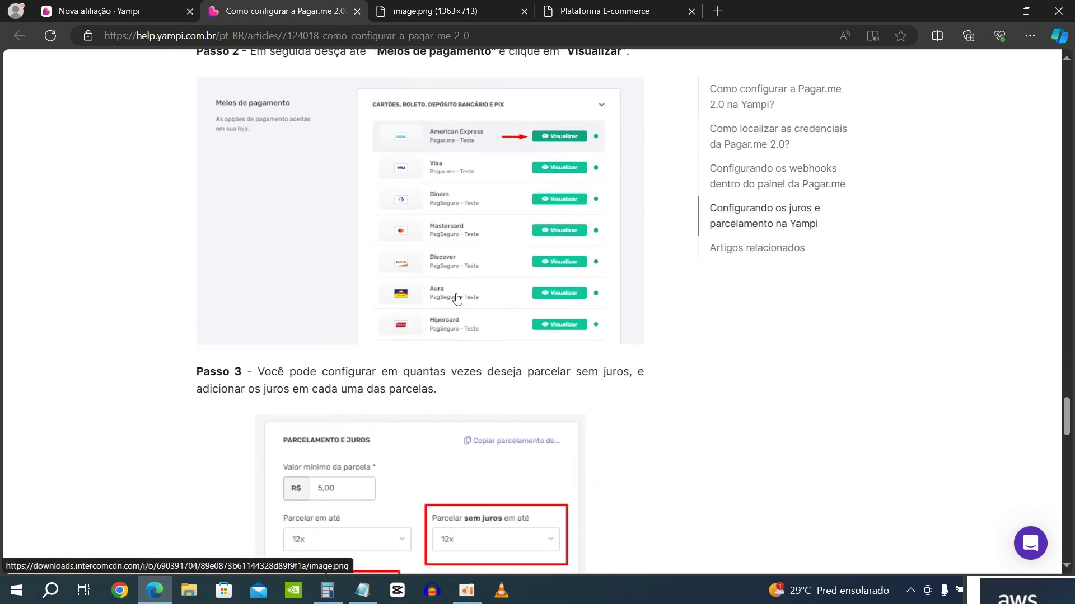
{"action": "scroll", "coordinate": [521, 342], "scroll_direction": "down", "scroll_amount": 5}
- Try to save the Pagar.me 2.0 affiliation with its credentials left blank and return to the Pagamento settings
{"action": "scroll", "coordinate": [351, 278], "scroll_direction": "up", "scroll_amount": 4}
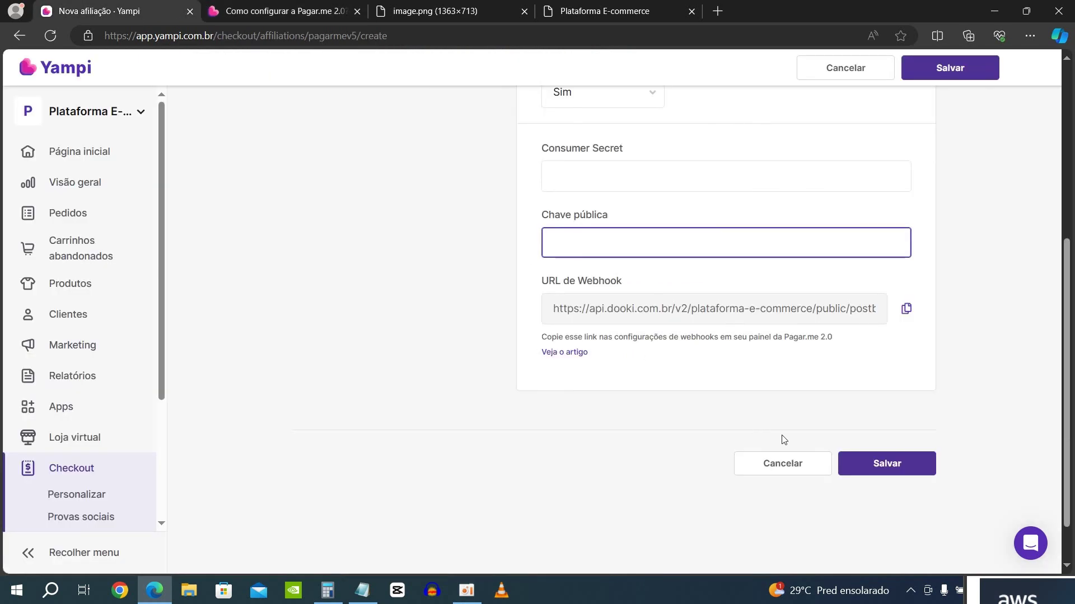
{"action": "scroll", "coordinate": [783, 440], "scroll_direction": "up", "scroll_amount": 3}
{"action": "scroll", "coordinate": [806, 423], "scroll_direction": "down", "scroll_amount": 4}
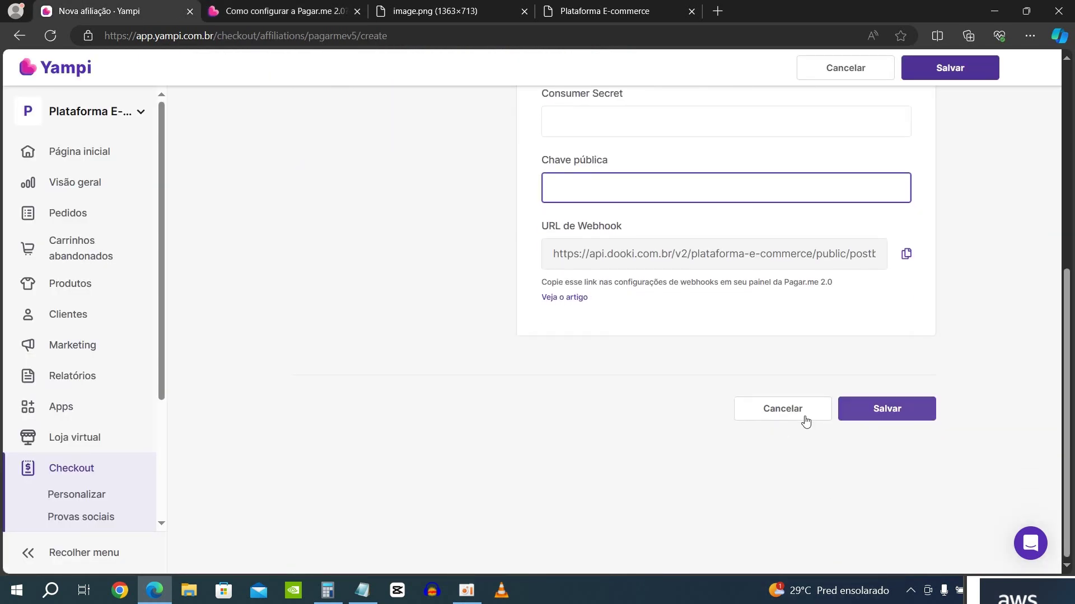
{"action": "left_click", "coordinate": [886, 409]}
{"action": "scroll", "coordinate": [598, 226], "scroll_direction": "up", "scroll_amount": 6}
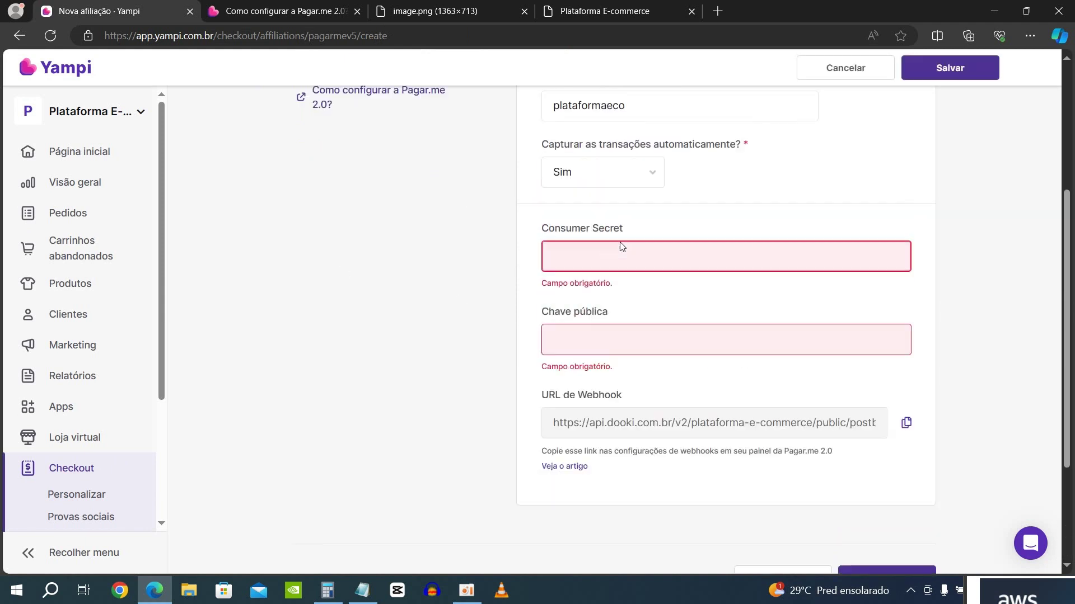
{"action": "left_click", "coordinate": [339, 109]}
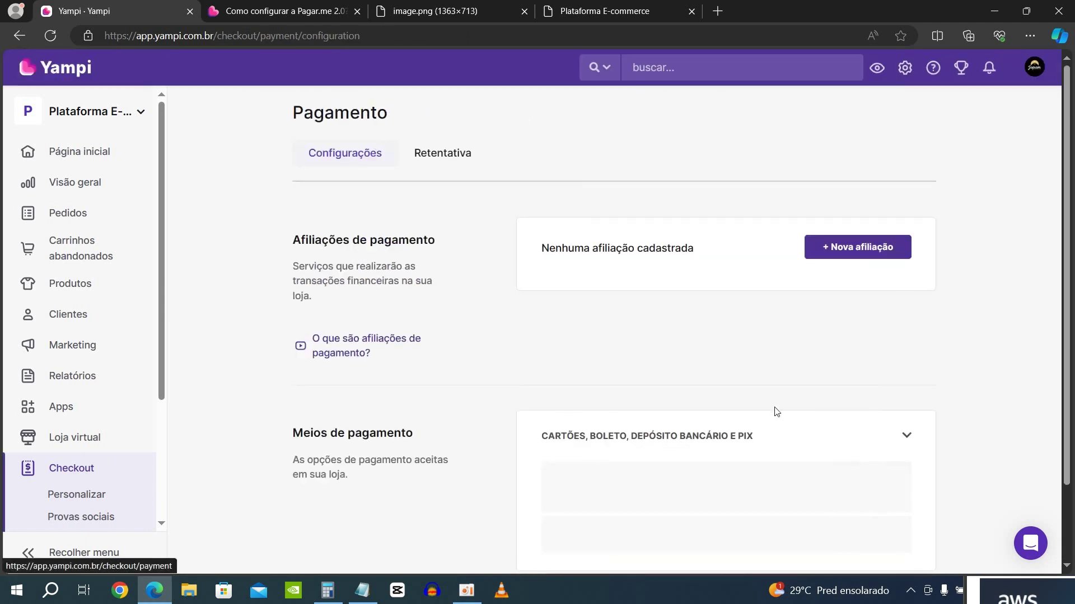
- Start a new PagBank affiliation and set its Ambiente to Produção
{"action": "left_click", "coordinate": [851, 249]}
{"action": "left_click", "coordinate": [321, 328]}
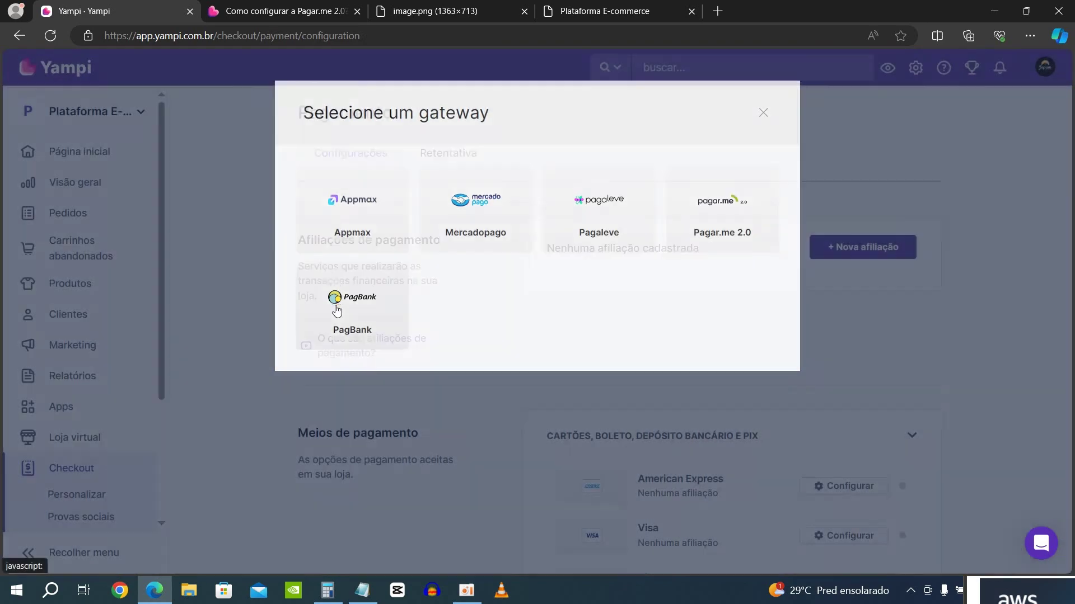
{"action": "scroll", "coordinate": [914, 421], "scroll_direction": "down", "scroll_amount": 6}
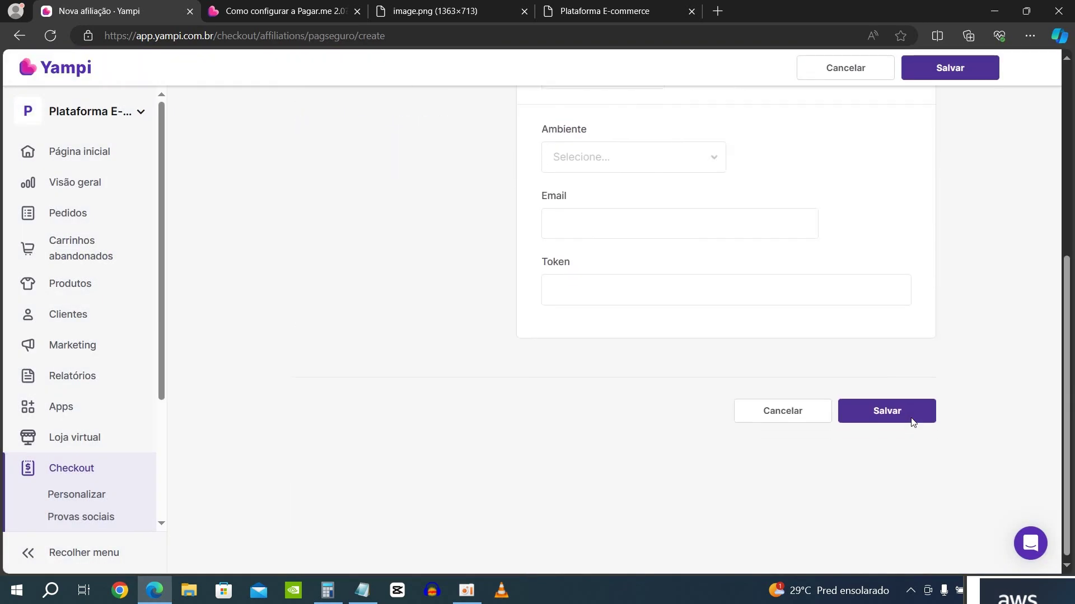
{"action": "left_click", "coordinate": [620, 159]}
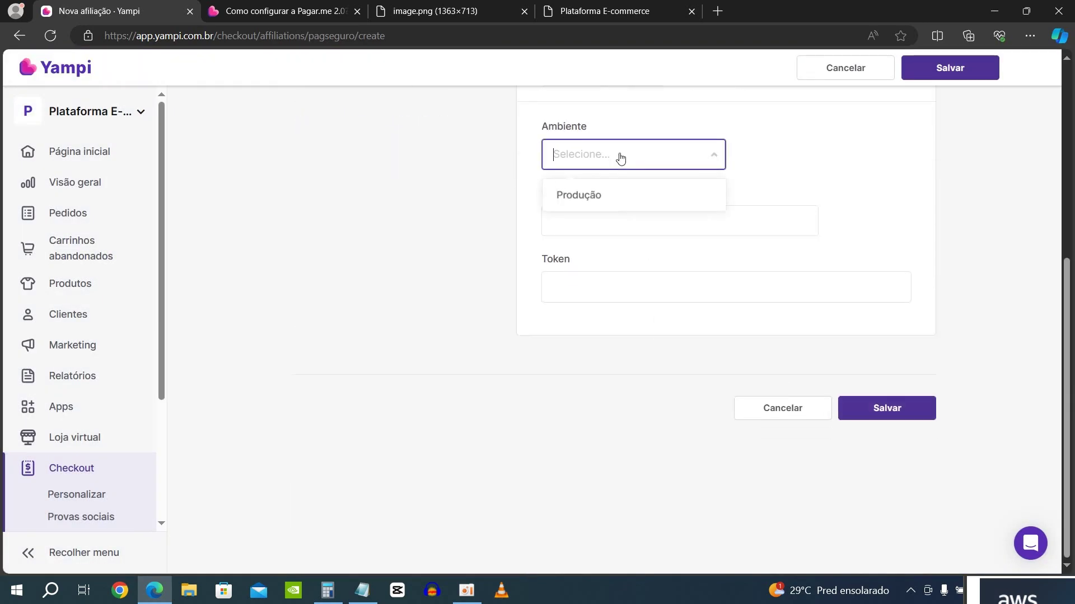
{"action": "left_click", "coordinate": [586, 203]}
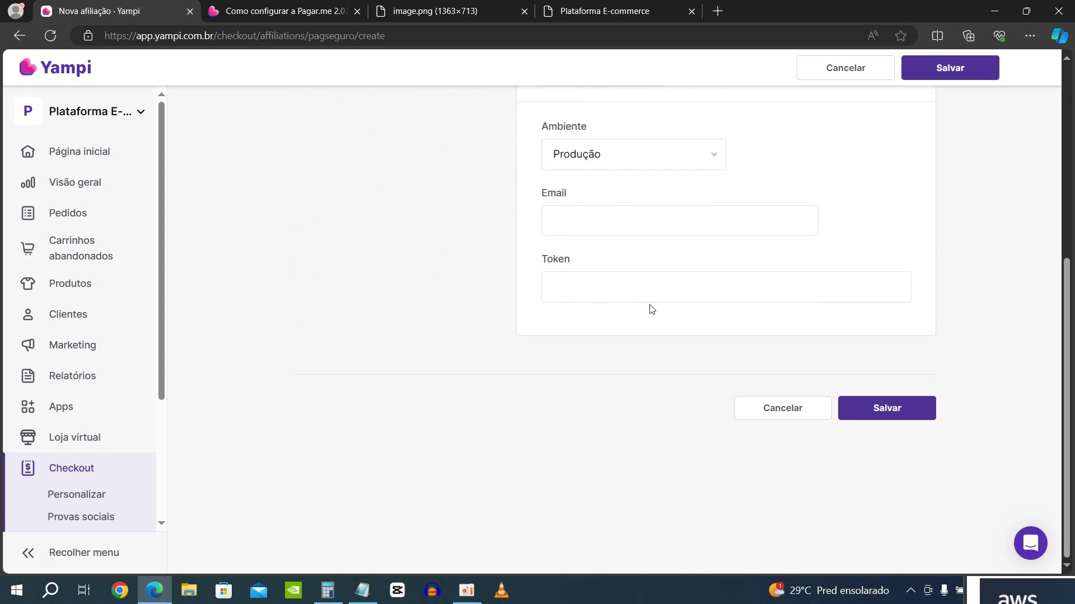
- Open the help article on configuring PagBank and review the accepted payment methods, setup steps and credentials section
{"action": "scroll", "coordinate": [382, 323], "scroll_direction": "up", "scroll_amount": 6}
{"action": "left_click", "coordinate": [350, 328]}
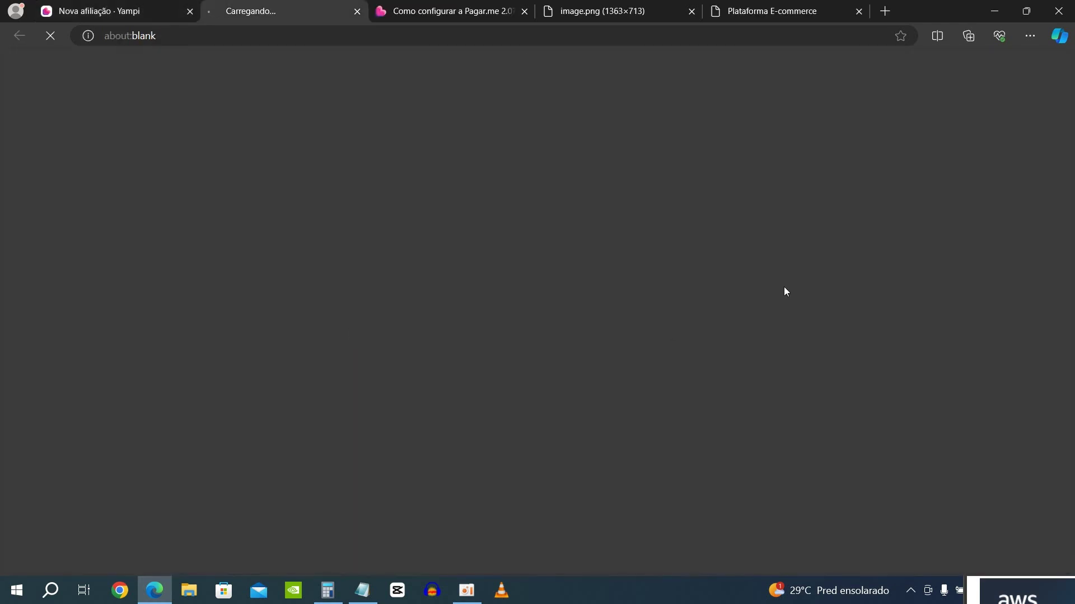
{"action": "scroll", "coordinate": [533, 303], "scroll_direction": "down", "scroll_amount": 15}
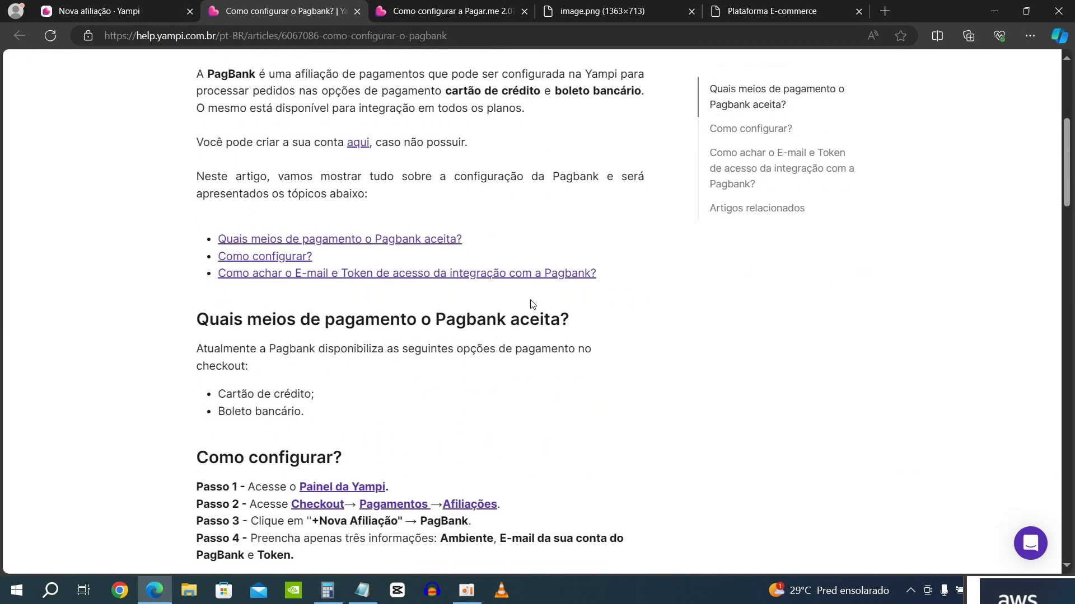
{"action": "scroll", "coordinate": [533, 304], "scroll_direction": "up", "scroll_amount": 1}
{"action": "scroll", "coordinate": [348, 297], "scroll_direction": "down", "scroll_amount": 5}
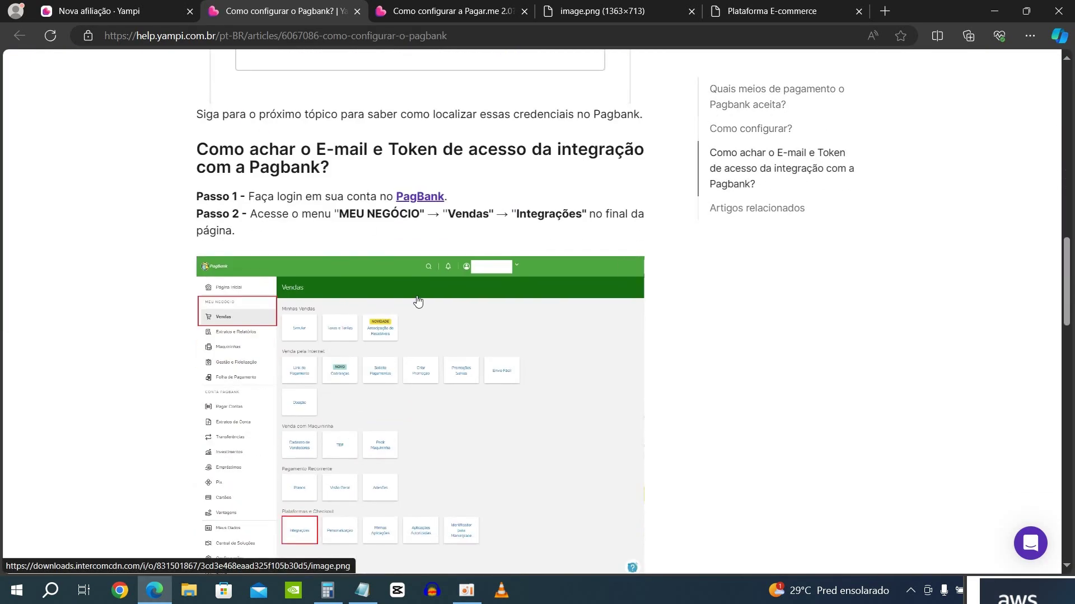
- View the article's PagBank Vendas screenshot at full size to locate Integrações, and close it
{"action": "right_click", "coordinate": [410, 379]}
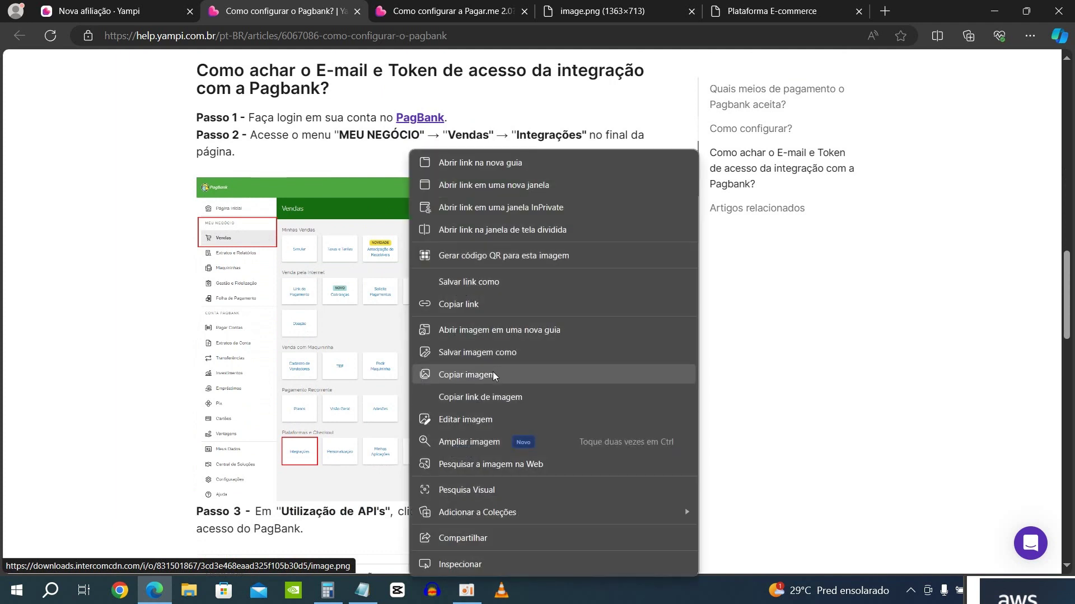
{"action": "left_click", "coordinate": [496, 330]}
{"action": "left_click", "coordinate": [367, 10]}
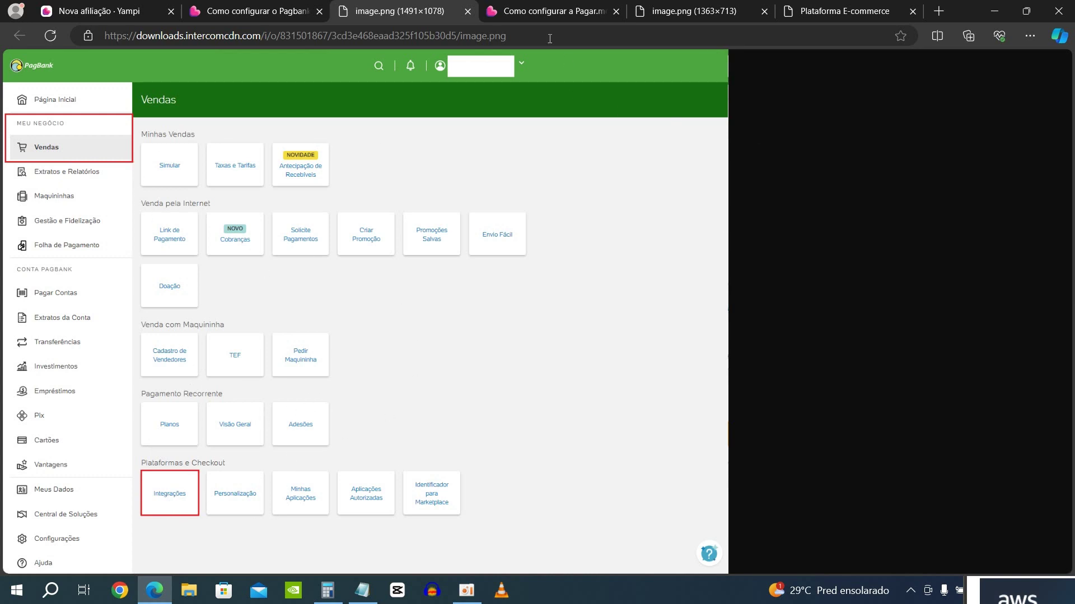
{"action": "left_click", "coordinate": [468, 11]}
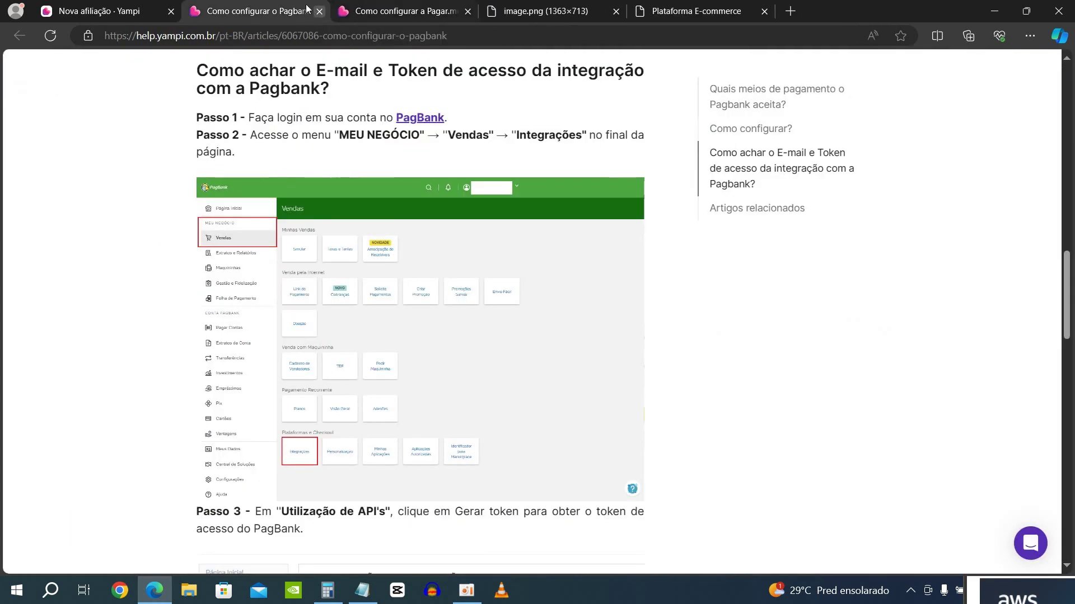
- Review Passo 3 on generating the PagBank token and open its Configurações de Integração screenshot at full size
{"action": "scroll", "coordinate": [538, 401], "scroll_direction": "down", "scroll_amount": 6}
{"action": "scroll", "coordinate": [539, 401], "scroll_direction": "down", "scroll_amount": 1}
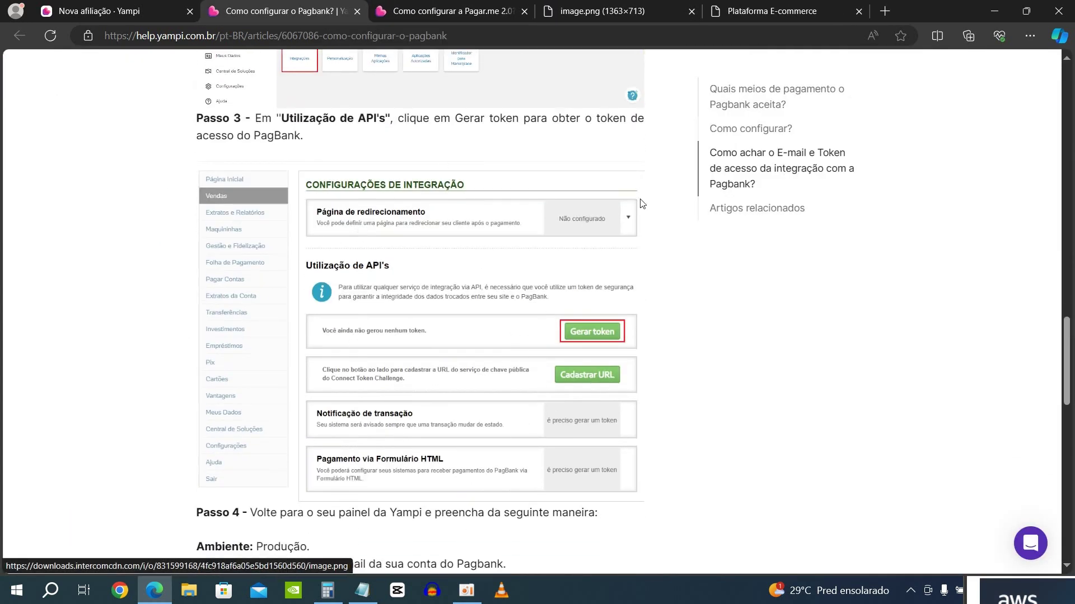
{"action": "right_click", "coordinate": [495, 306]}
{"action": "left_click", "coordinate": [579, 331]}
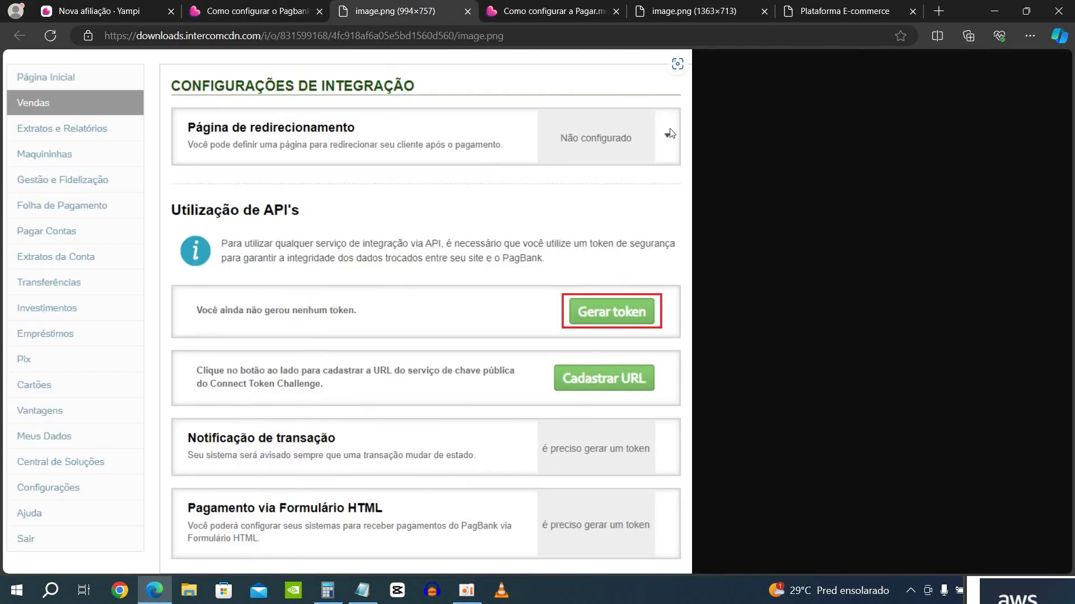
- Return to the new PagBank affiliation form and review its Ambiente, Email and Token fields
{"action": "left_click", "coordinate": [149, 10]}
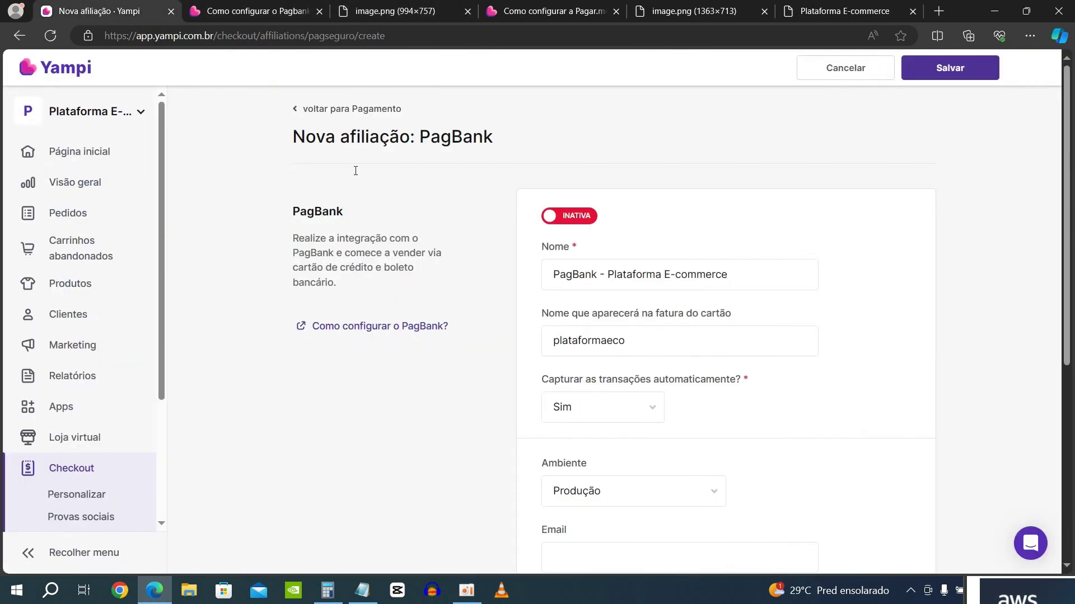
{"action": "scroll", "coordinate": [706, 442], "scroll_direction": "down", "scroll_amount": 6}
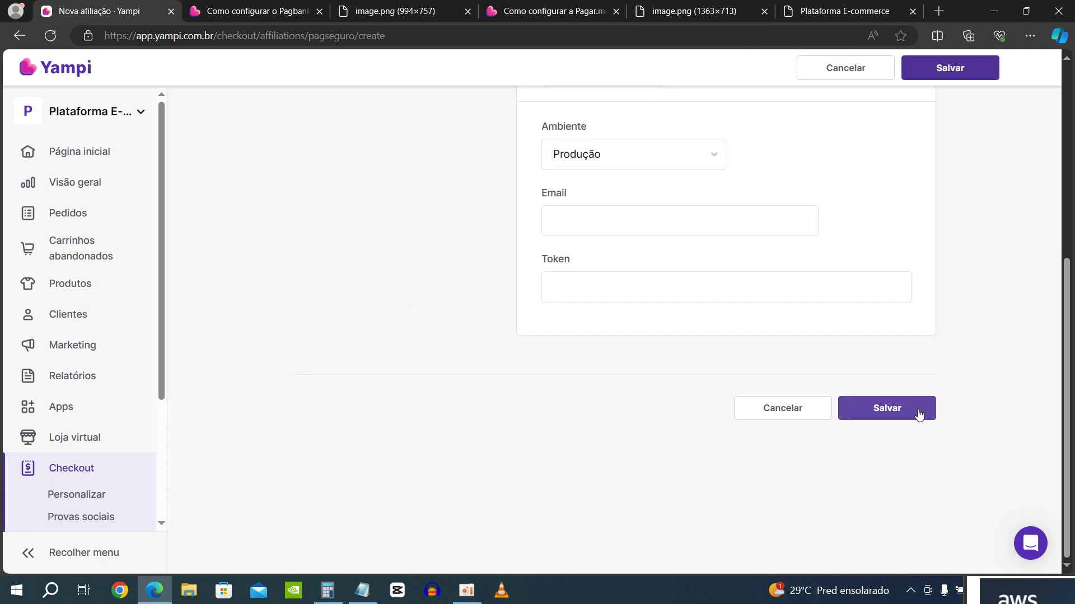
{"action": "scroll", "coordinate": [763, 376], "scroll_direction": "up", "scroll_amount": 6}
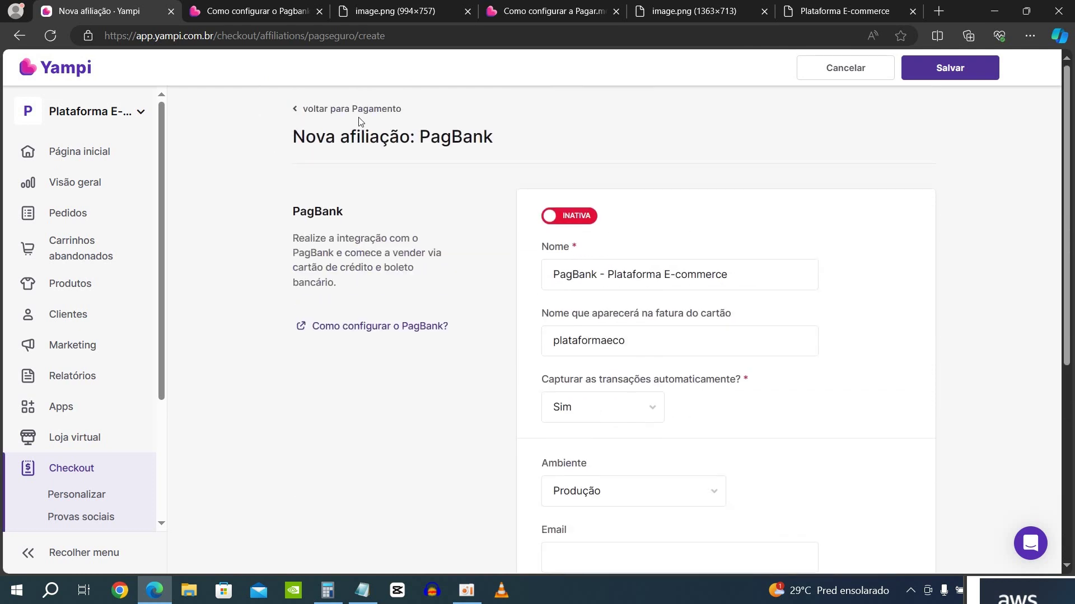
- Leave the PagBank form, start a new Mercado Pago affiliation and check its name and card invoice name
{"action": "left_click", "coordinate": [360, 111]}
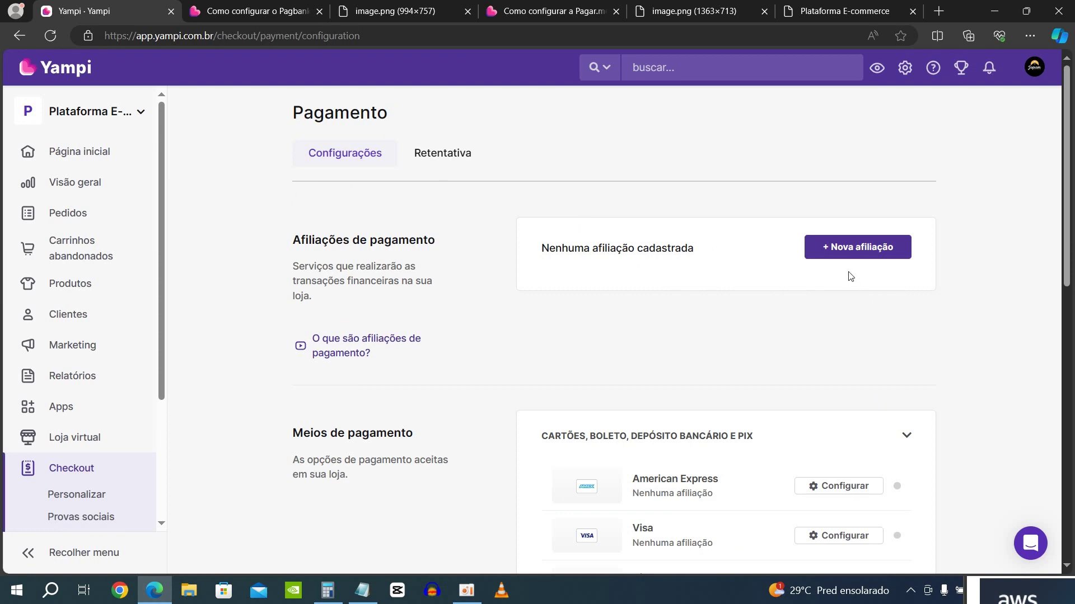
{"action": "left_click", "coordinate": [856, 250]}
{"action": "left_click", "coordinate": [458, 222]}
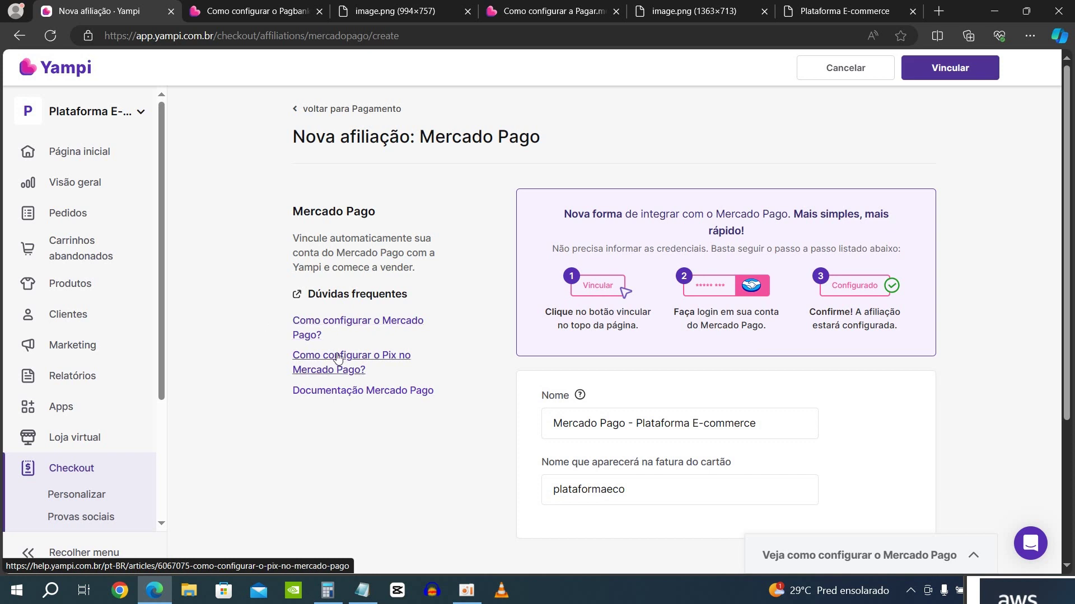
{"action": "scroll", "coordinate": [571, 276], "scroll_direction": "down", "scroll_amount": 3}
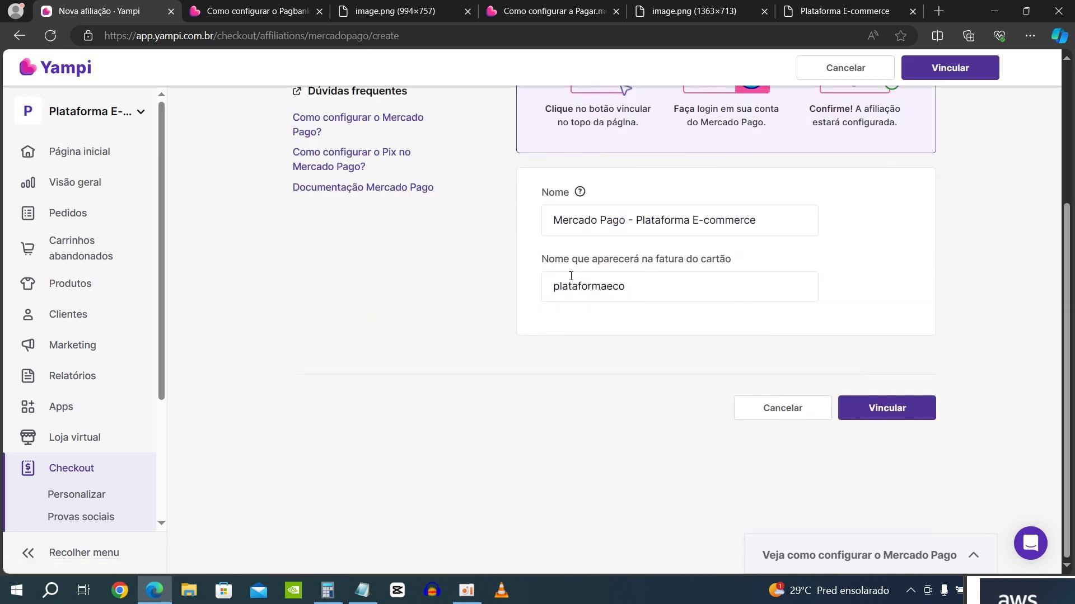
{"action": "left_click_drag", "start_coordinate": [606, 222], "coordinate": [763, 231]}
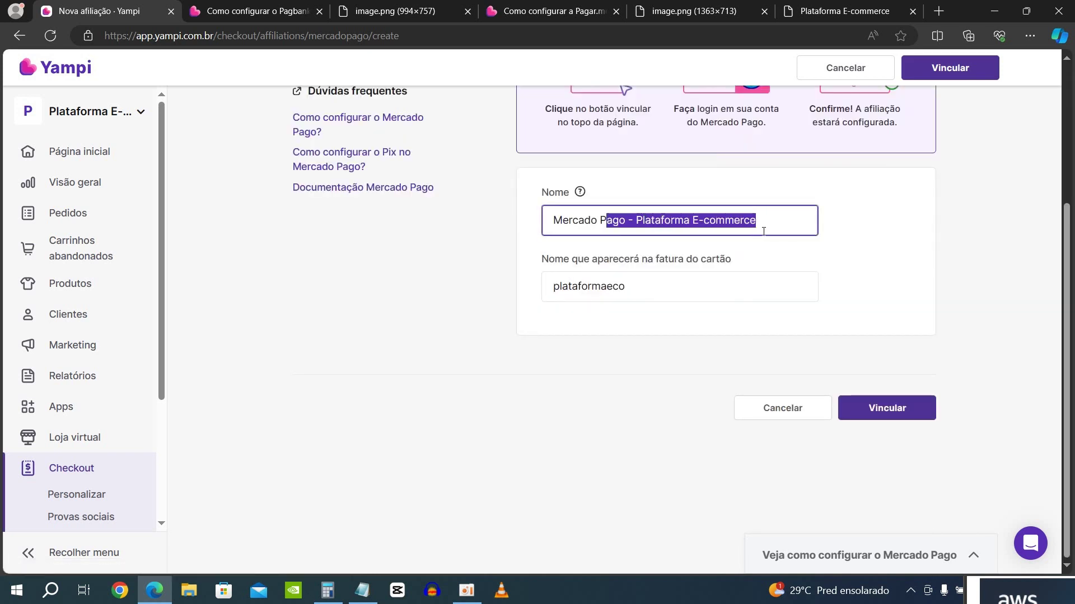
{"action": "left_click_drag", "start_coordinate": [559, 286], "coordinate": [828, 368]}
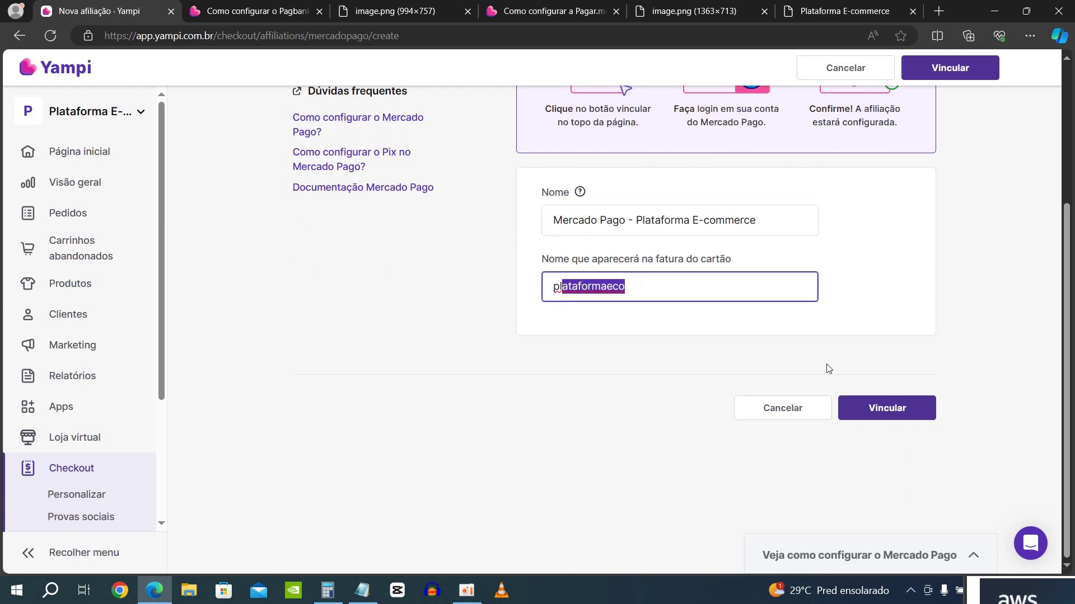
- Start linking the affiliation and save it with every payment method enabled, from American Express and Visa to Boleto Bancário, Hiper and Pix
{"action": "left_click", "coordinate": [892, 417]}
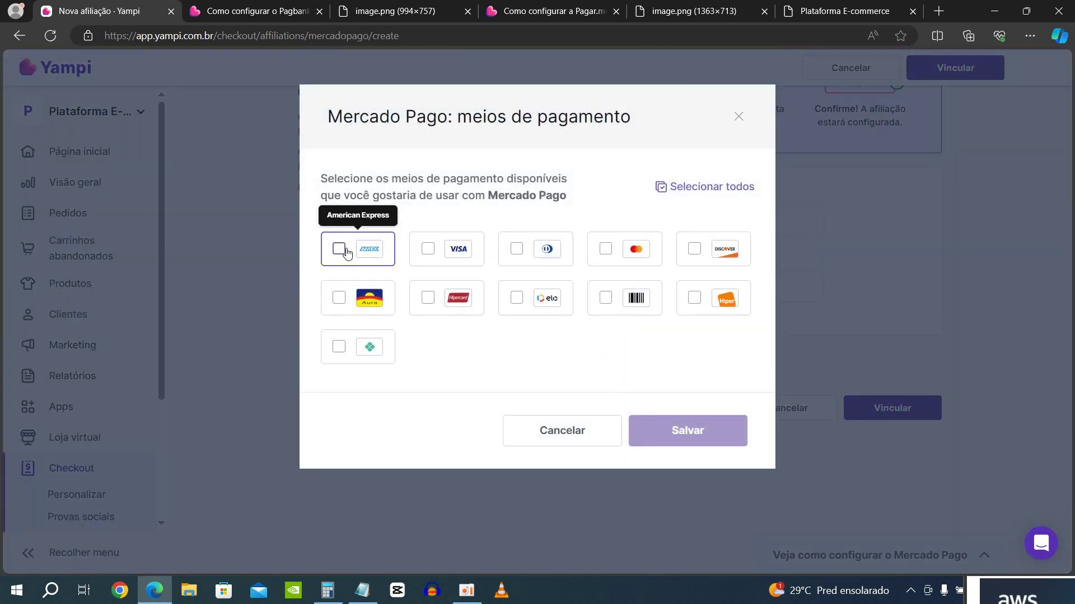
{"action": "left_click", "coordinate": [338, 249]}
{"action": "left_click", "coordinate": [339, 298]}
{"action": "left_click", "coordinate": [339, 347]}
{"action": "left_click", "coordinate": [427, 299]}
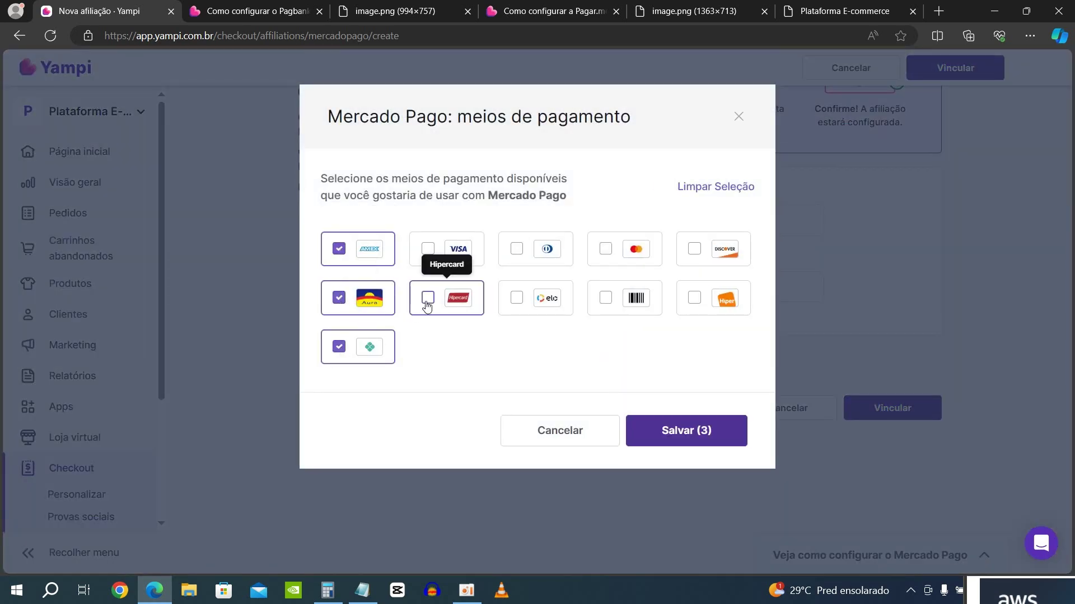
{"action": "left_click", "coordinate": [427, 248]}
{"action": "left_click", "coordinate": [516, 248]}
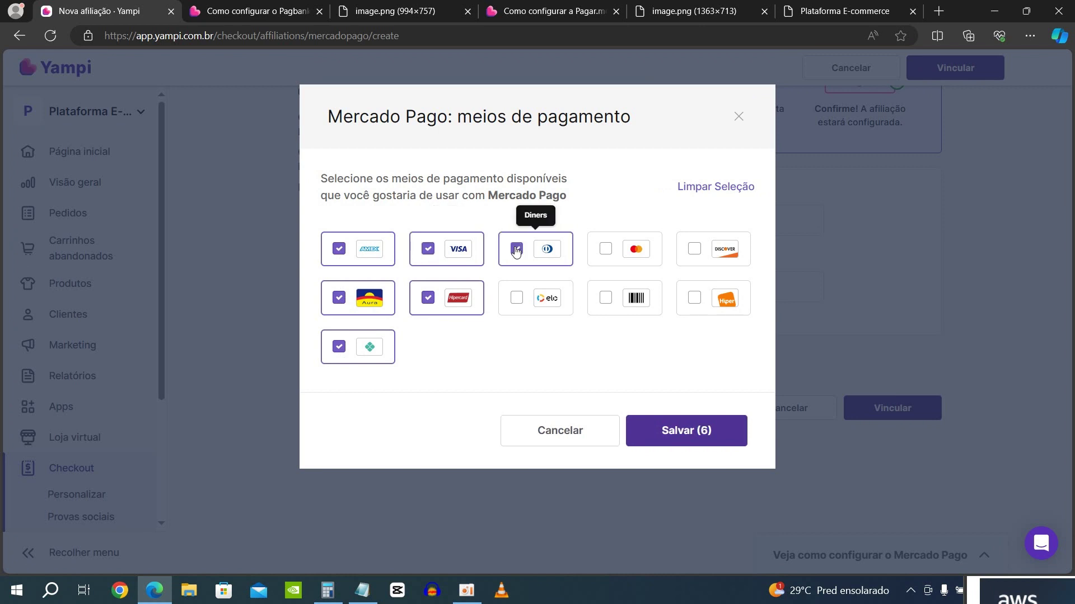
{"action": "left_click", "coordinate": [516, 299]}
{"action": "left_click", "coordinate": [637, 255]}
{"action": "left_click", "coordinate": [631, 301]}
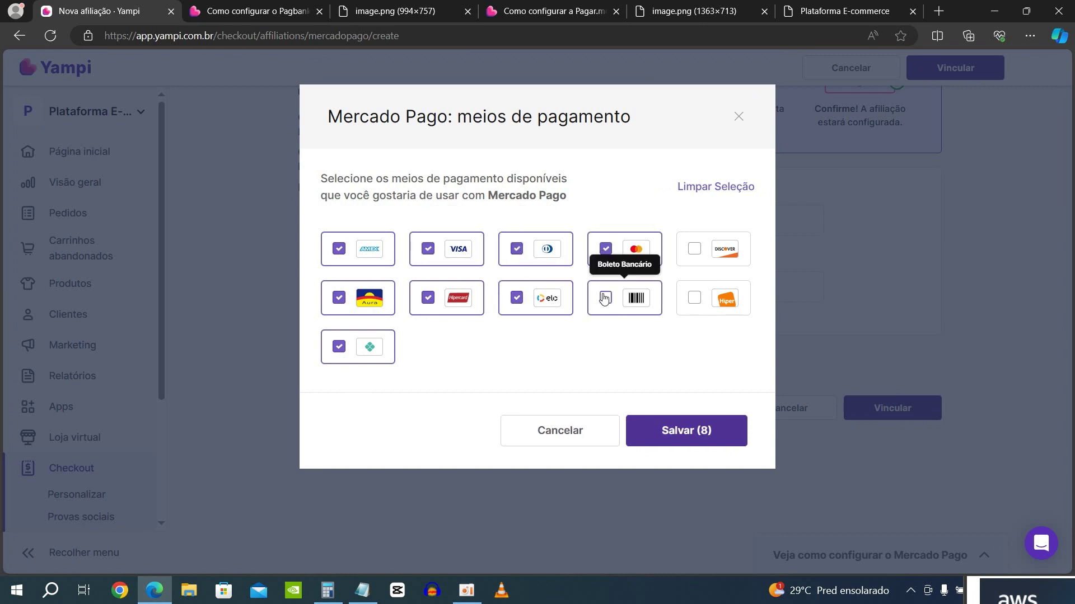
{"action": "left_click", "coordinate": [691, 252]}
{"action": "left_click", "coordinate": [687, 300]}
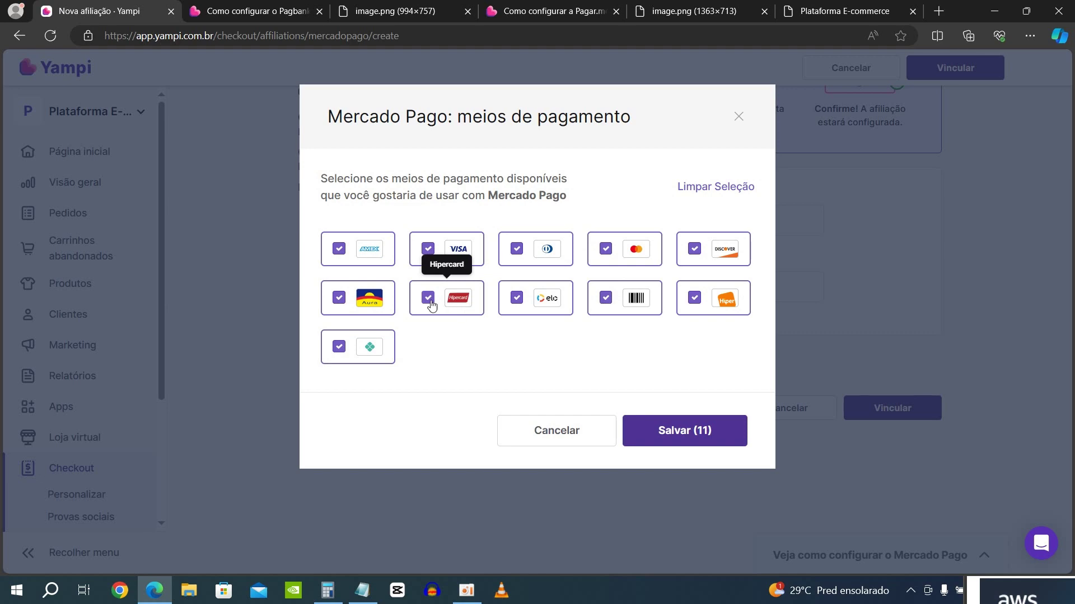
{"action": "left_click", "coordinate": [692, 446]}
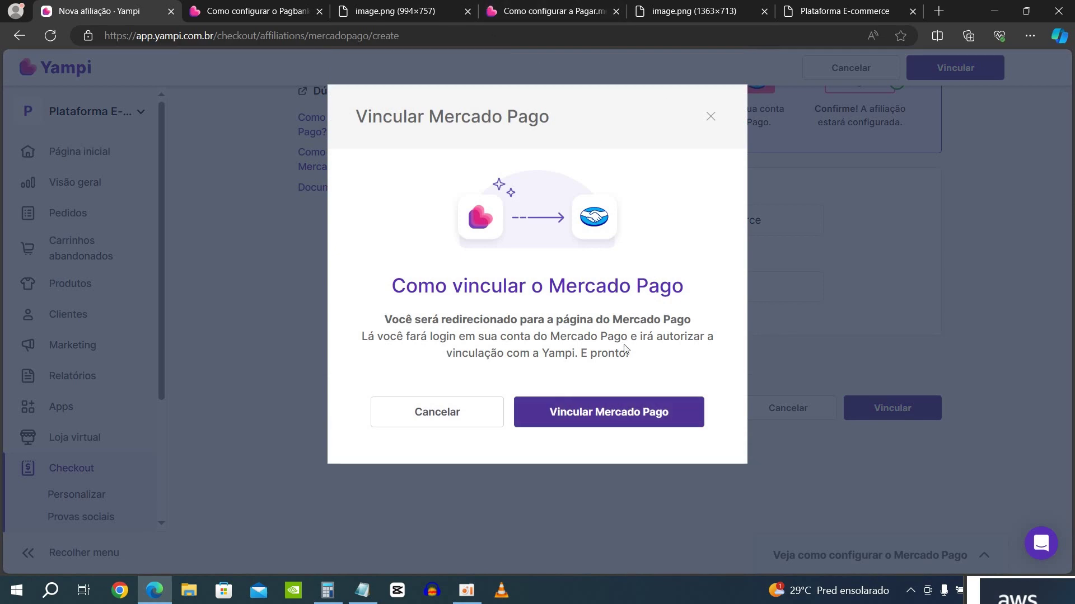
- Continue to Mercado Pago, accept the third-party connection terms and authorize the Yampi application after reviewing its permissions
{"action": "left_click", "coordinate": [593, 414]}
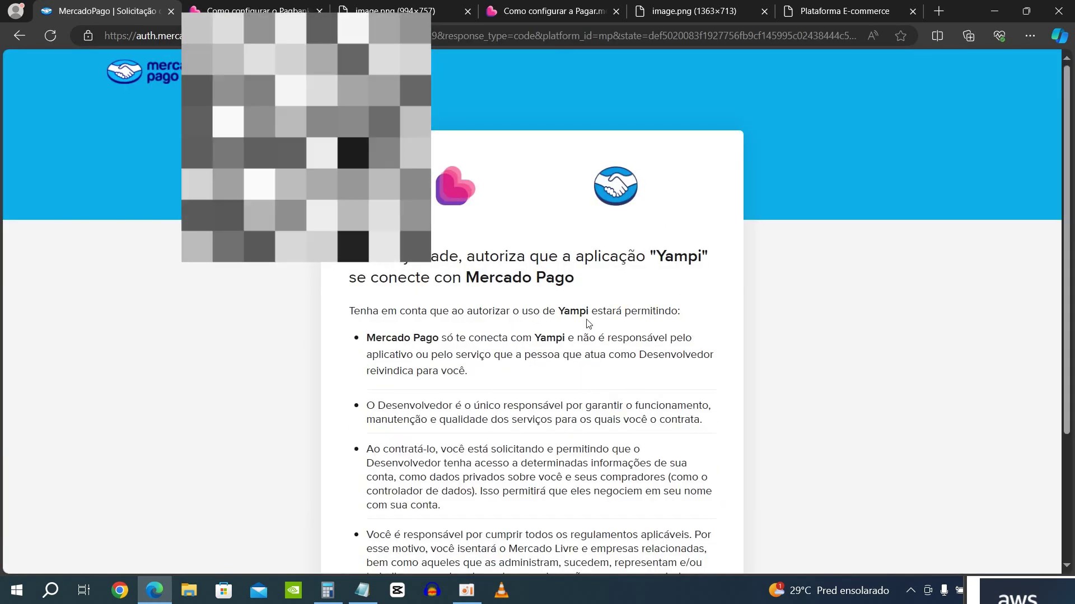
{"action": "scroll", "coordinate": [588, 324], "scroll_direction": "down", "scroll_amount": 3}
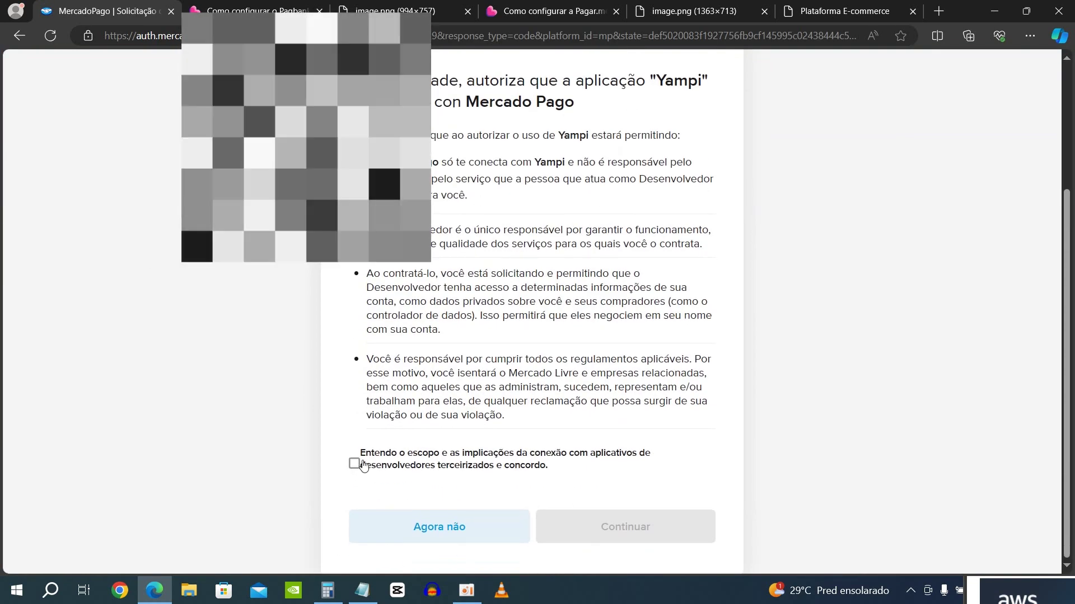
{"action": "left_click", "coordinate": [356, 466]}
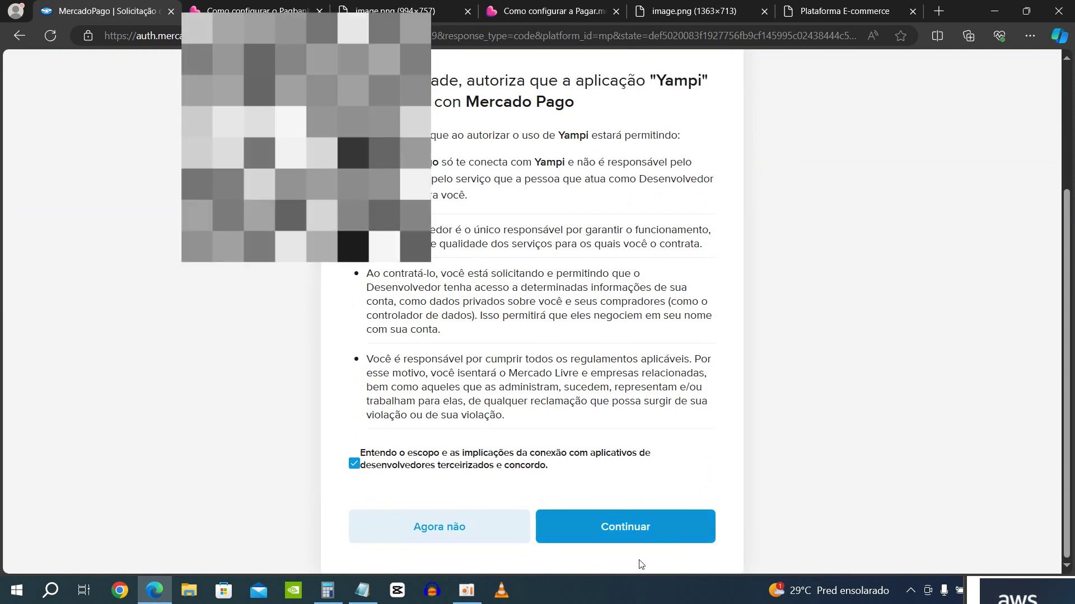
{"action": "left_click", "coordinate": [661, 531]}
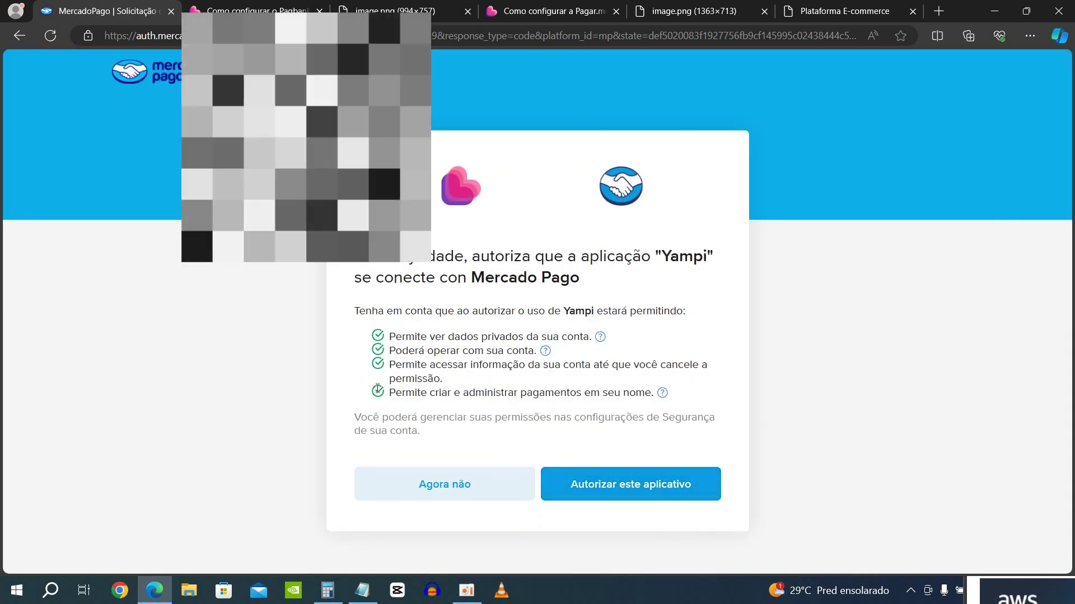
{"action": "left_click_drag", "start_coordinate": [394, 336], "coordinate": [567, 336]}
{"action": "left_click_drag", "start_coordinate": [404, 359], "coordinate": [440, 364]}
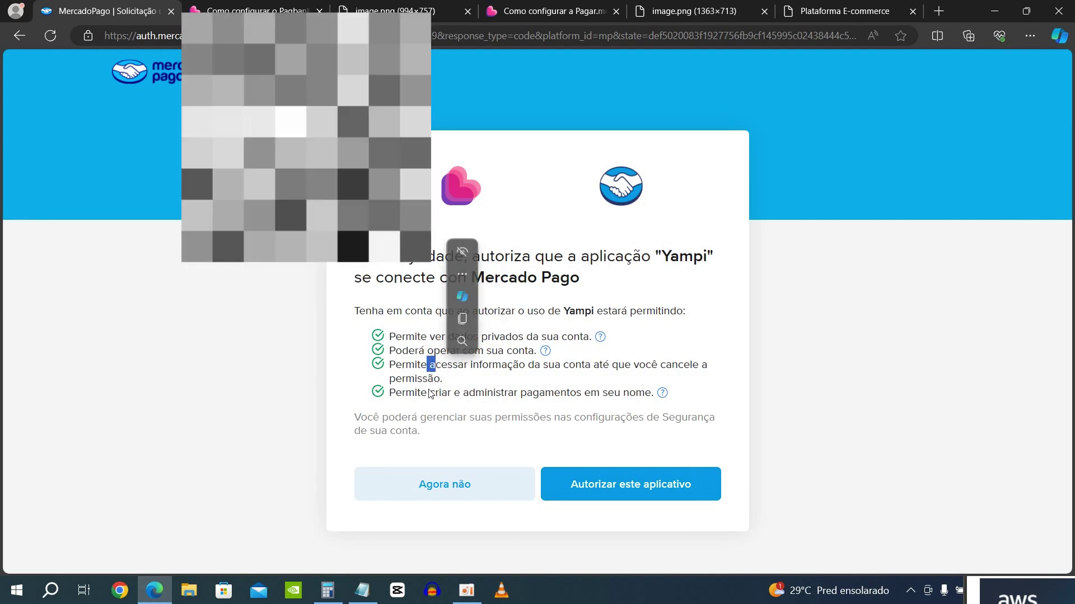
{"action": "left_click", "coordinate": [631, 493]}
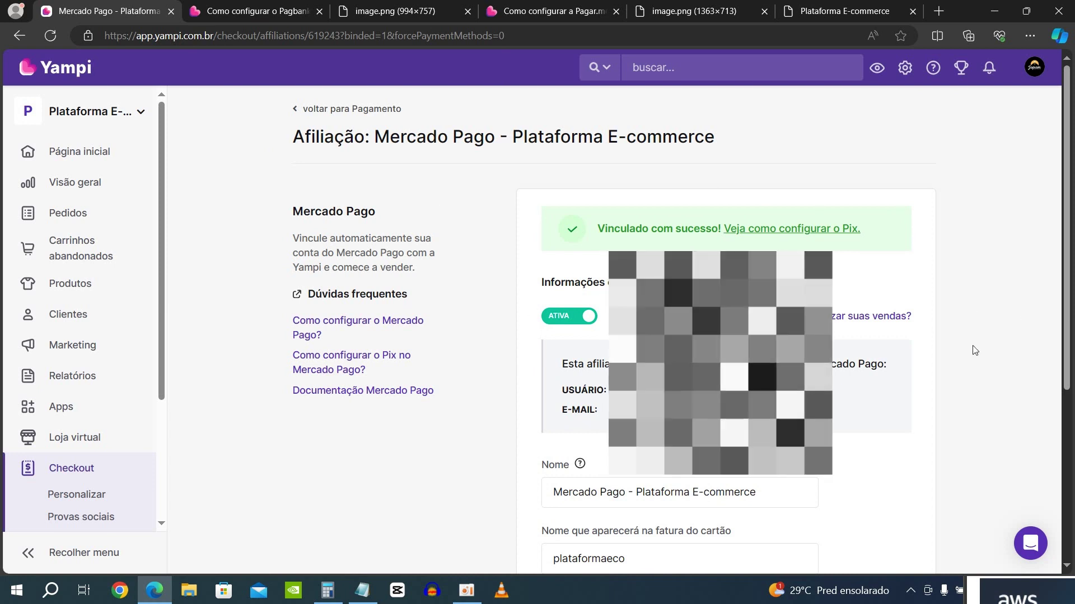
- Review the linked Mercado Pago affiliation, return to the Pagamento settings and examine each payment method's affiliation
{"action": "scroll", "coordinate": [975, 351], "scroll_direction": "down", "scroll_amount": 1}
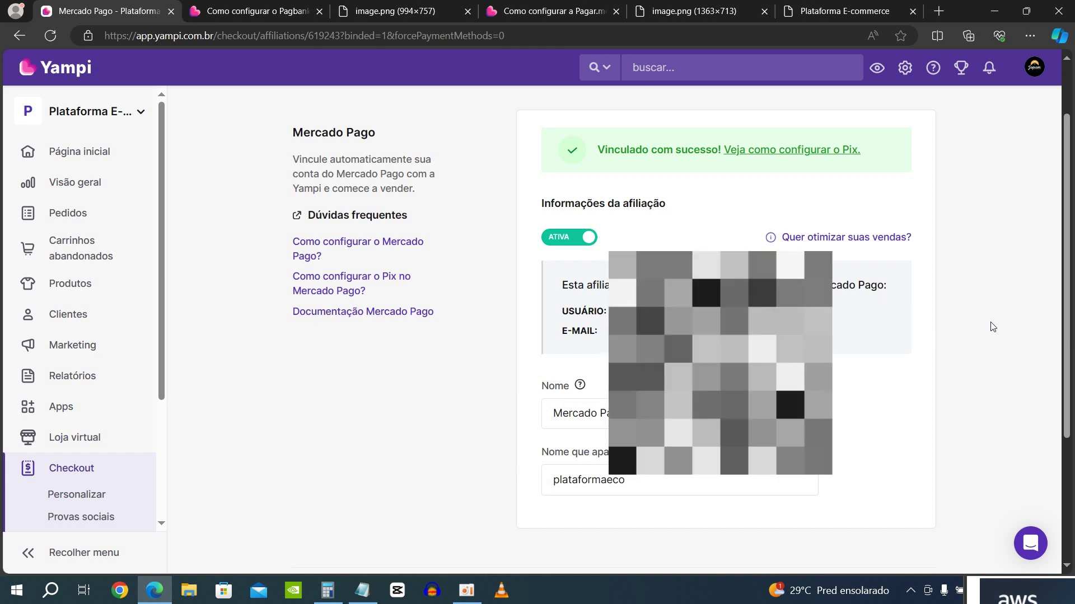
{"action": "key", "text": "alt+Left"}
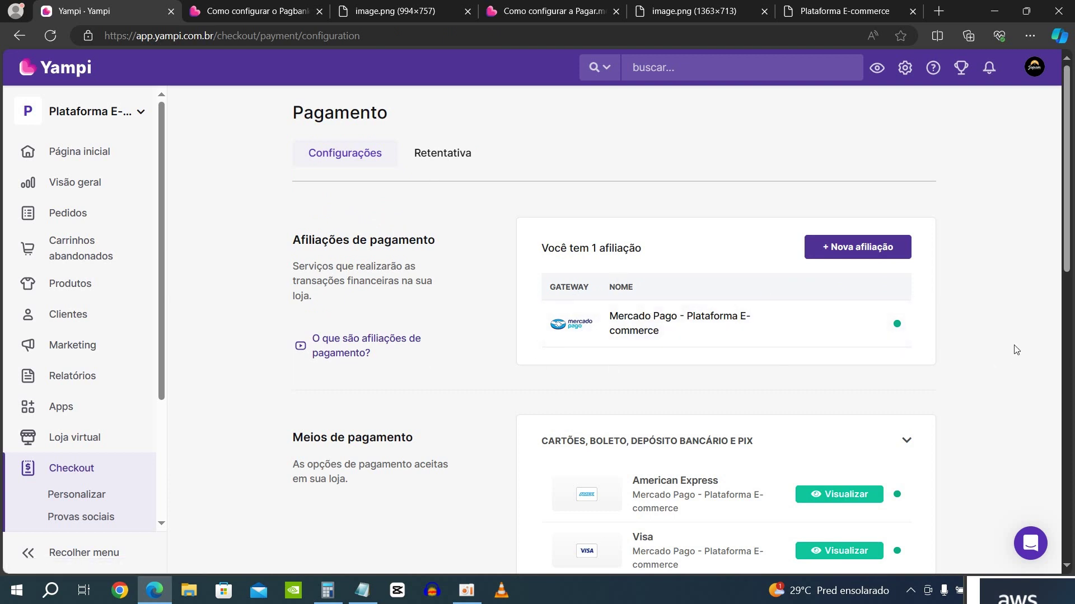
{"action": "scroll", "coordinate": [1032, 367], "scroll_direction": "down", "scroll_amount": 3}
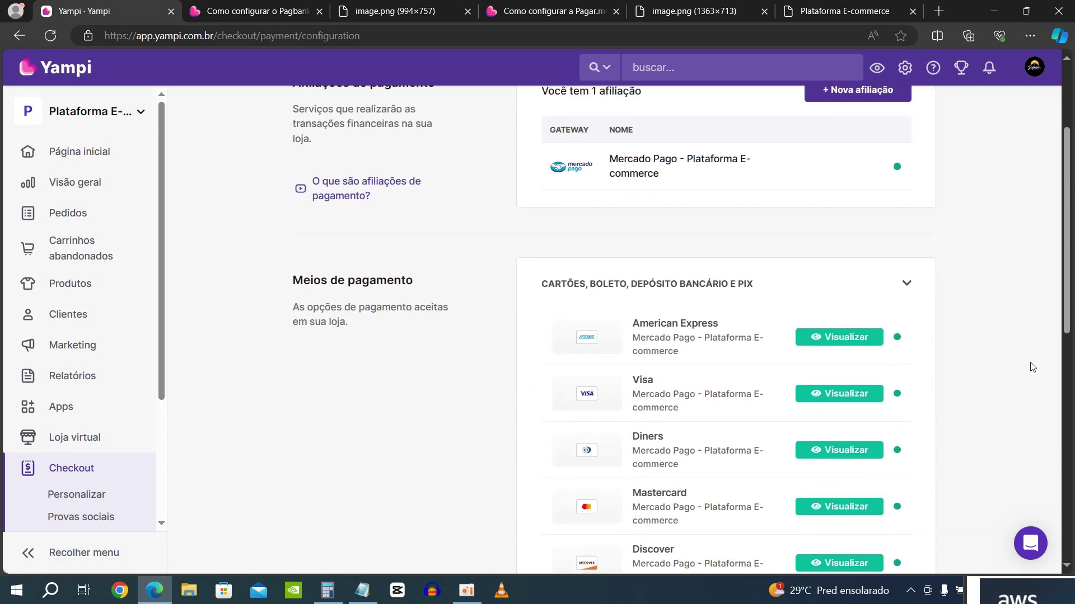
{"action": "scroll", "coordinate": [1033, 368], "scroll_direction": "down", "scroll_amount": 3}
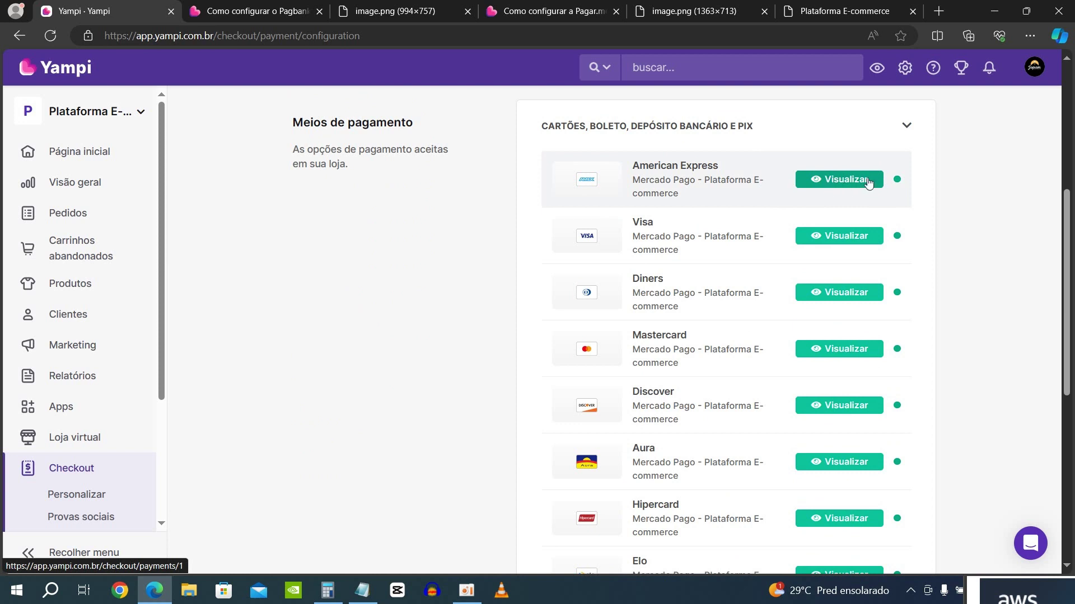
{"action": "scroll", "coordinate": [963, 211], "scroll_direction": "down", "scroll_amount": 5}
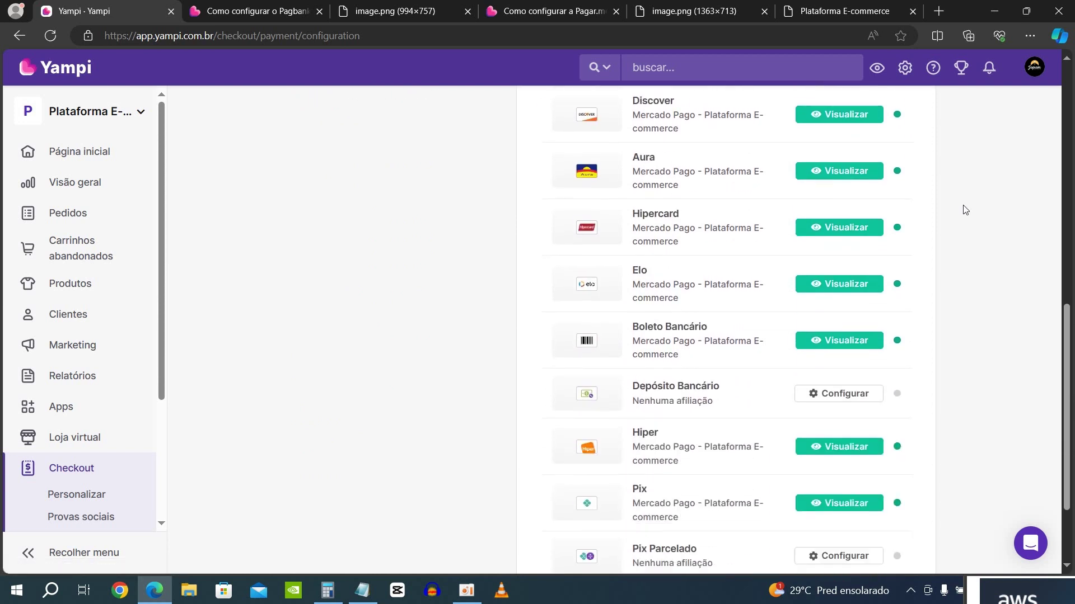
{"action": "scroll", "coordinate": [964, 209], "scroll_direction": "down", "scroll_amount": 2}
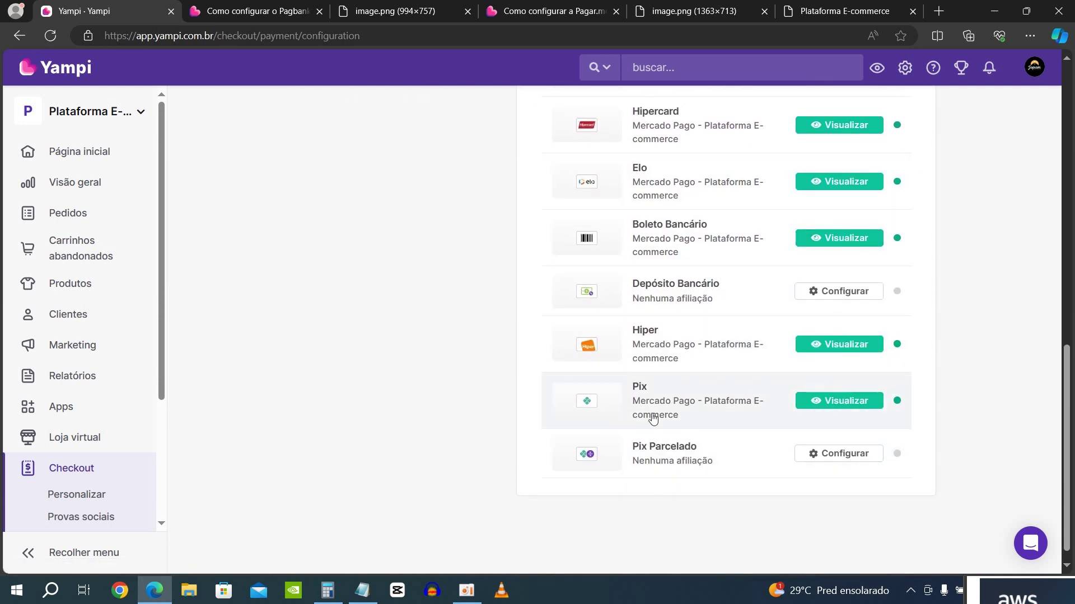
{"action": "scroll", "coordinate": [954, 380], "scroll_direction": "up", "scroll_amount": 7}
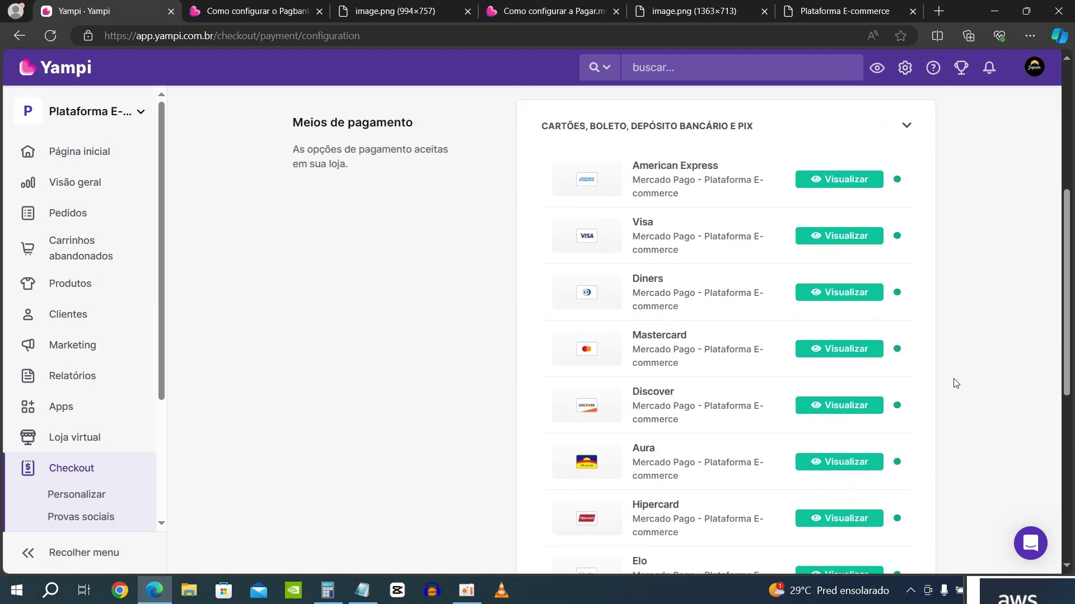
{"action": "scroll", "coordinate": [954, 382], "scroll_direction": "up", "scroll_amount": 3}
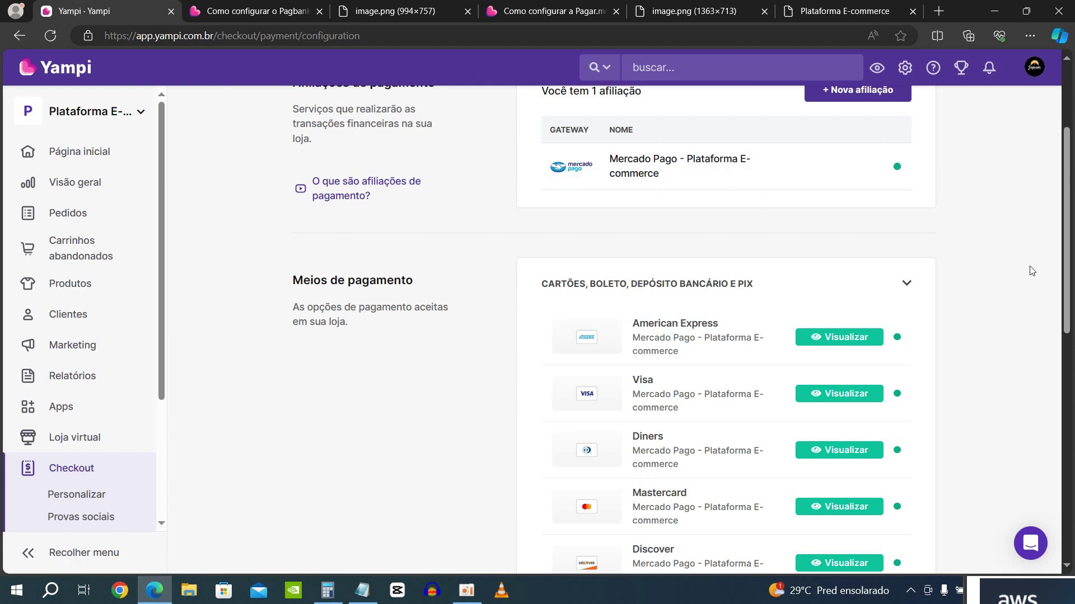
{"action": "scroll", "coordinate": [189, 132], "scroll_direction": "up", "scroll_amount": 3}
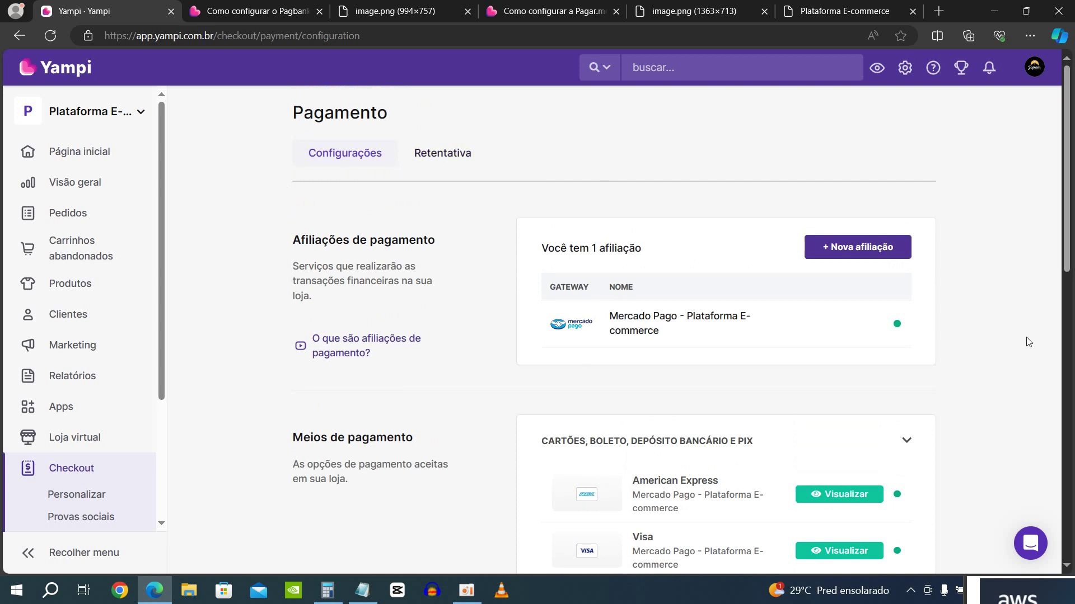
{"action": "scroll", "coordinate": [1028, 342], "scroll_direction": "down", "scroll_amount": 8}
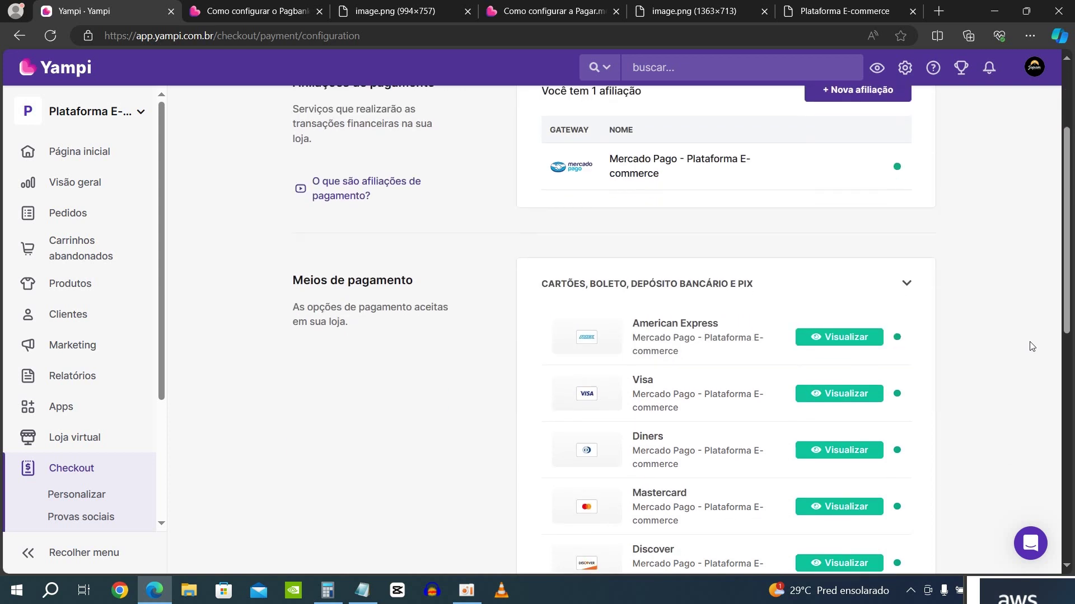
{"action": "scroll", "coordinate": [1028, 342], "scroll_direction": "up", "scroll_amount": 8}
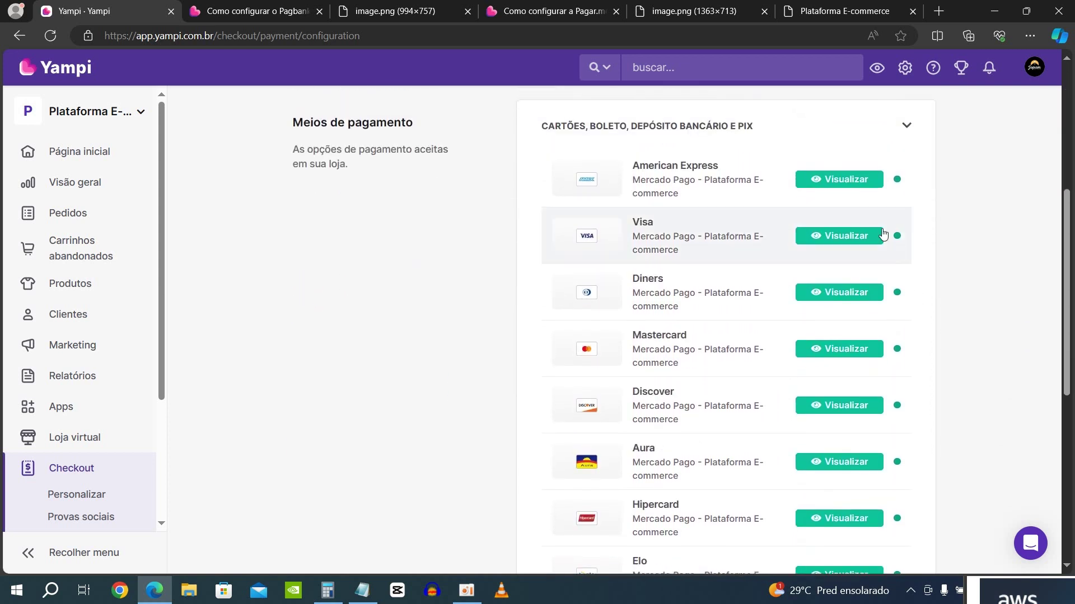
- Open the American Express payment method and check which affiliations can be chosen for it
{"action": "left_click", "coordinate": [822, 178]}
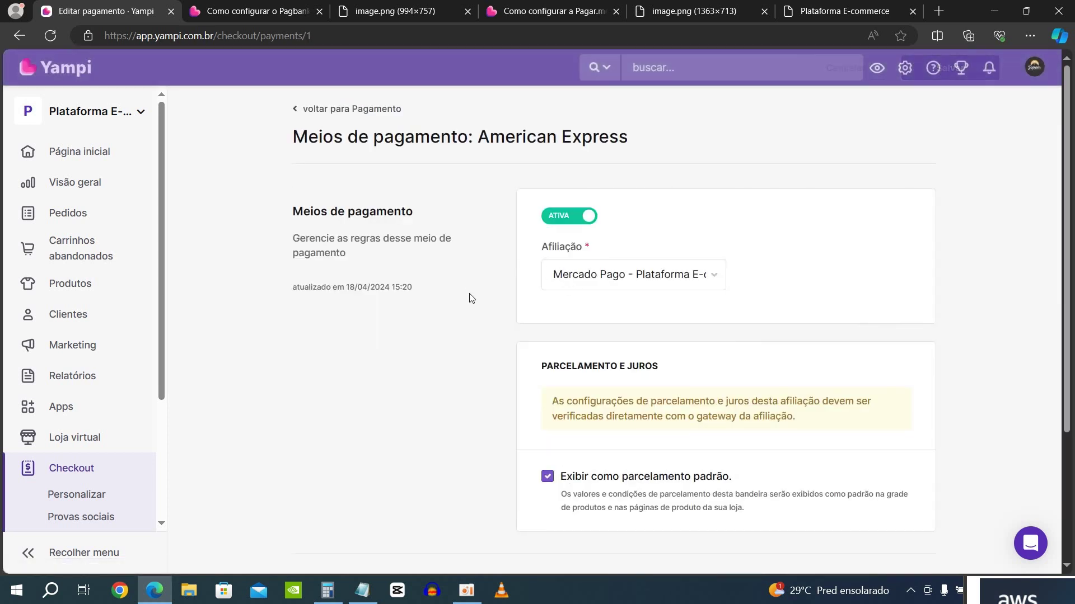
{"action": "scroll", "coordinate": [655, 439], "scroll_direction": "down", "scroll_amount": 2}
{"action": "scroll", "coordinate": [653, 403], "scroll_direction": "up", "scroll_amount": 2}
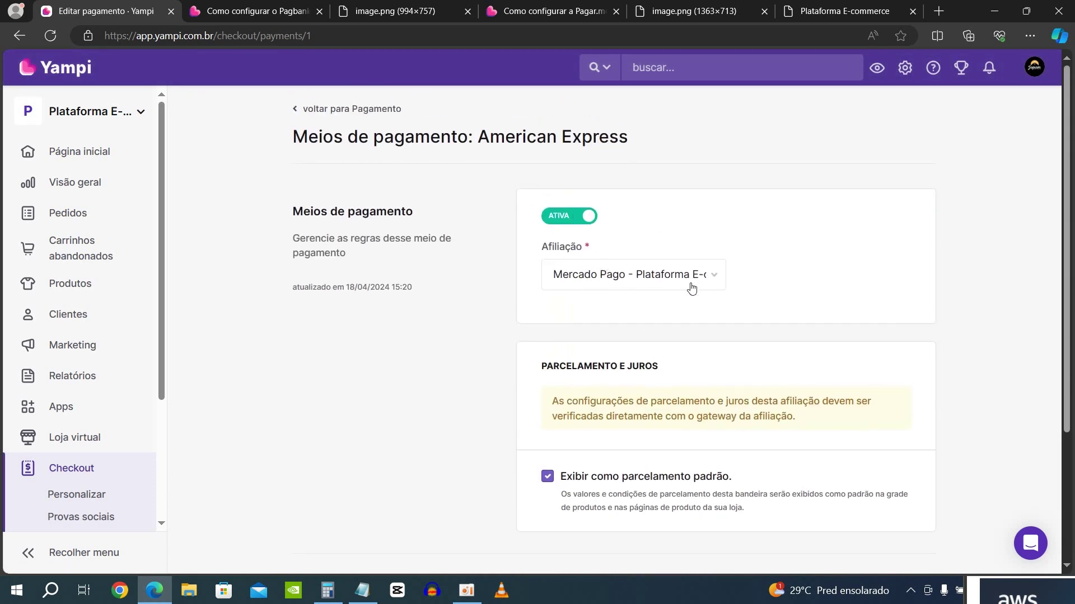
{"action": "left_click", "coordinate": [661, 283]}
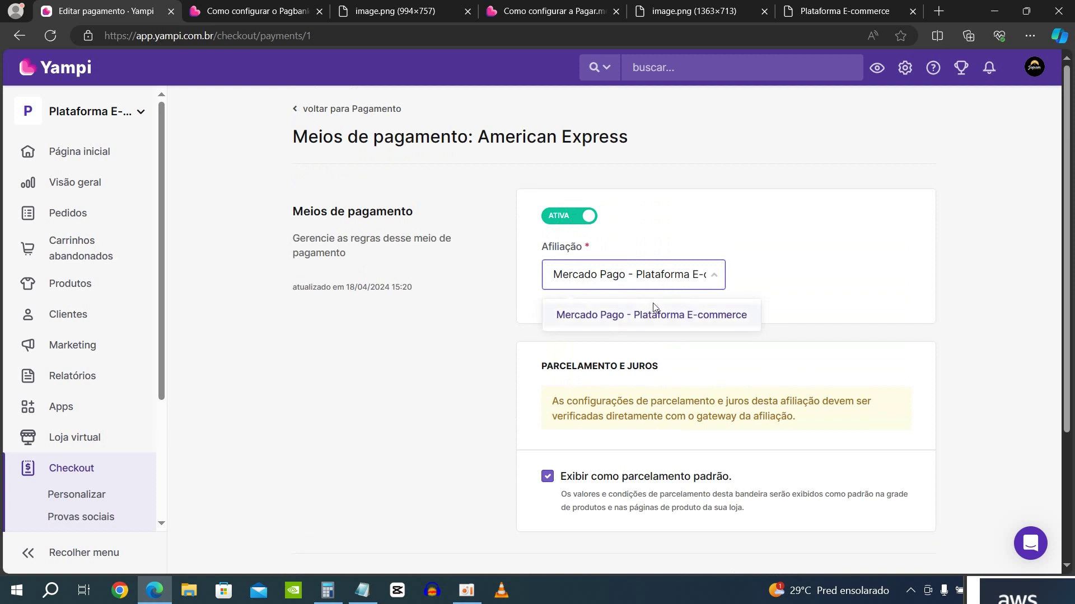
{"action": "left_click", "coordinate": [594, 348]}
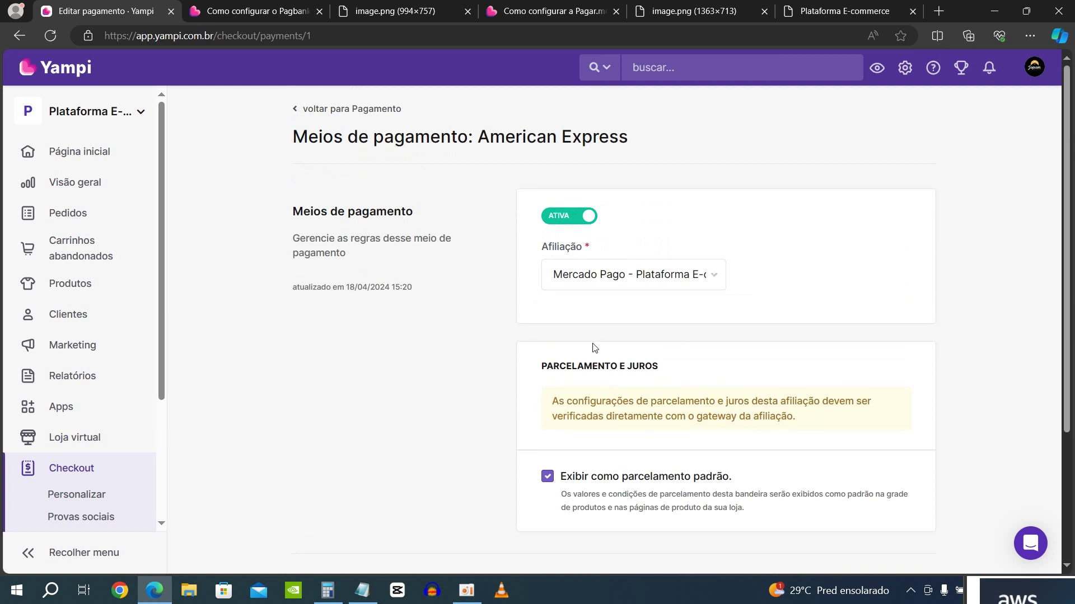
{"action": "left_click", "coordinate": [627, 275]}
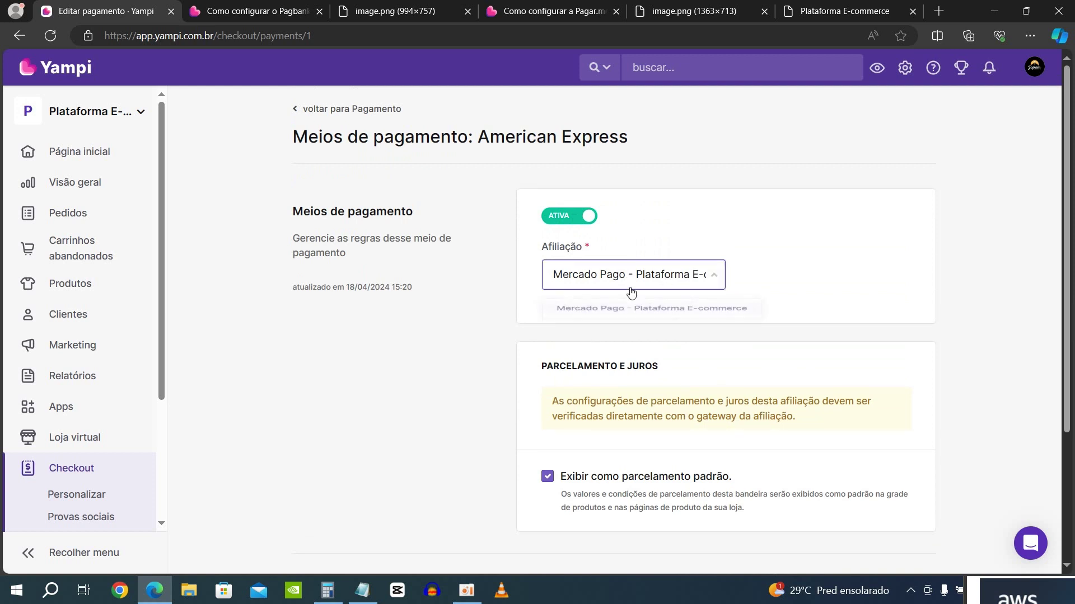
{"action": "left_click", "coordinate": [644, 344]}
- Review the American Express installment and interest notice and try the Exibir como parcelamento padrão option, leaving it enabled
{"action": "scroll", "coordinate": [699, 344], "scroll_direction": "down", "scroll_amount": 3}
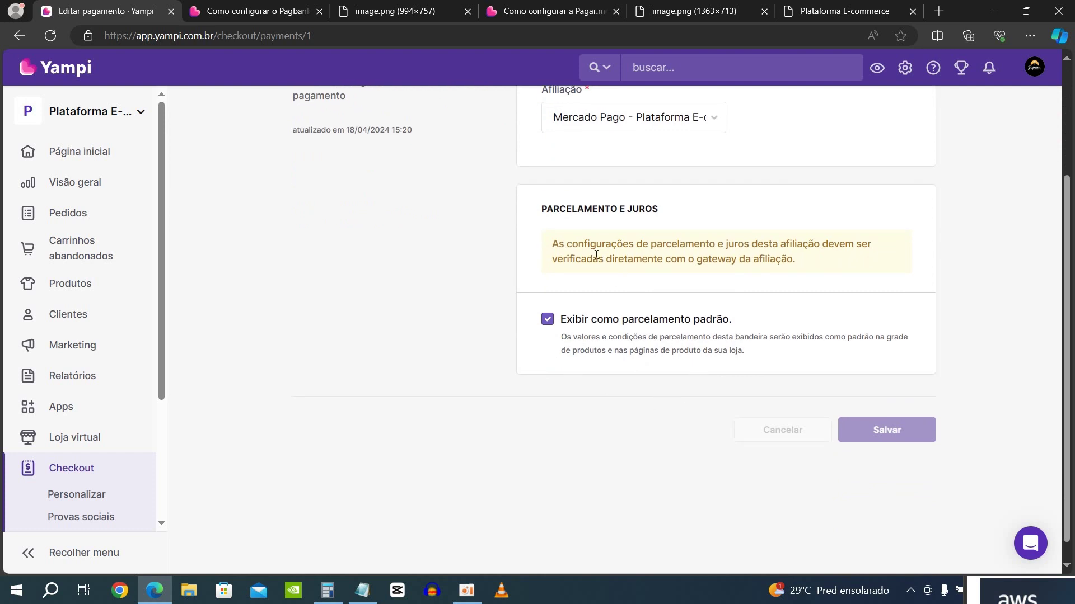
{"action": "left_click_drag", "start_coordinate": [573, 251], "coordinate": [806, 268]}
{"action": "left_click", "coordinate": [554, 458]}
{"action": "left_click", "coordinate": [545, 321]}
{"action": "left_click", "coordinate": [546, 322]}
{"action": "scroll", "coordinate": [395, 380], "scroll_direction": "up", "scroll_amount": 3}
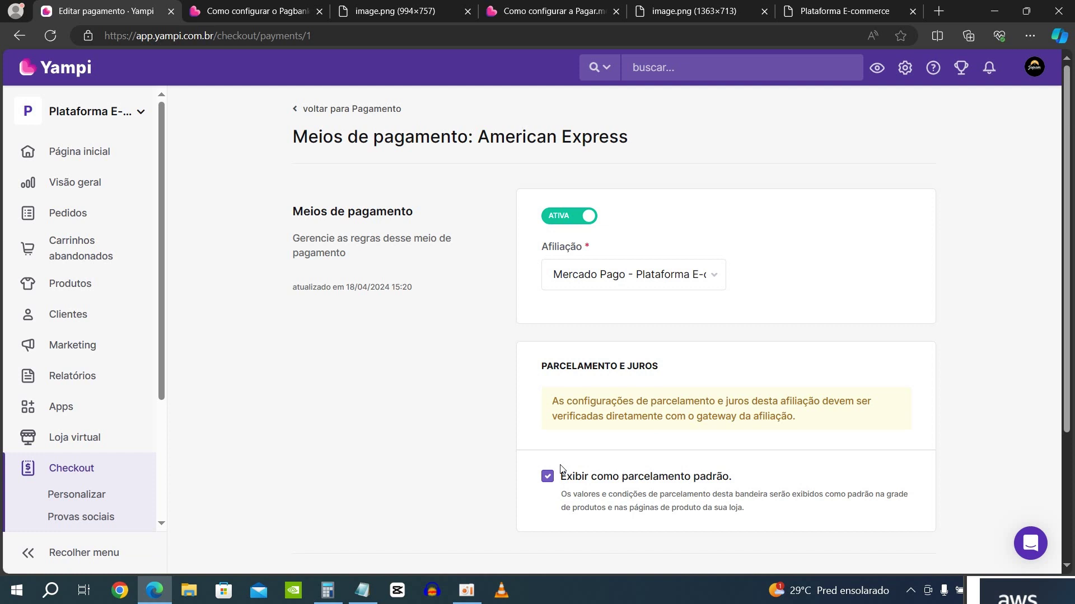
- Return to the Pagamento settings and examine the Diners payment method's affiliation and installment options
{"action": "left_click", "coordinate": [360, 110]}
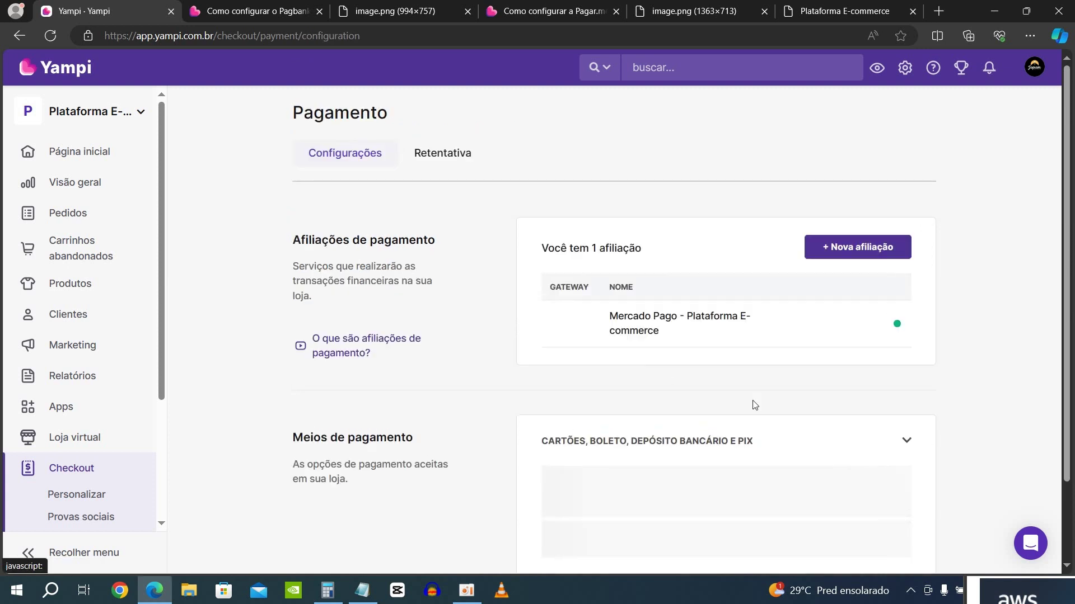
{"action": "scroll", "coordinate": [783, 408], "scroll_direction": "down", "scroll_amount": 3}
{"action": "scroll", "coordinate": [783, 408], "scroll_direction": "down", "scroll_amount": 1}
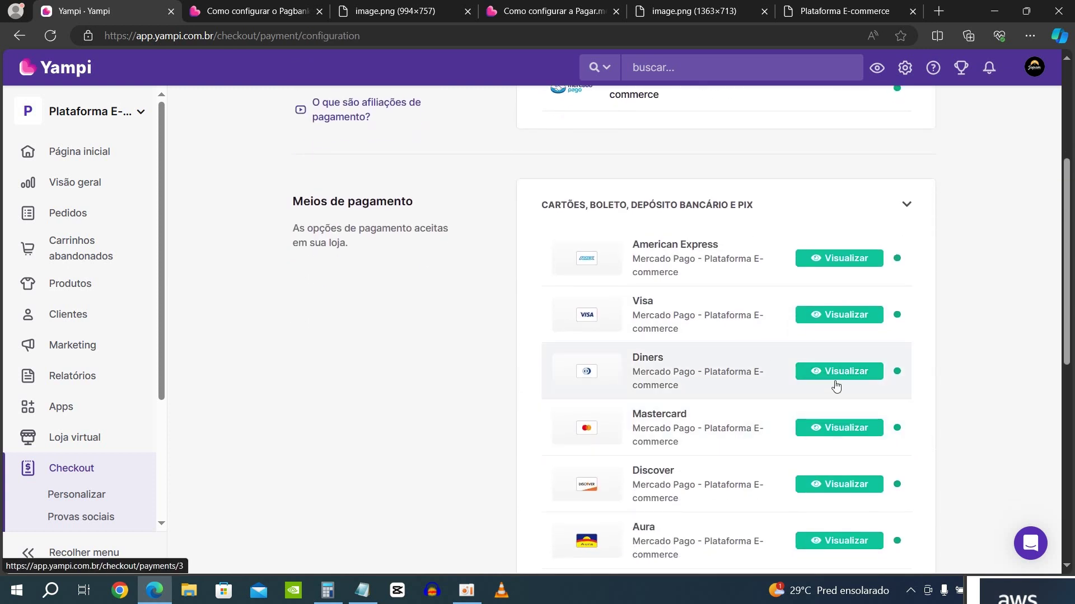
{"action": "left_click", "coordinate": [799, 372]}
{"action": "scroll", "coordinate": [722, 380], "scroll_direction": "down", "scroll_amount": 2}
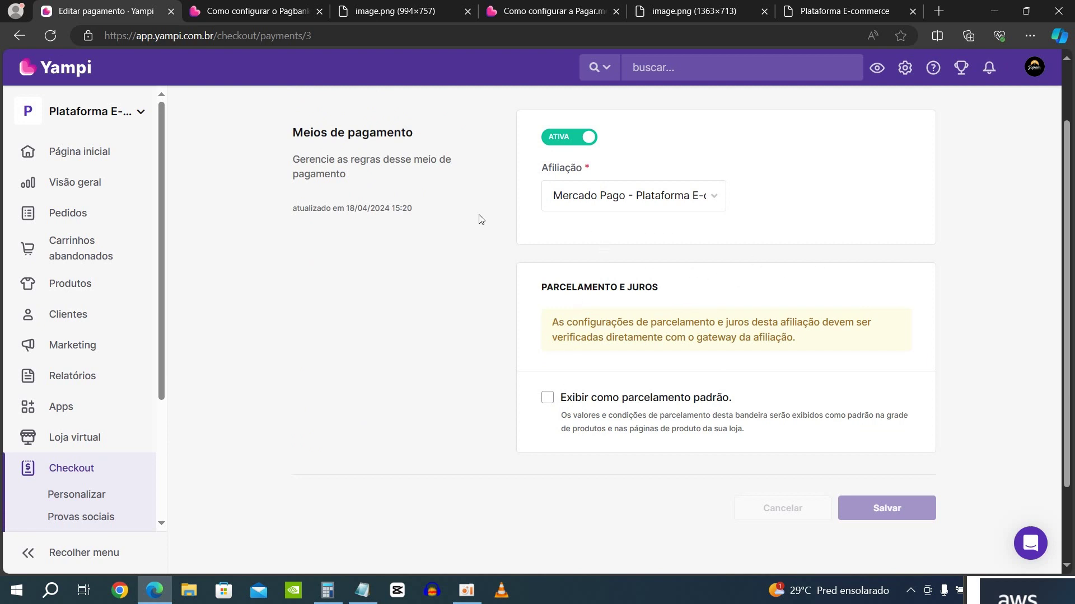
{"action": "scroll", "coordinate": [479, 219], "scroll_direction": "up", "scroll_amount": 3}
- Enable Exibir como parcelamento padrão for the Mastercard payment method and save the change
{"action": "left_click", "coordinate": [340, 110]}
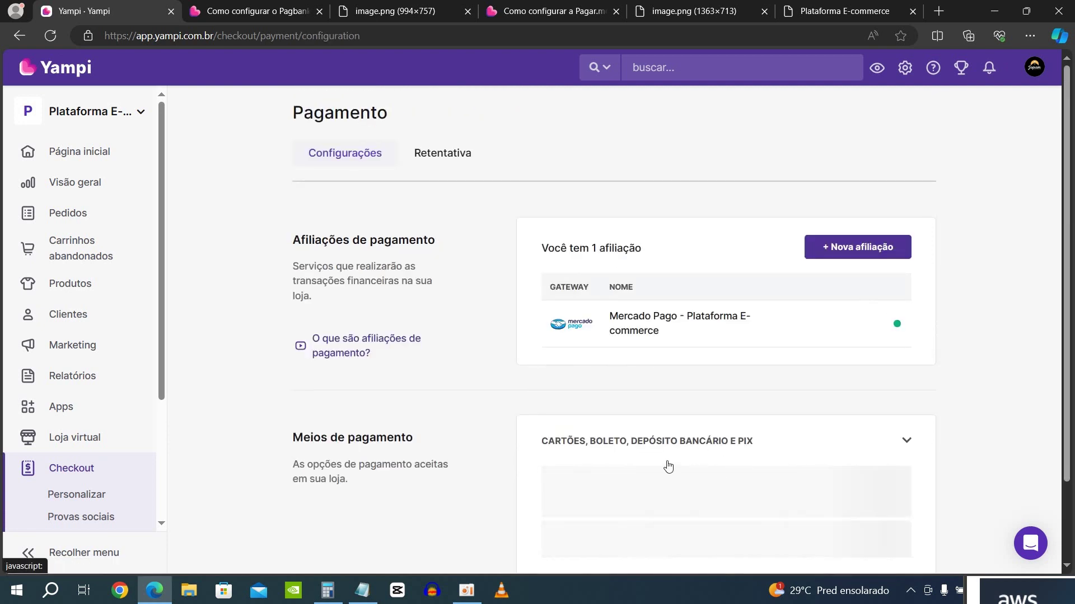
{"action": "scroll", "coordinate": [667, 466], "scroll_direction": "down", "scroll_amount": 5}
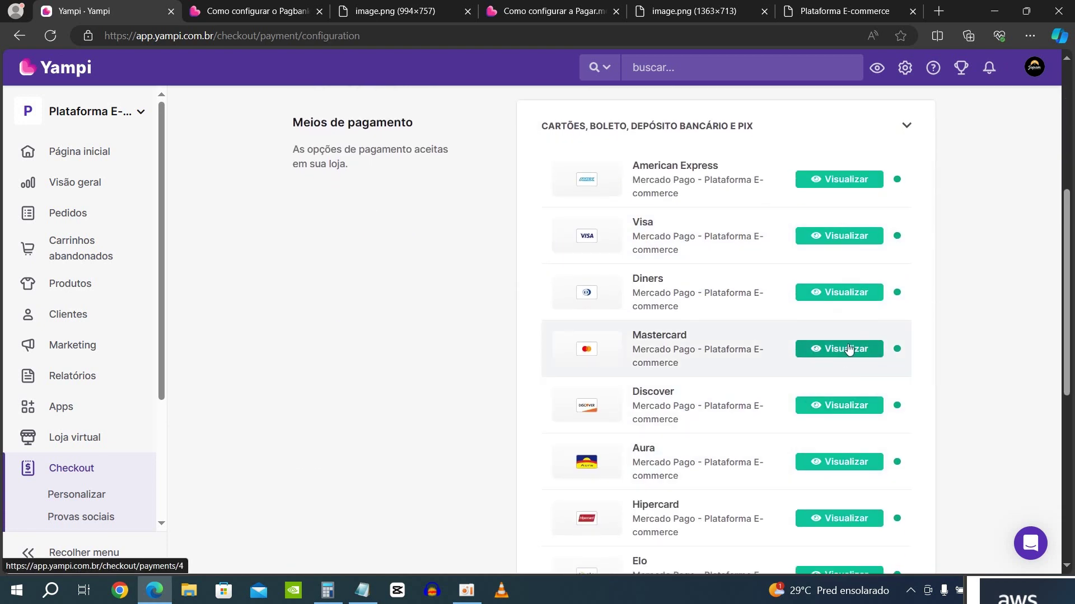
{"action": "left_click", "coordinate": [849, 349]}
{"action": "left_click", "coordinate": [549, 477]}
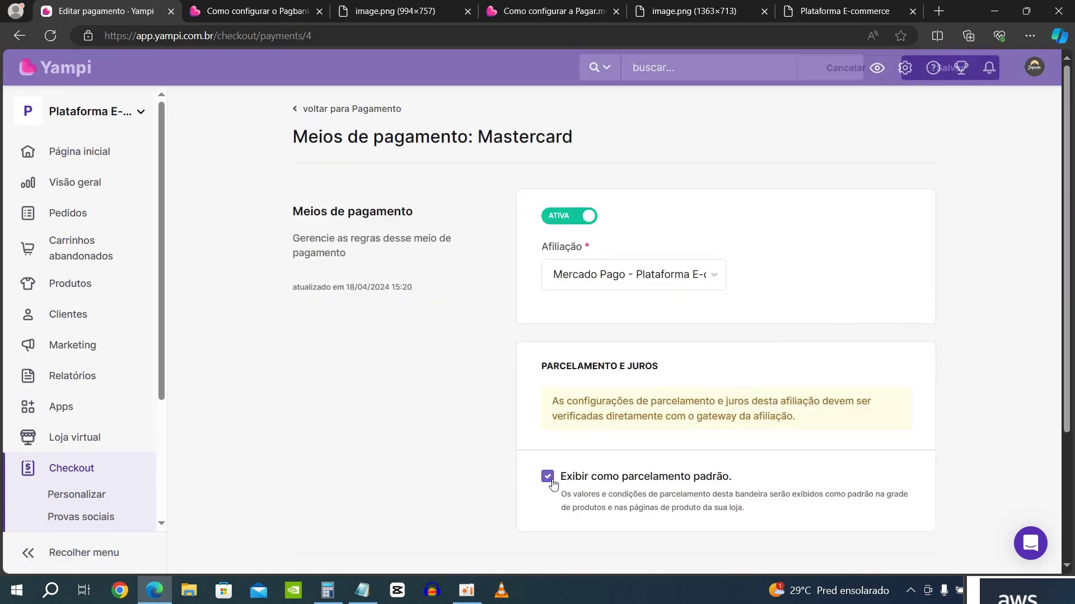
{"action": "scroll", "coordinate": [728, 448], "scroll_direction": "down", "scroll_amount": 3}
{"action": "left_click", "coordinate": [866, 407]}
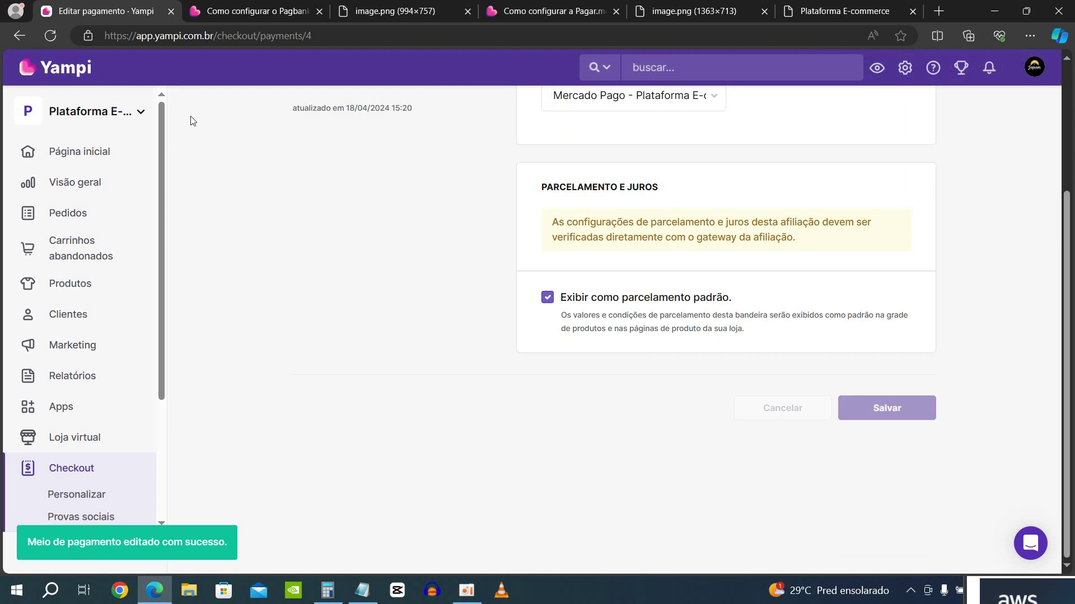
- Close the leftover gateway help and image pages, then switch to the Plataforma E-commerce storefront and reload it
{"action": "left_click", "coordinate": [321, 11]}
{"action": "left_click", "coordinate": [321, 12]}
{"action": "left_click", "coordinate": [320, 11]}
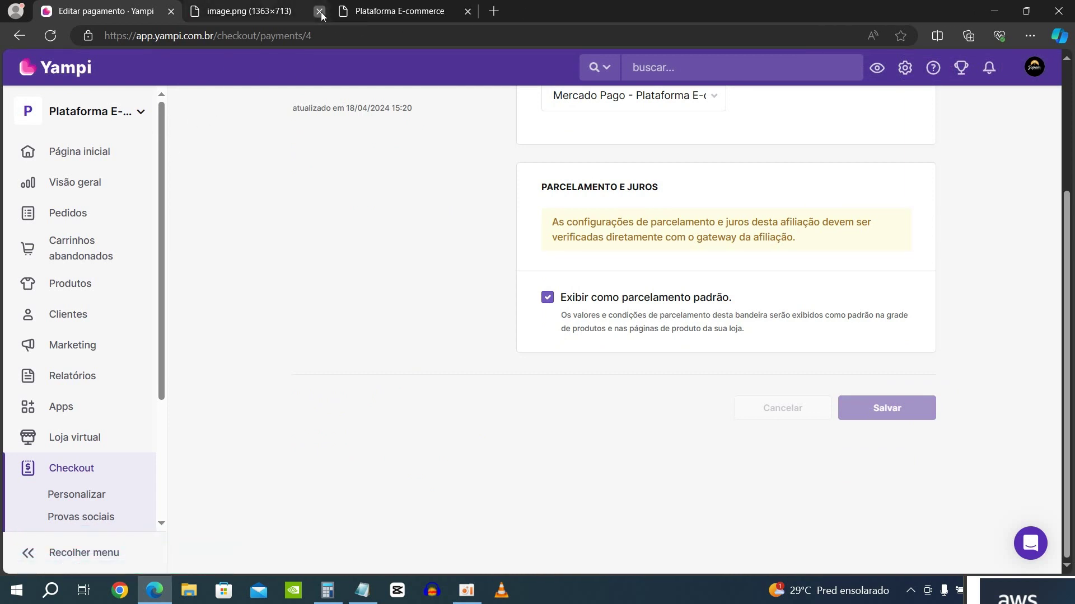
{"action": "left_click", "coordinate": [321, 12]}
{"action": "left_click", "coordinate": [263, 12]}
{"action": "key", "text": "F5"}
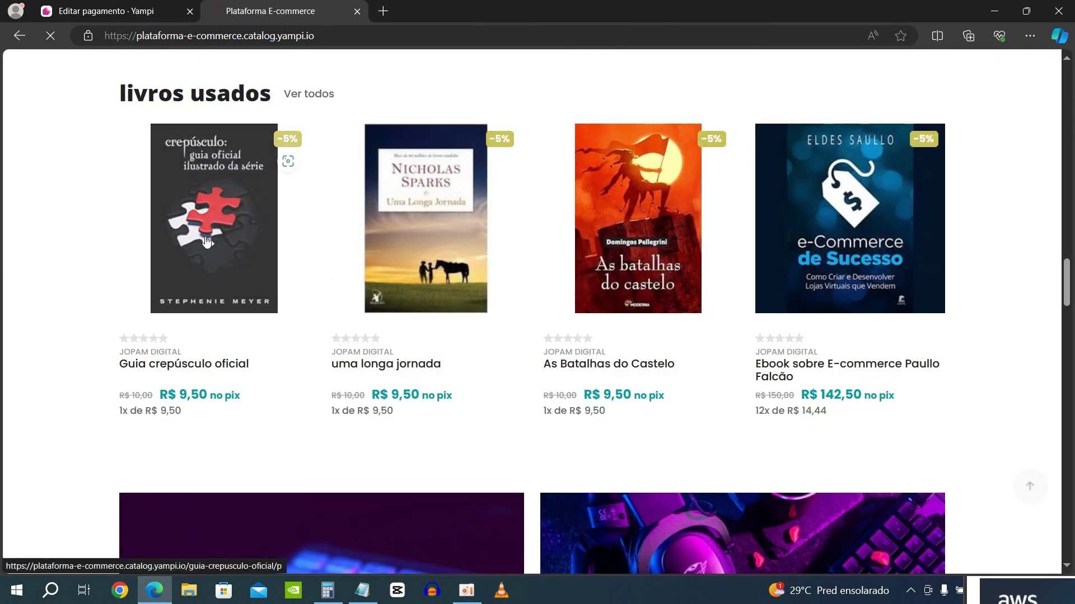
- Try to buy the Guia crepúsculo oficial book and return to the storefront home page
{"action": "left_click", "coordinate": [330, 280]}
{"action": "scroll", "coordinate": [929, 258], "scroll_direction": "down", "scroll_amount": 3}
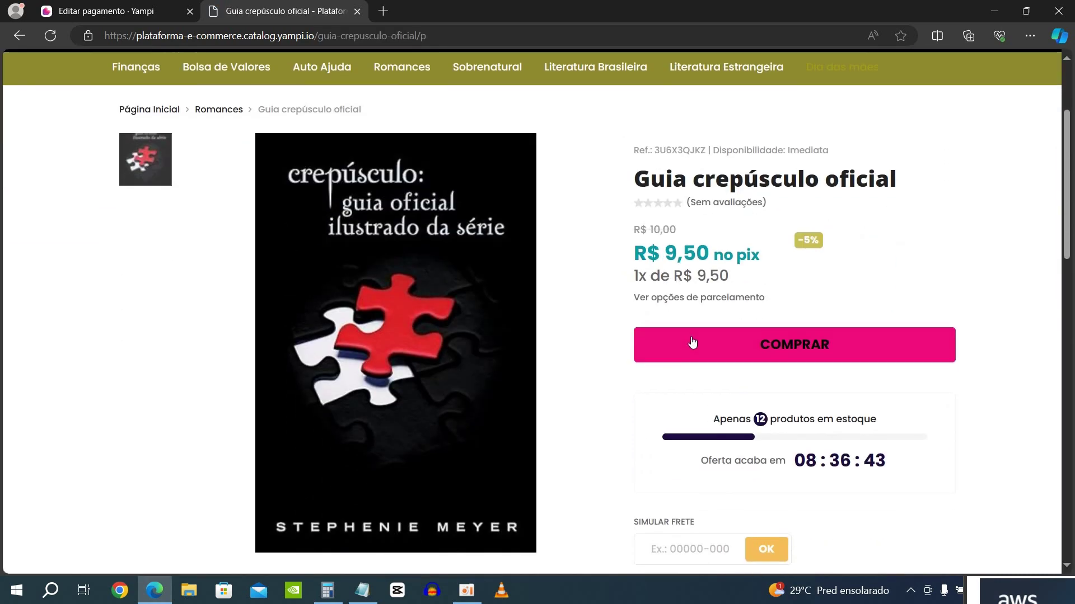
{"action": "left_click", "coordinate": [811, 352]}
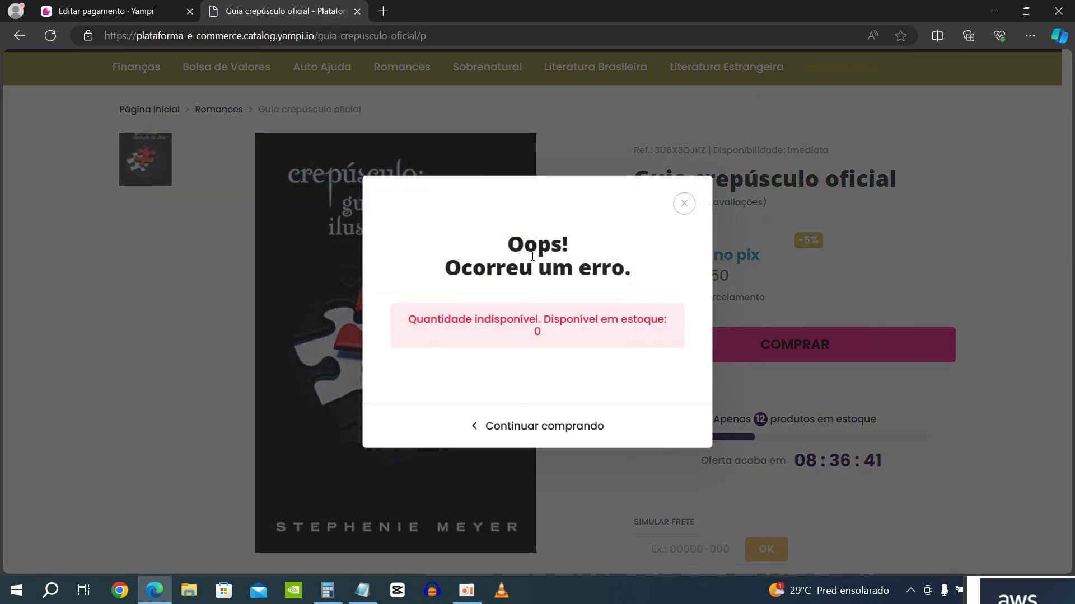
{"action": "left_click", "coordinate": [684, 204]}
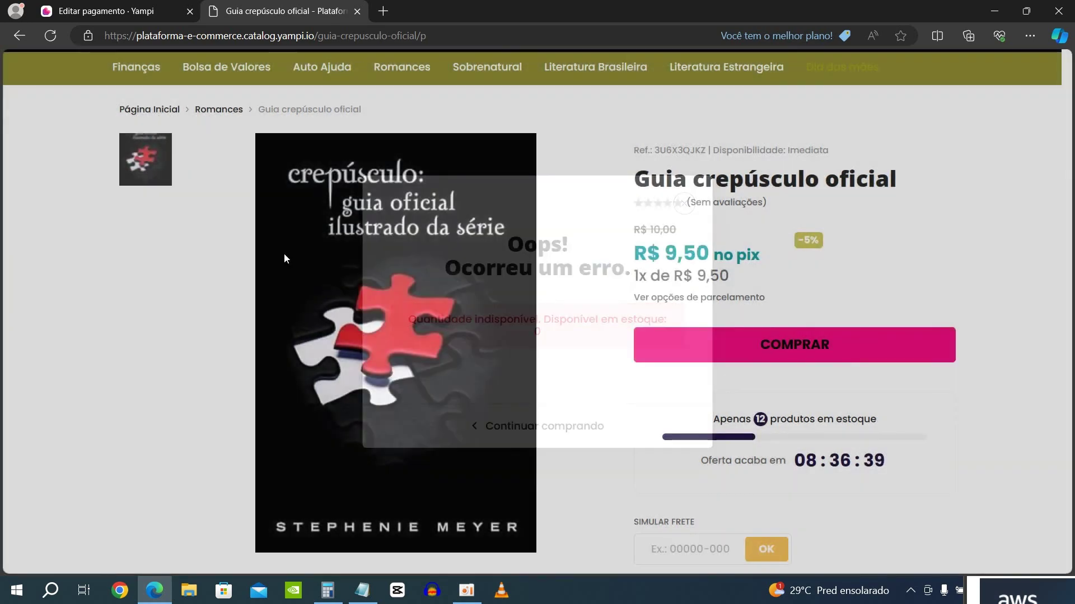
{"action": "left_click", "coordinate": [20, 35]}
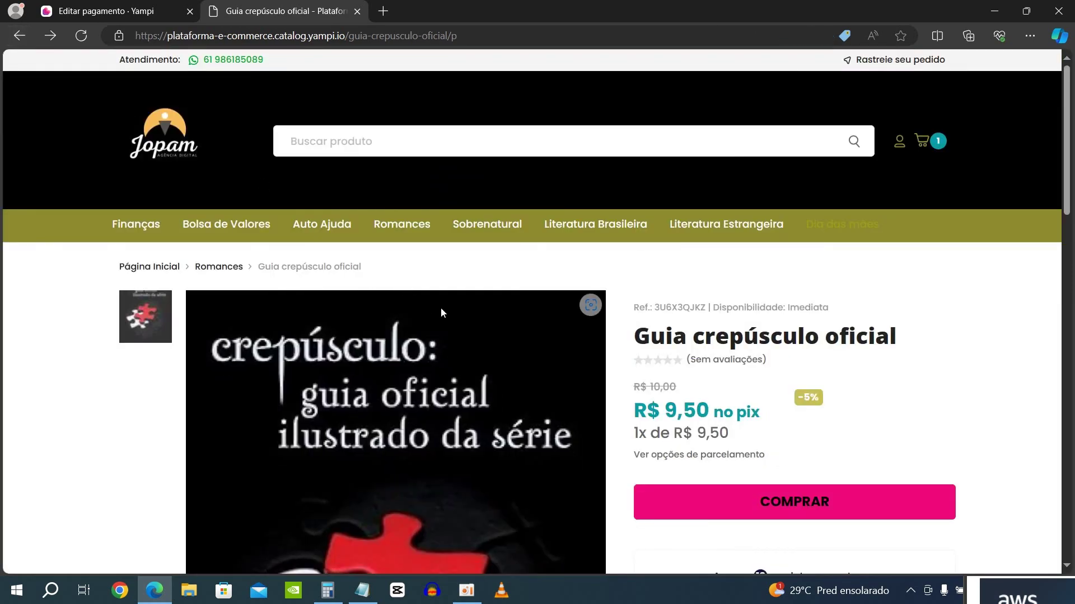
{"action": "left_click", "coordinate": [20, 36]}
- Add the Ebook sobre E-commerce Paullo Falcão to the cart and proceed to the shopping cart
{"action": "scroll", "coordinate": [347, 432], "scroll_direction": "down", "scroll_amount": 8}
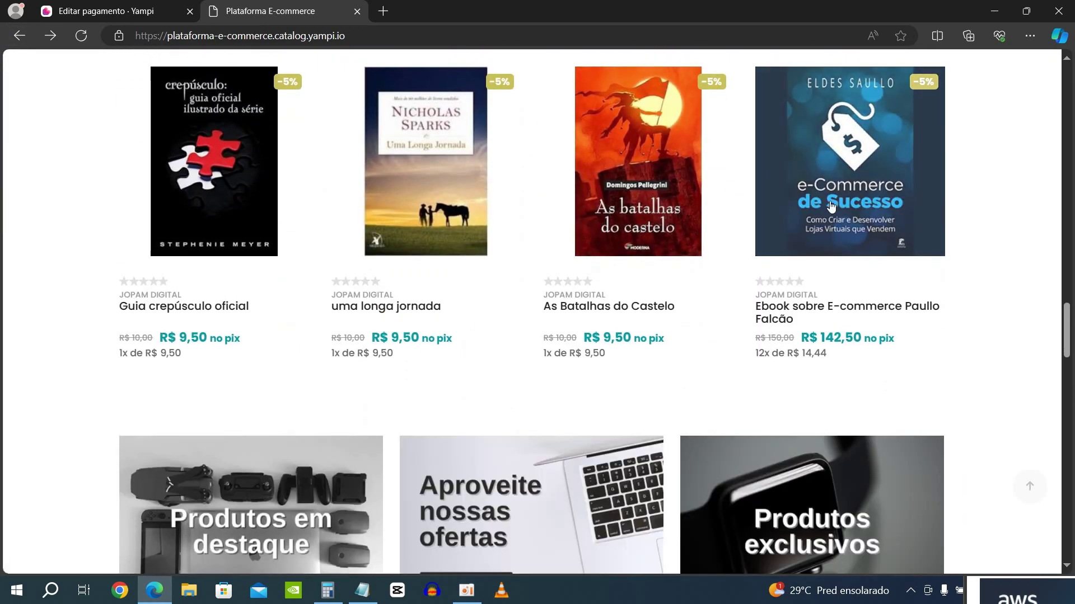
{"action": "left_click", "coordinate": [830, 206]}
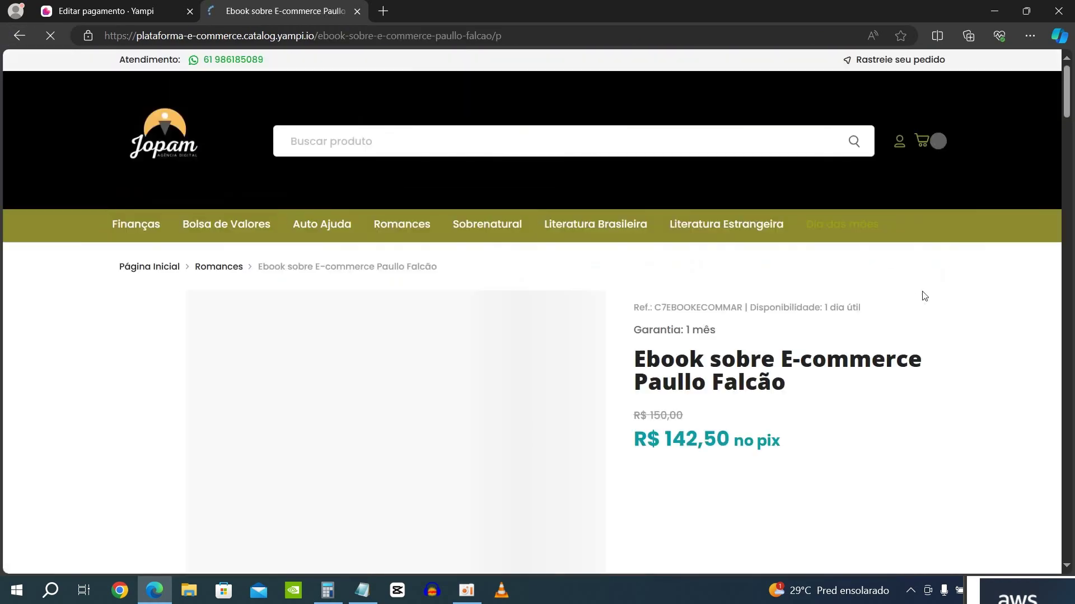
{"action": "scroll", "coordinate": [806, 392], "scroll_direction": "down", "scroll_amount": 3}
{"action": "left_click", "coordinate": [838, 394]}
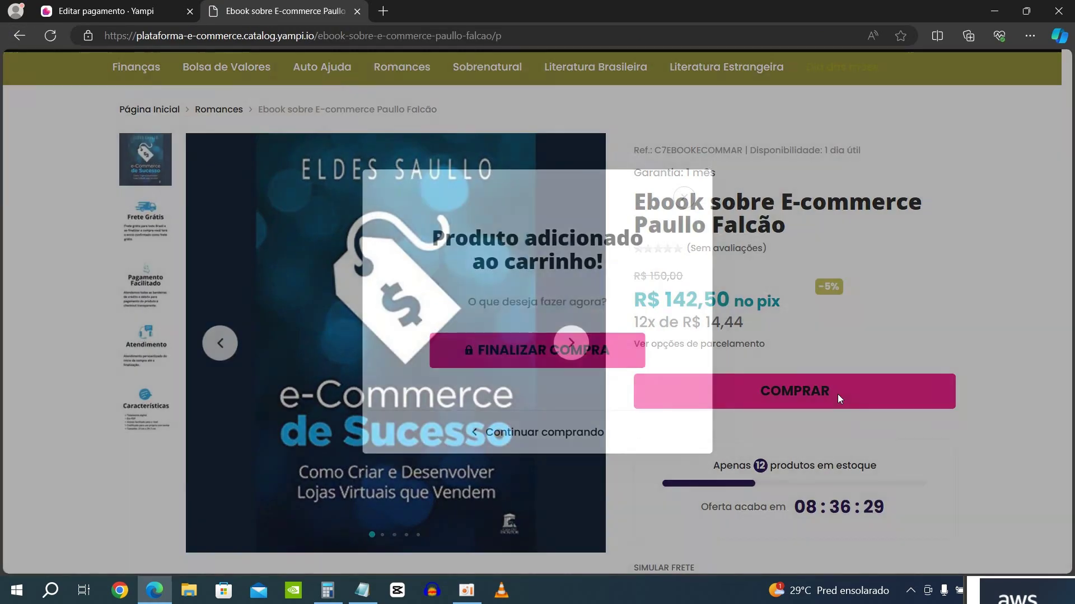
{"action": "left_click", "coordinate": [559, 352]}
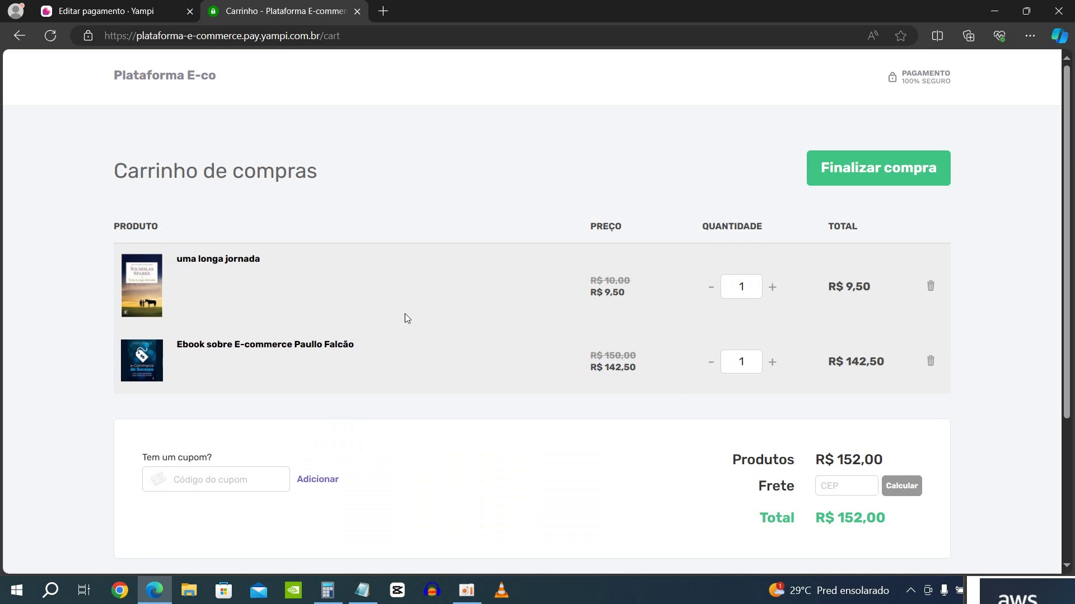
- Review the cart, calculate shipping for the destination postal code and proceed to the checkout
{"action": "scroll", "coordinate": [990, 460], "scroll_direction": "down", "scroll_amount": 3}
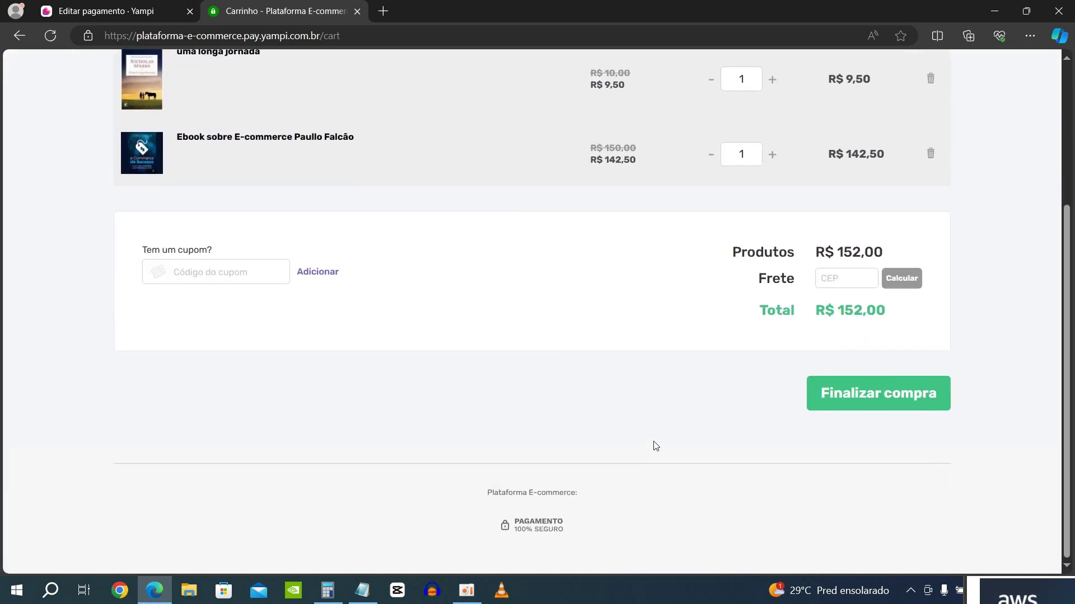
{"action": "scroll", "coordinate": [228, 332], "scroll_direction": "up", "scroll_amount": 3}
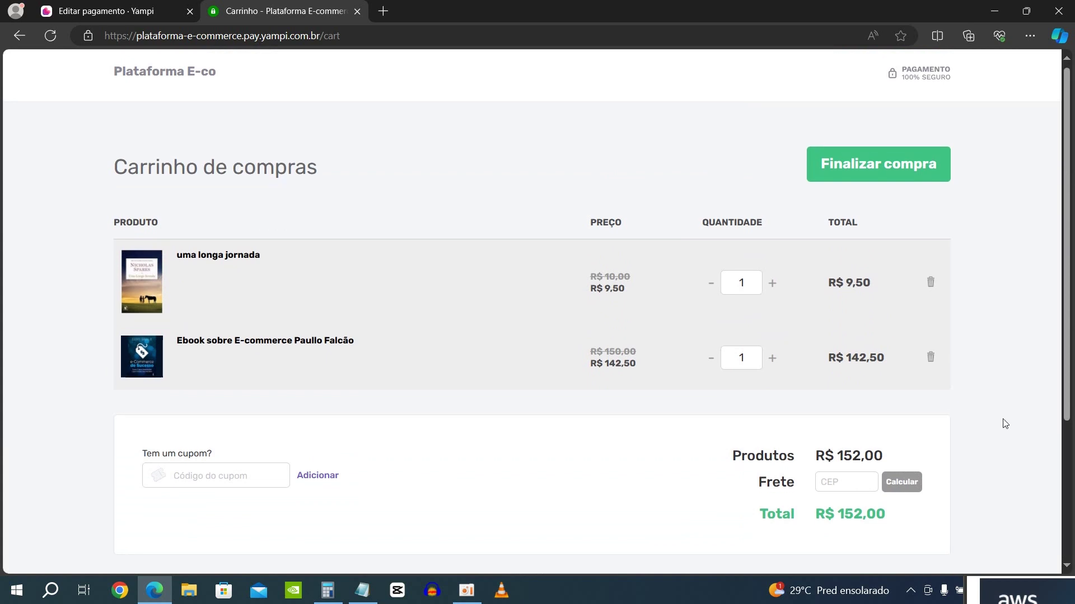
{"action": "scroll", "coordinate": [1004, 424], "scroll_direction": "down", "scroll_amount": 3}
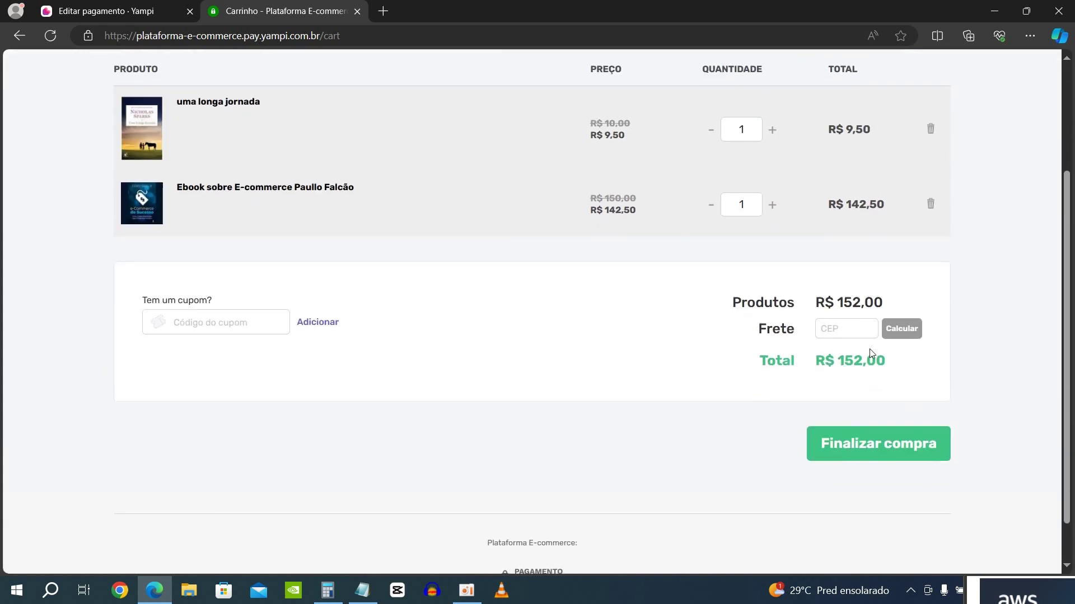
{"action": "left_click", "coordinate": [861, 328]}
{"action": "type", "text": "05117-100"}
{"action": "key", "text": "Return"}
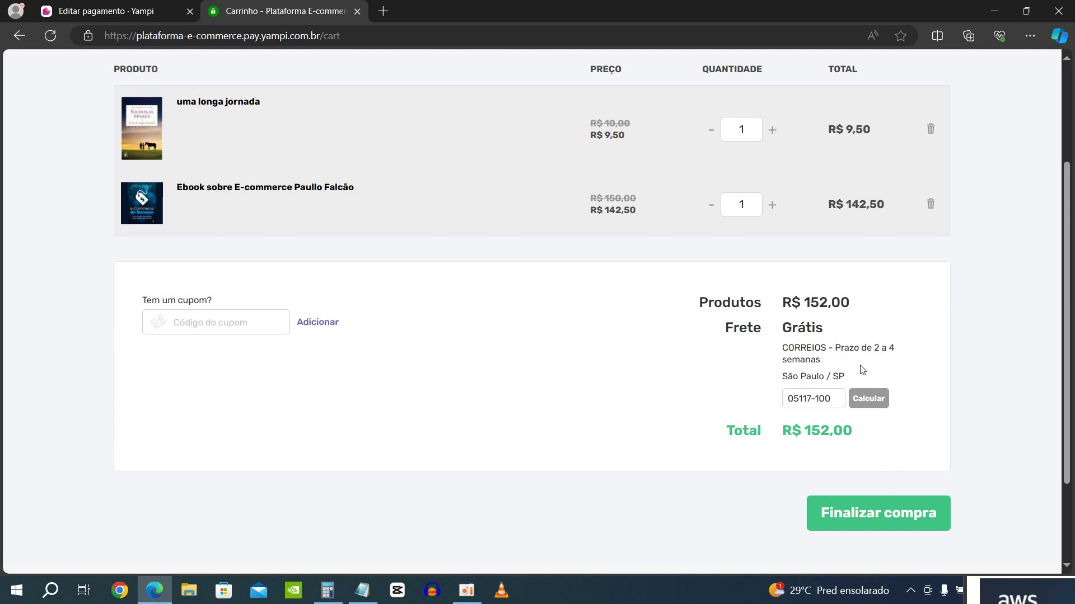
{"action": "left_click", "coordinate": [881, 523]}
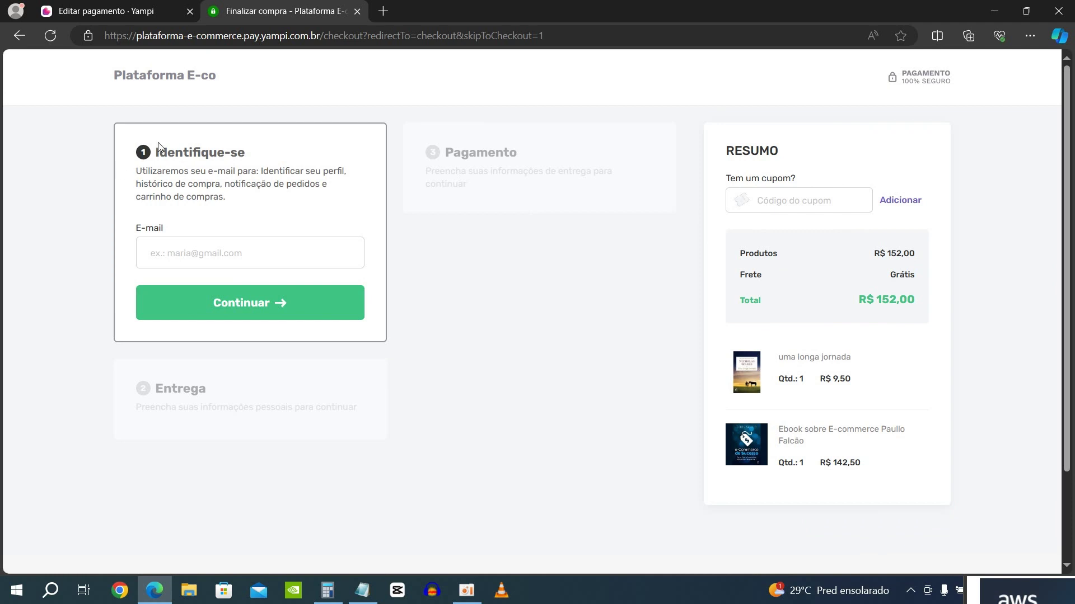
- Examine the Identifique-se, Entrega and Pagamento stages of the checkout page
{"action": "left_click_drag", "start_coordinate": [159, 146], "coordinate": [247, 154]}
{"action": "left_click", "coordinate": [55, 243]}
{"action": "left_click_drag", "start_coordinate": [155, 392], "coordinate": [213, 391]}
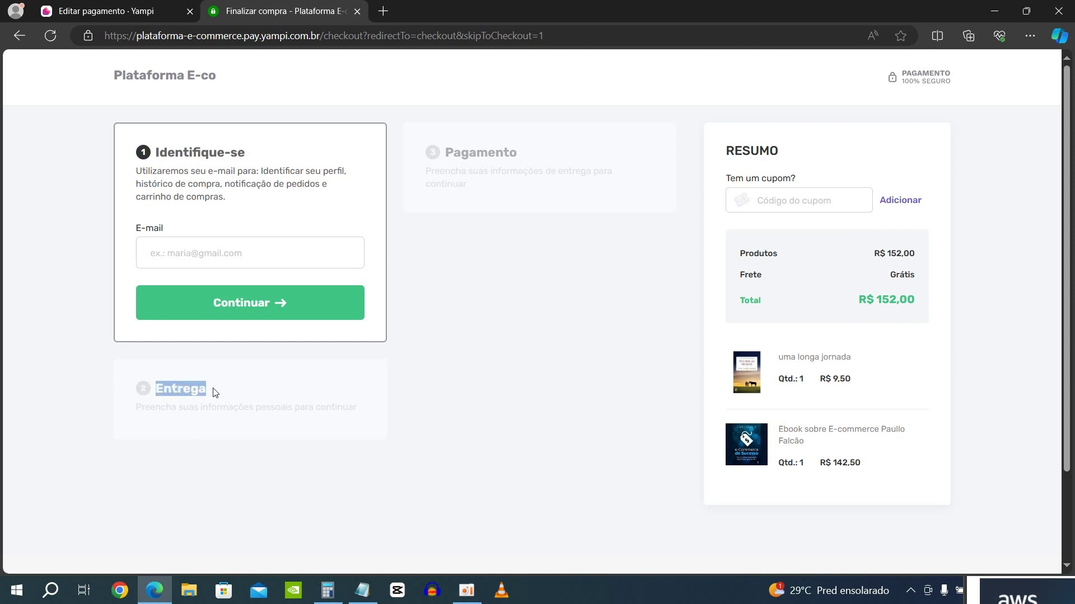
{"action": "left_click_drag", "start_coordinate": [442, 150], "coordinate": [517, 154]}
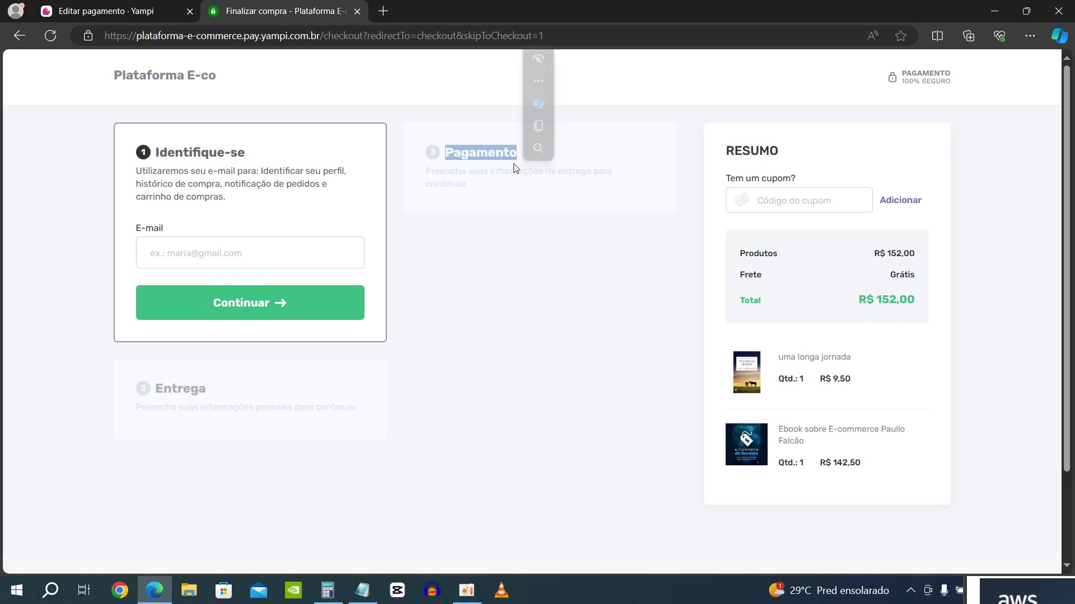
{"action": "left_click", "coordinate": [535, 283]}
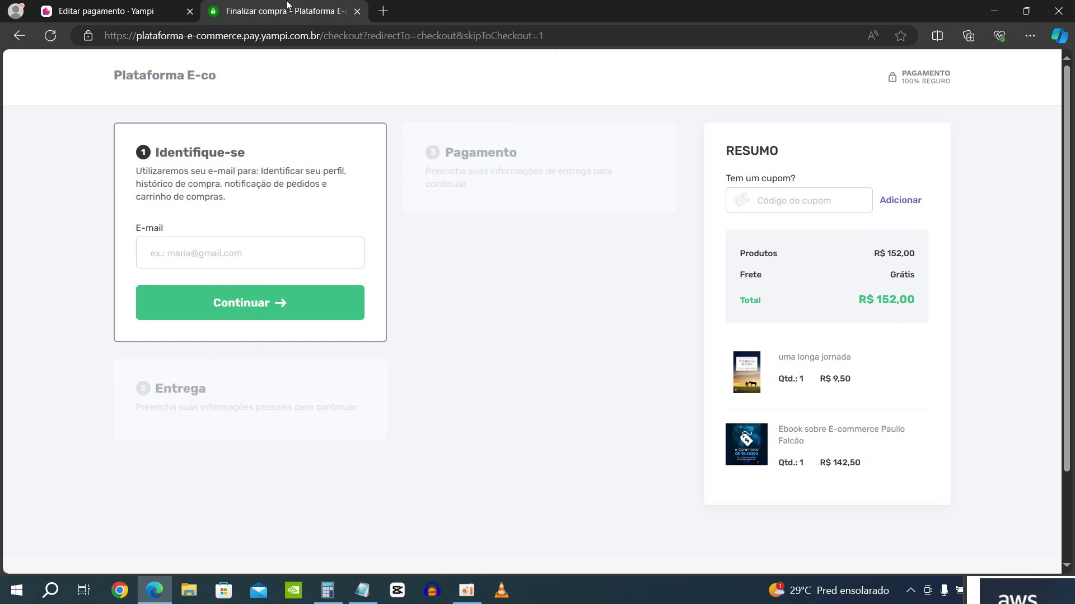
- Switch back to the Mastercard payment method page in the Yampi admin
{"action": "left_click", "coordinate": [102, 12]}
{"action": "scroll", "coordinate": [425, 302], "scroll_direction": "up", "scroll_amount": 3}
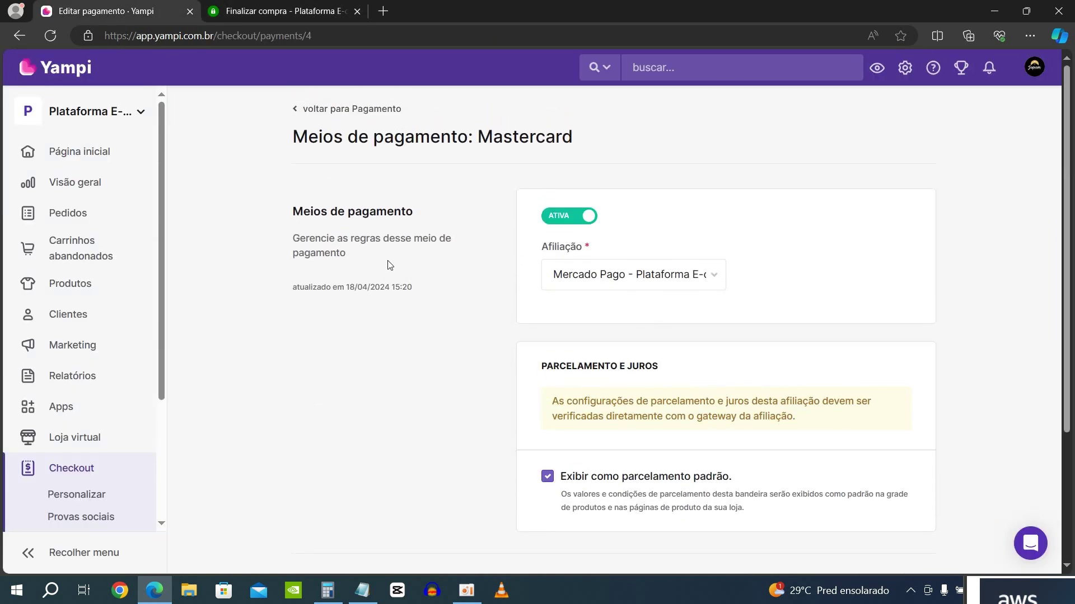